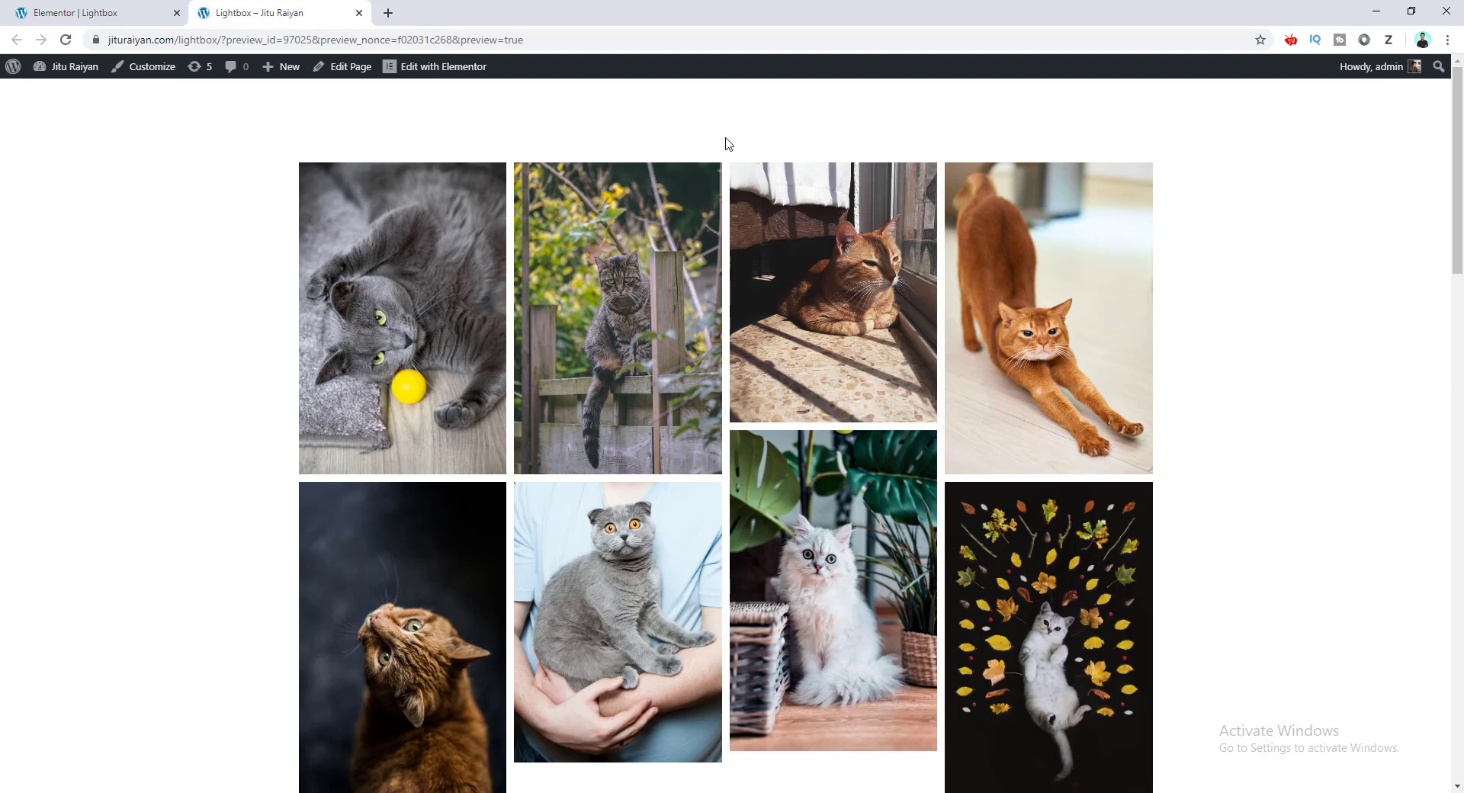
Preview the gallery lightbox from the tabby cat photo, browse forward and back through the images, and close it
click(656, 362)
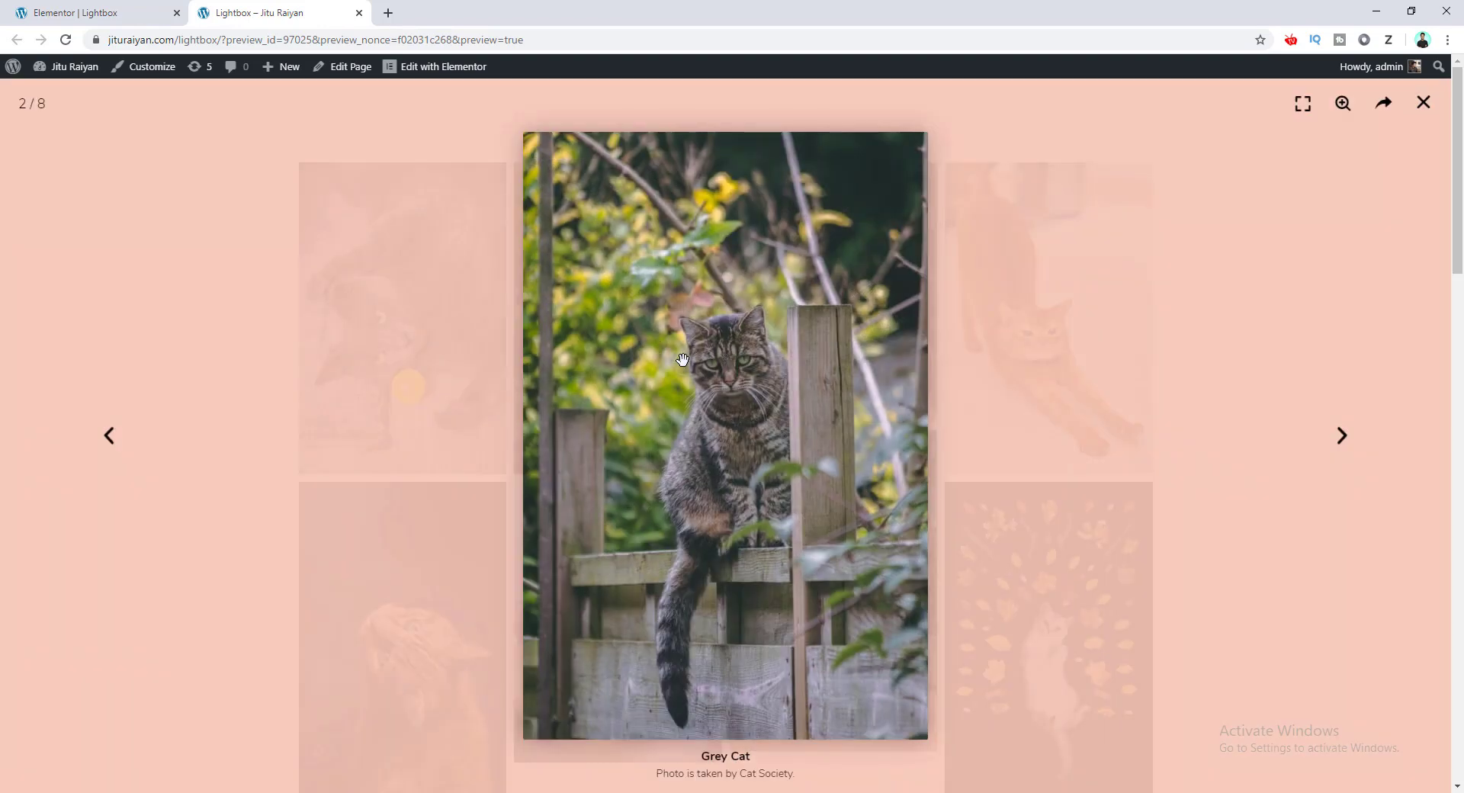
click(1338, 435)
click(1340, 434)
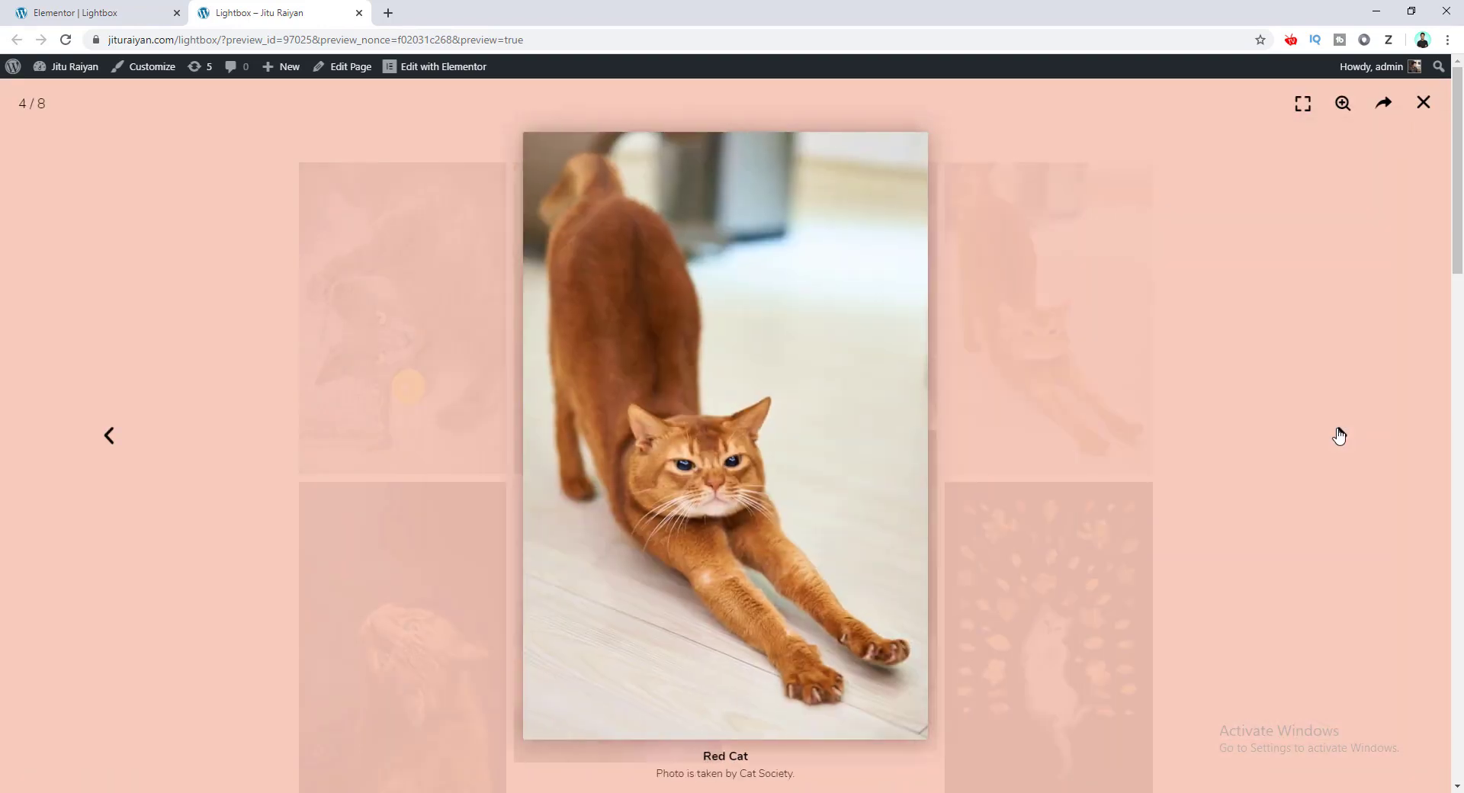
click(106, 437)
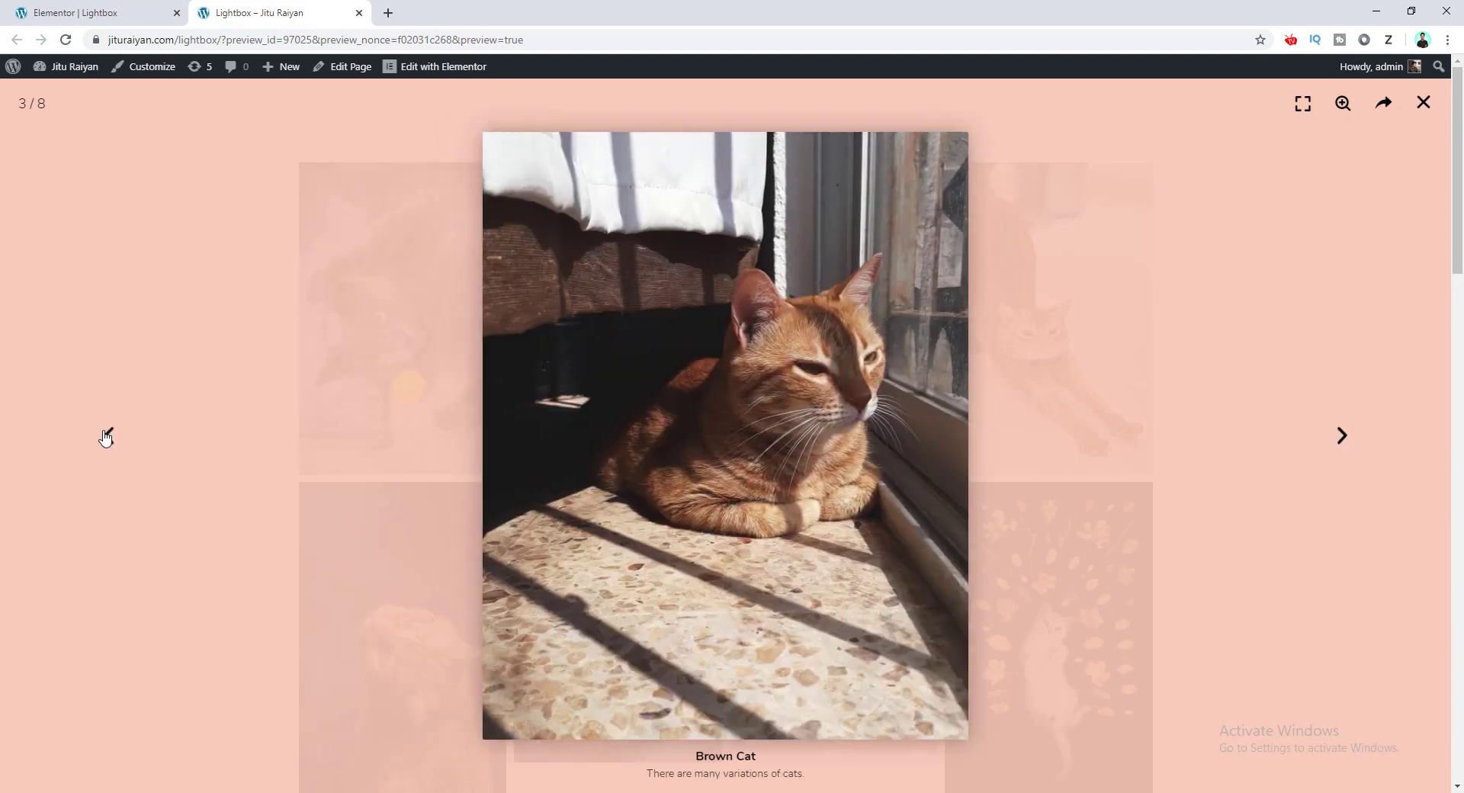
click(107, 436)
click(1424, 102)
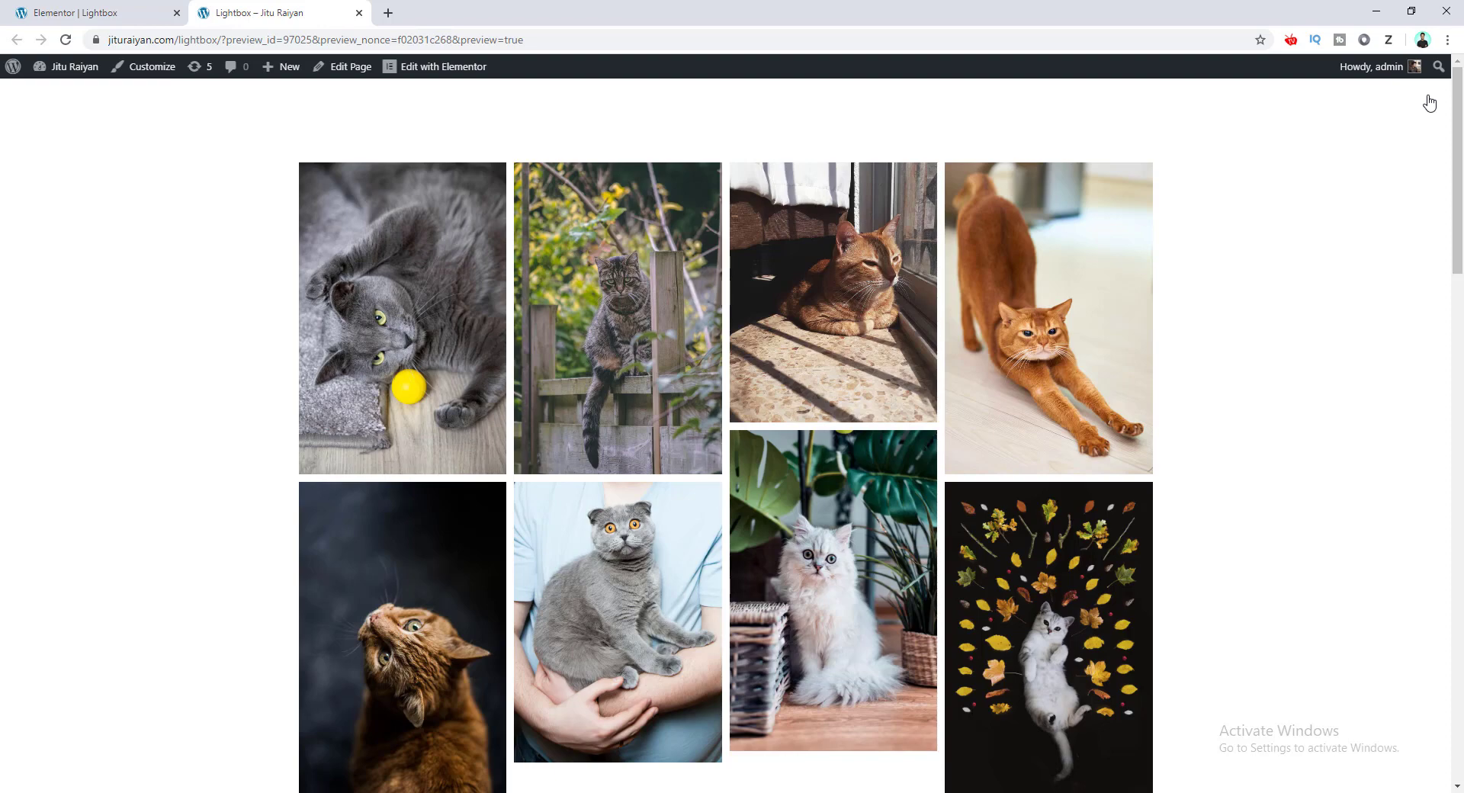
Preview the white cat's image lightbox and examine the carousel and video lightbox sections further down the page
scroll(1429, 103, down, 1)
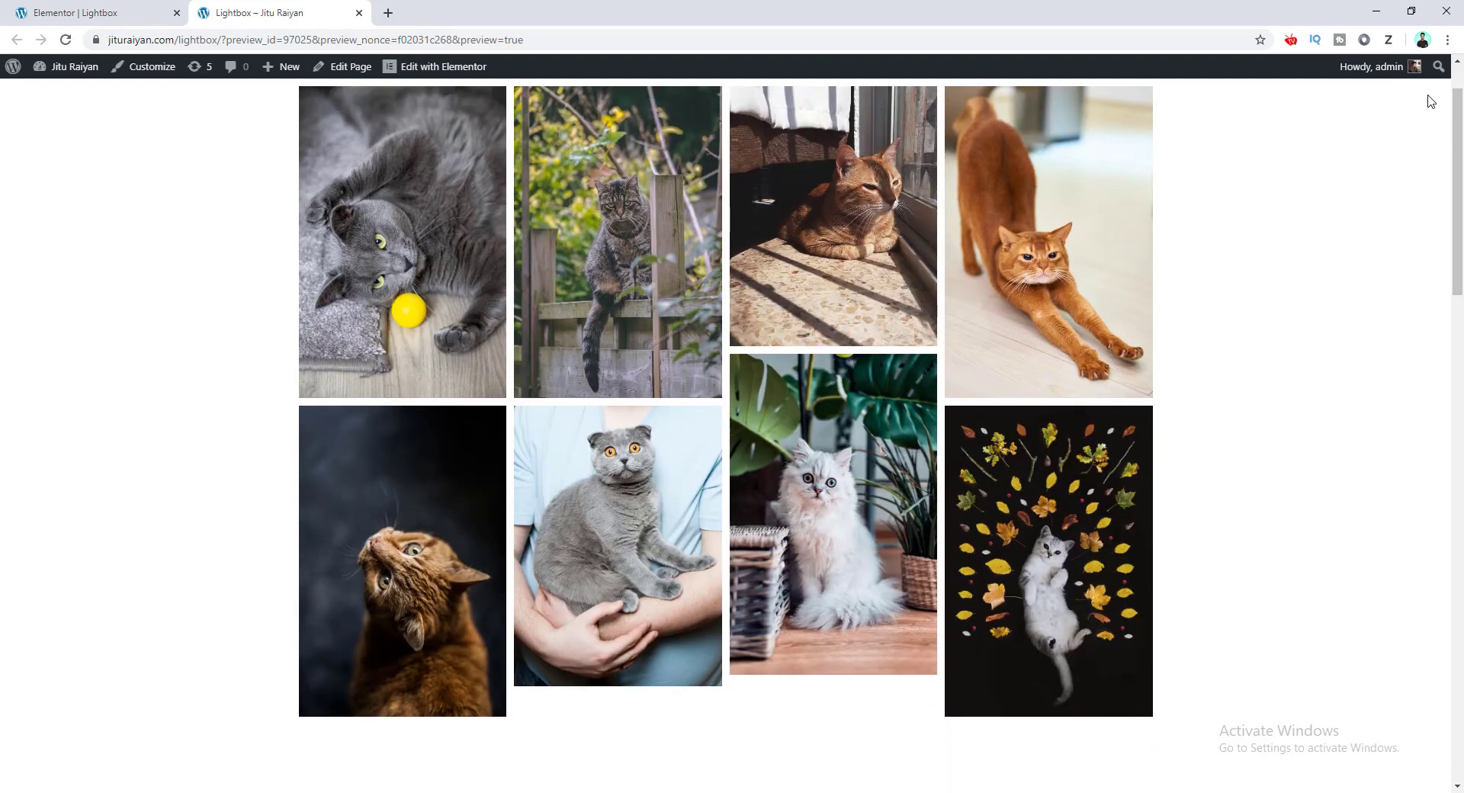
scroll(1431, 102, down, 9)
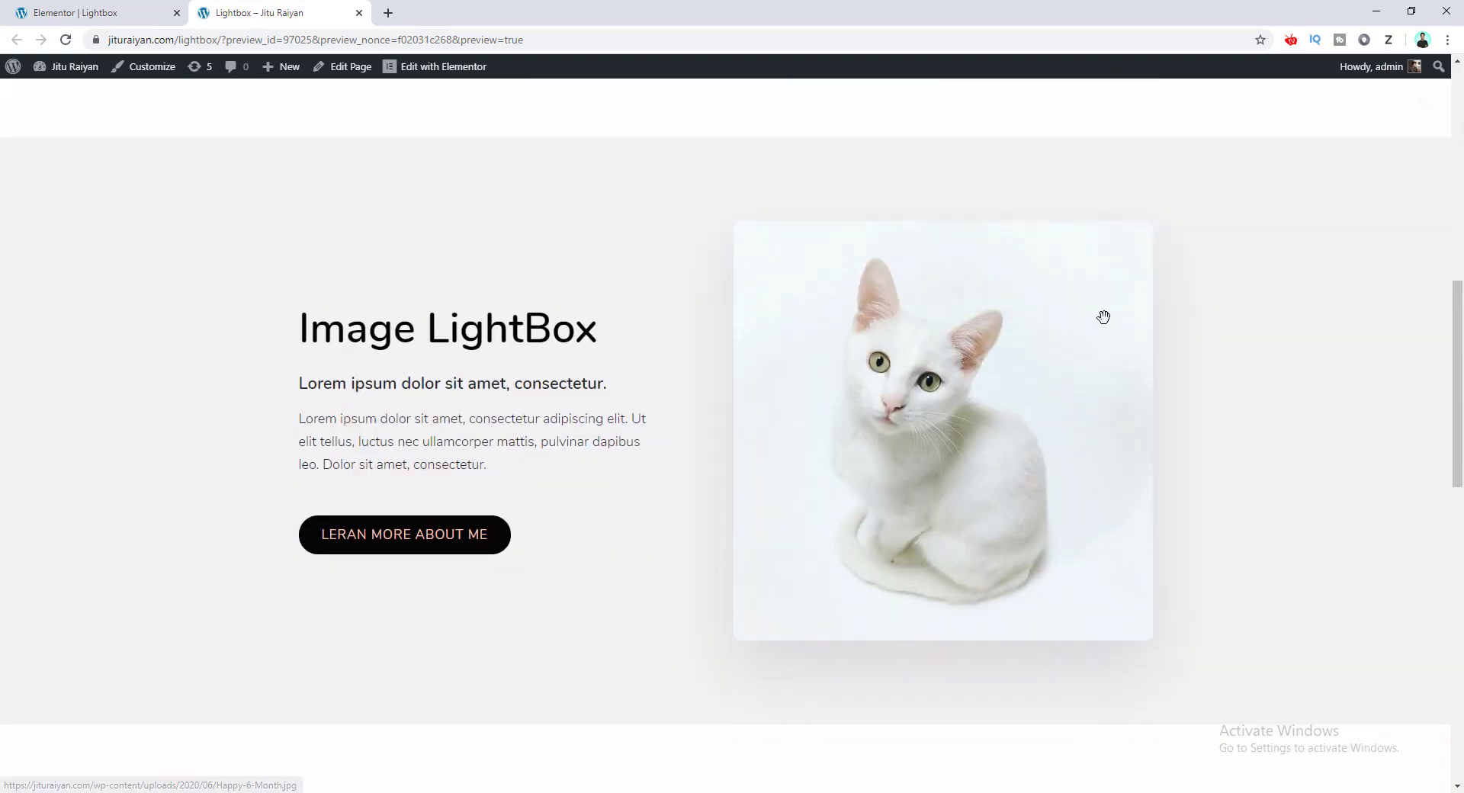
click(1103, 317)
click(1424, 103)
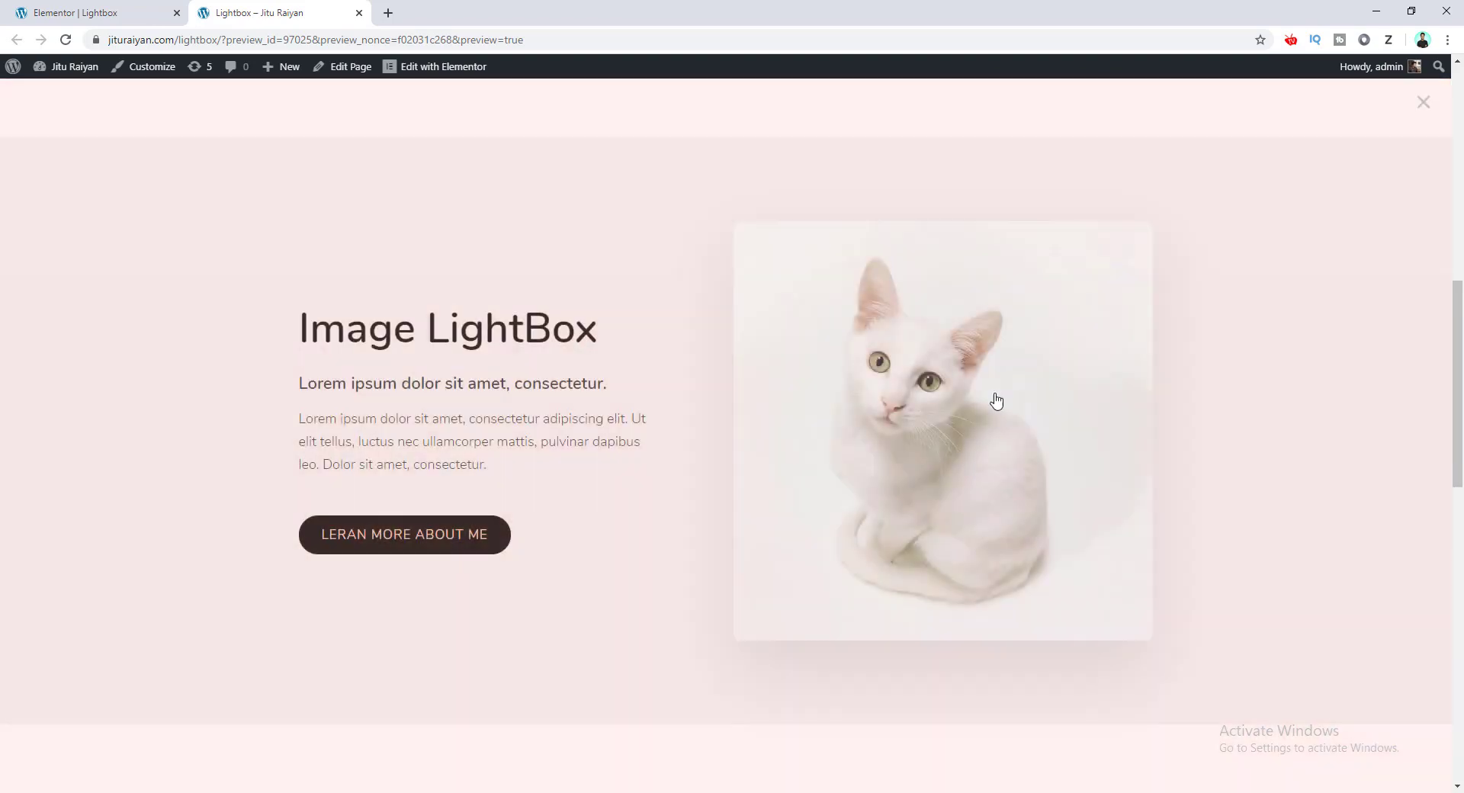
scroll(996, 401, down, 12)
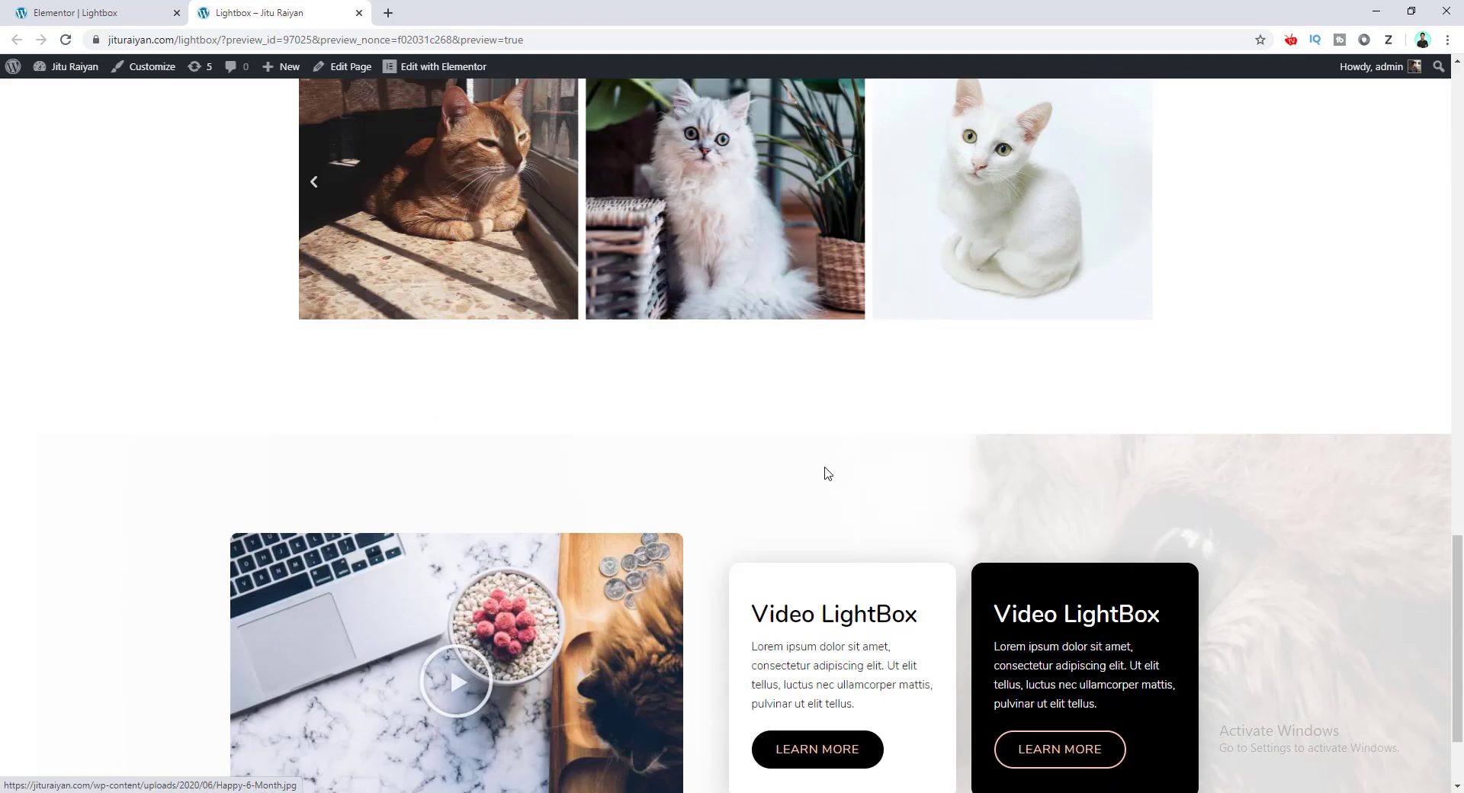
scroll(828, 473, down, 2)
click(598, 539)
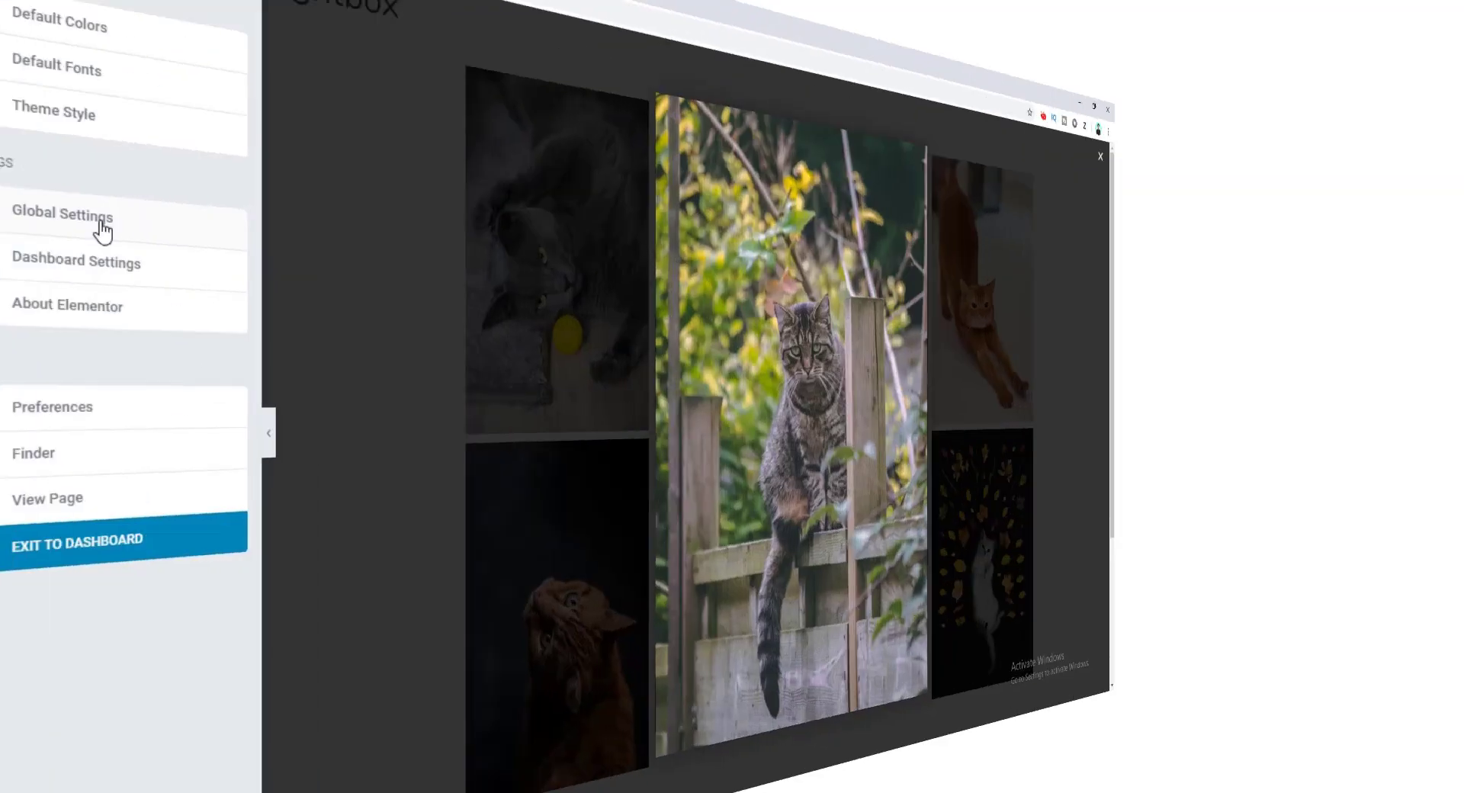
Open the Lightbox section of Elementor's Global Settings and pick a custom background color for the lightbox
click(108, 281)
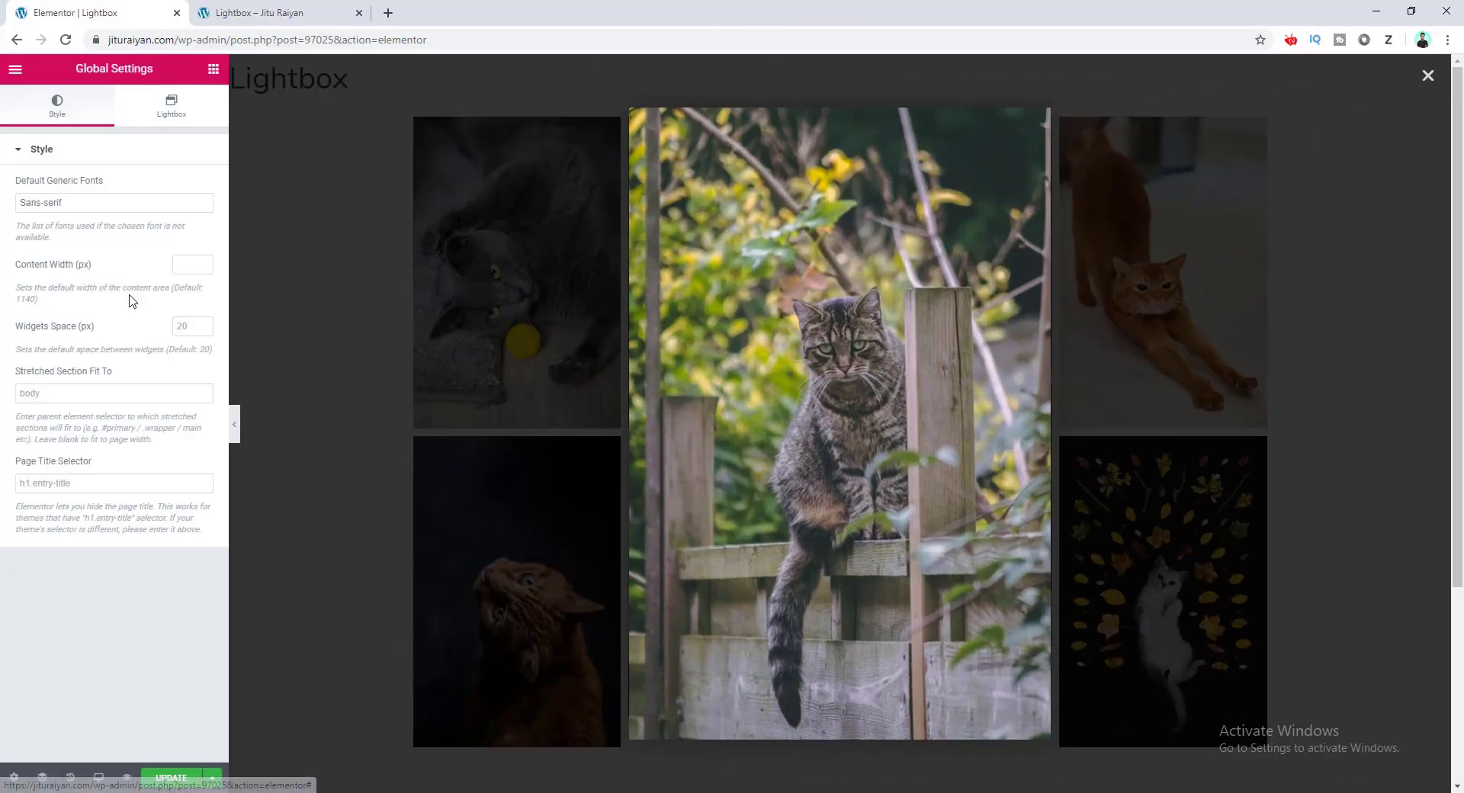
click(172, 105)
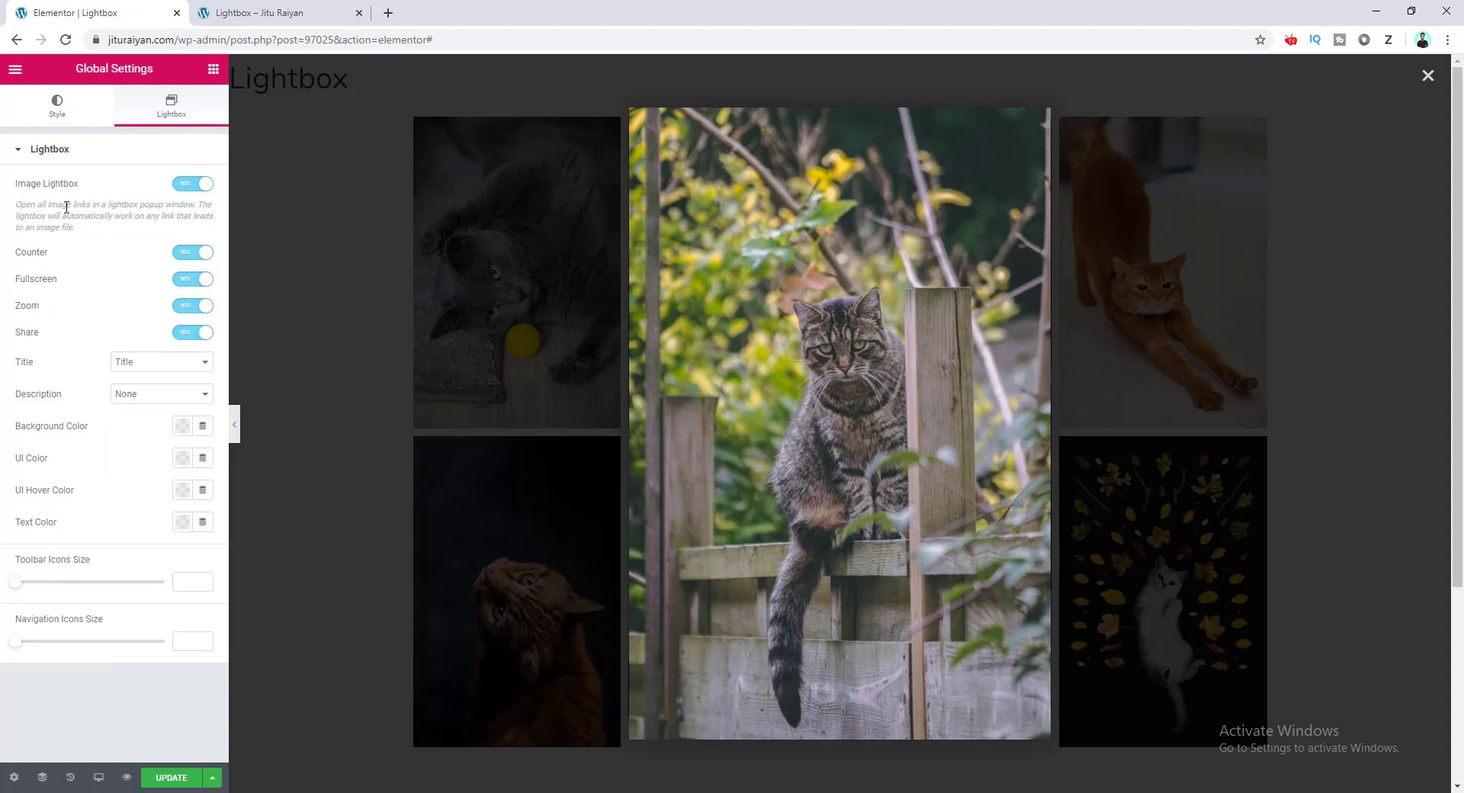
mouse_move(1303, 400)
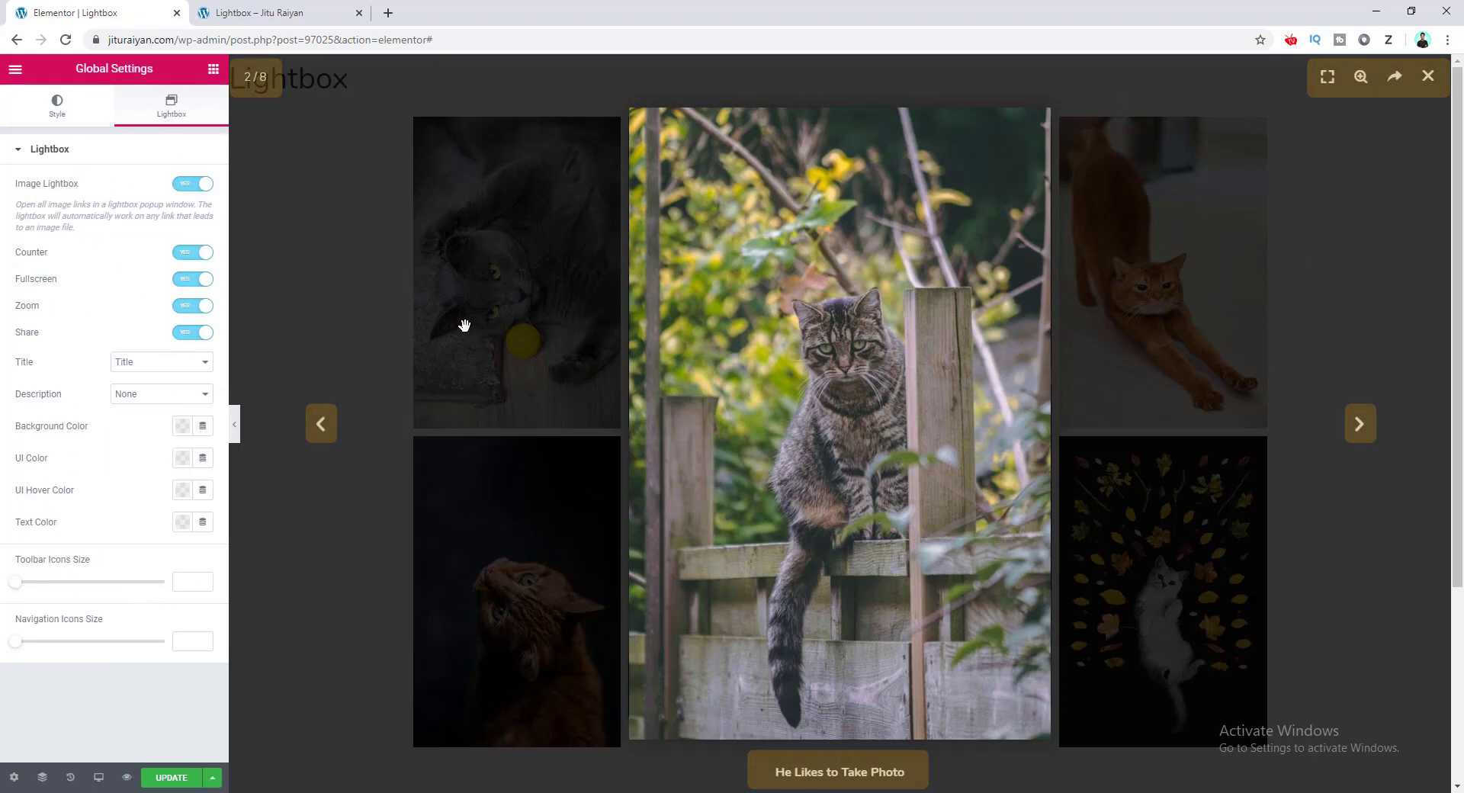
click(182, 426)
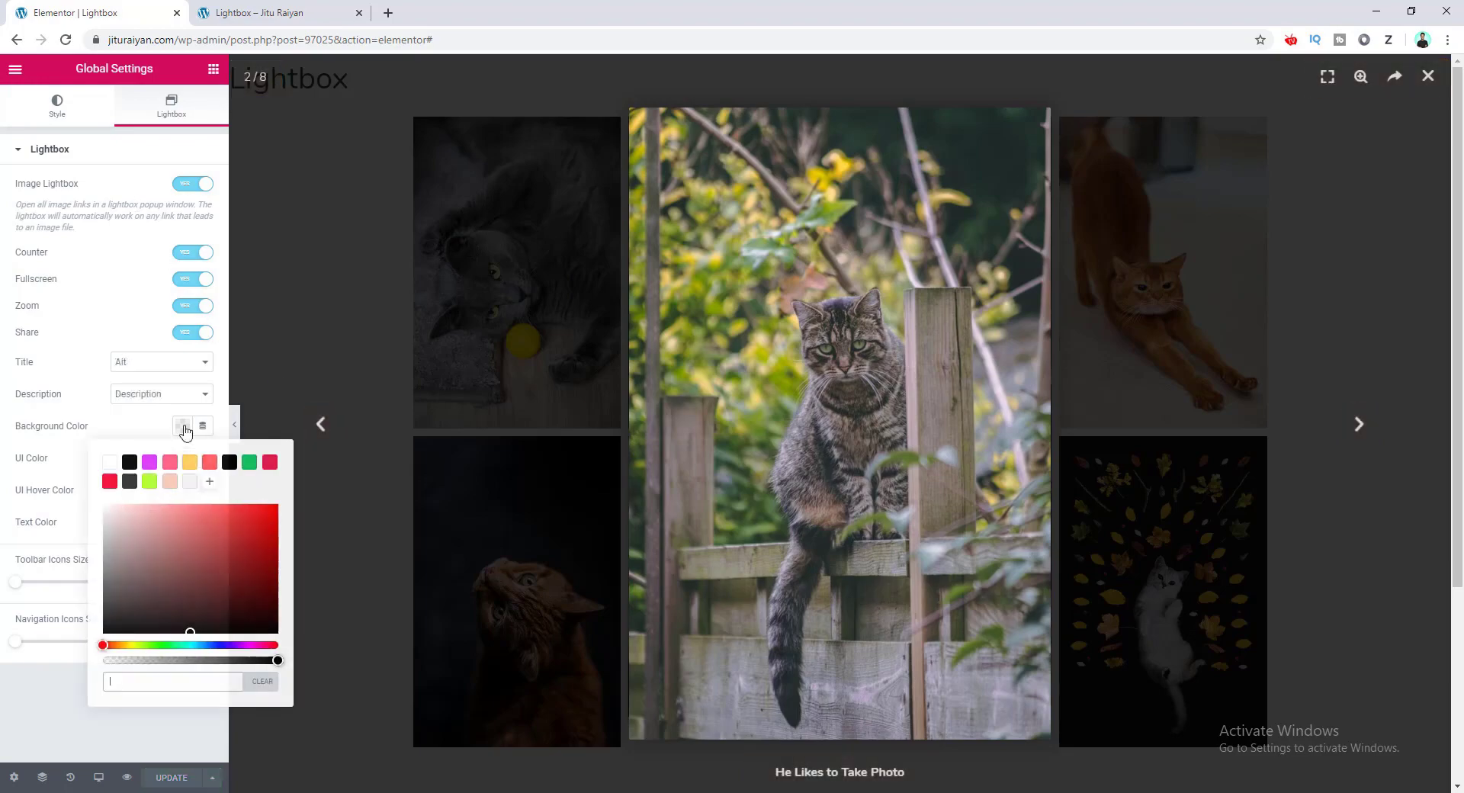
click(191, 553)
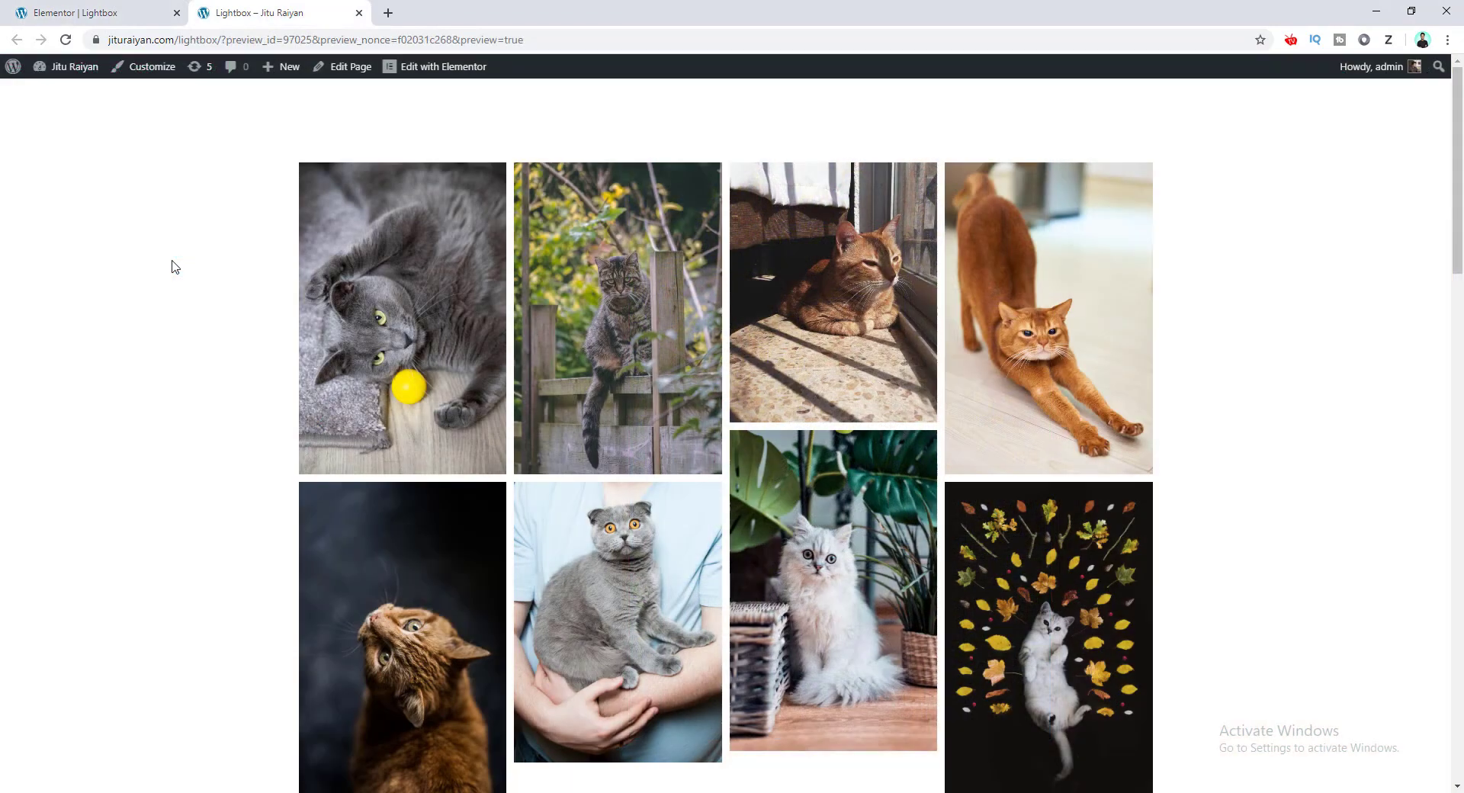
Preview the video lightbox of the Image LightBox section's button, play the DIY Cat Food video and close it
scroll(174, 266, down, 10)
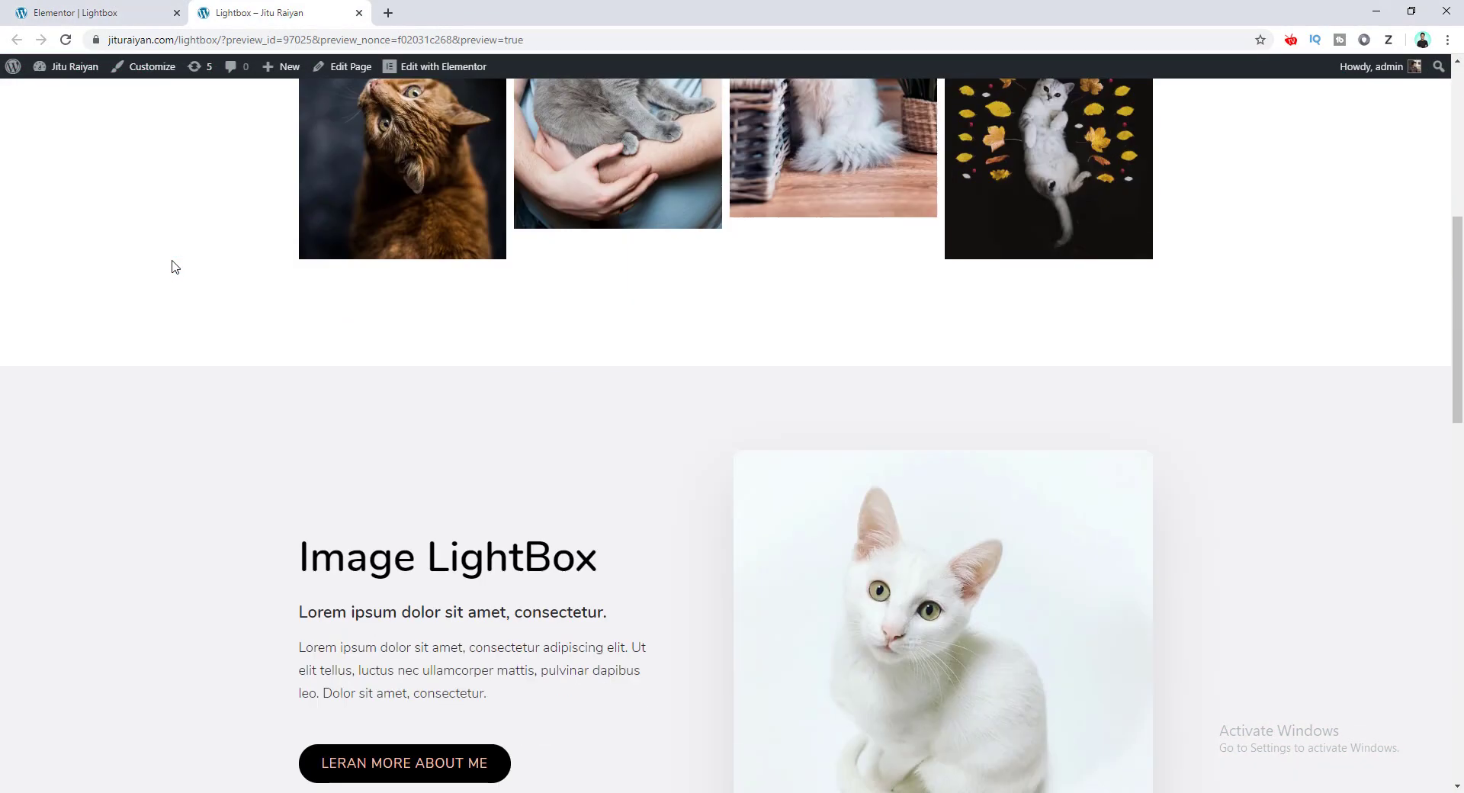
scroll(536, 474, down, 4)
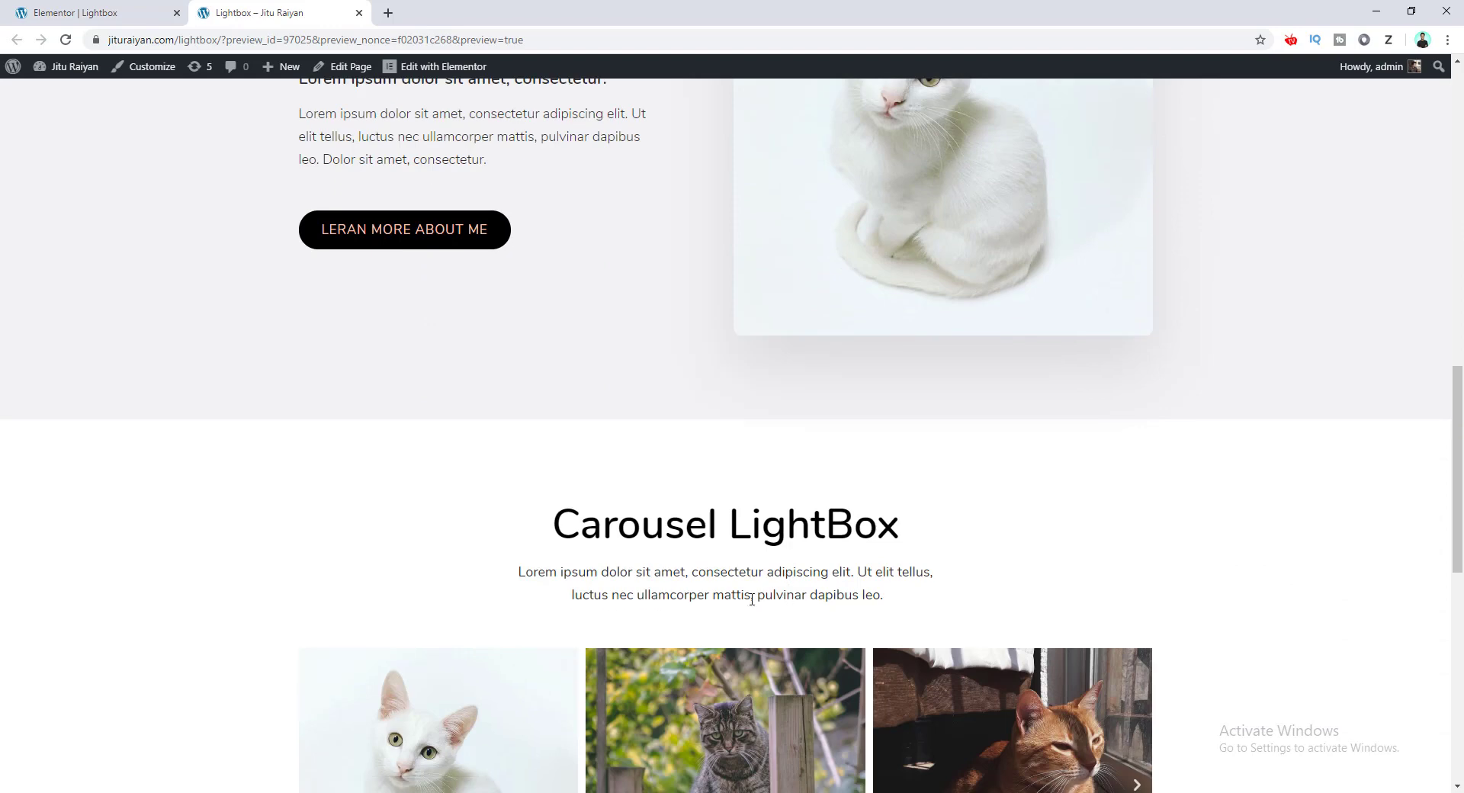
scroll(564, 495, up, 4)
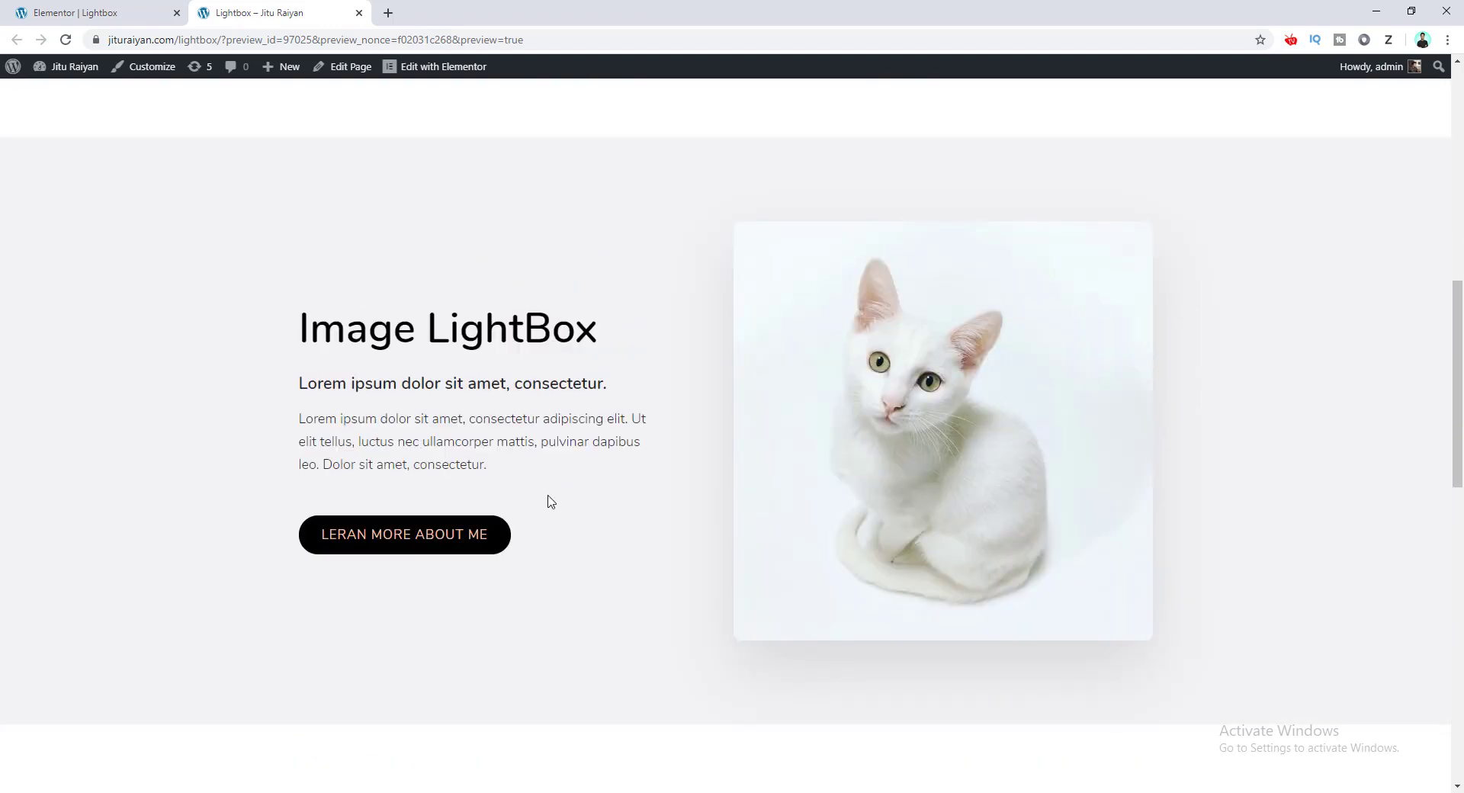
click(447, 538)
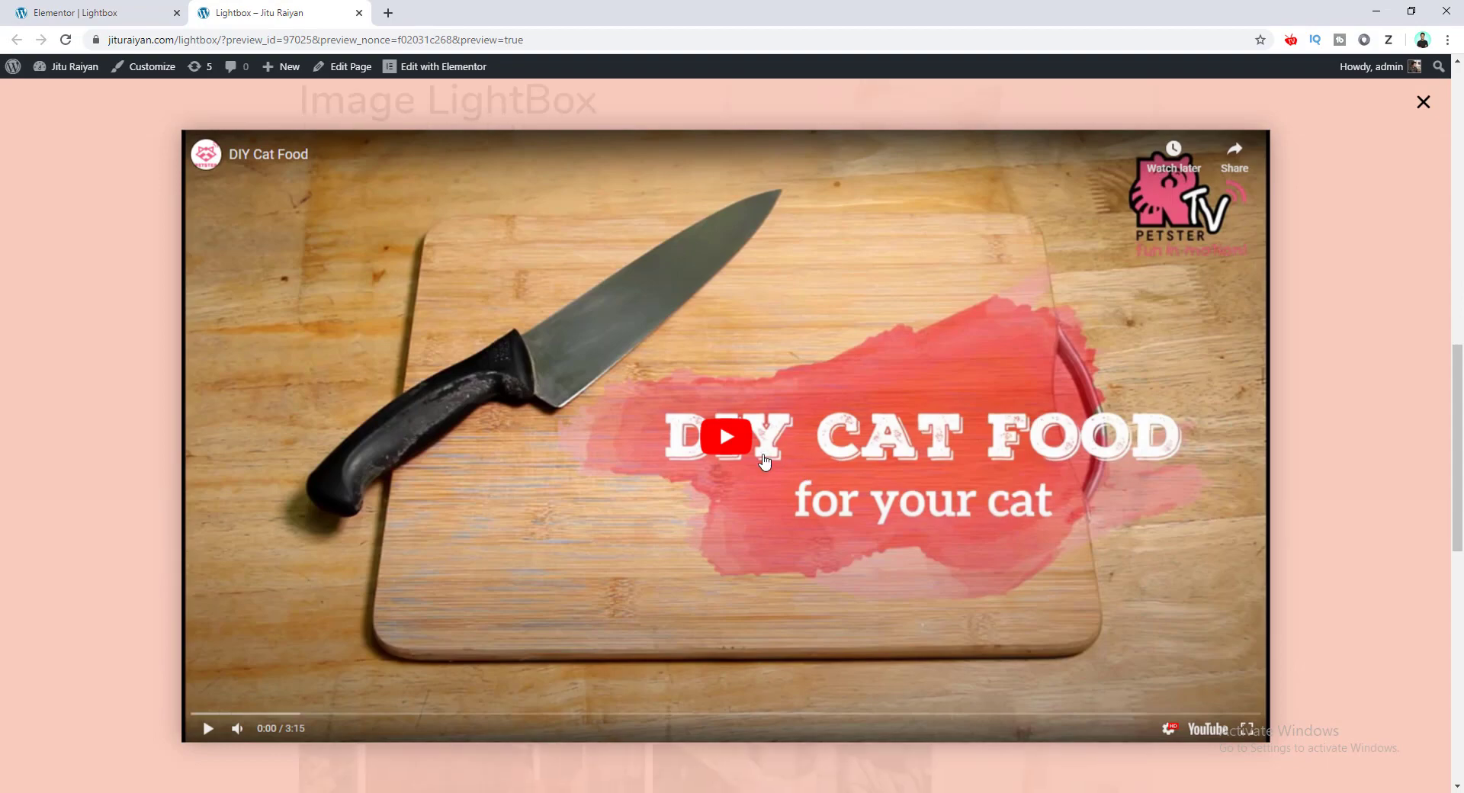
click(762, 450)
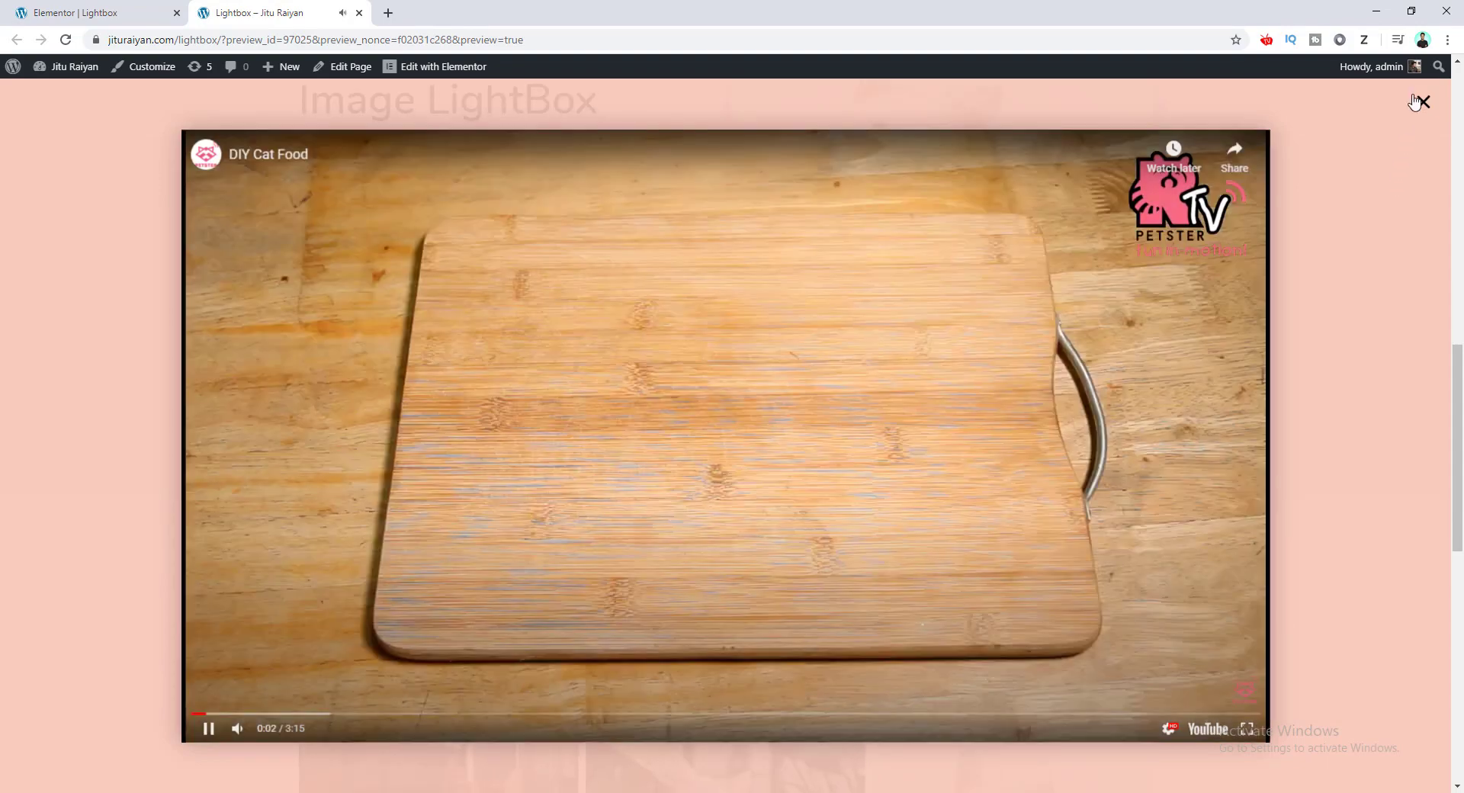
click(1424, 102)
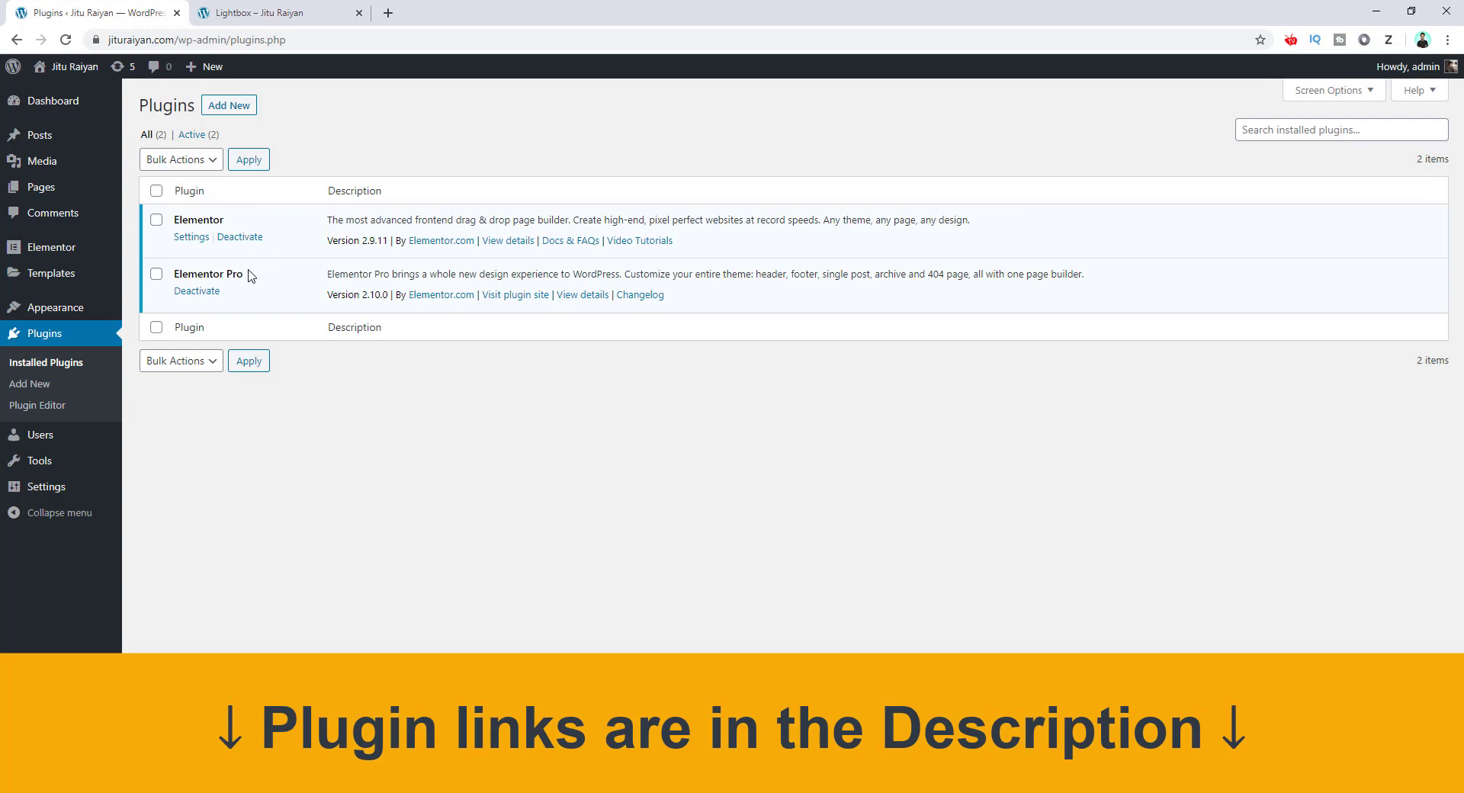
Create a new WordPress page titled "Lightbox"
click(37, 194)
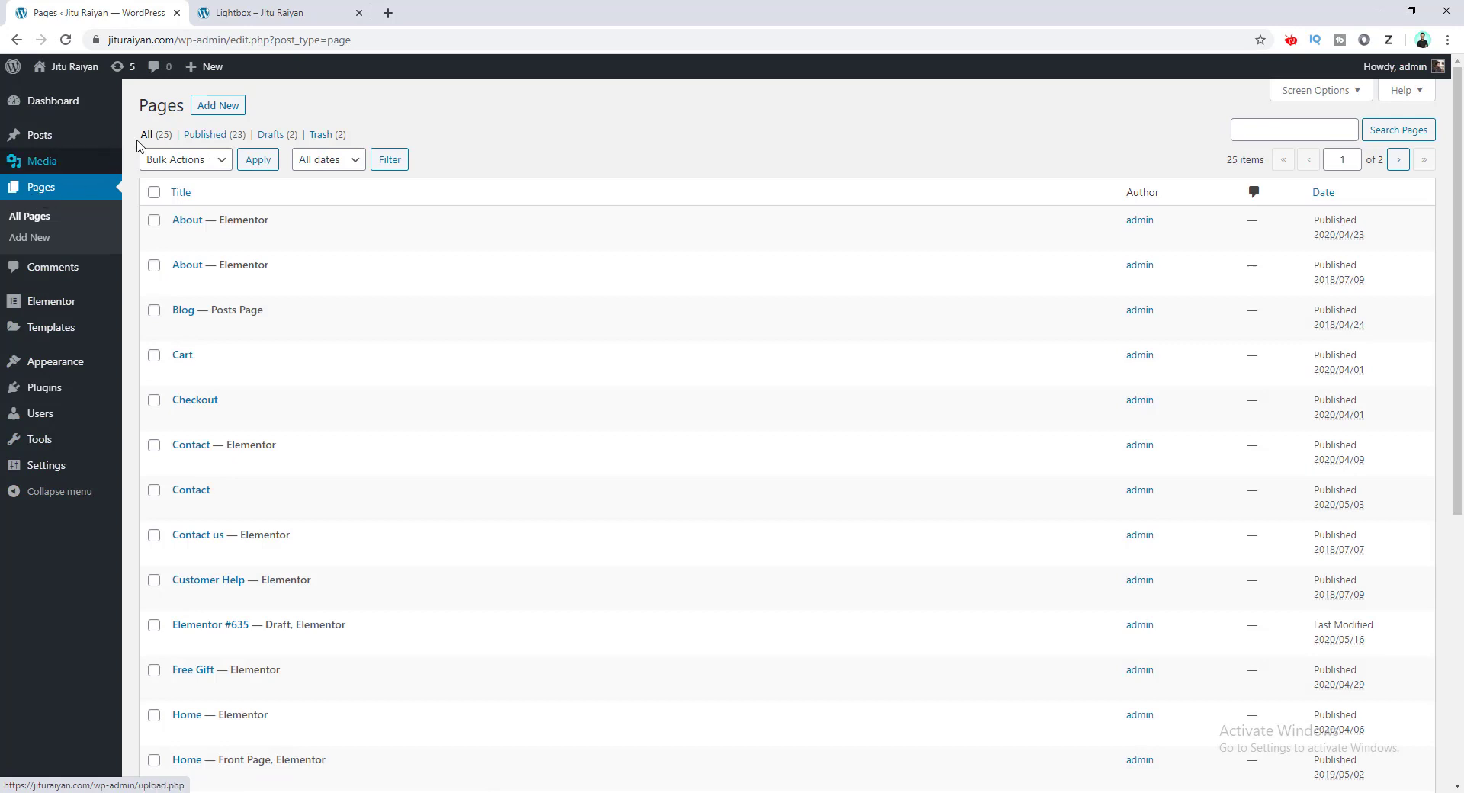
click(209, 111)
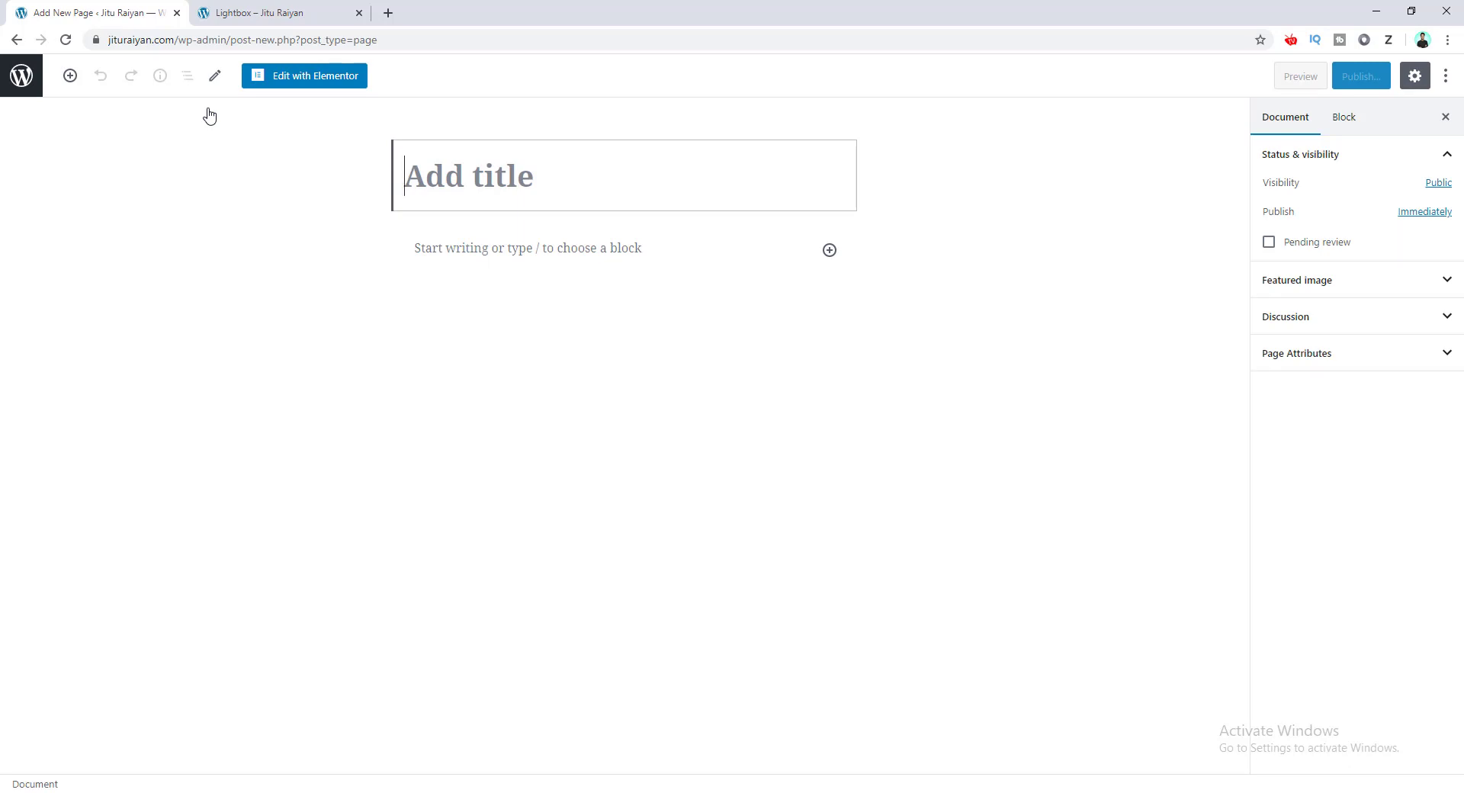
text(L)
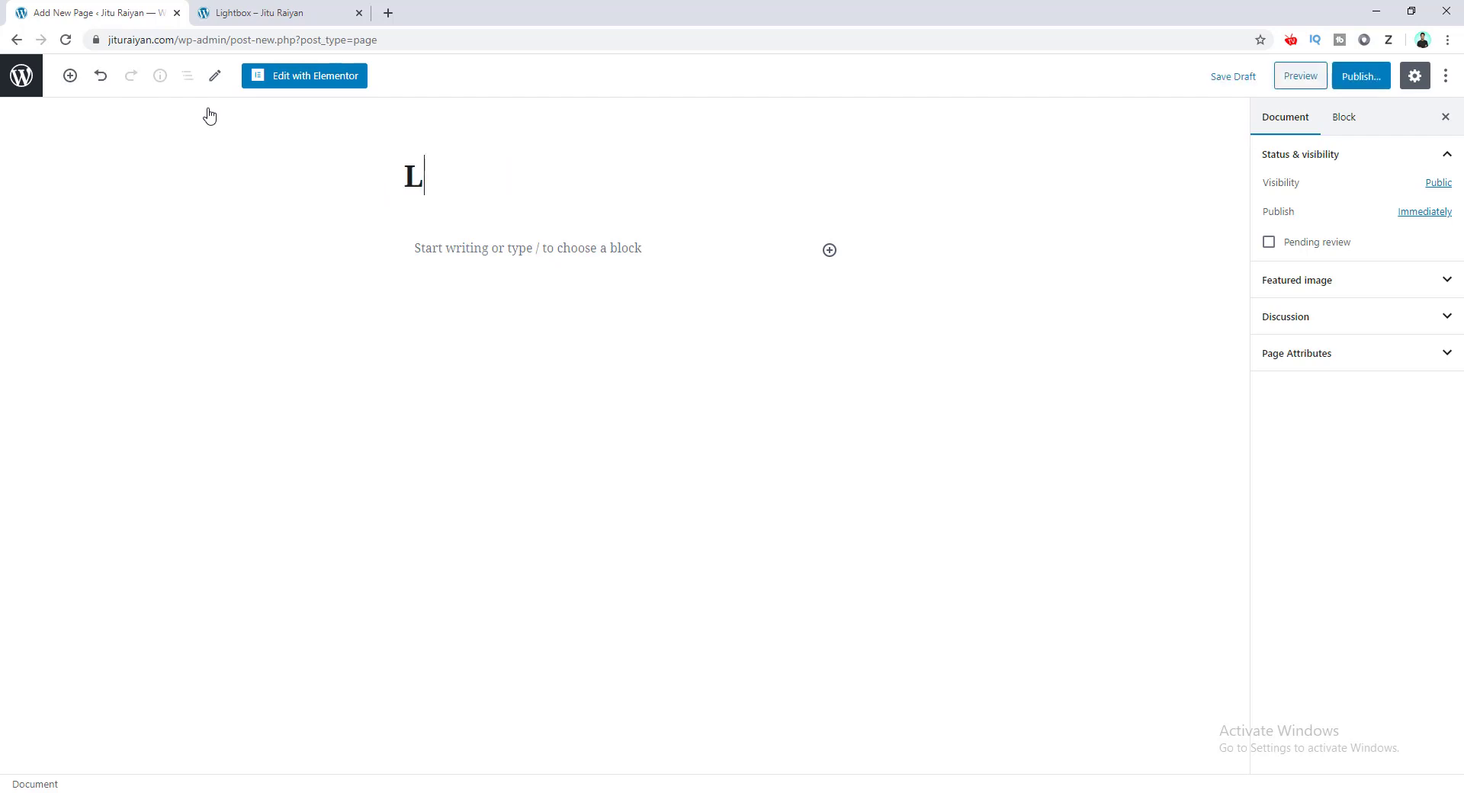
text(ightbox)
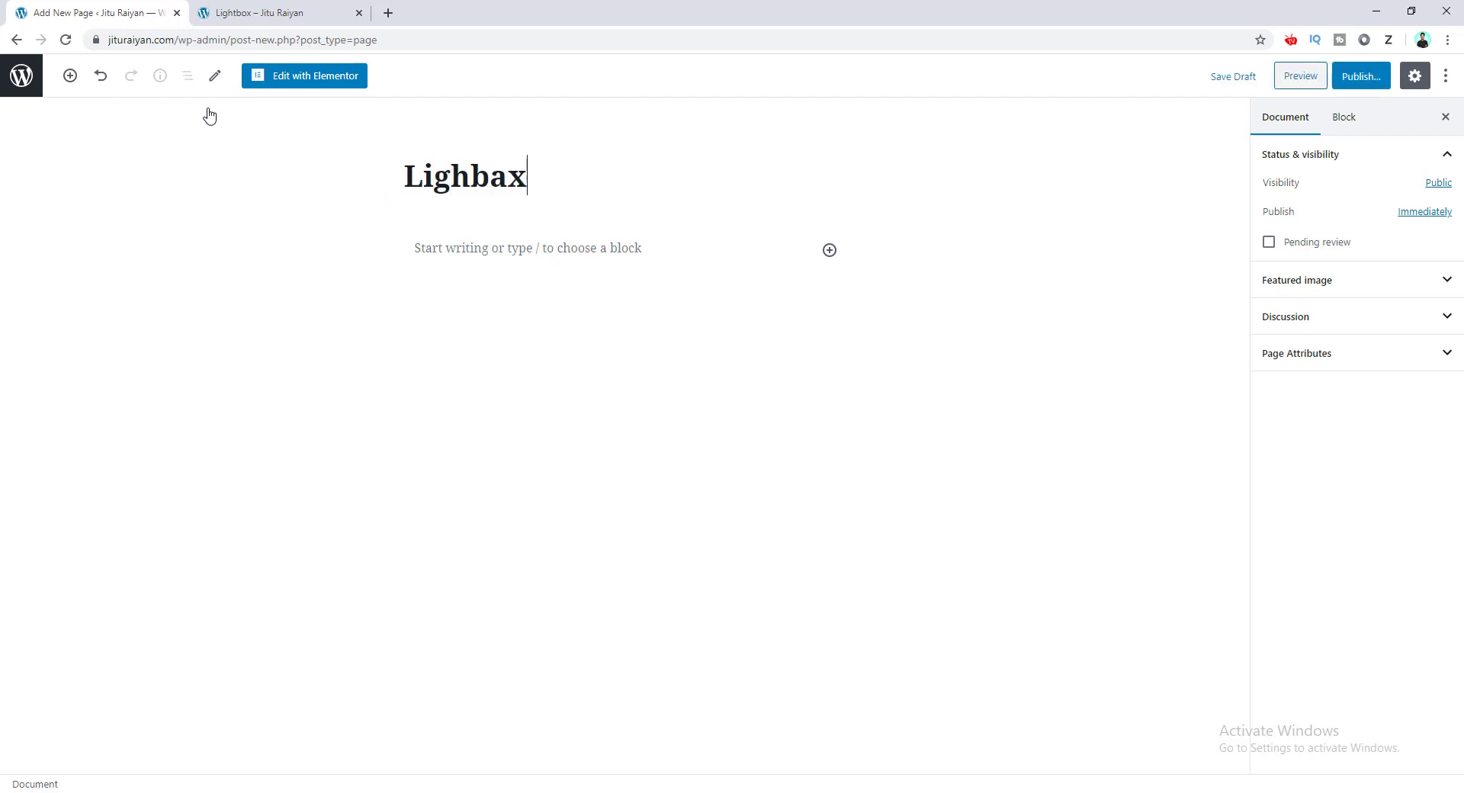
key(Left)
key(Left)
key(Left)
text(t)
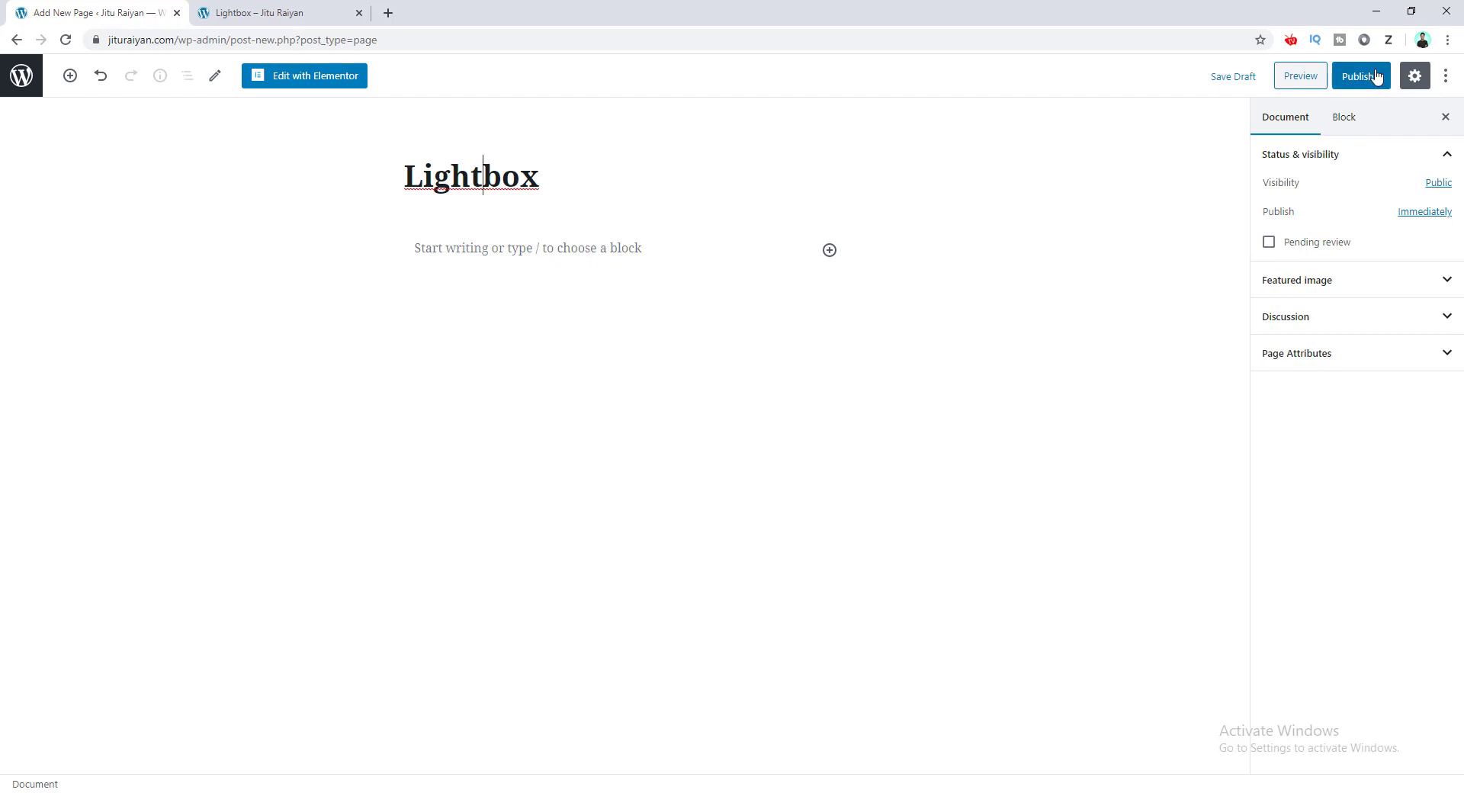
Publish the Lightbox page and open it for editing with Elementor
click(1361, 76)
click(1361, 76)
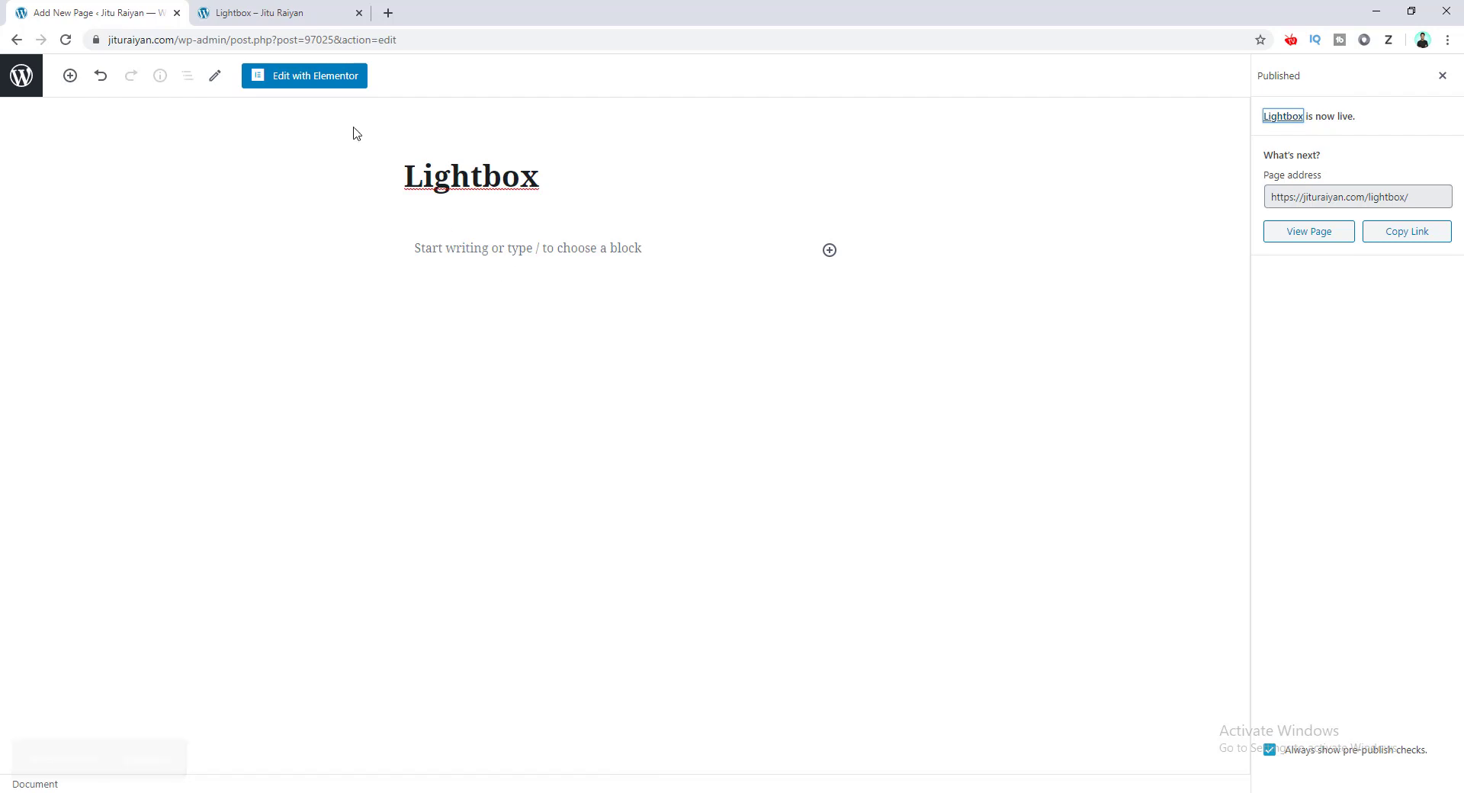
click(325, 76)
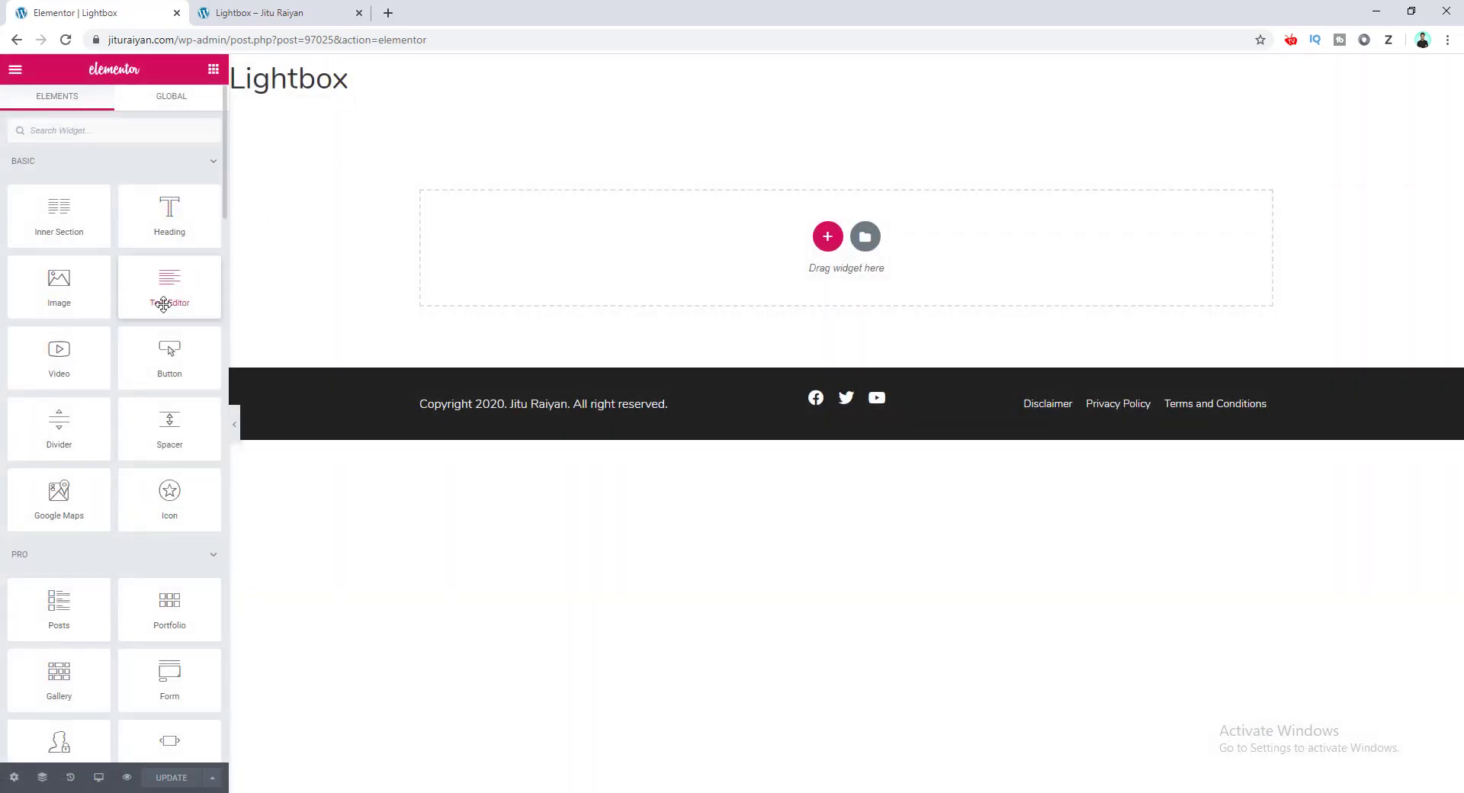
Search the widgets for "gallery" and place the Pro Gallery widget in the page's empty section
scroll(166, 305, down, 12)
scroll(165, 305, down, 15)
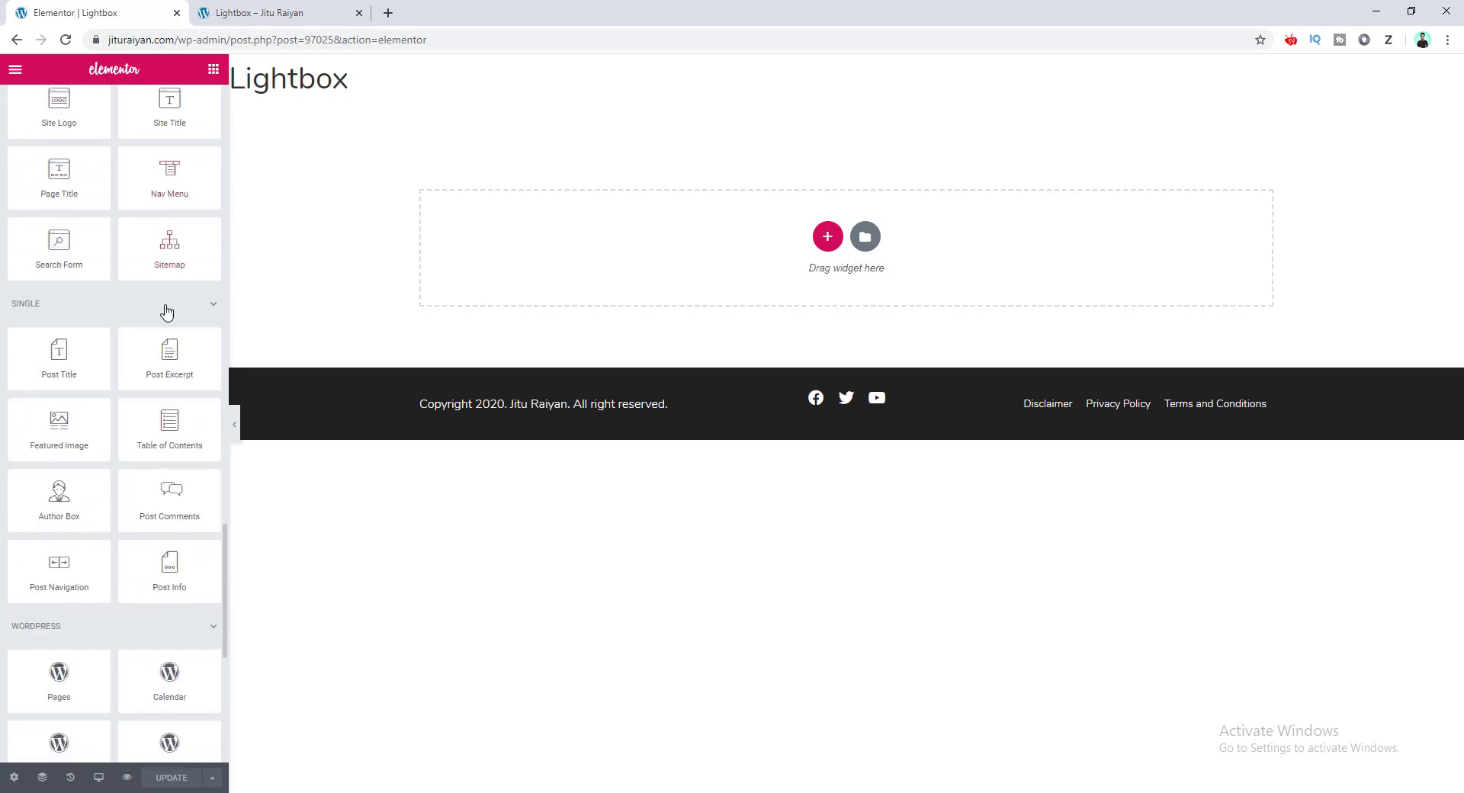
scroll(165, 305, up, 20)
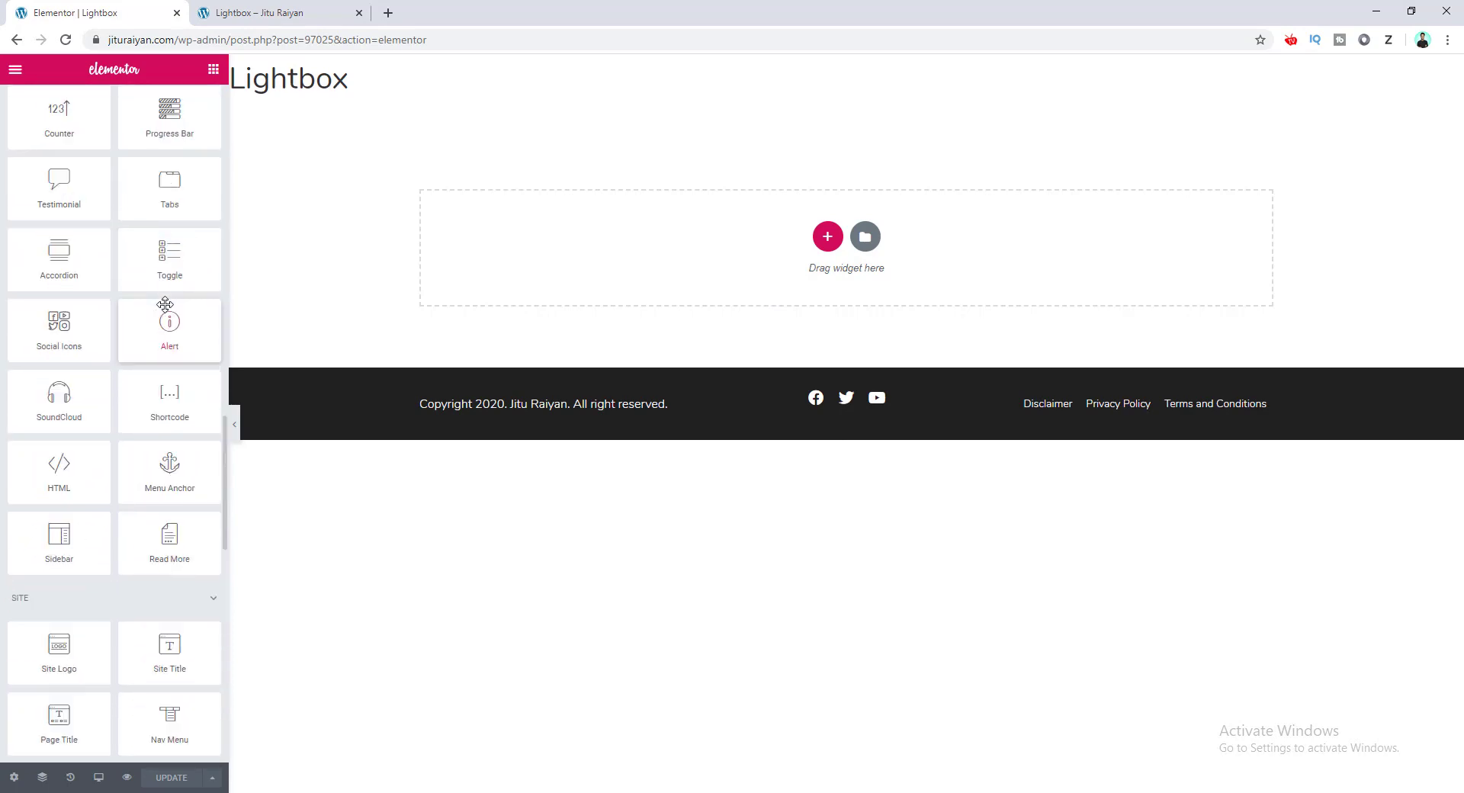
scroll(166, 306, up, 3)
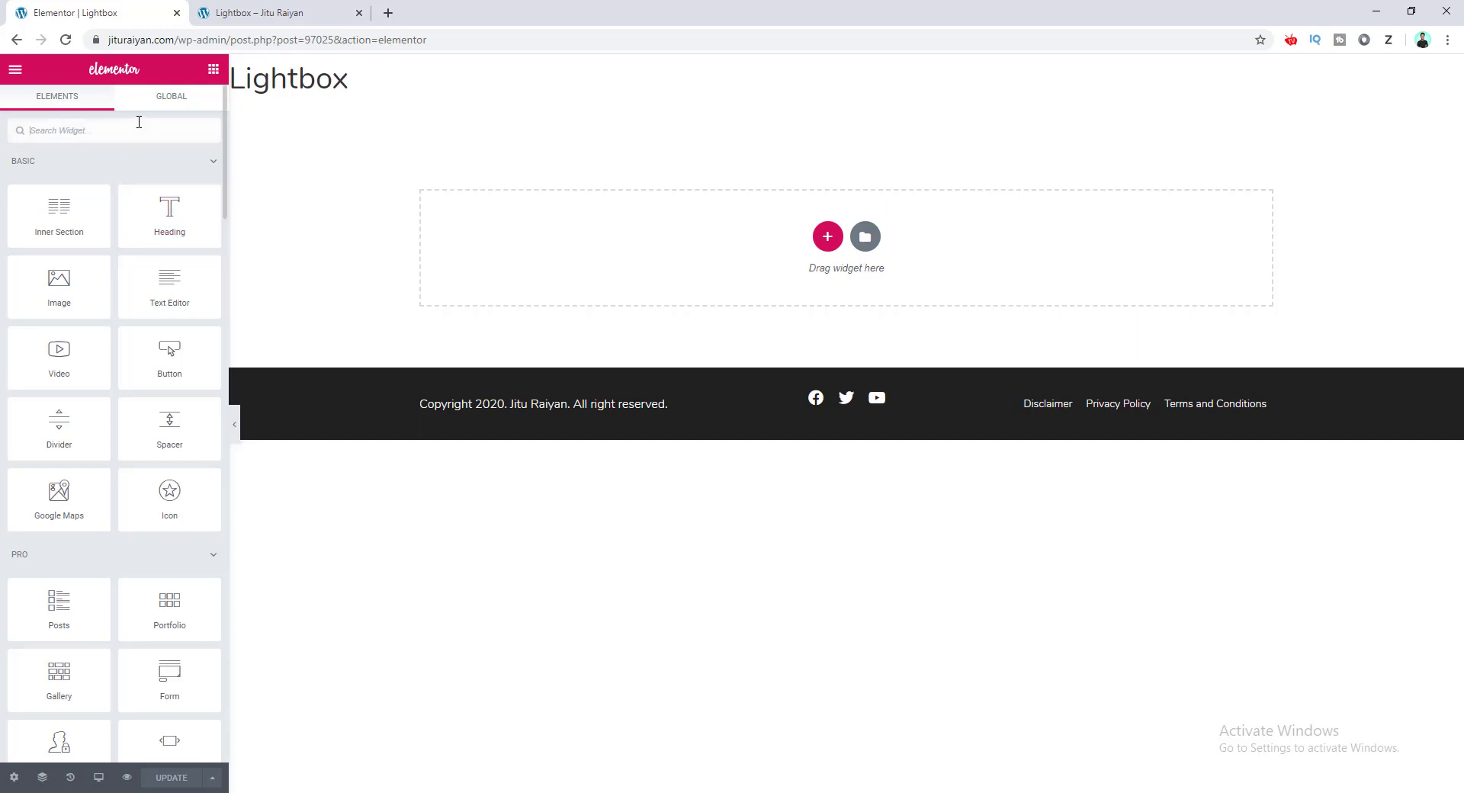
text(gallery)
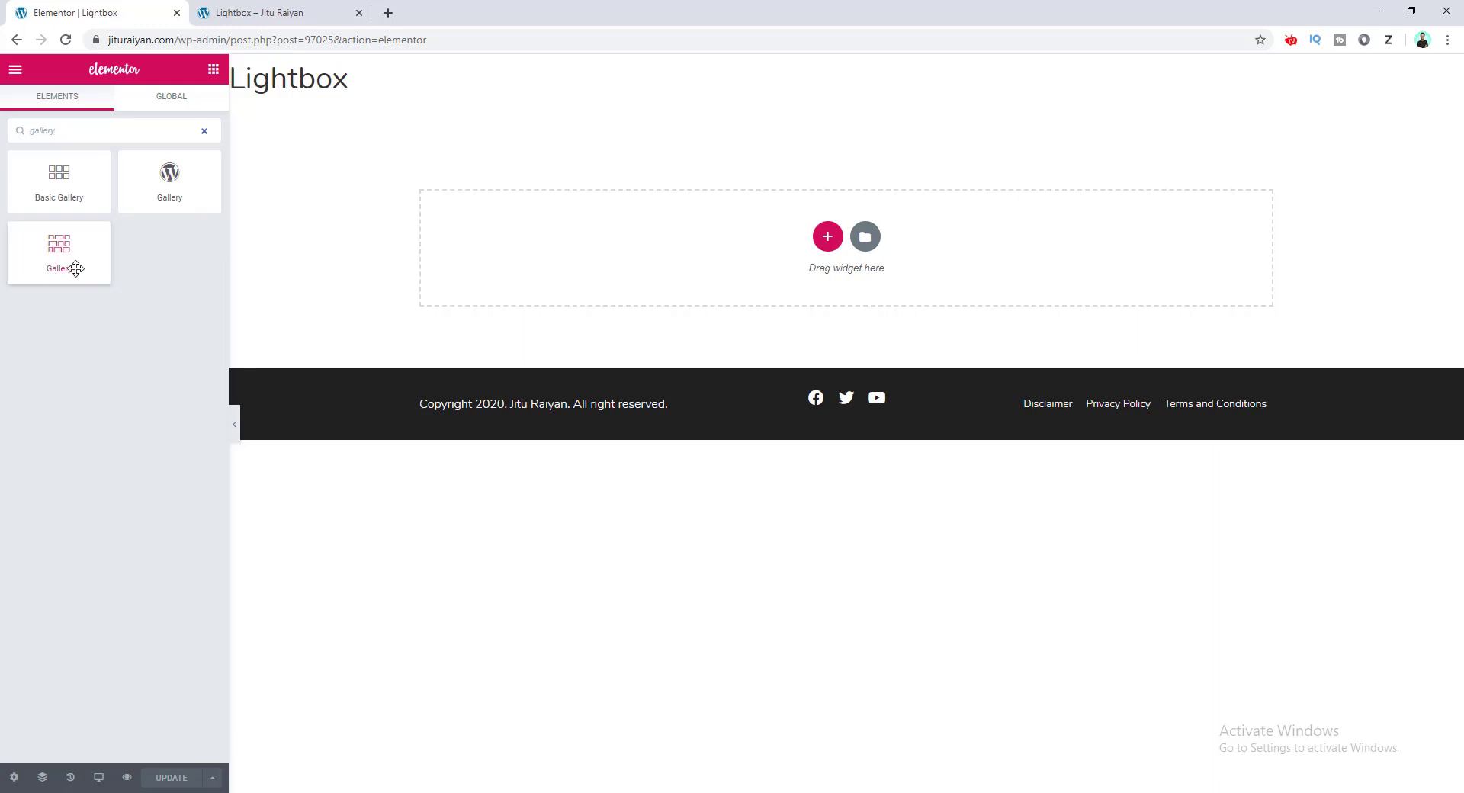
drag(55, 260, 757, 250)
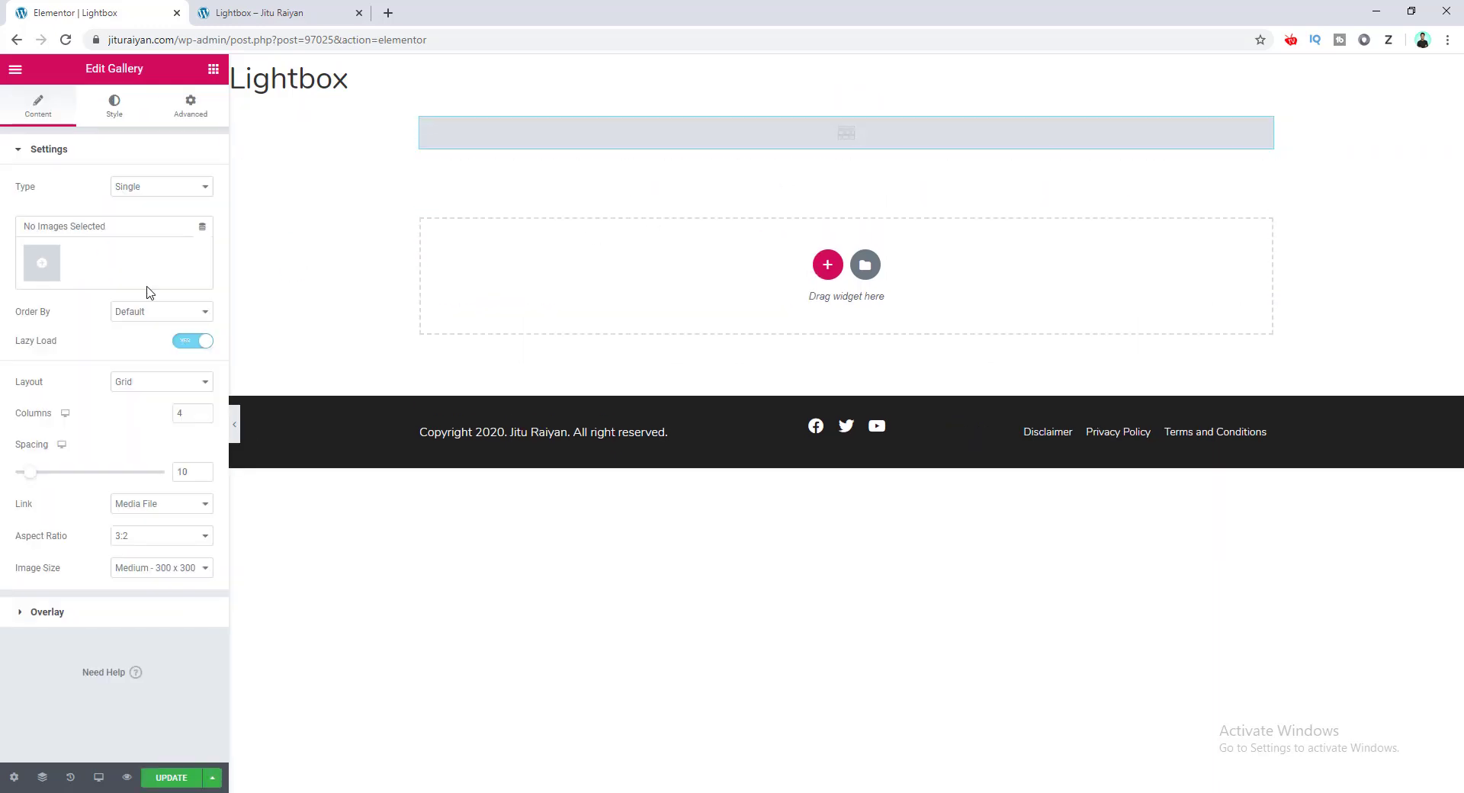
Select the eight cat photos captioned Cat 1 to Cat 8 from the media library and create a new gallery from them
click(51, 267)
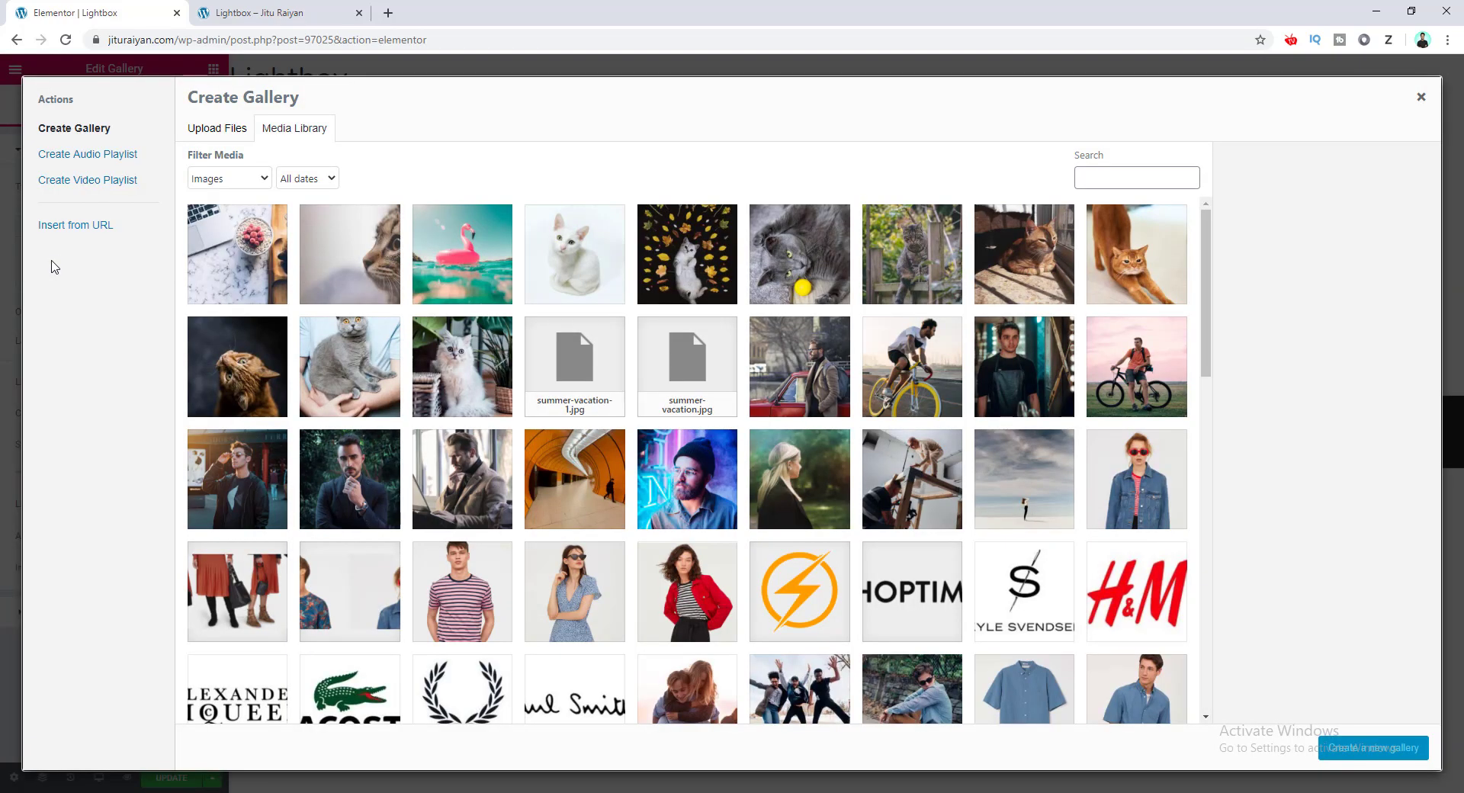
click(807, 254)
click(912, 255)
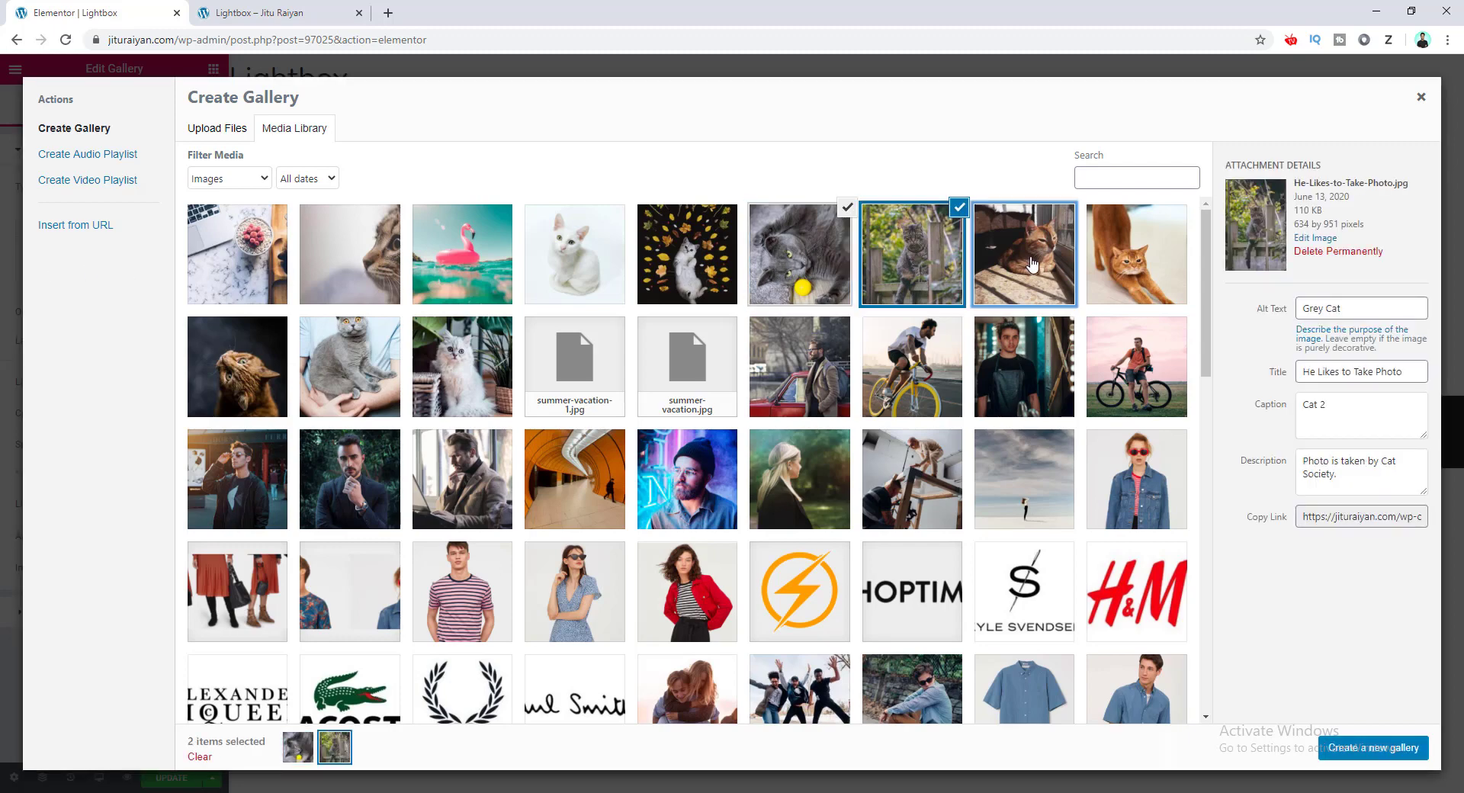
click(1024, 256)
click(1099, 260)
click(237, 366)
click(350, 366)
click(462, 366)
click(687, 254)
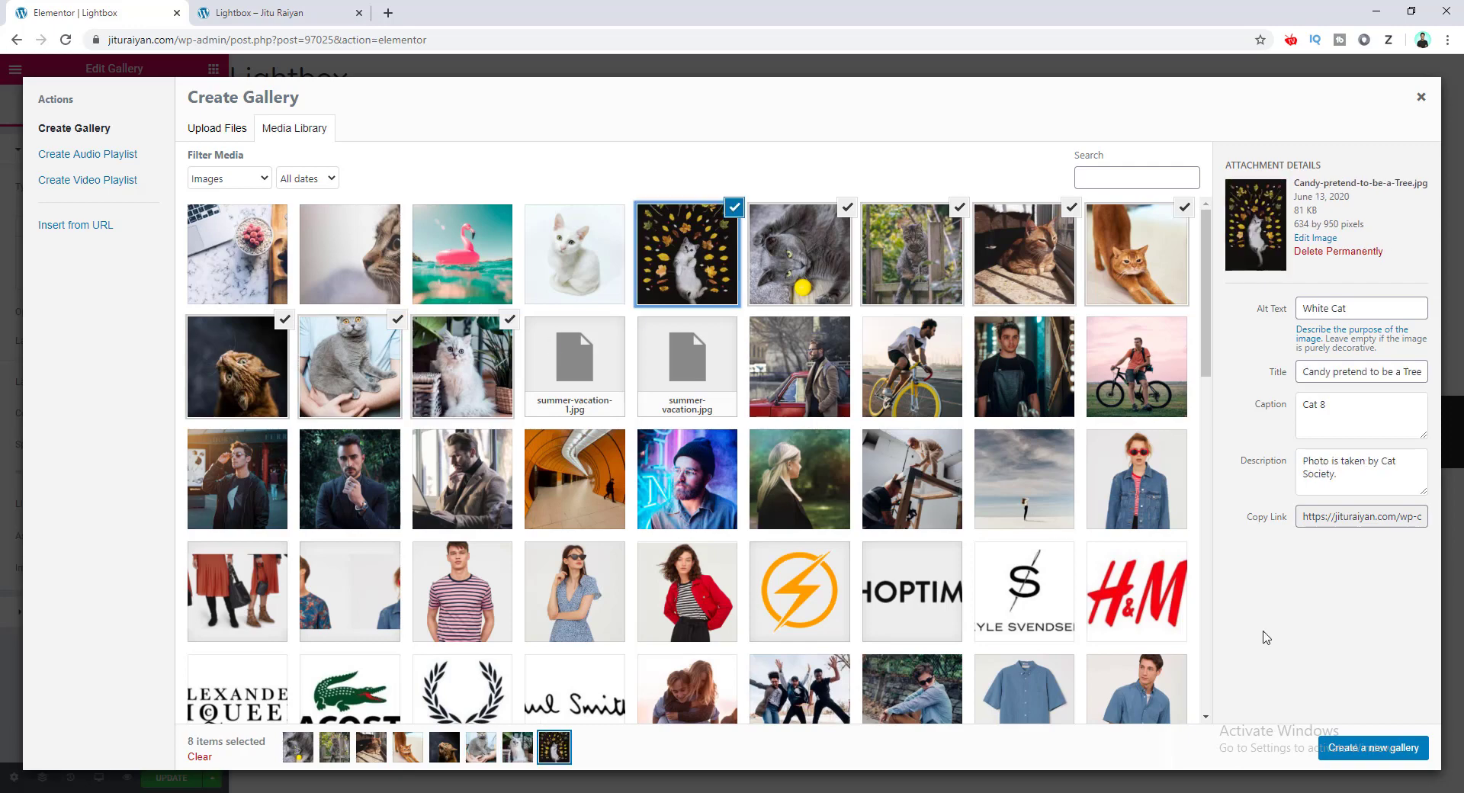
click(1333, 749)
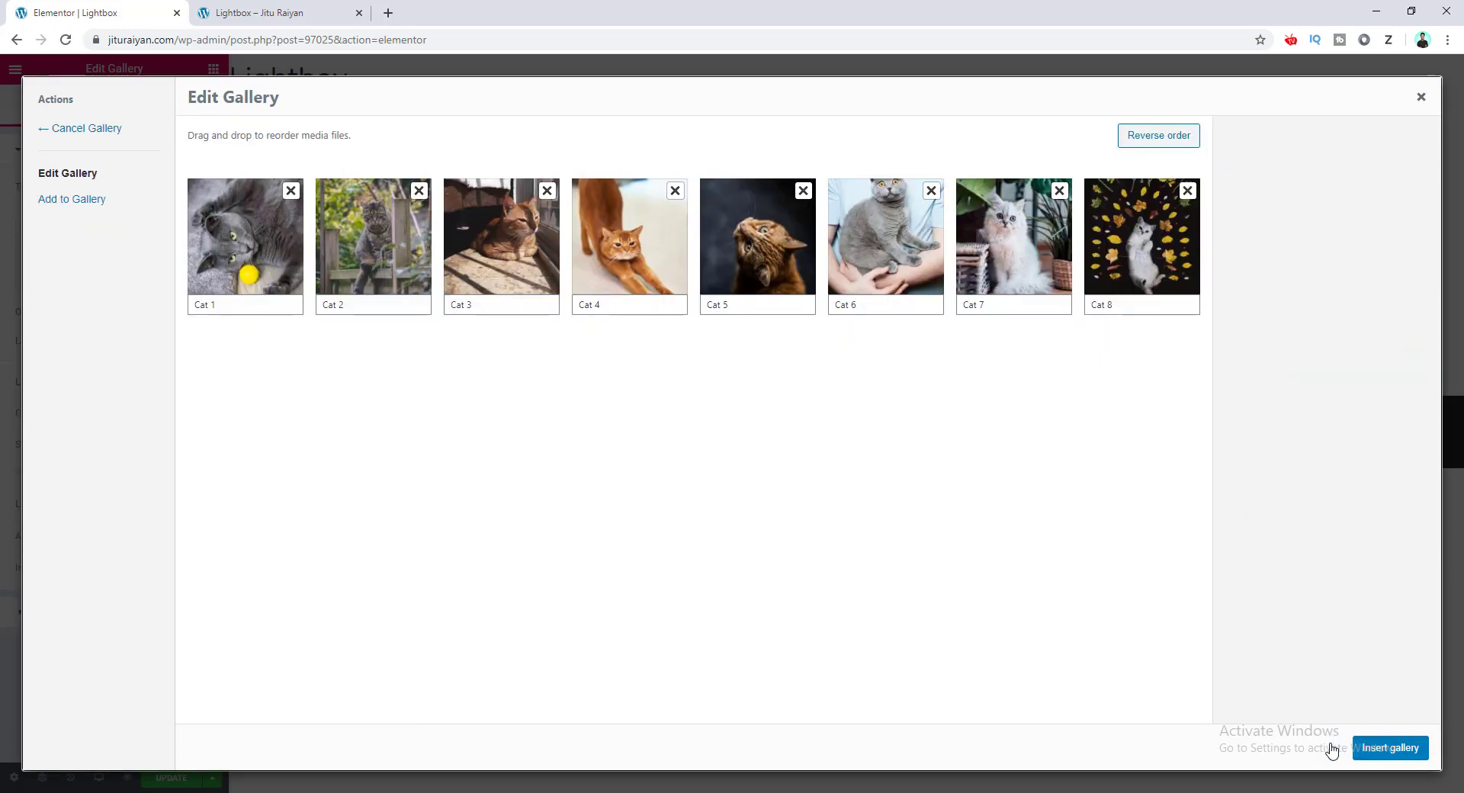
Review the captions of the gallery images and the alt text, title, caption and description of the stretching red cat's image
click(631, 308)
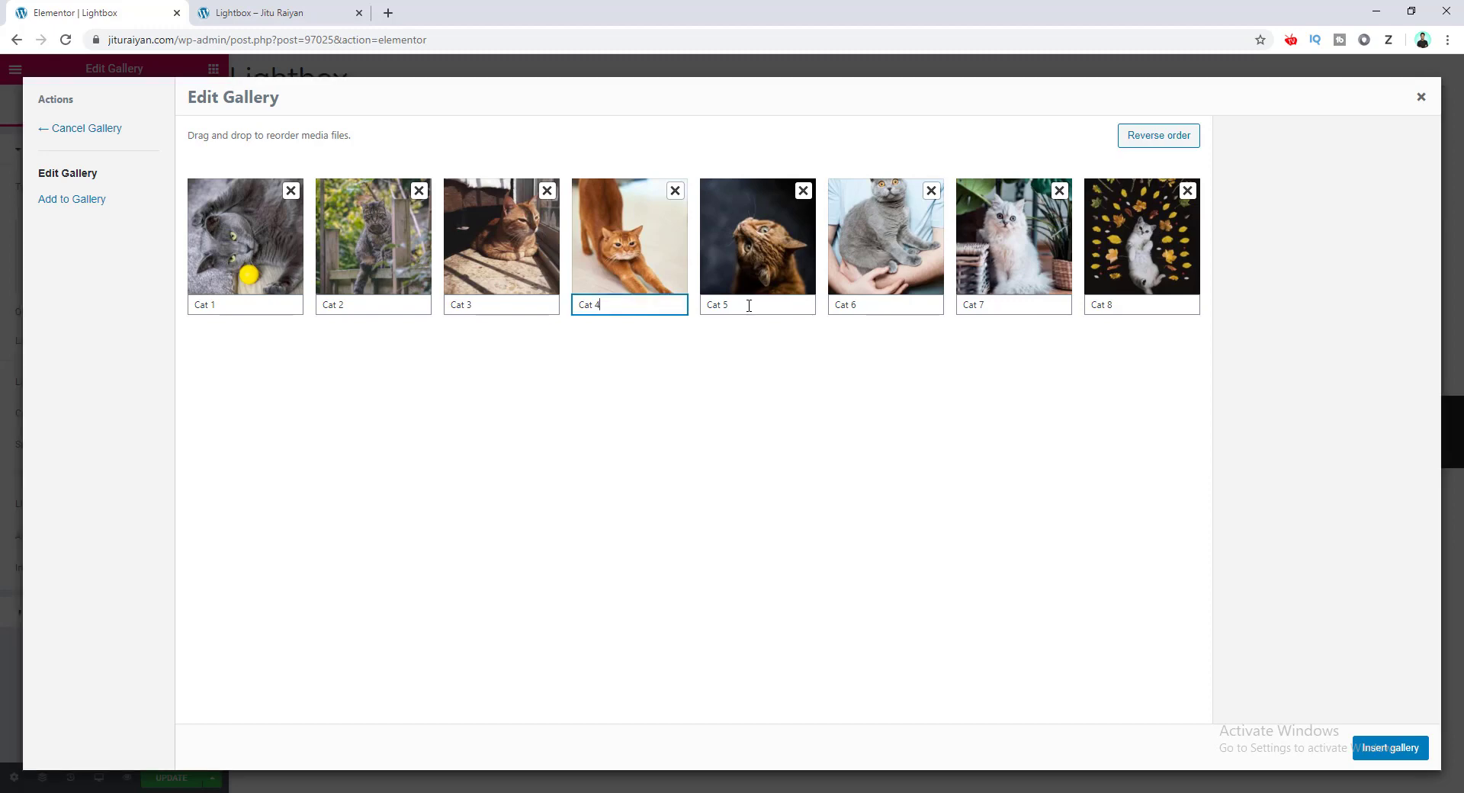
click(751, 304)
click(913, 303)
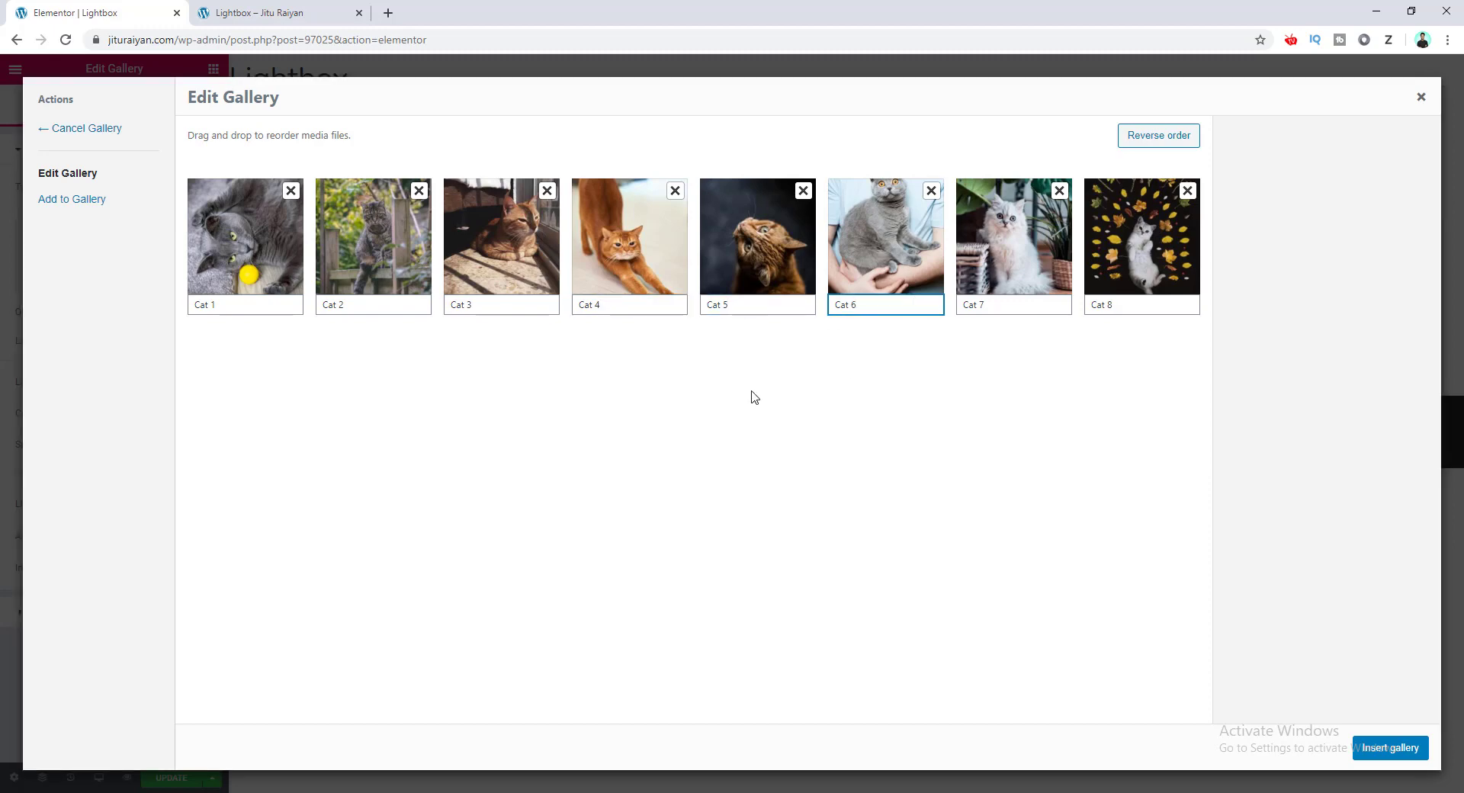
click(626, 267)
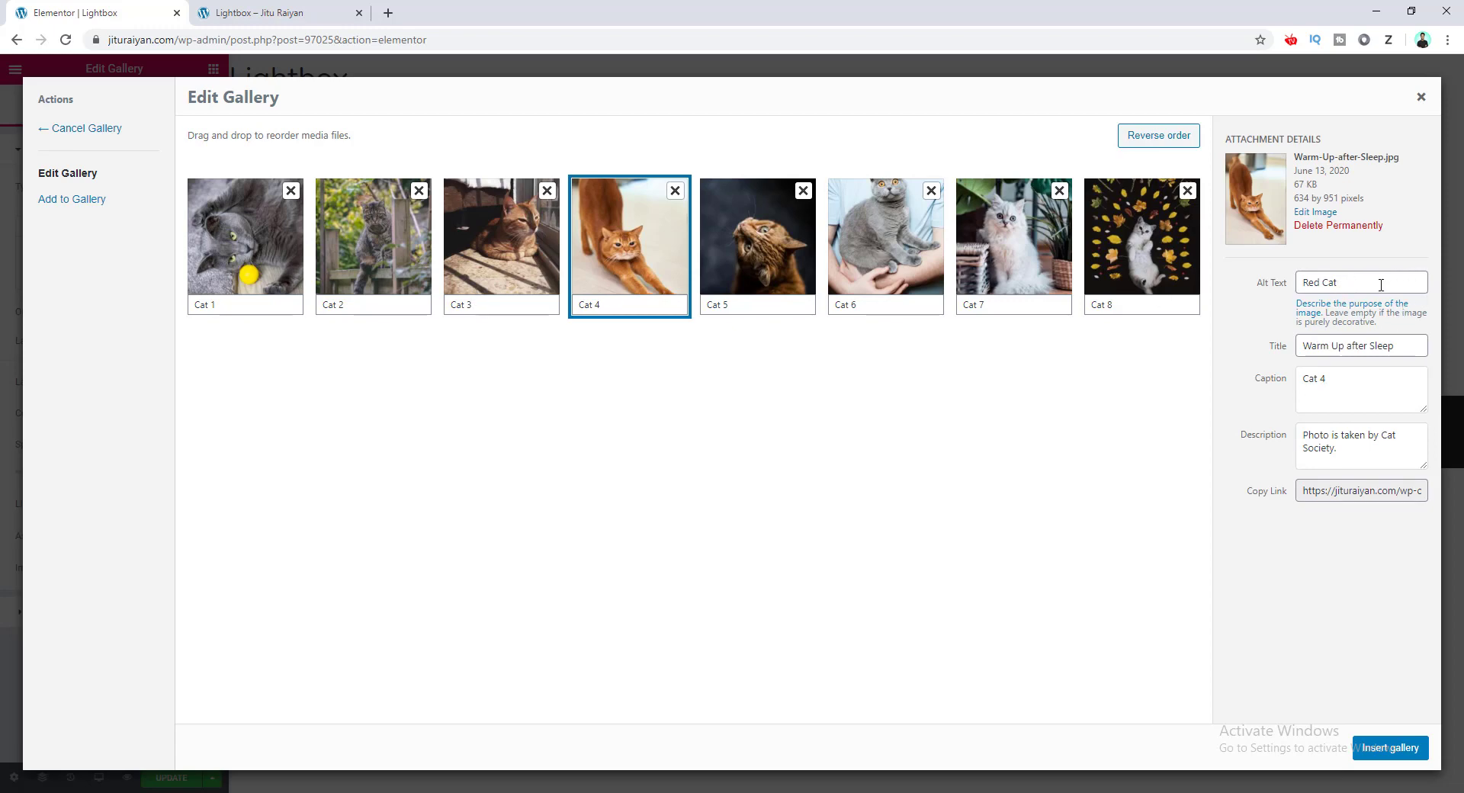
drag(1404, 284, 1296, 287)
drag(1408, 348, 1264, 338)
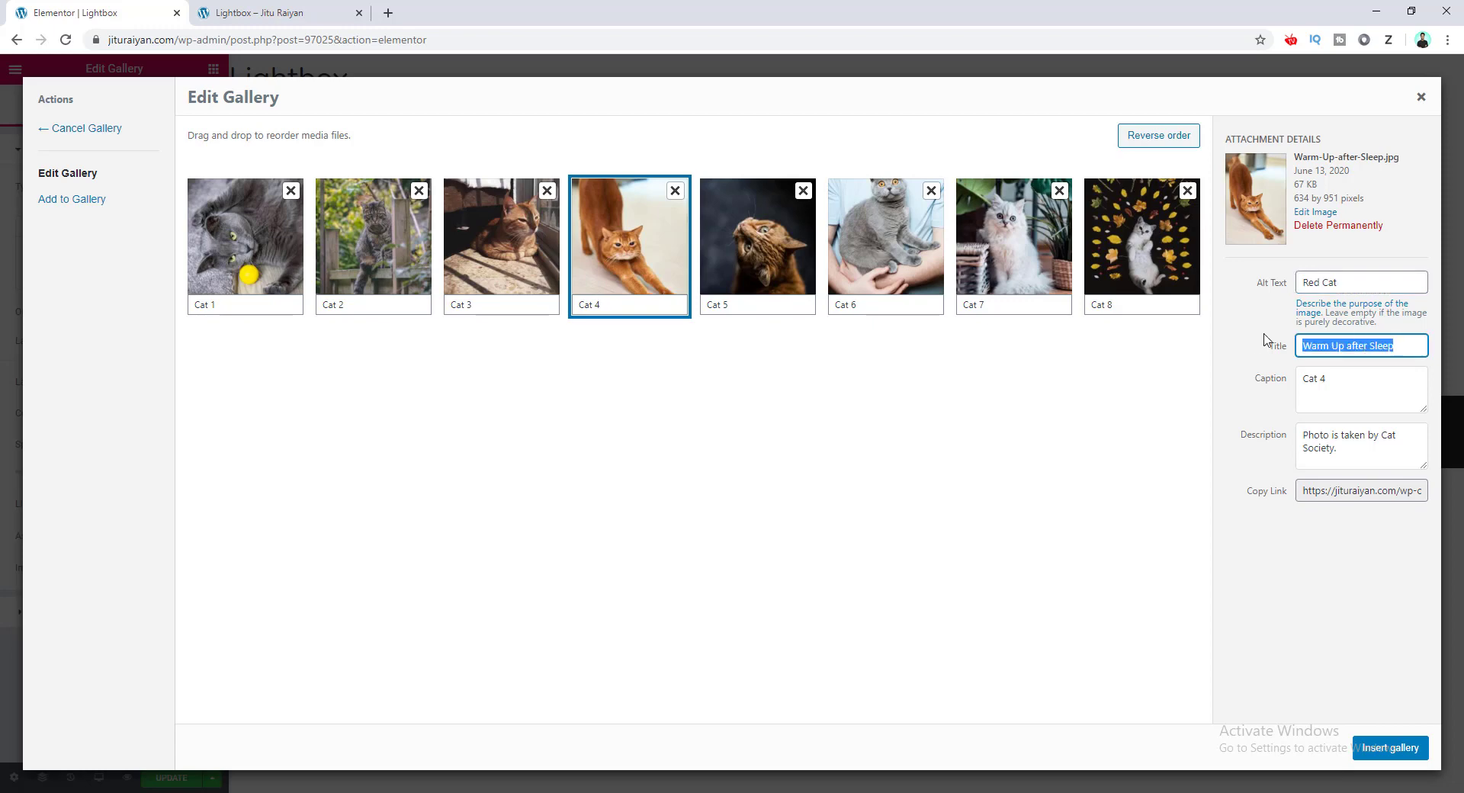
drag(1341, 377, 1307, 406)
drag(1347, 450, 1269, 436)
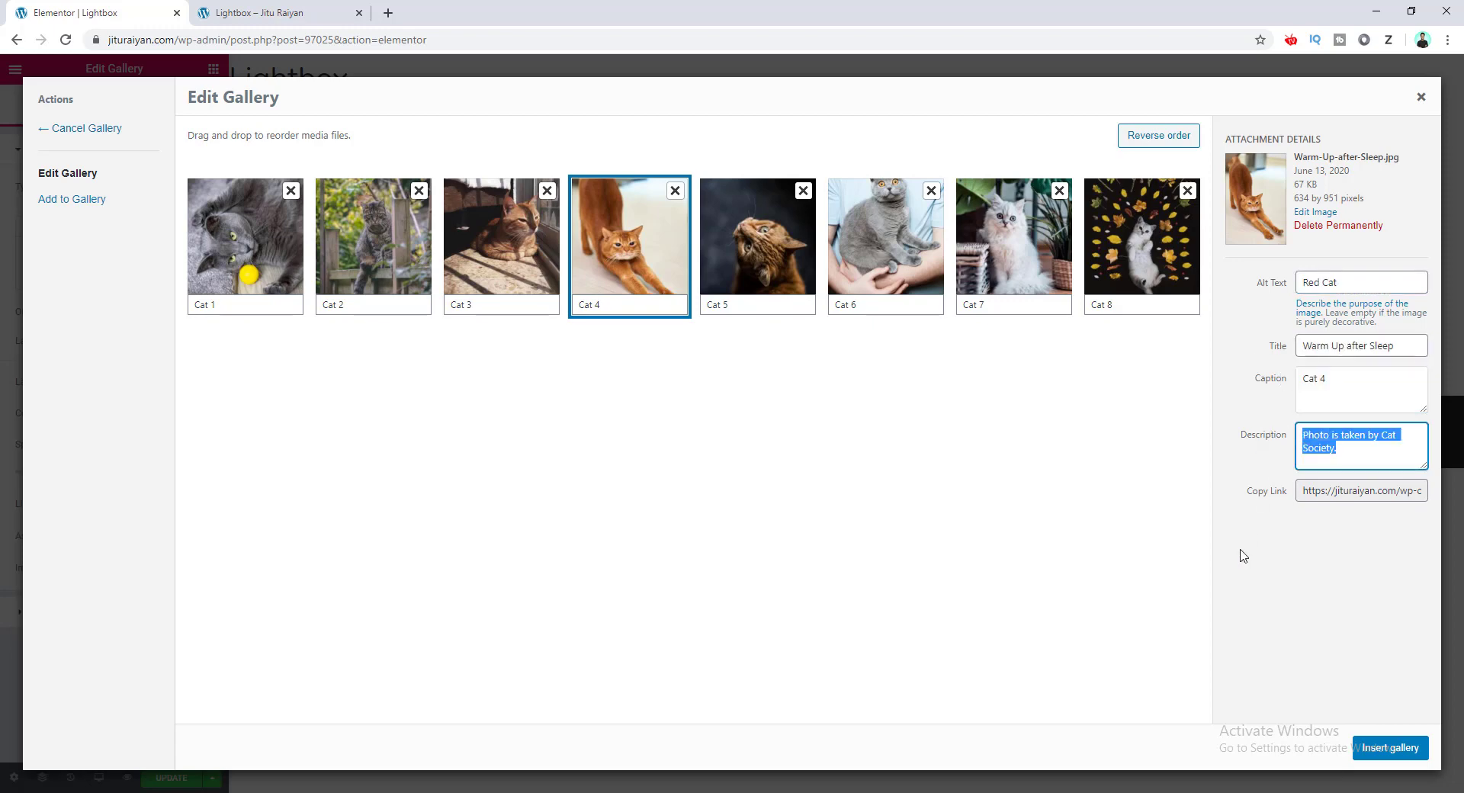
click(1254, 586)
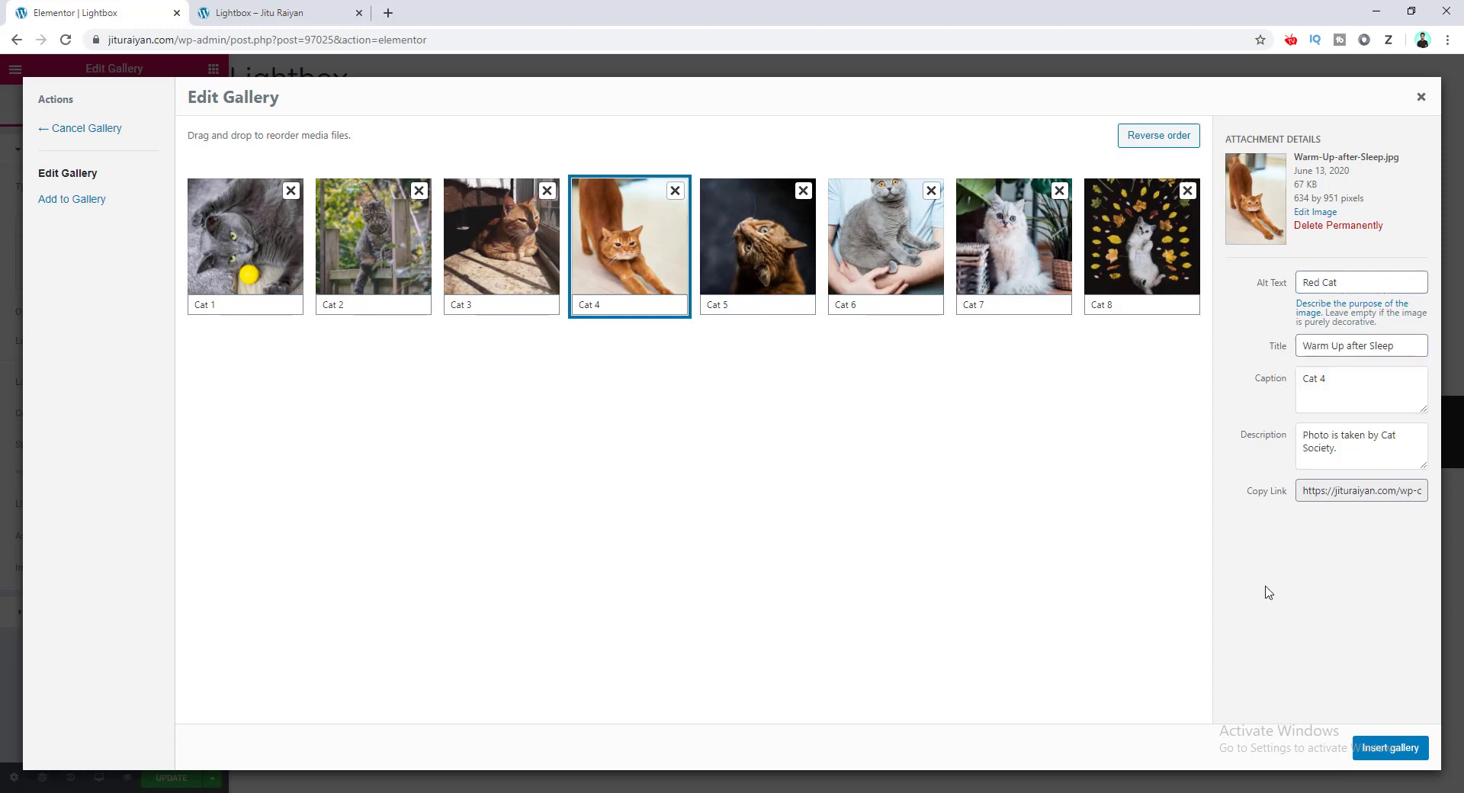
Insert the gallery into the page and set its image size to Full and its layout to Masonry
click(1388, 749)
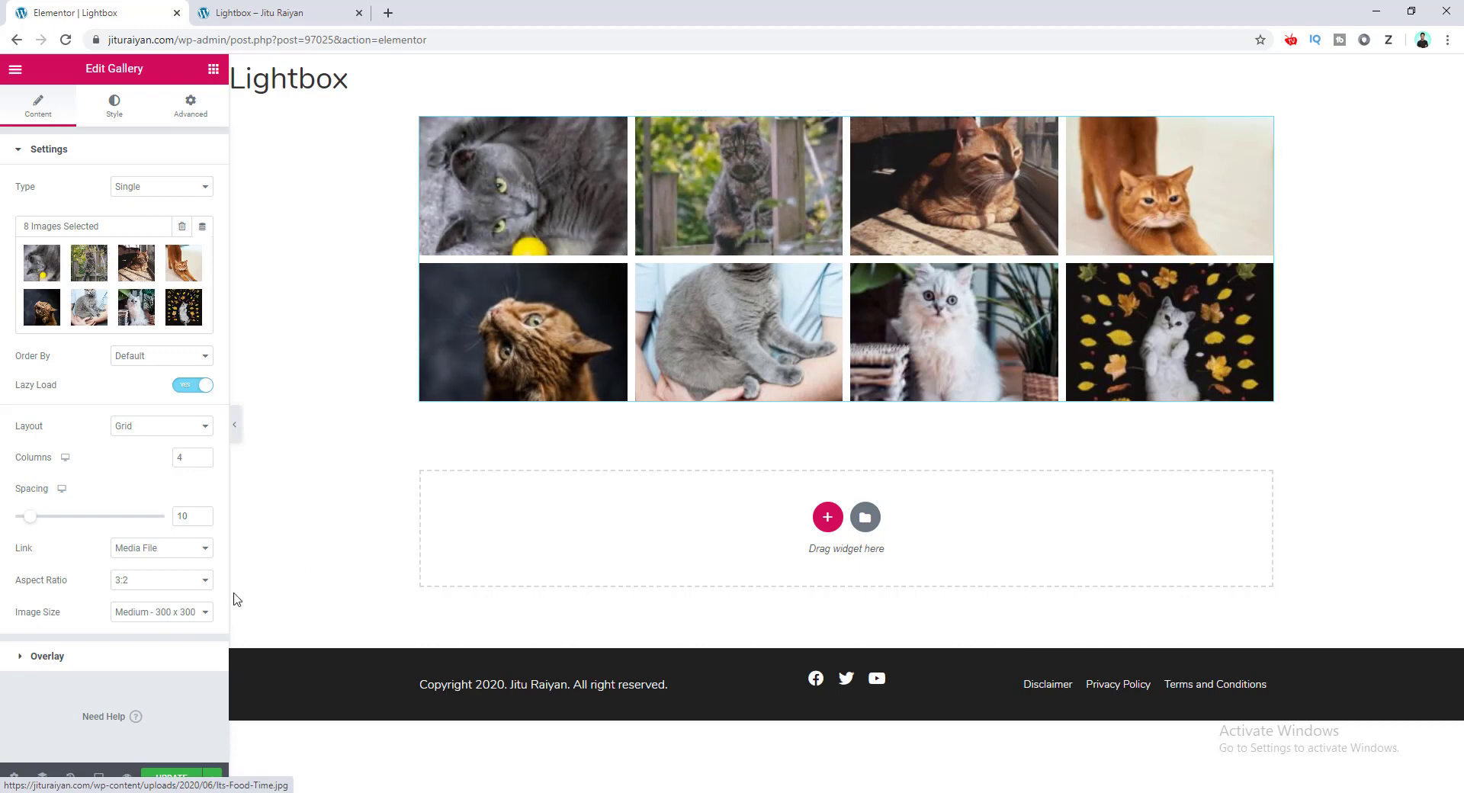
click(163, 619)
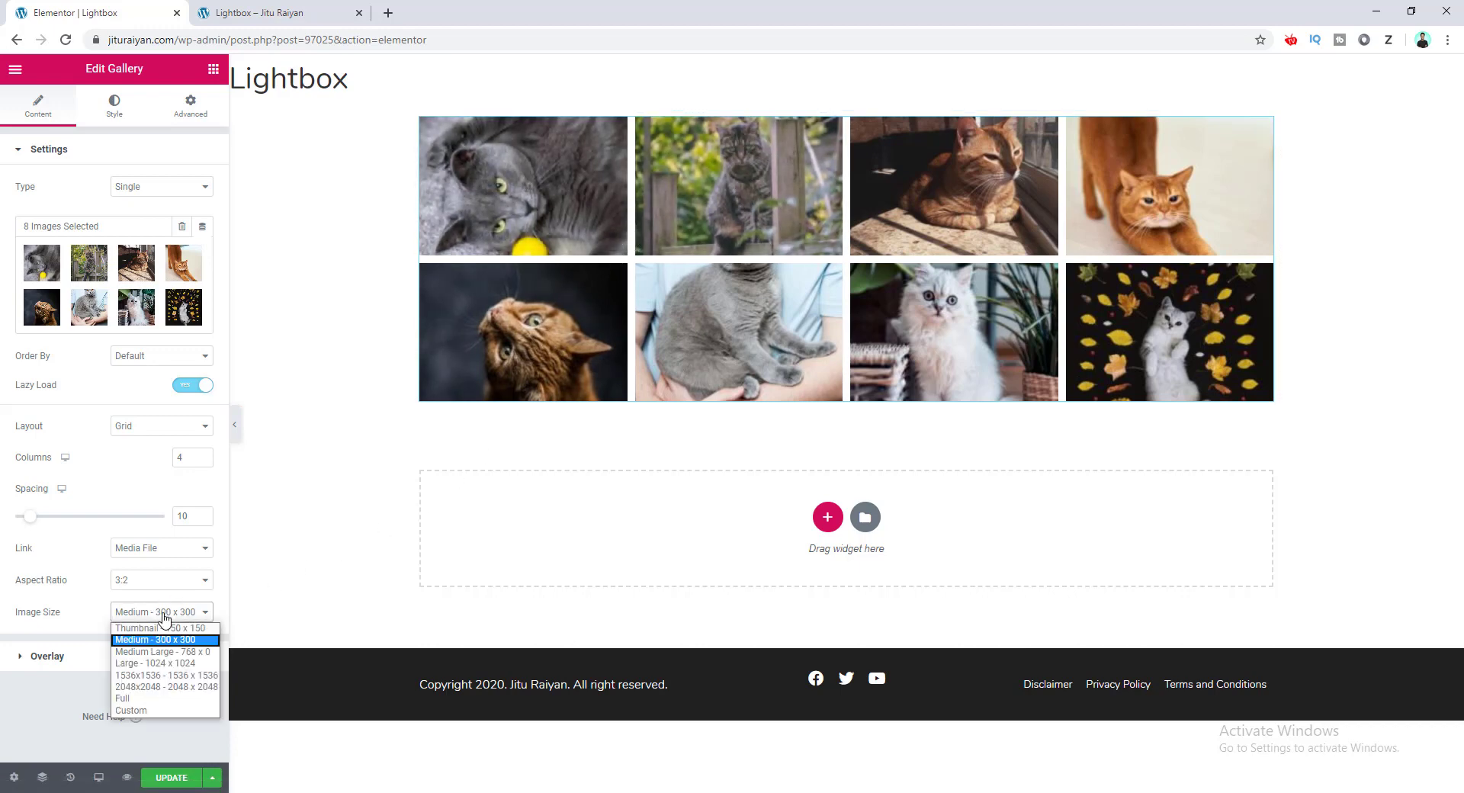
click(180, 699)
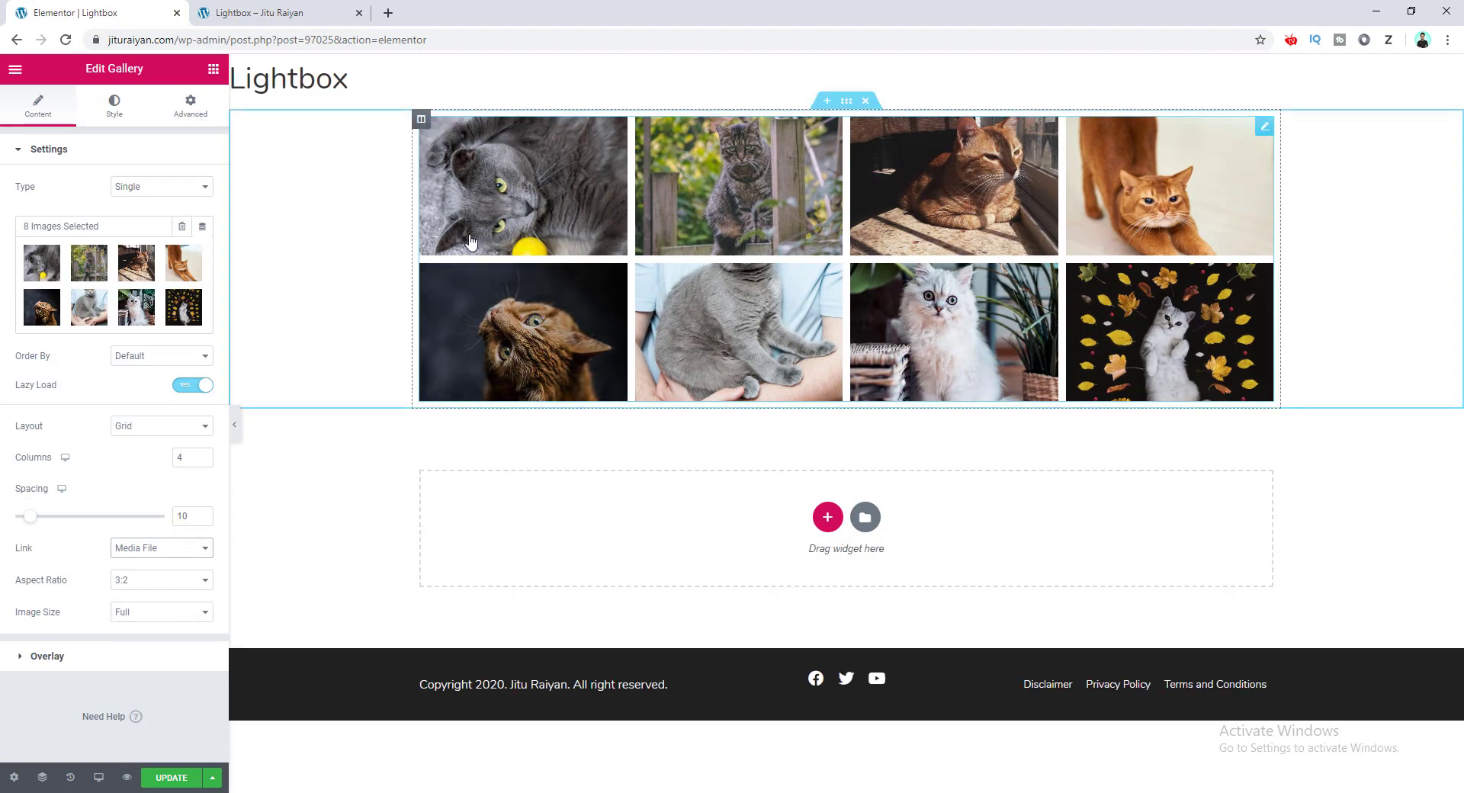
click(170, 433)
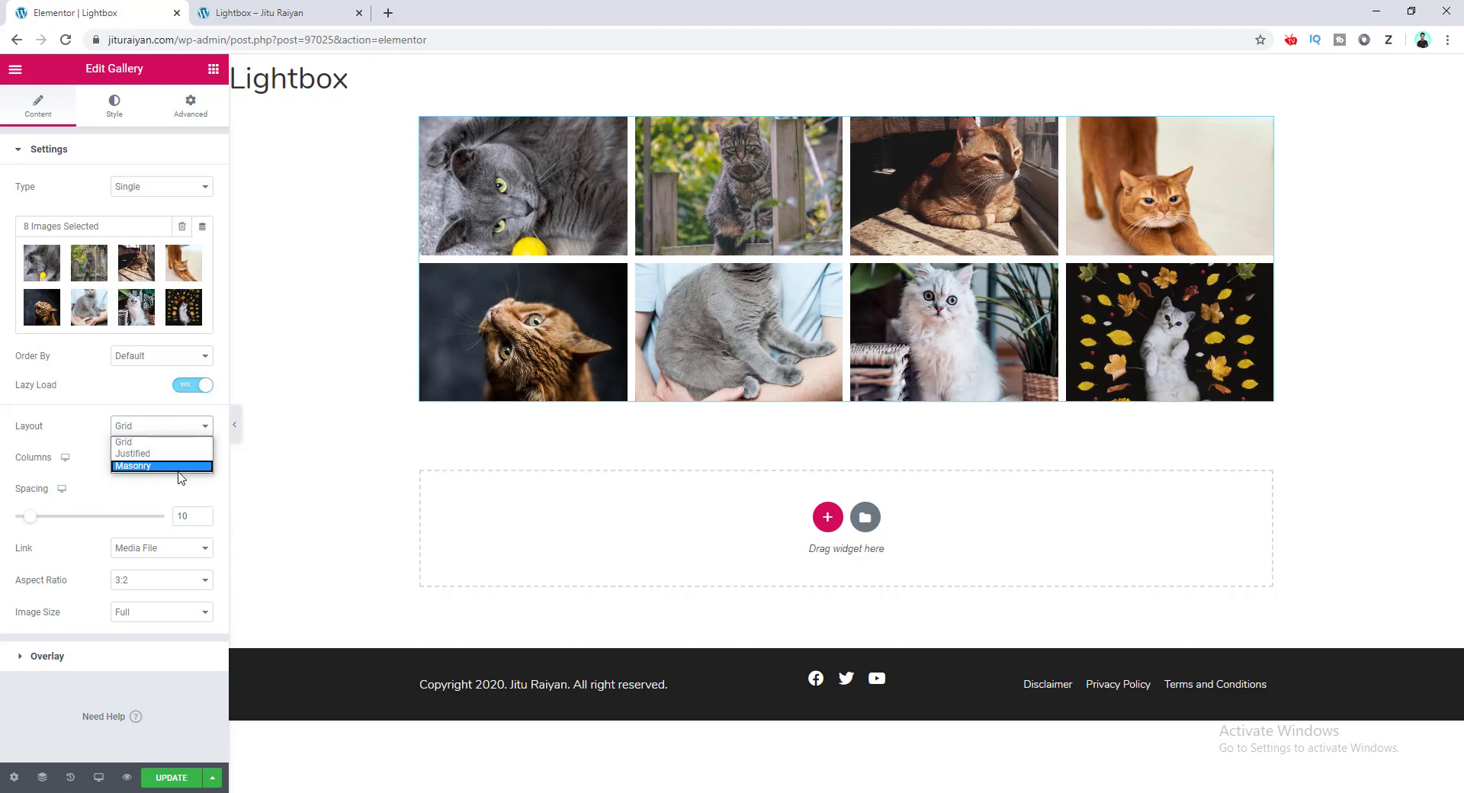
click(162, 466)
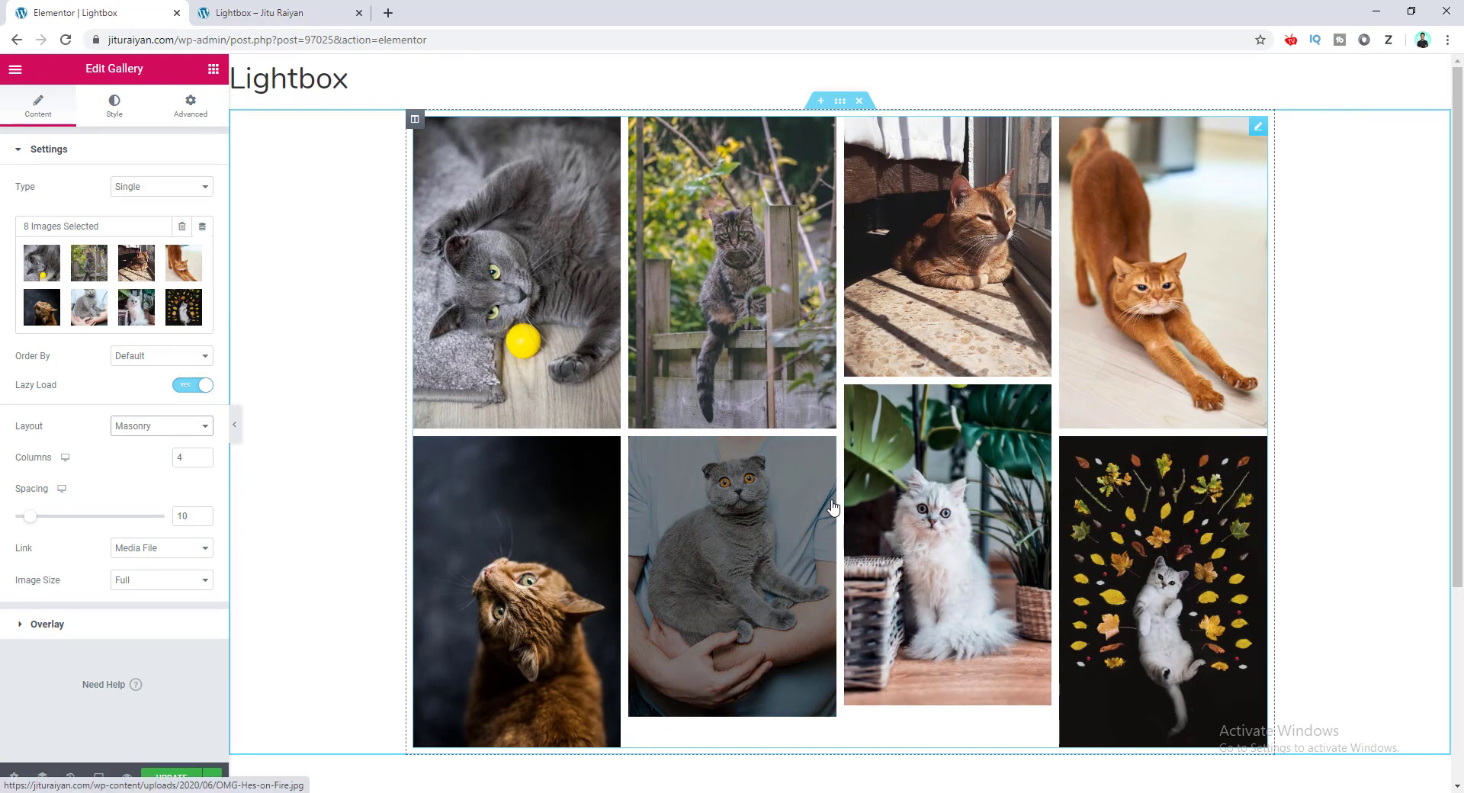
Open the first gallery image in the lightbox and browse forward and back through the images up to the fourth one
click(833, 507)
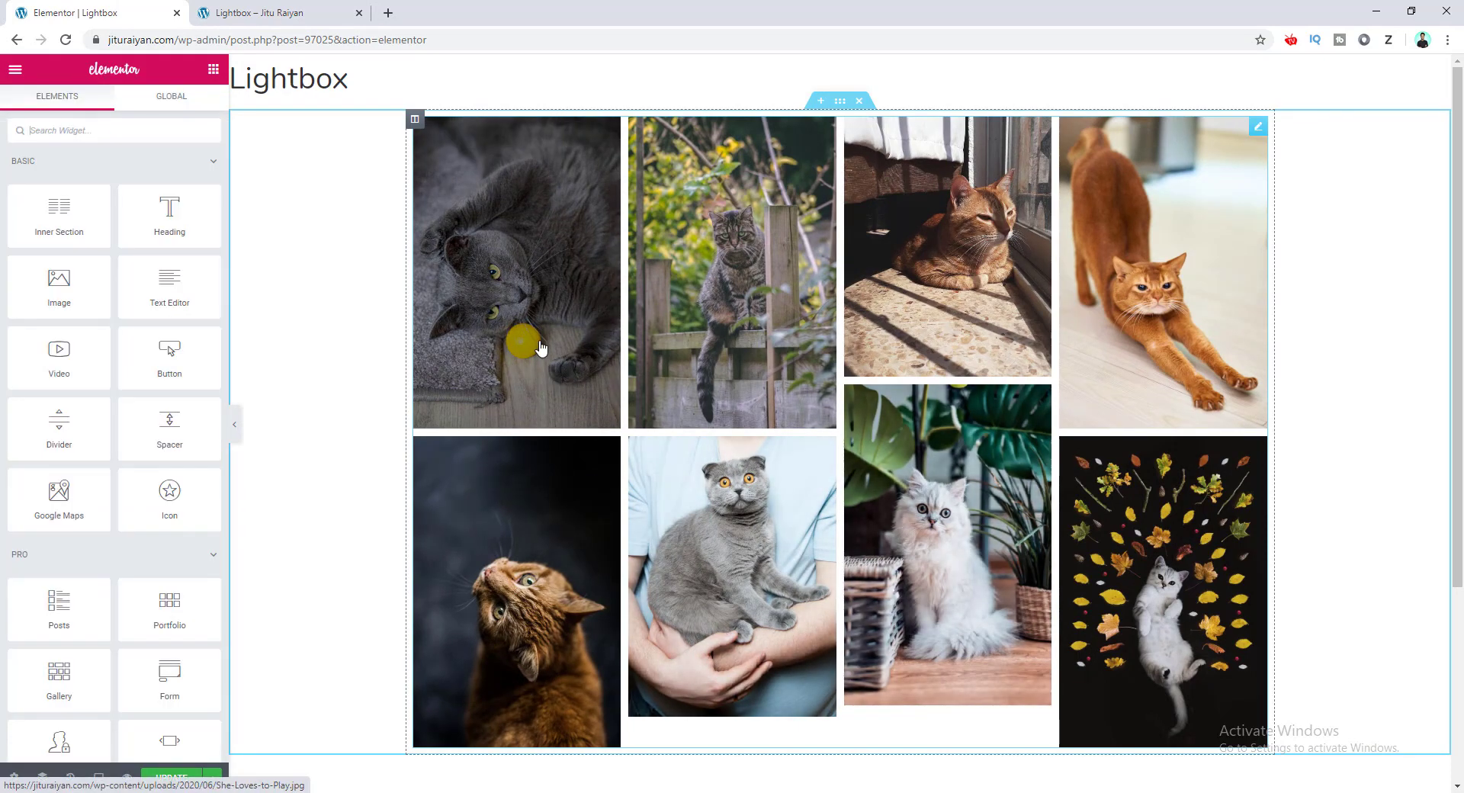
click(554, 320)
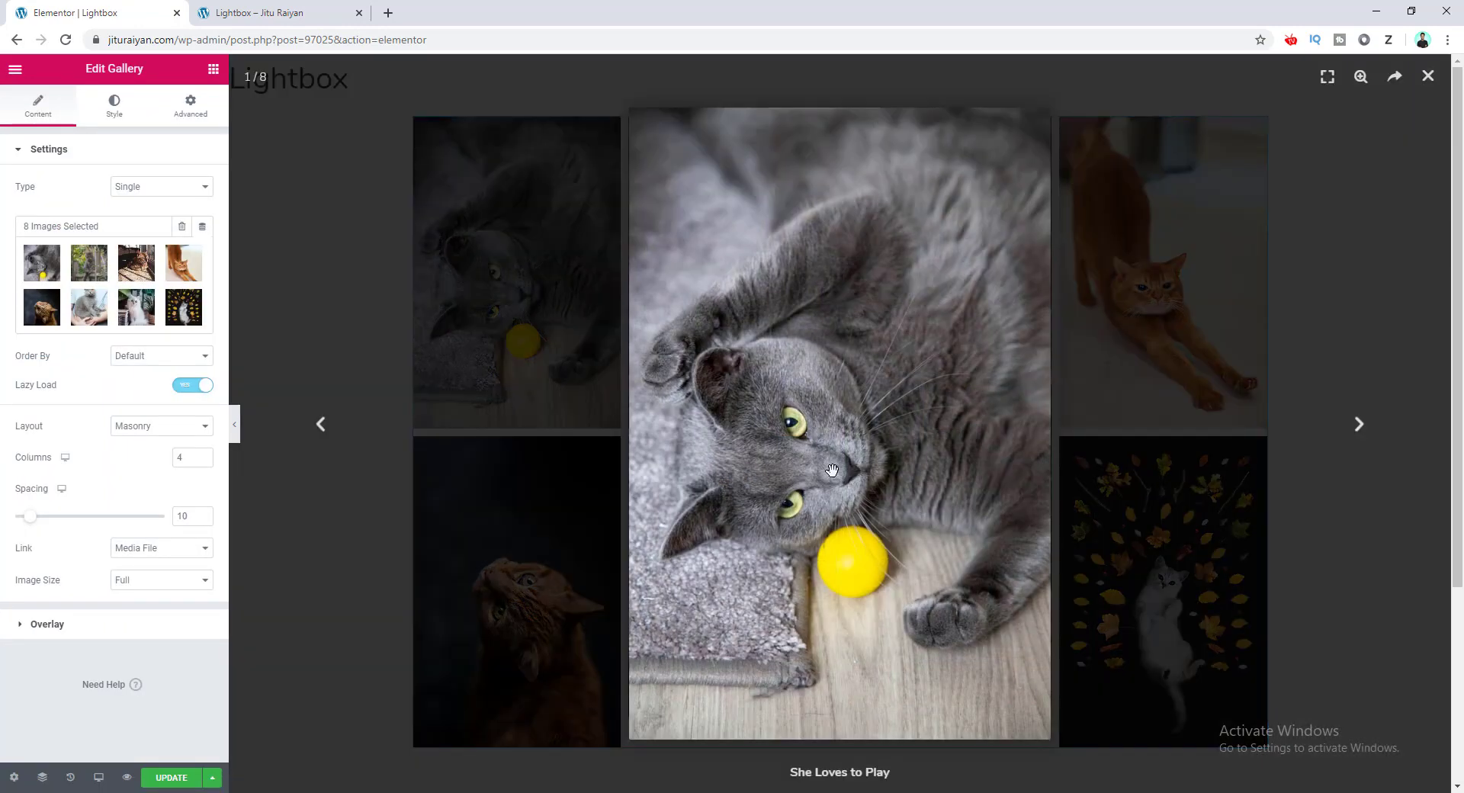
click(1359, 425)
click(1359, 424)
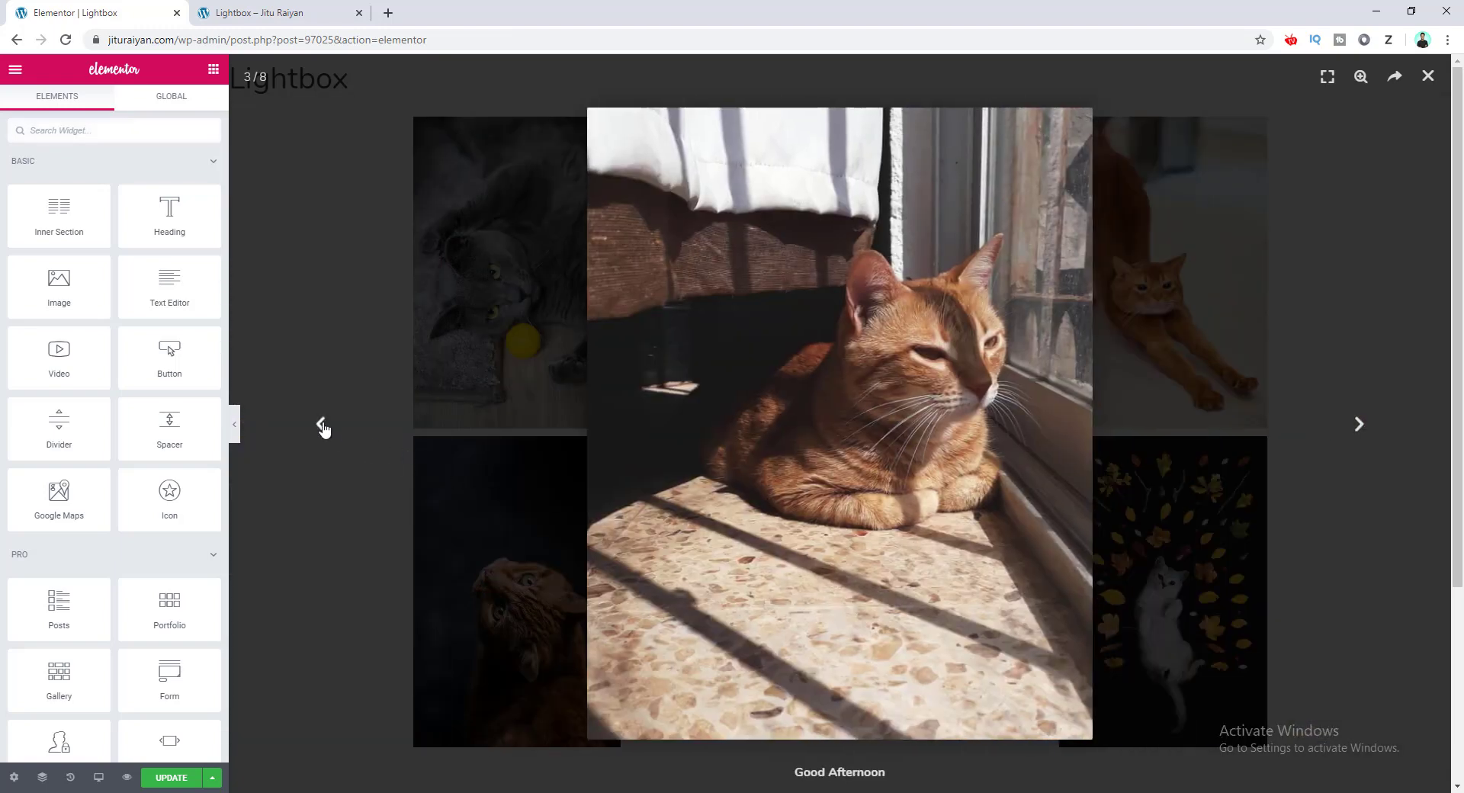
click(321, 424)
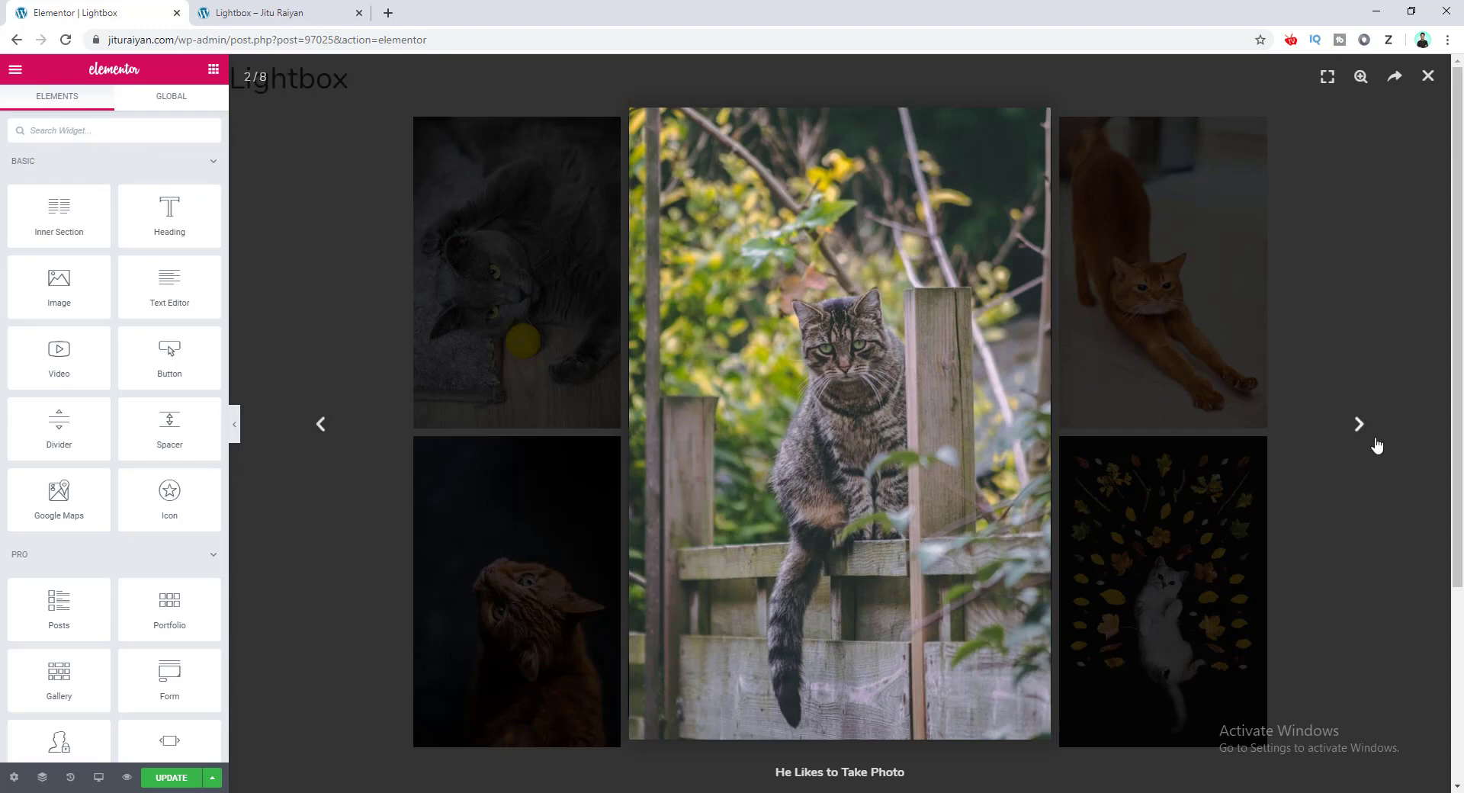
click(1358, 427)
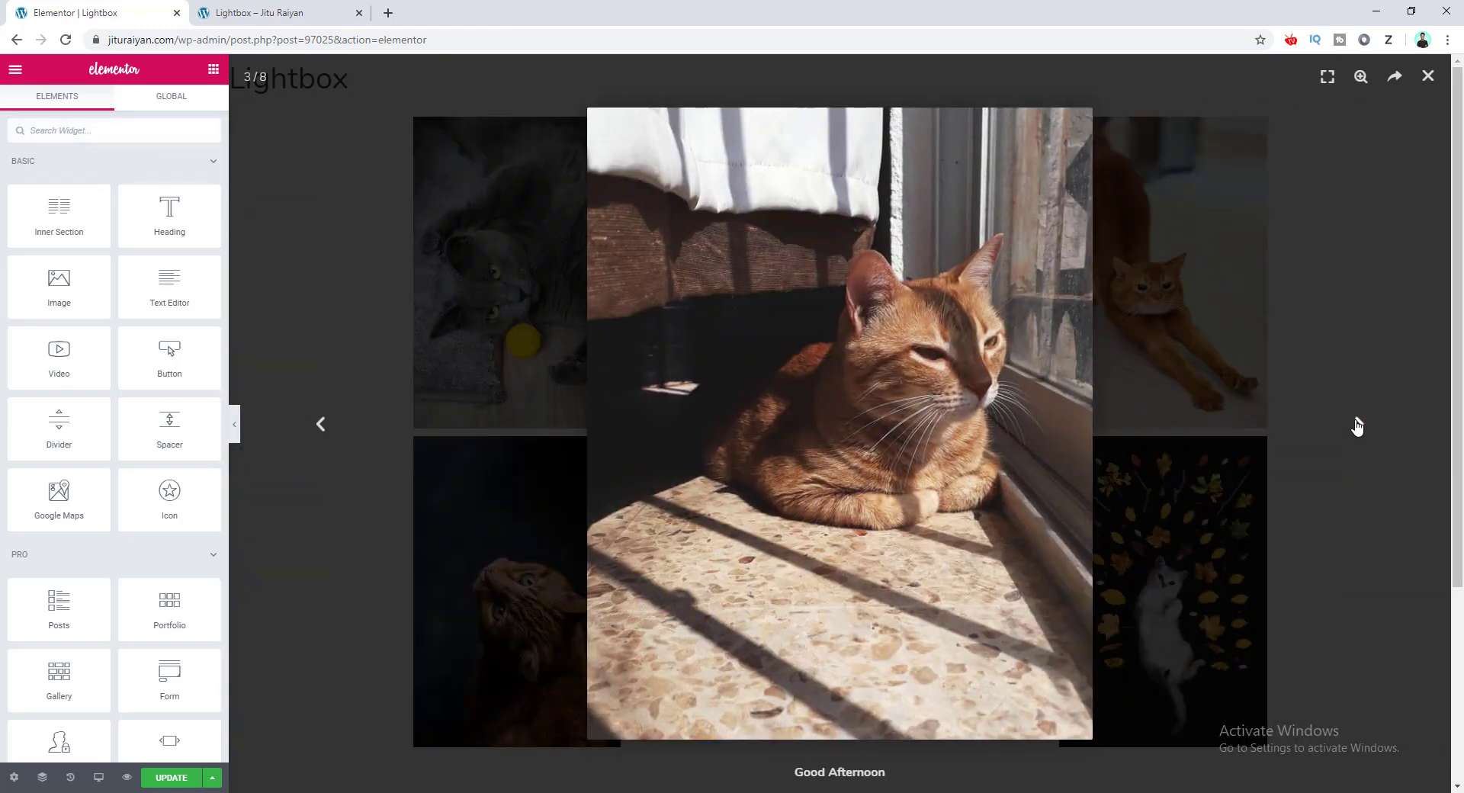
click(1357, 428)
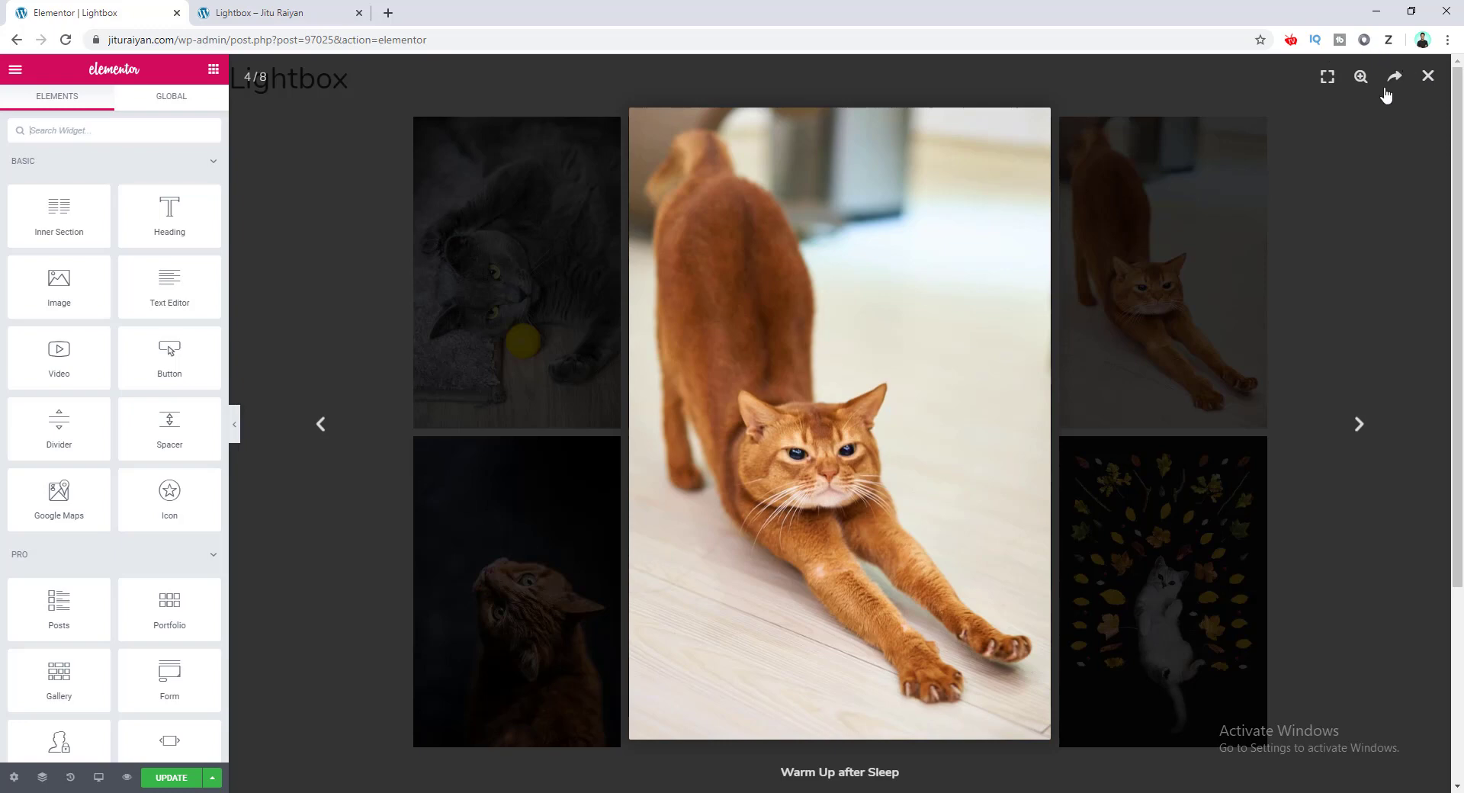
Test the lightbox's full-screen, zoom and share controls on the fourth image and close the lightbox
click(1328, 78)
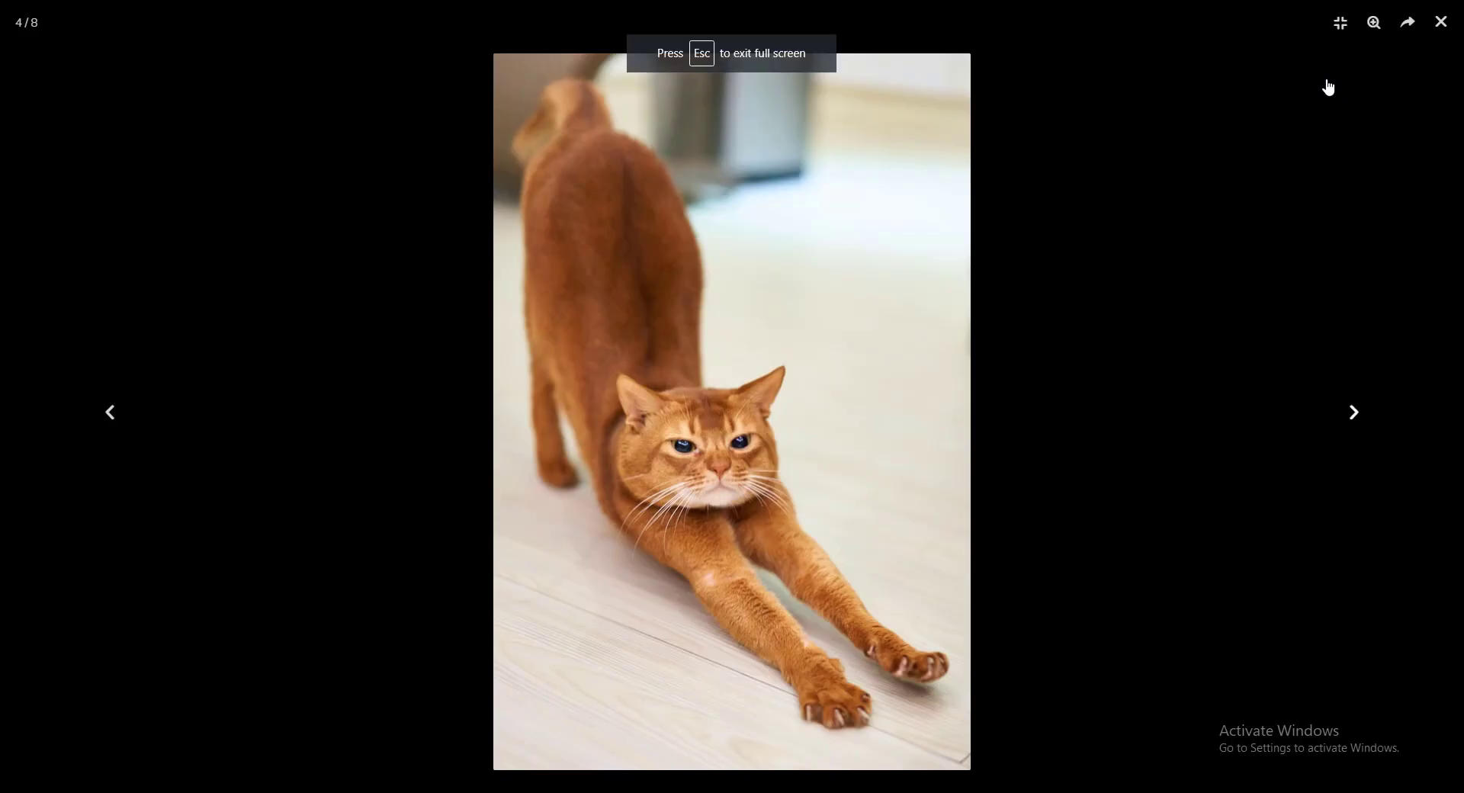
click(1341, 25)
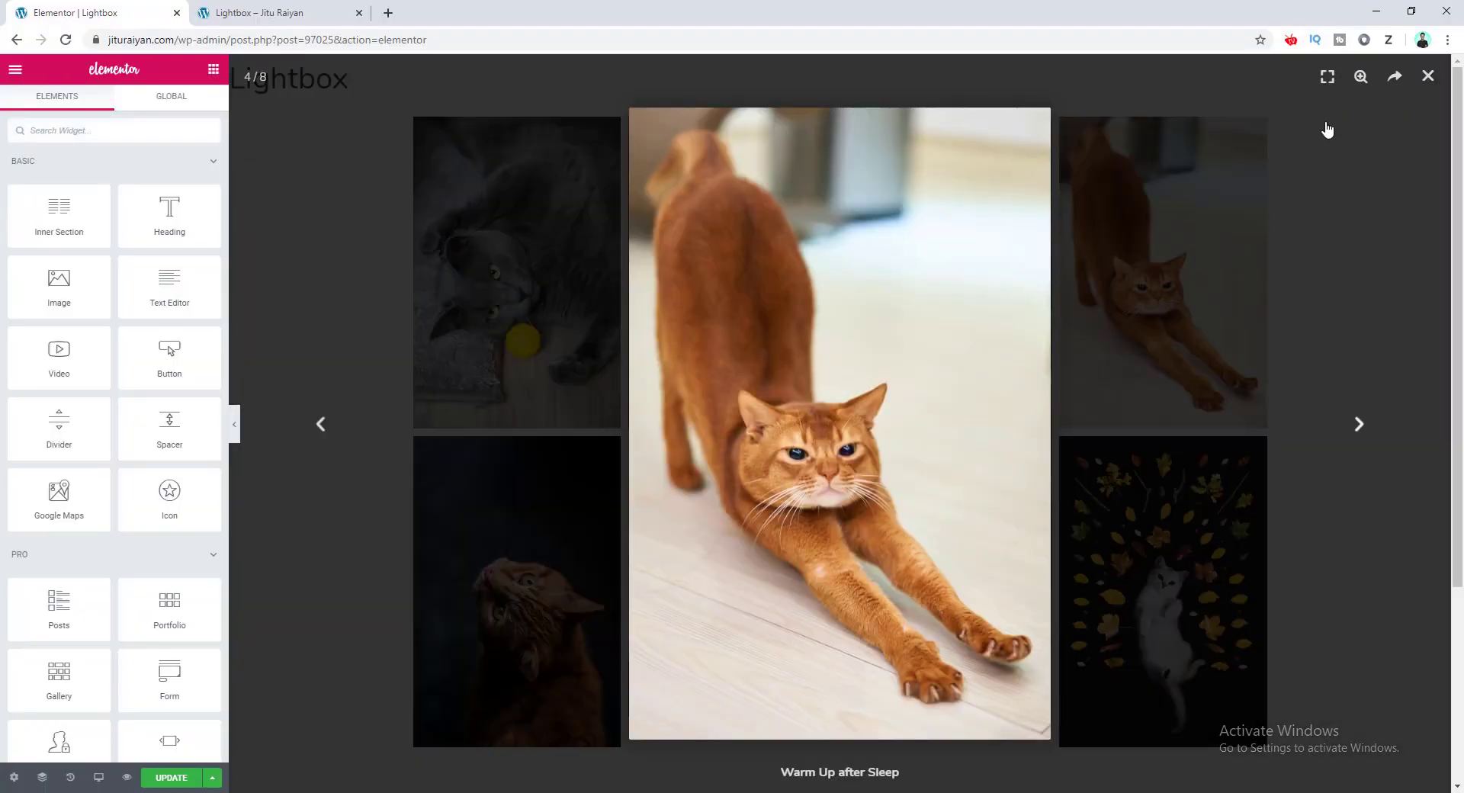
click(1359, 84)
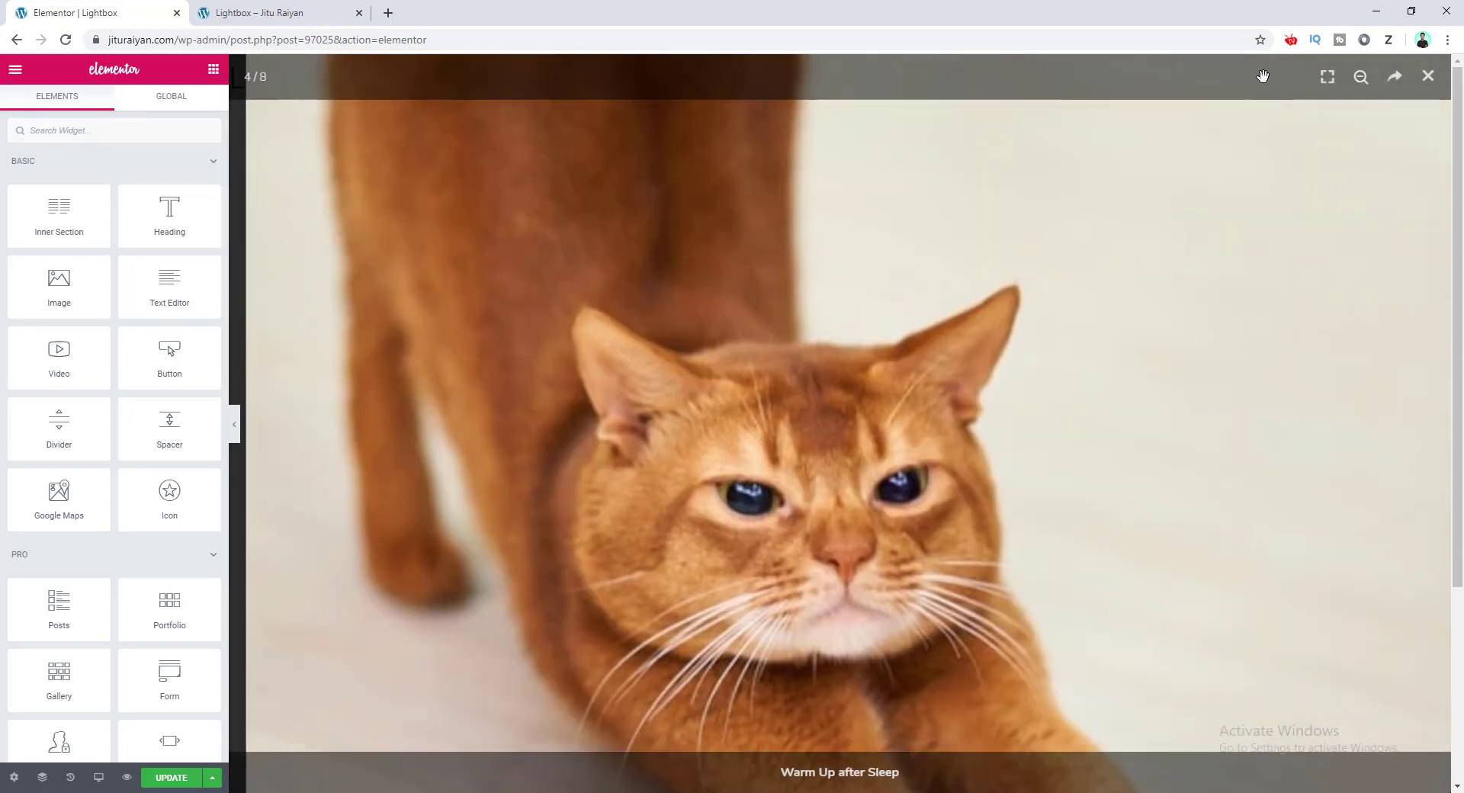
click(1360, 78)
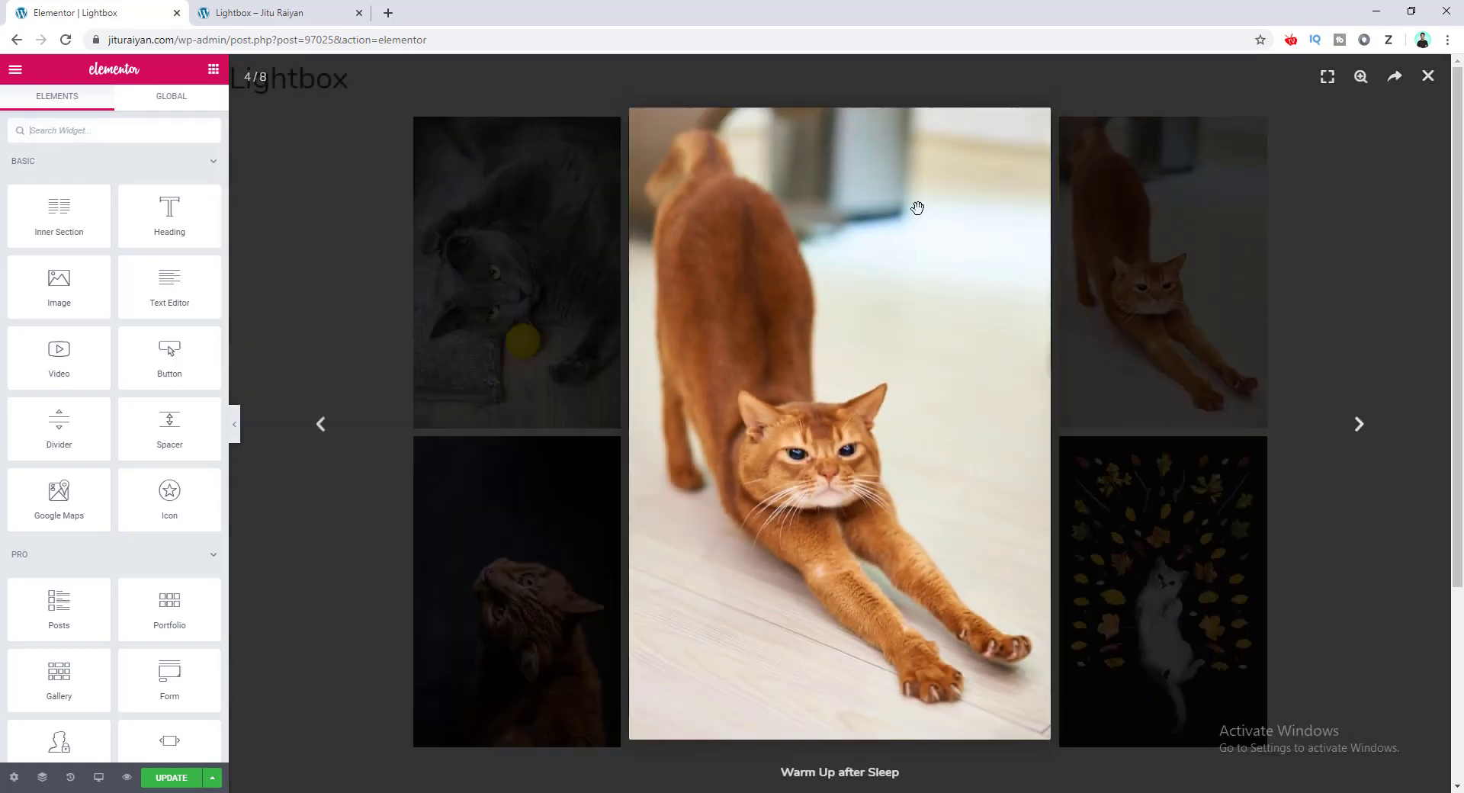
click(1394, 79)
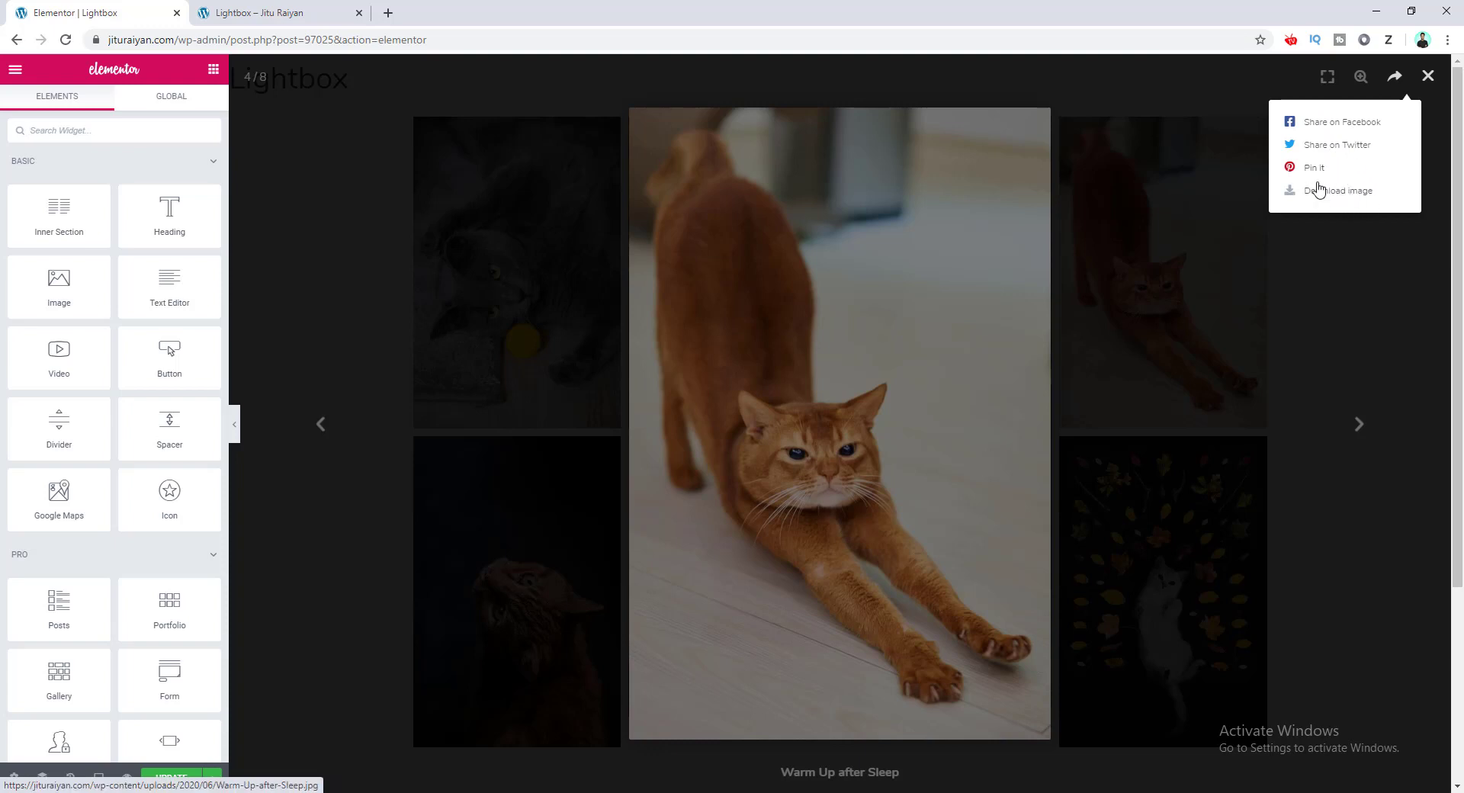
click(1427, 77)
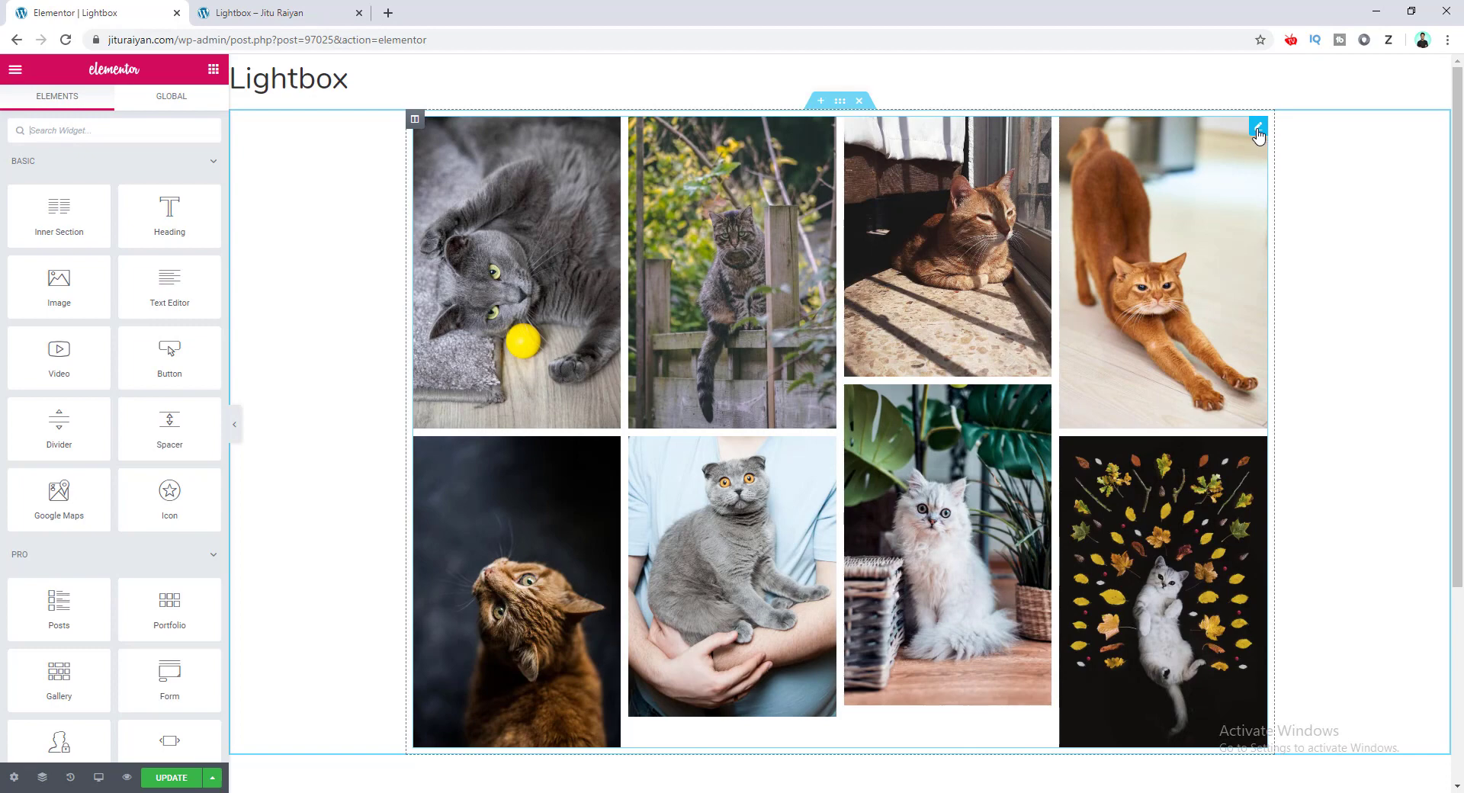
Try the gallery's link option as None and restore it to Media File
click(1258, 128)
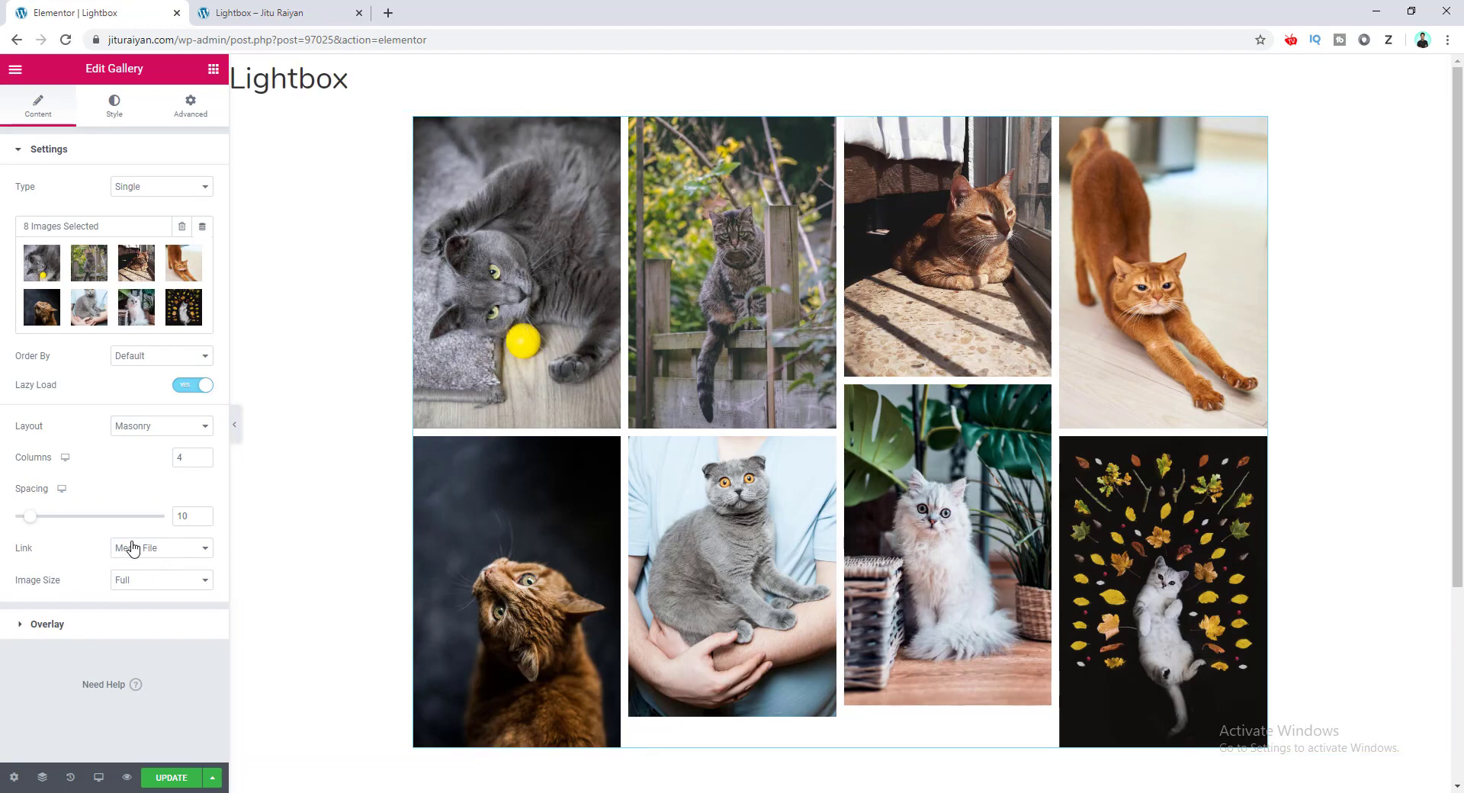
click(156, 553)
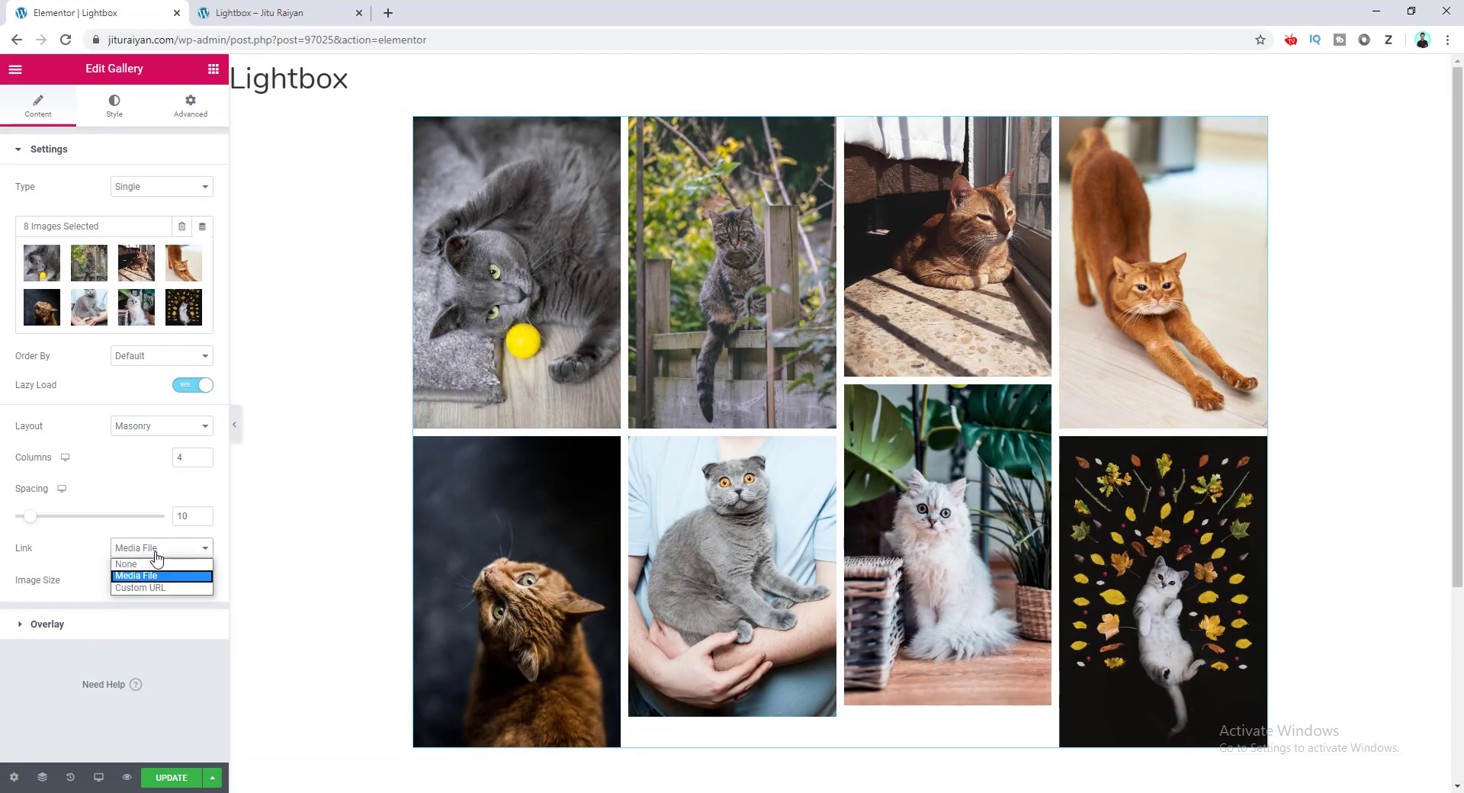
click(157, 564)
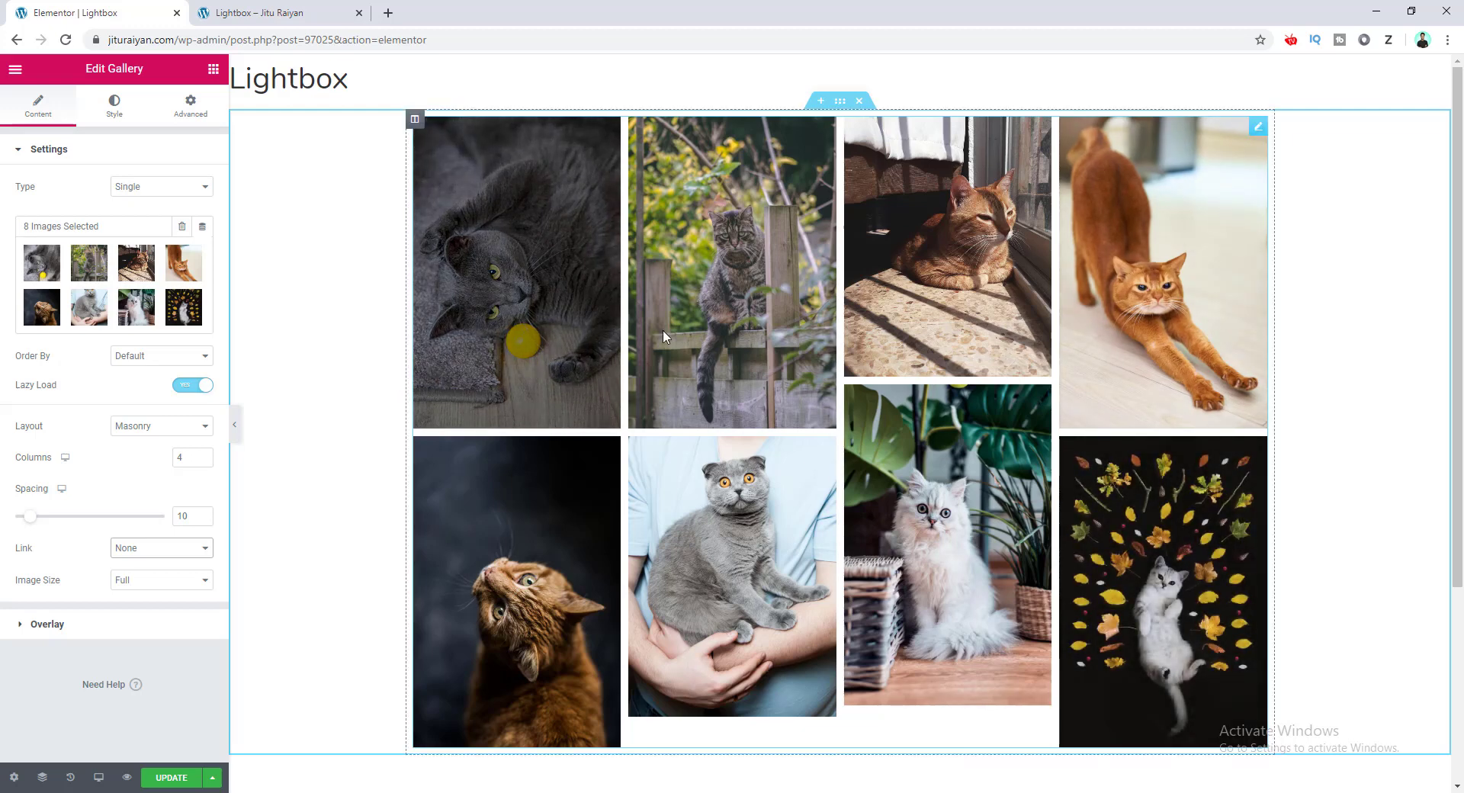
click(147, 552)
click(150, 576)
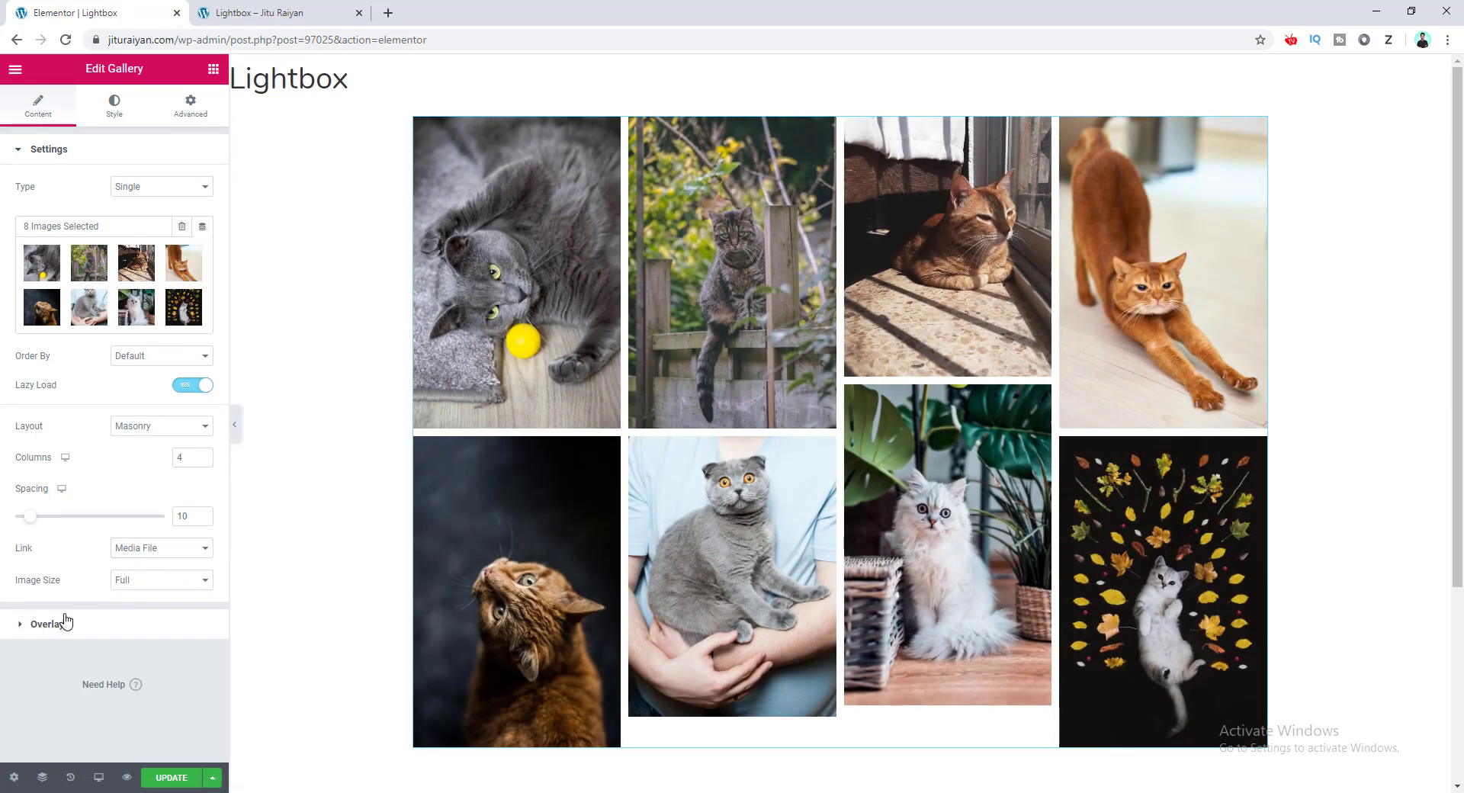
Show the second gallery image in the lightbox and open the Lightbox options of the global settings
click(666, 382)
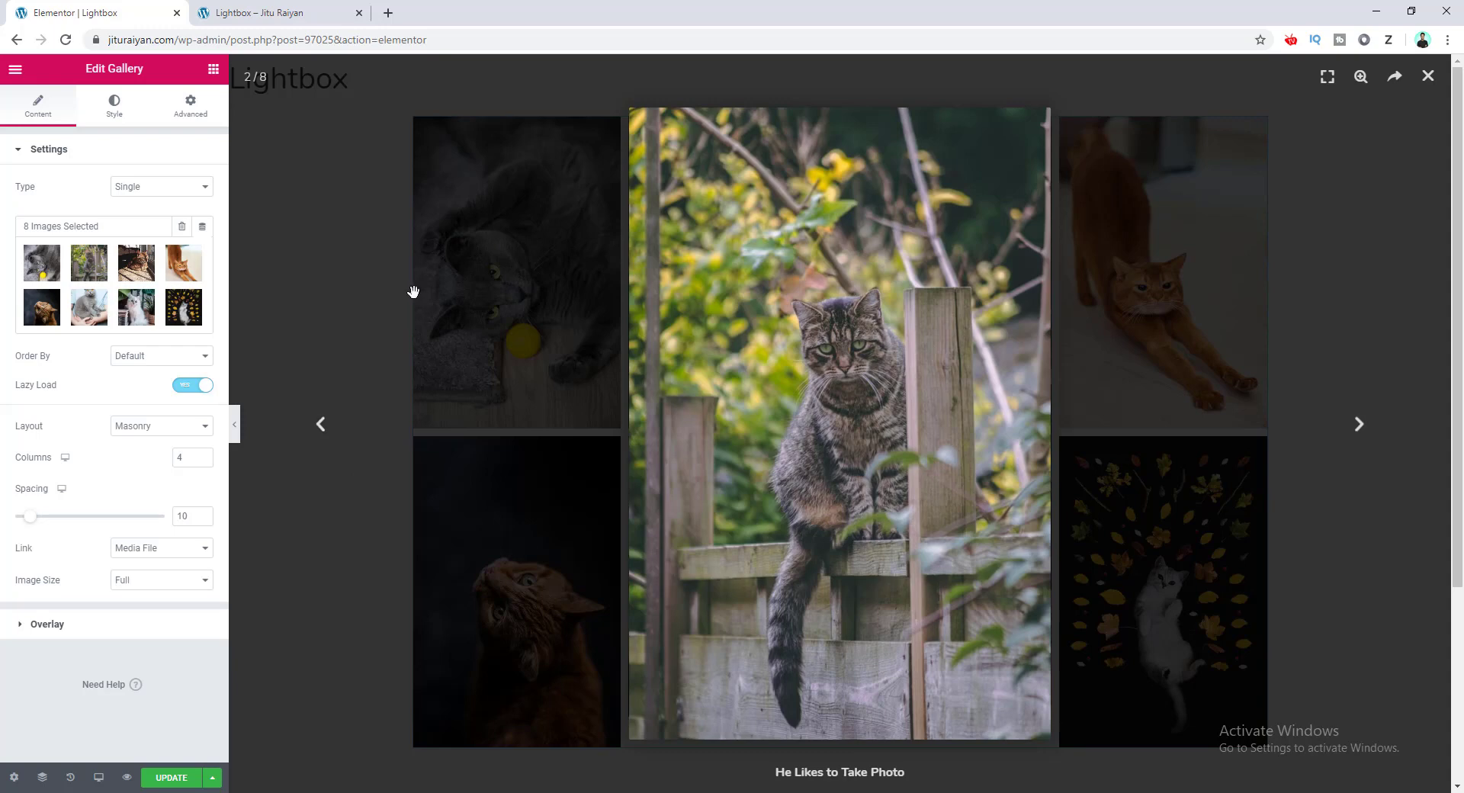
click(17, 72)
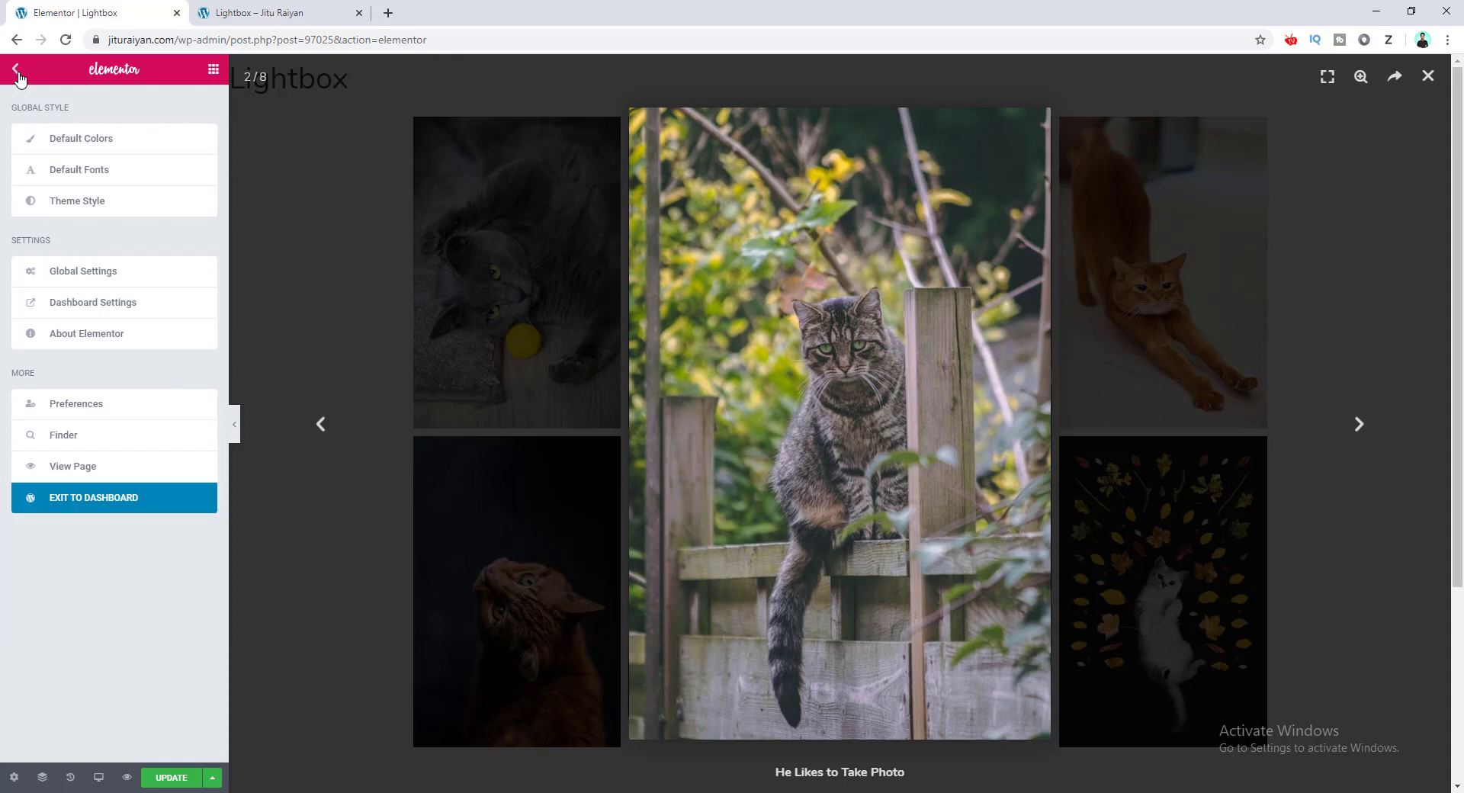
click(105, 274)
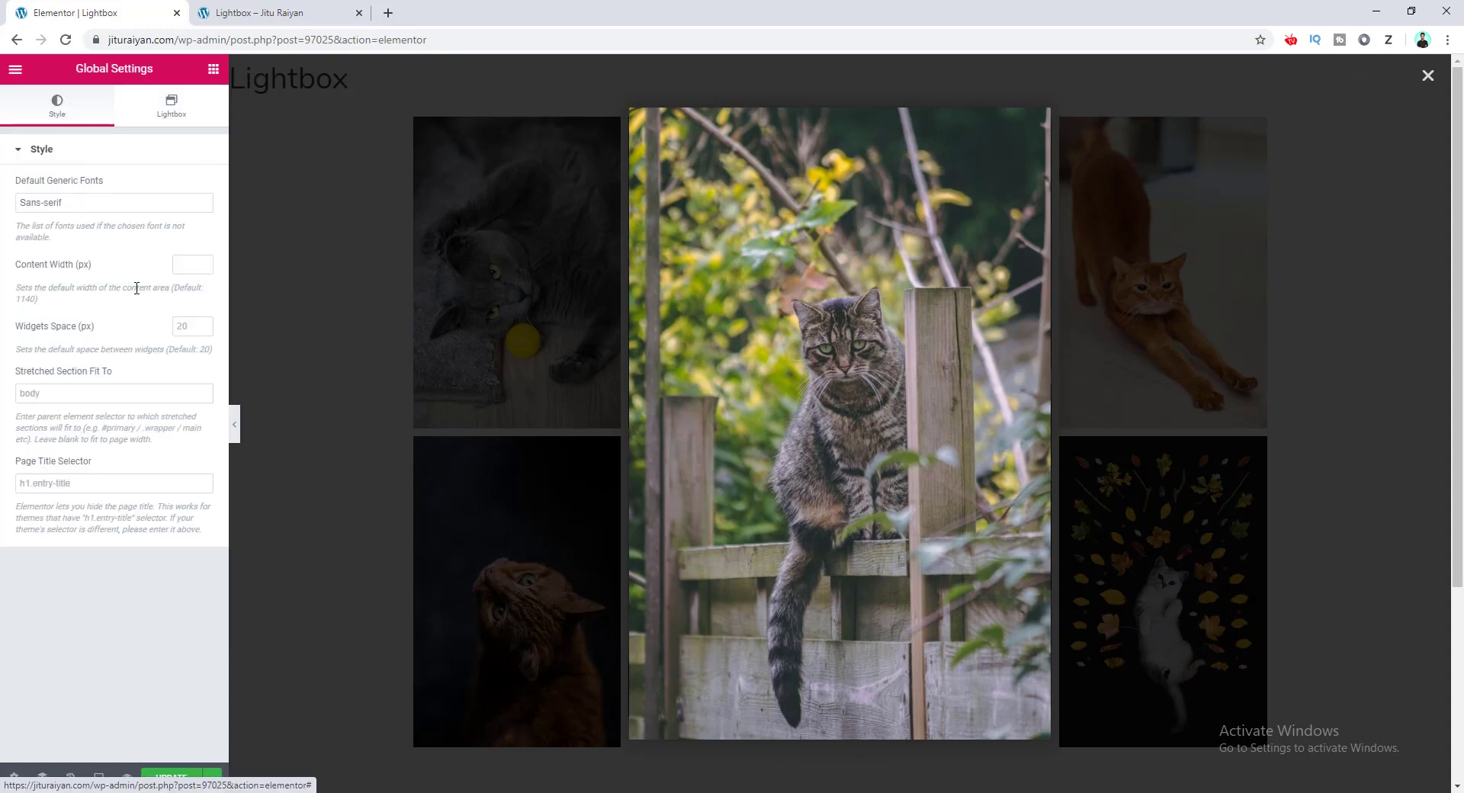
click(174, 118)
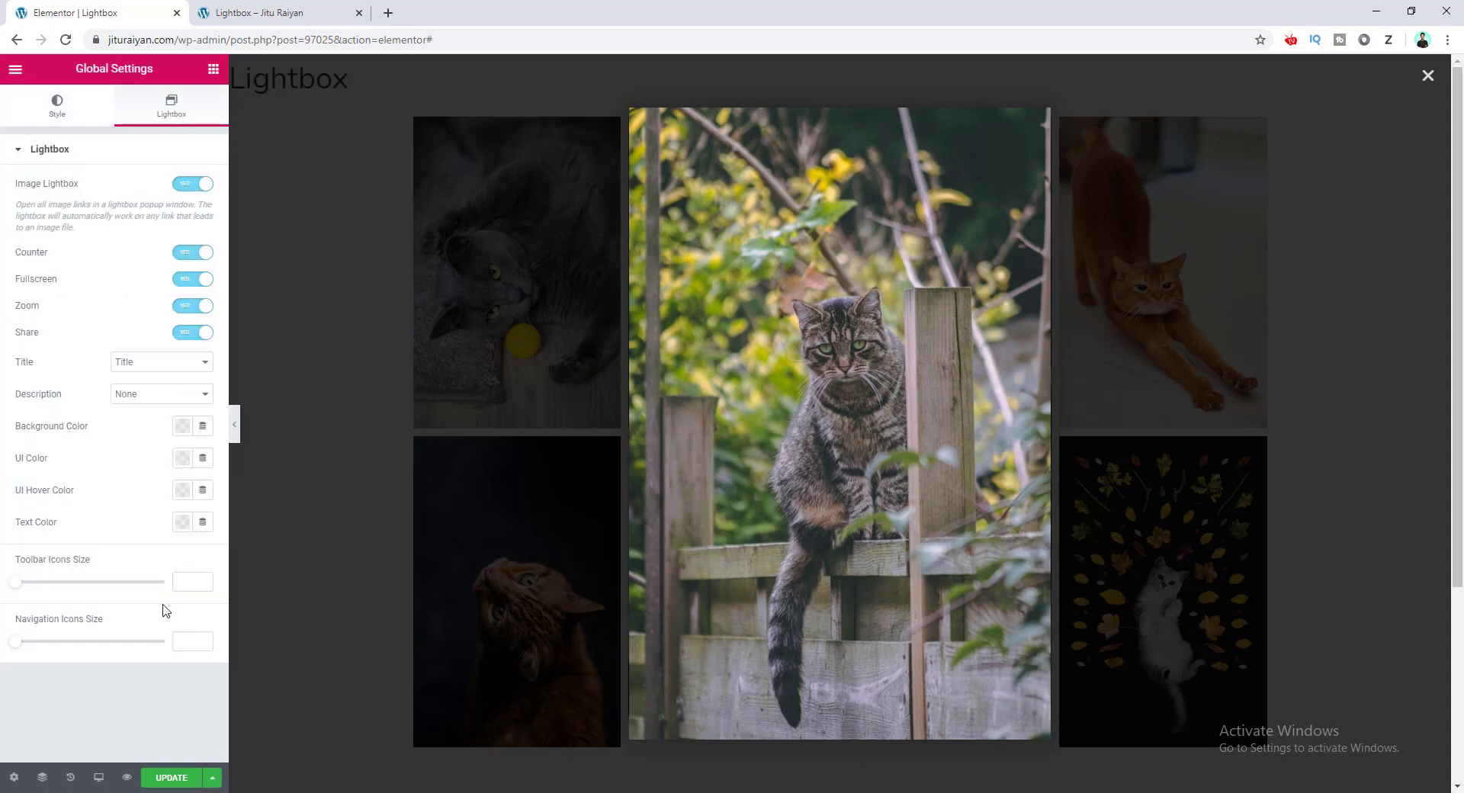
Set the lightbox title source to Alt and the description source to Description in the global Lightbox settings
mouse_move(1112, 92)
mouse_move(260, 210)
mouse_move(245, 82)
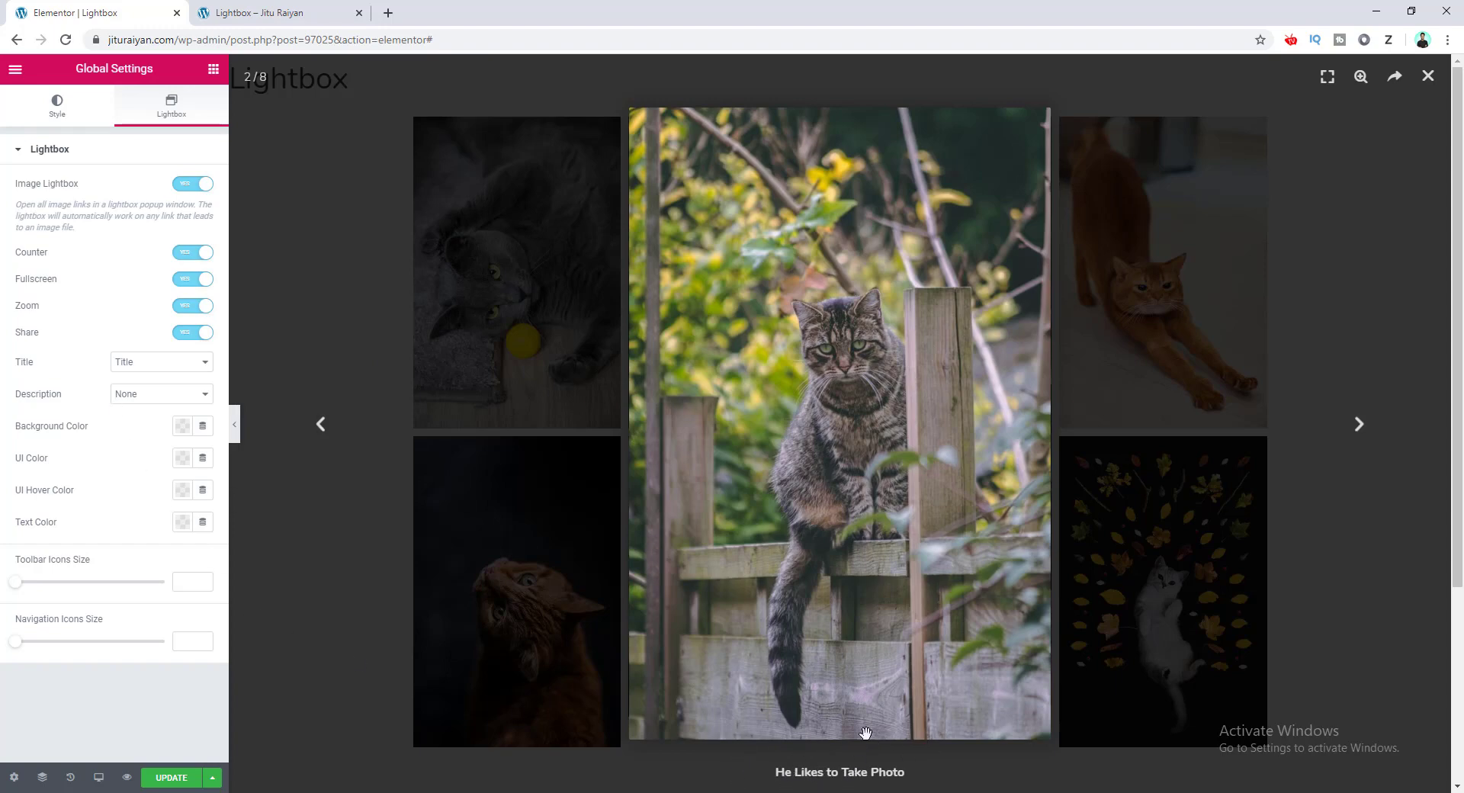
click(180, 364)
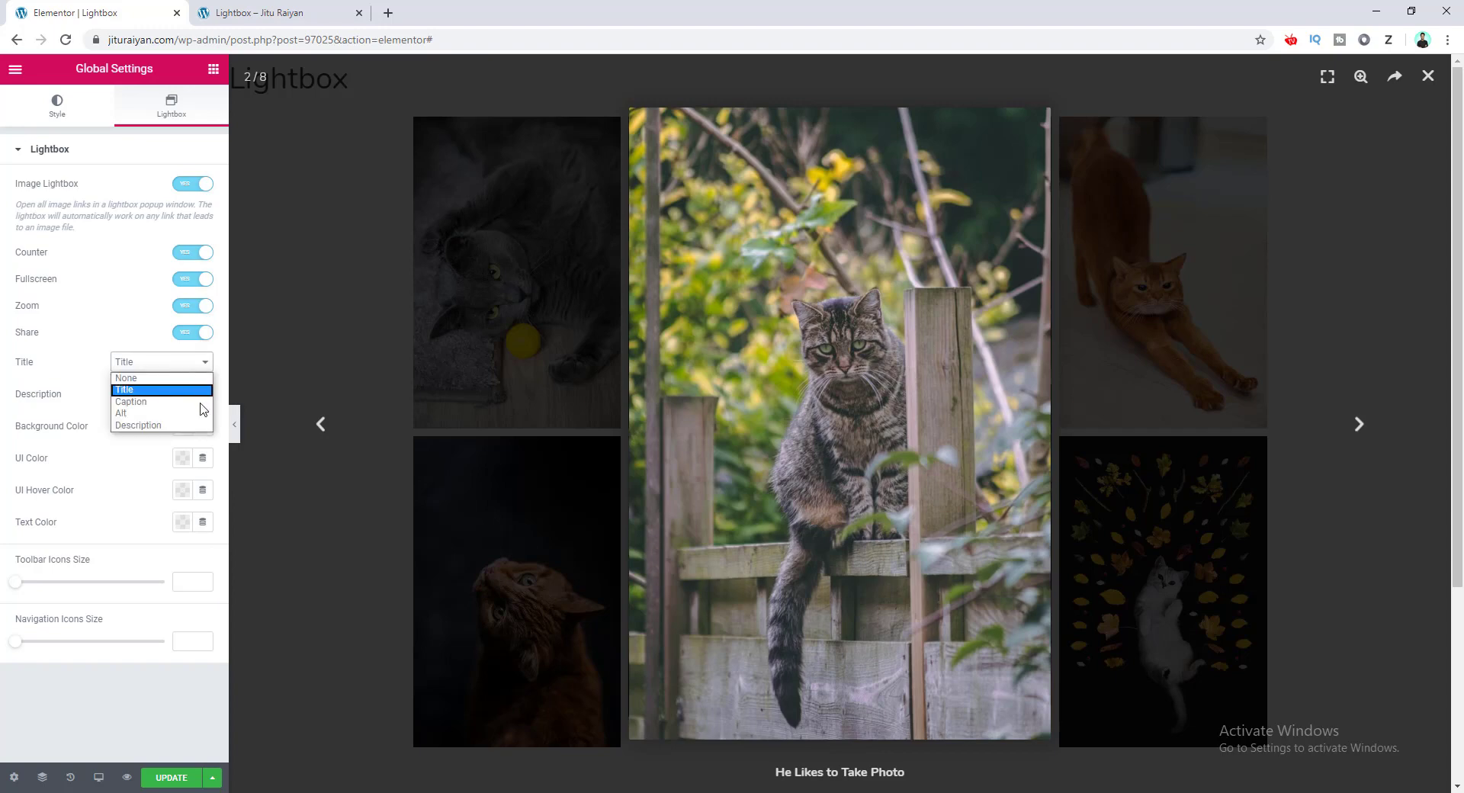
click(158, 413)
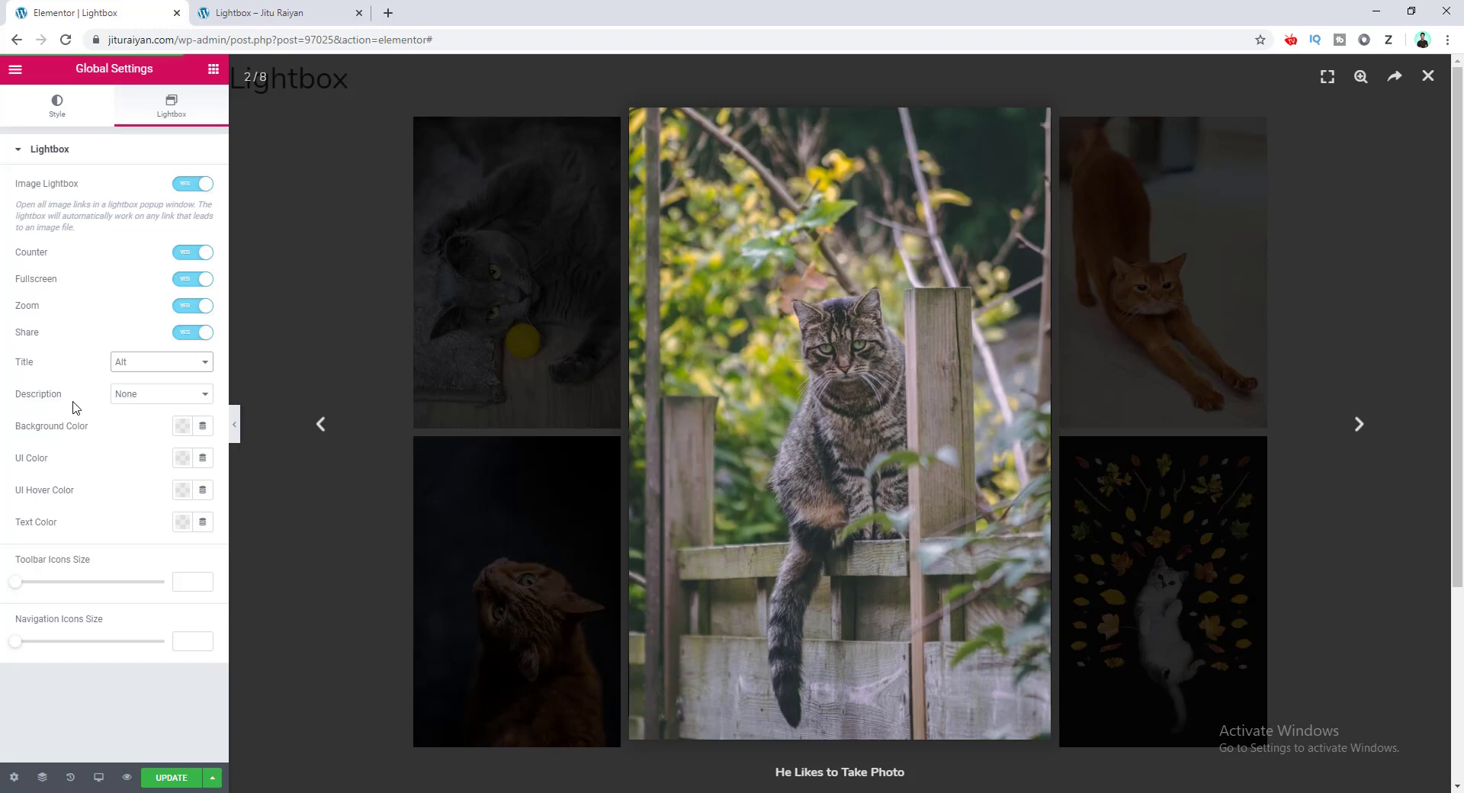
click(158, 397)
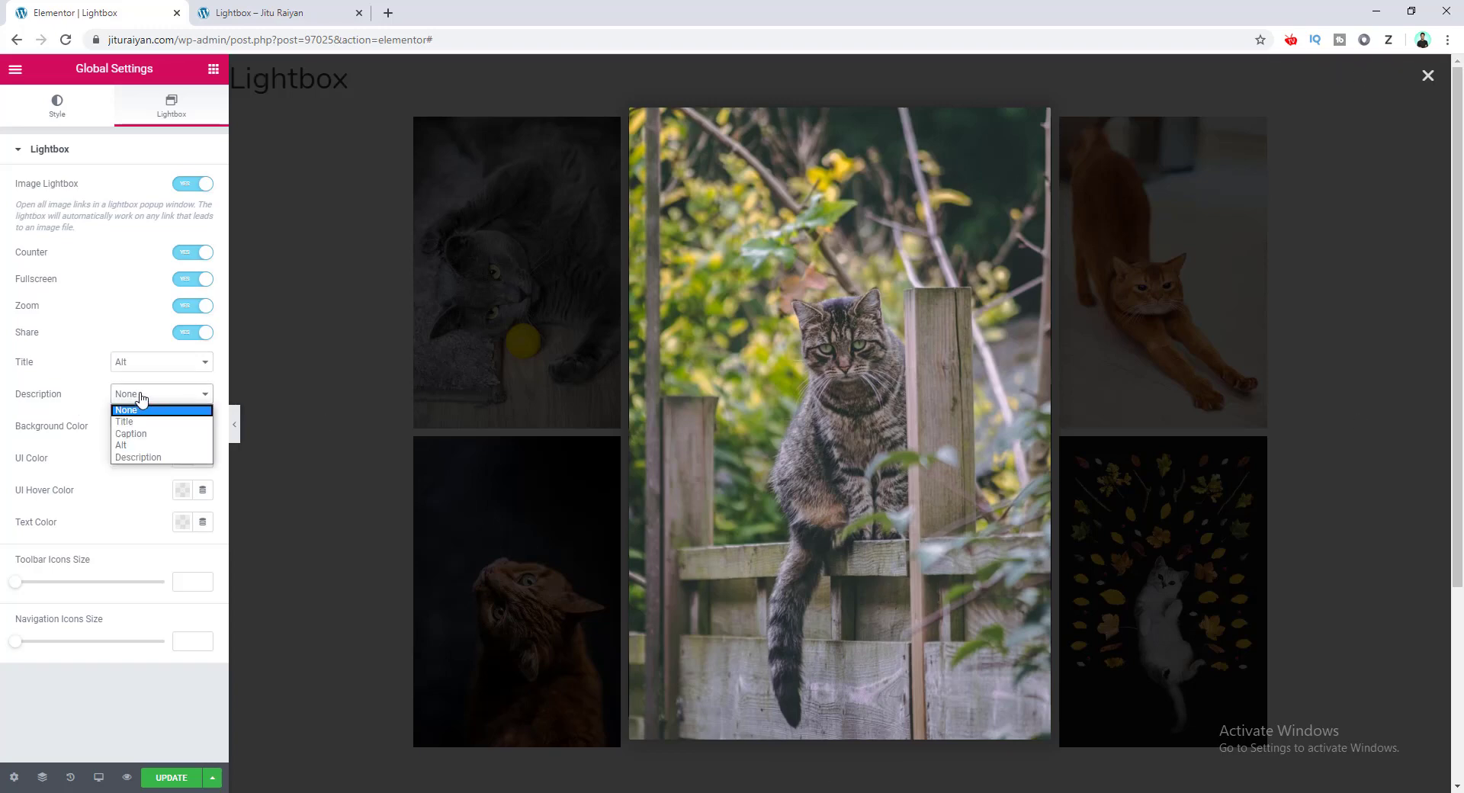
click(157, 457)
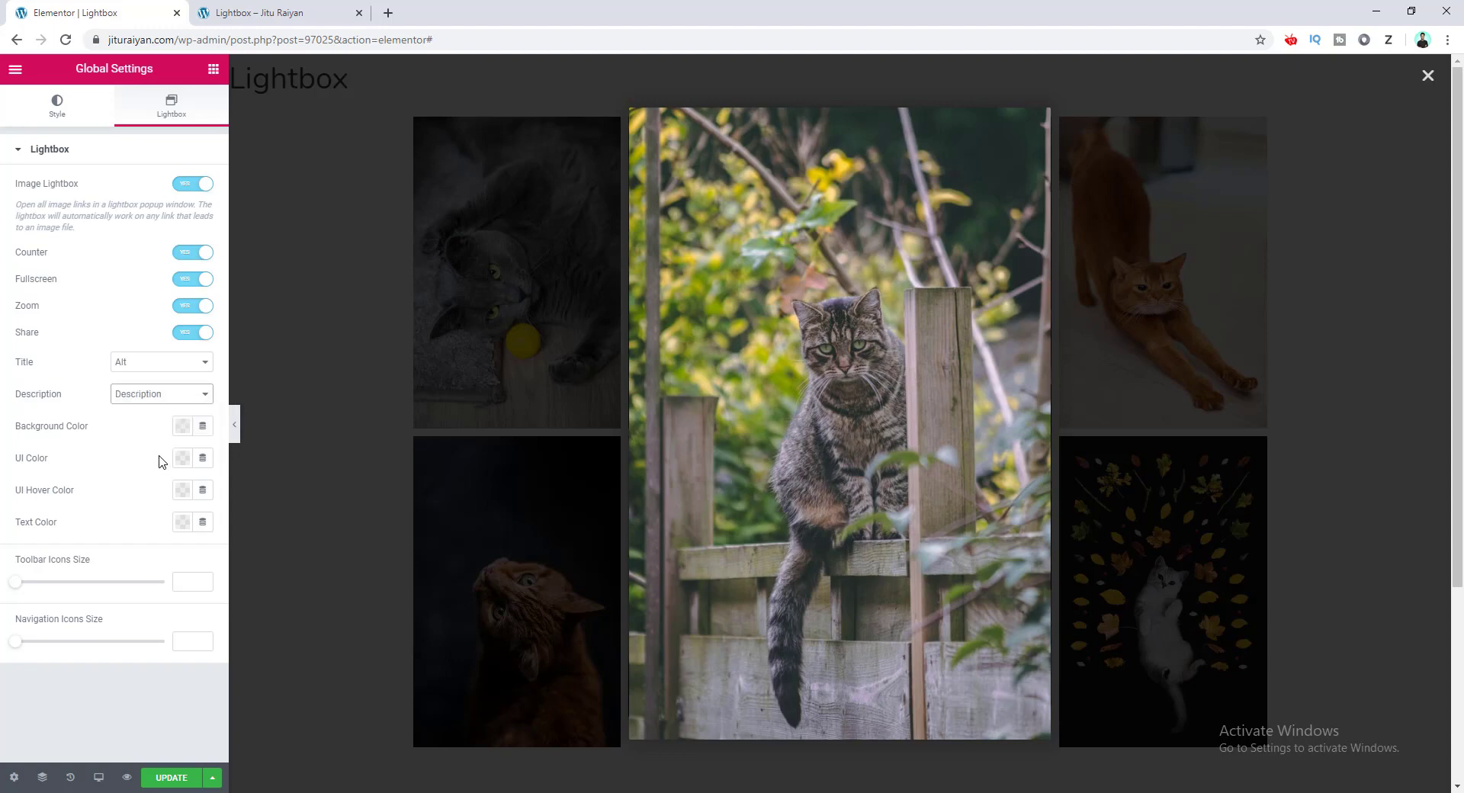
Update the page, preview it, and browse the gallery lightbox from the first image to check the titles and descriptions
click(180, 778)
click(127, 777)
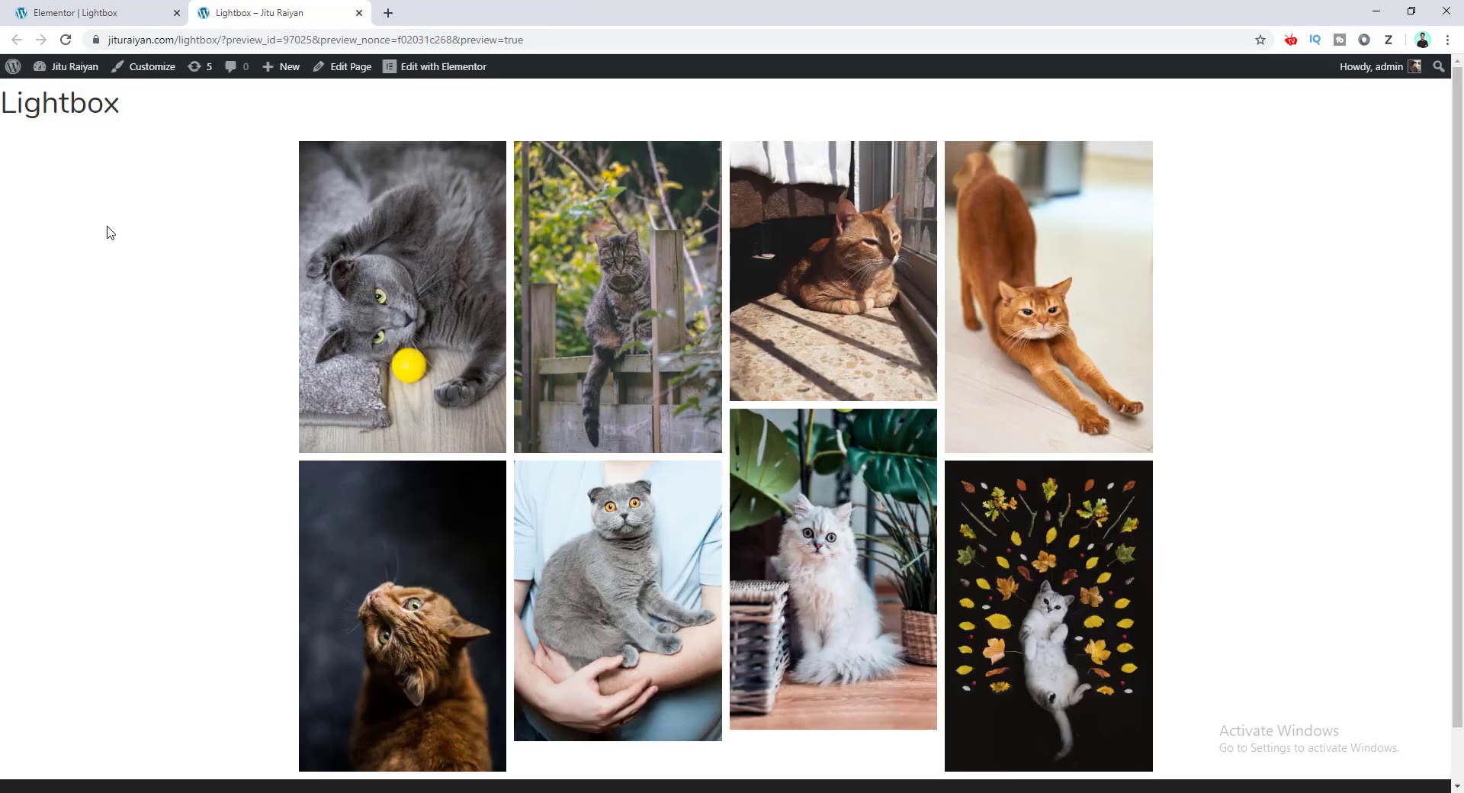
click(427, 368)
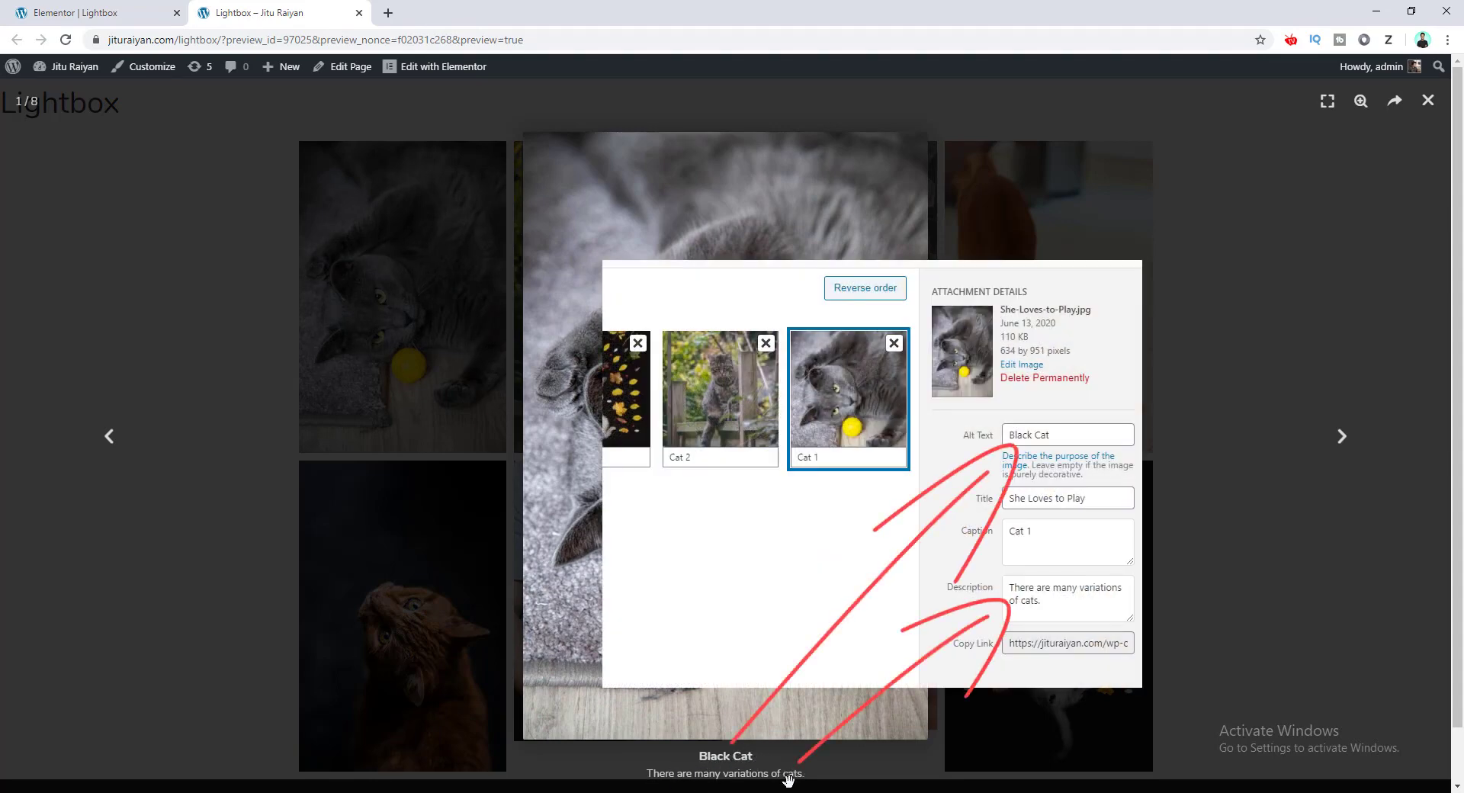
click(1342, 437)
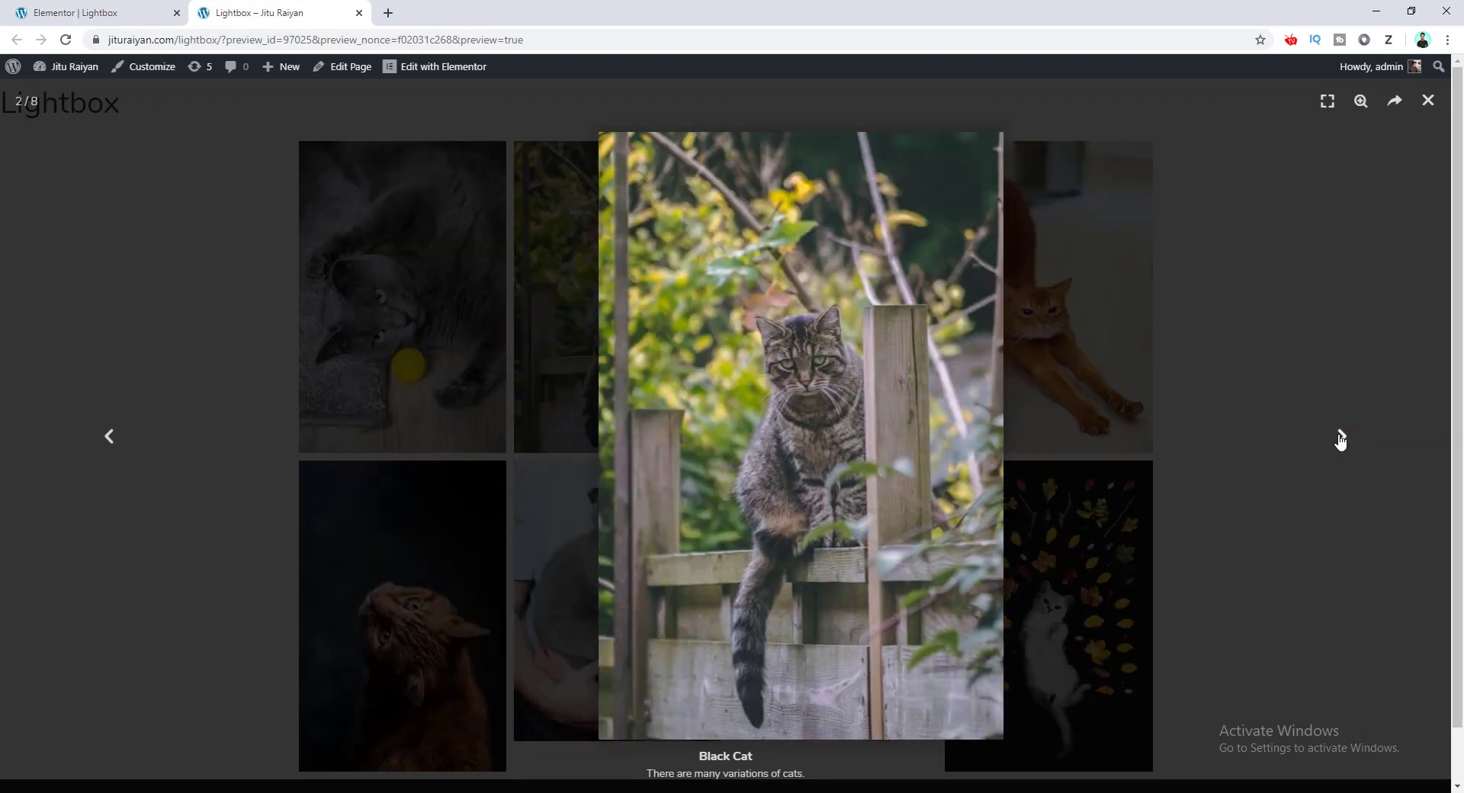
click(1341, 437)
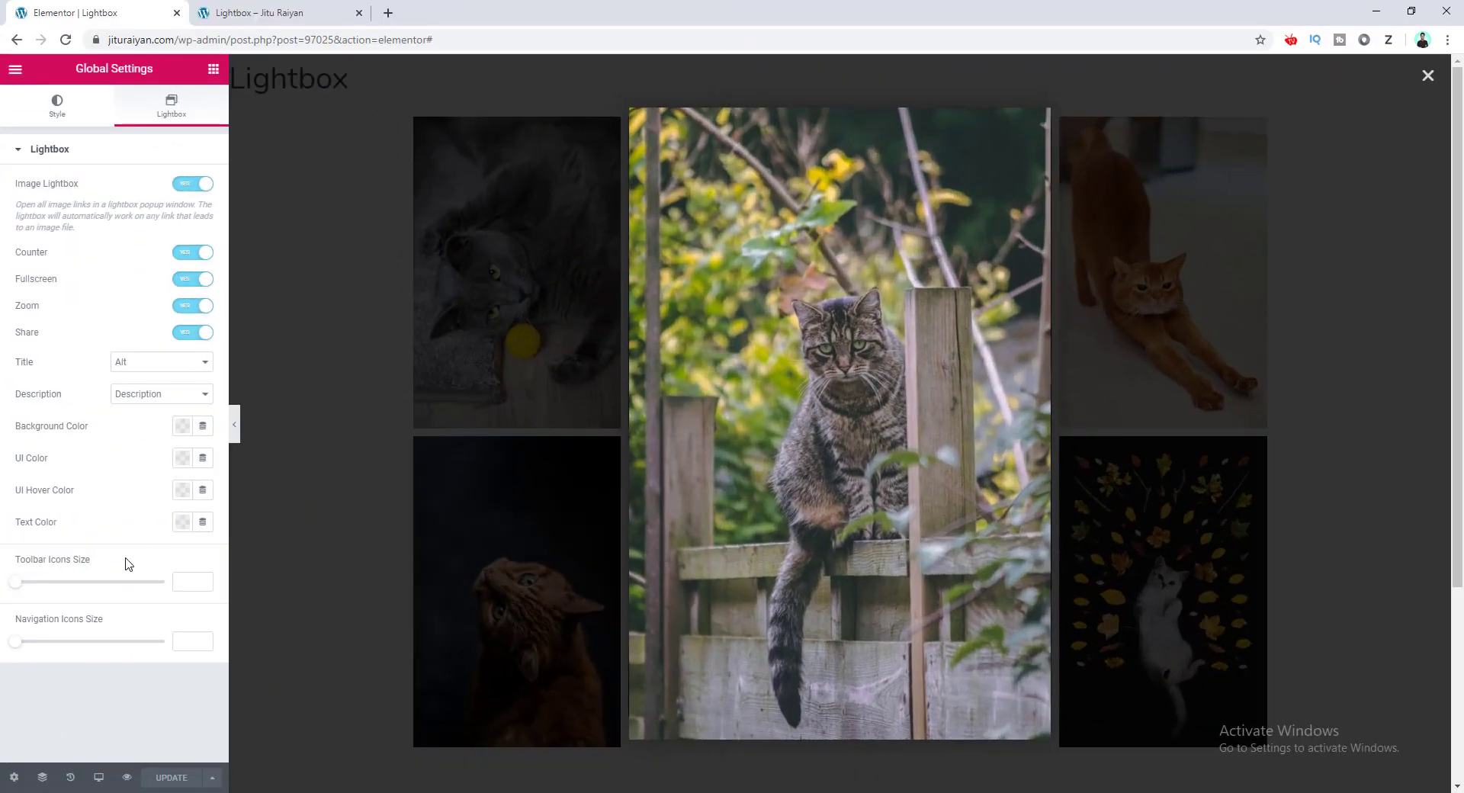
Set the lightbox background color to the light peach preset and make it slightly transparent
mouse_move(650, 315)
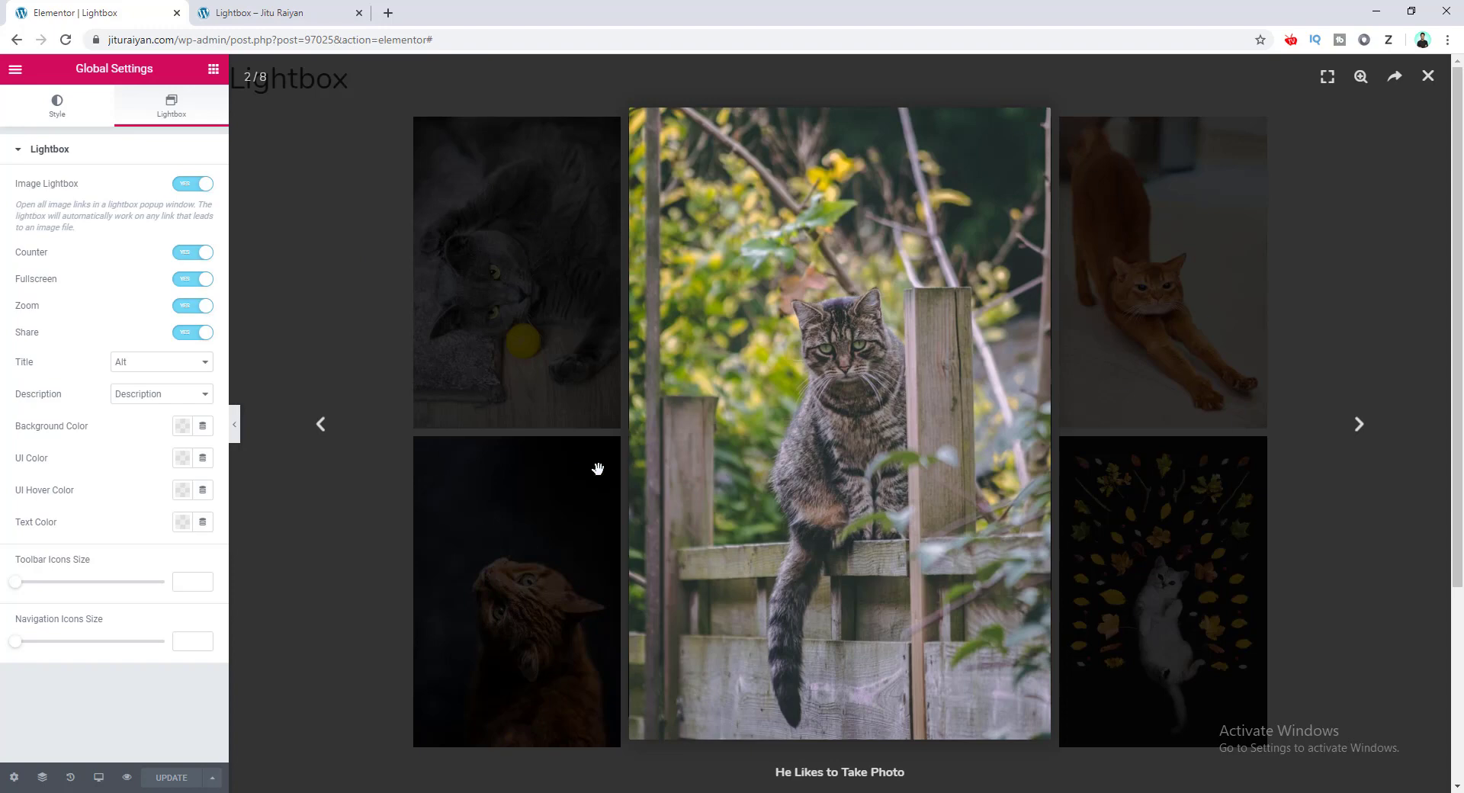
click(184, 427)
drag(260, 534, 195, 520)
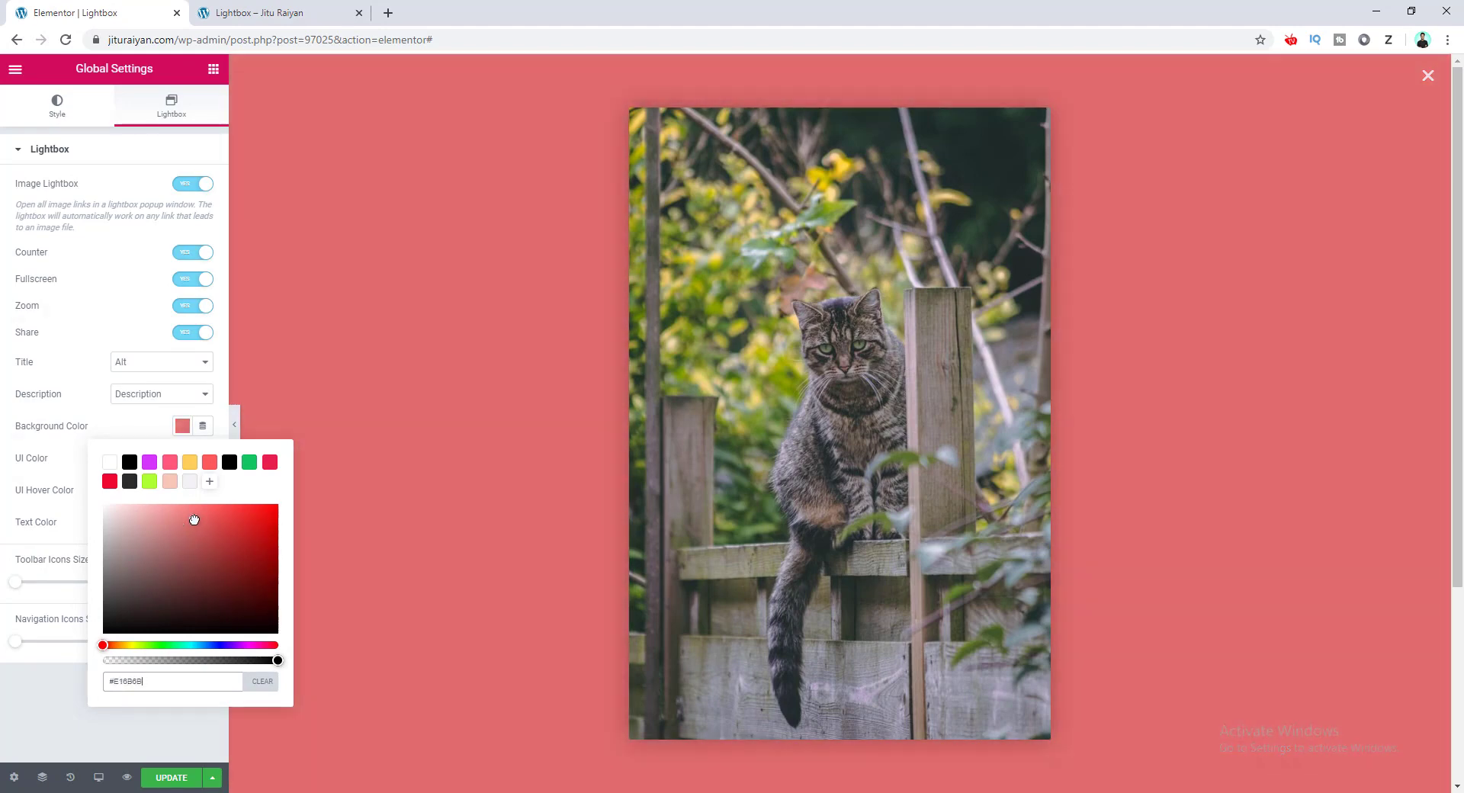
click(171, 482)
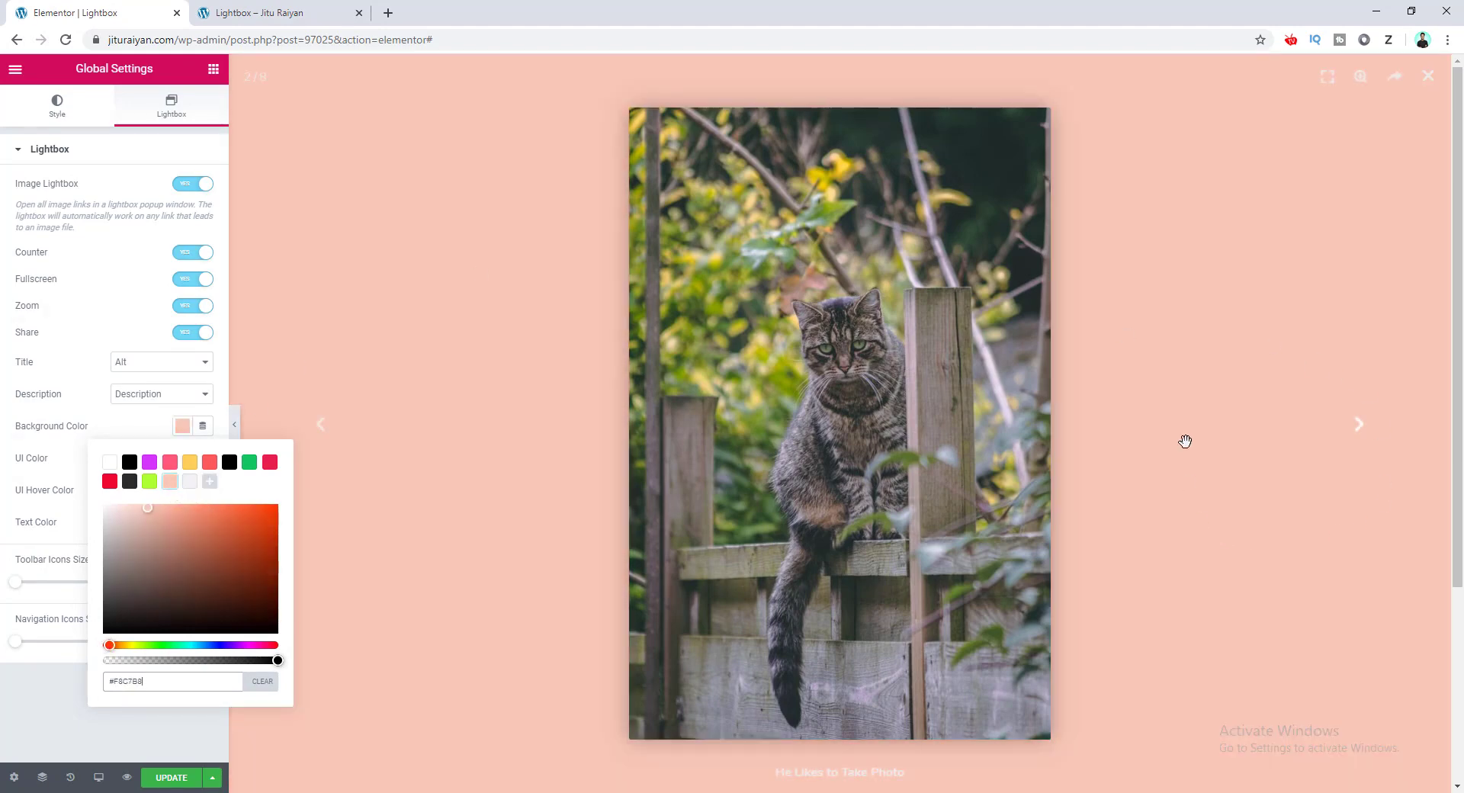
mouse_move(1275, 566)
drag(275, 662, 267, 673)
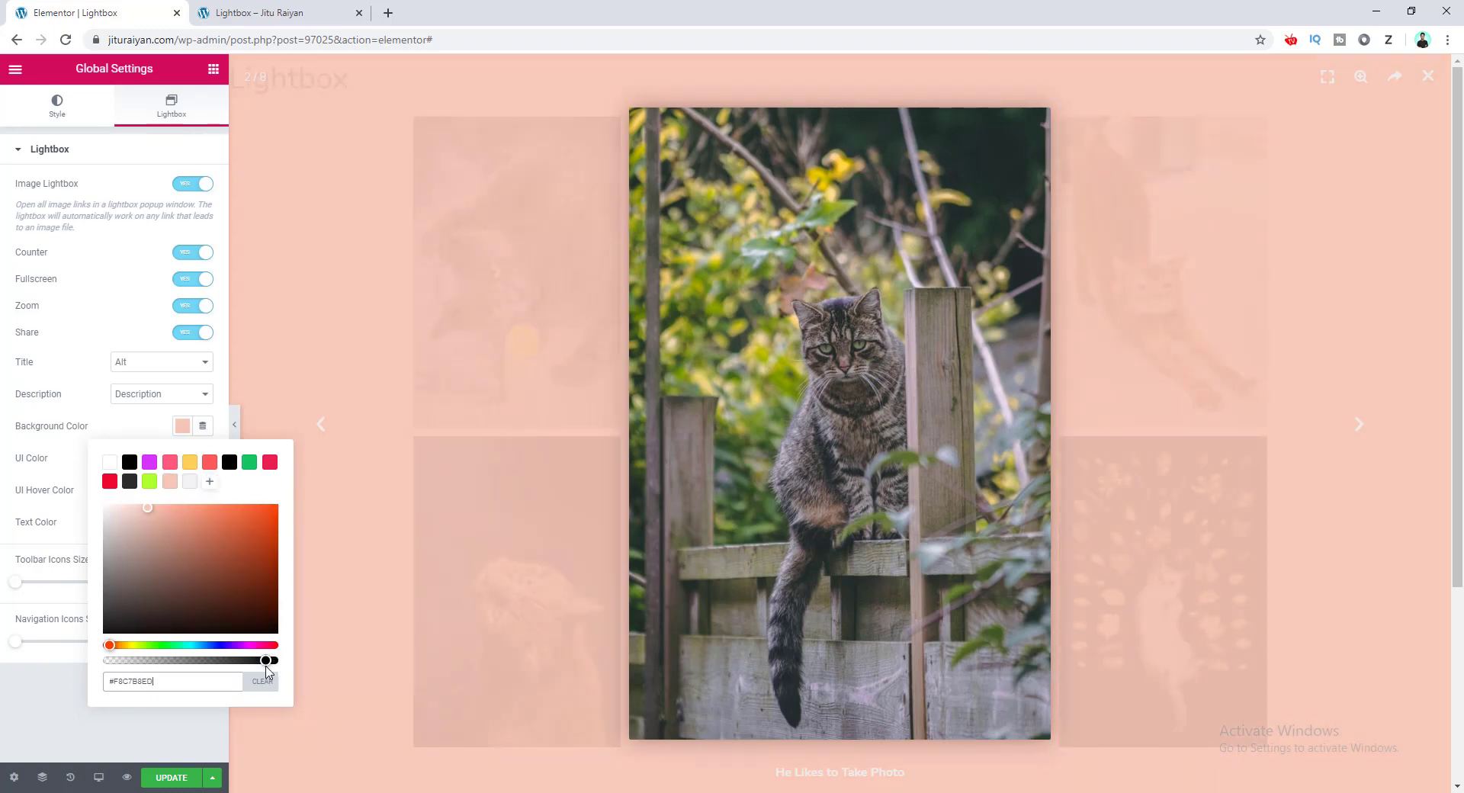
click(122, 422)
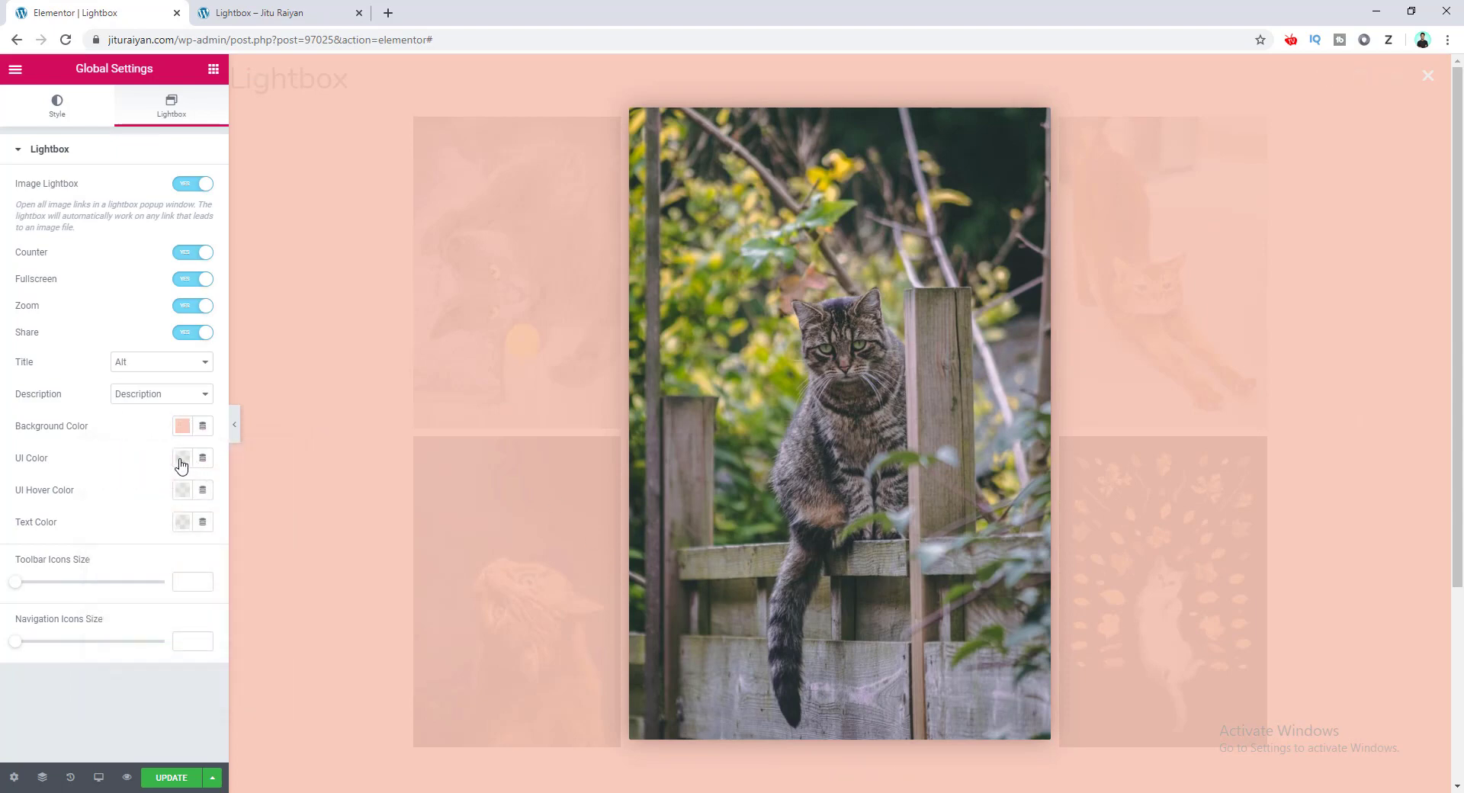
Set both the lightbox UI color and the UI hover color to black
mouse_move(272, 89)
click(183, 459)
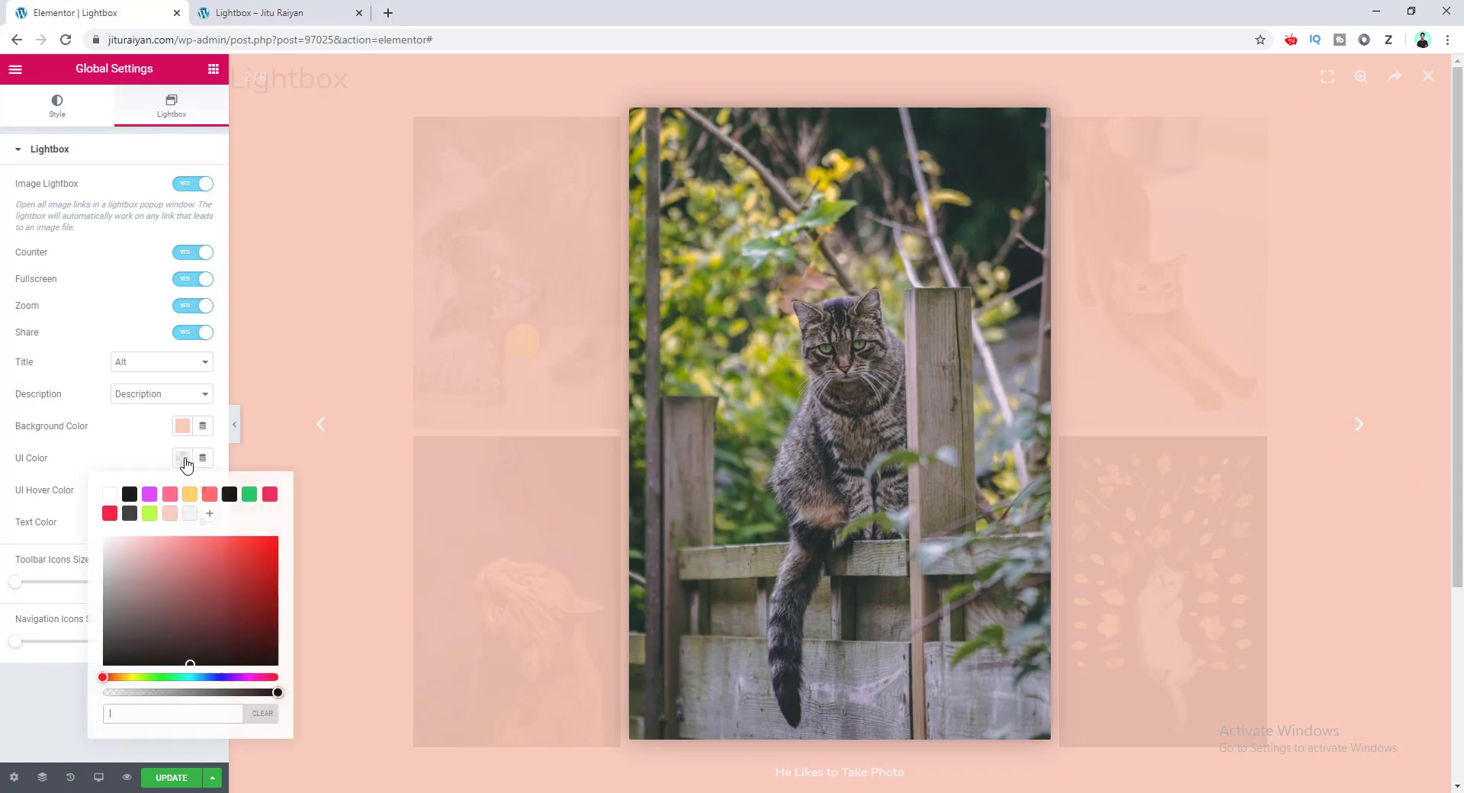
click(230, 495)
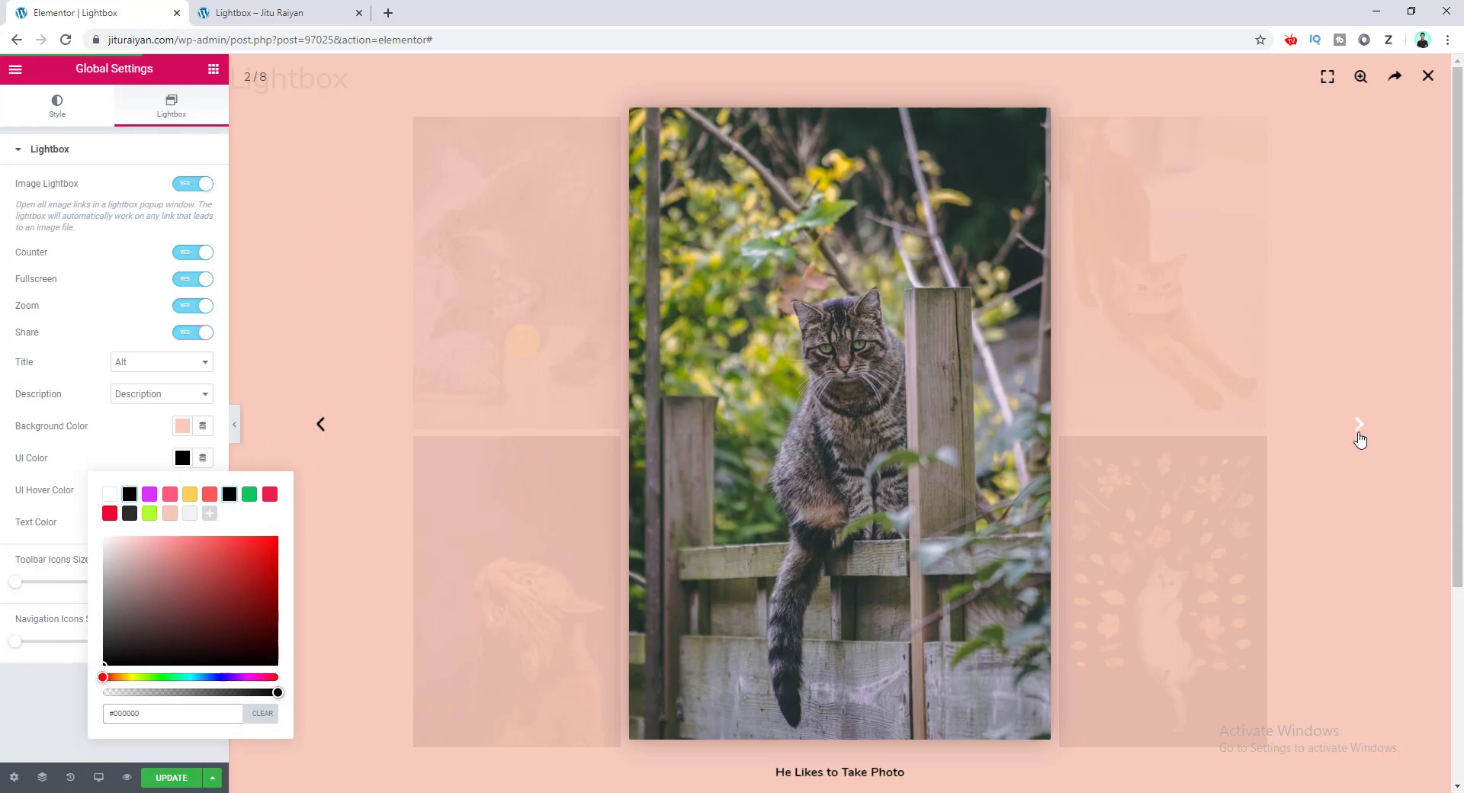
click(169, 463)
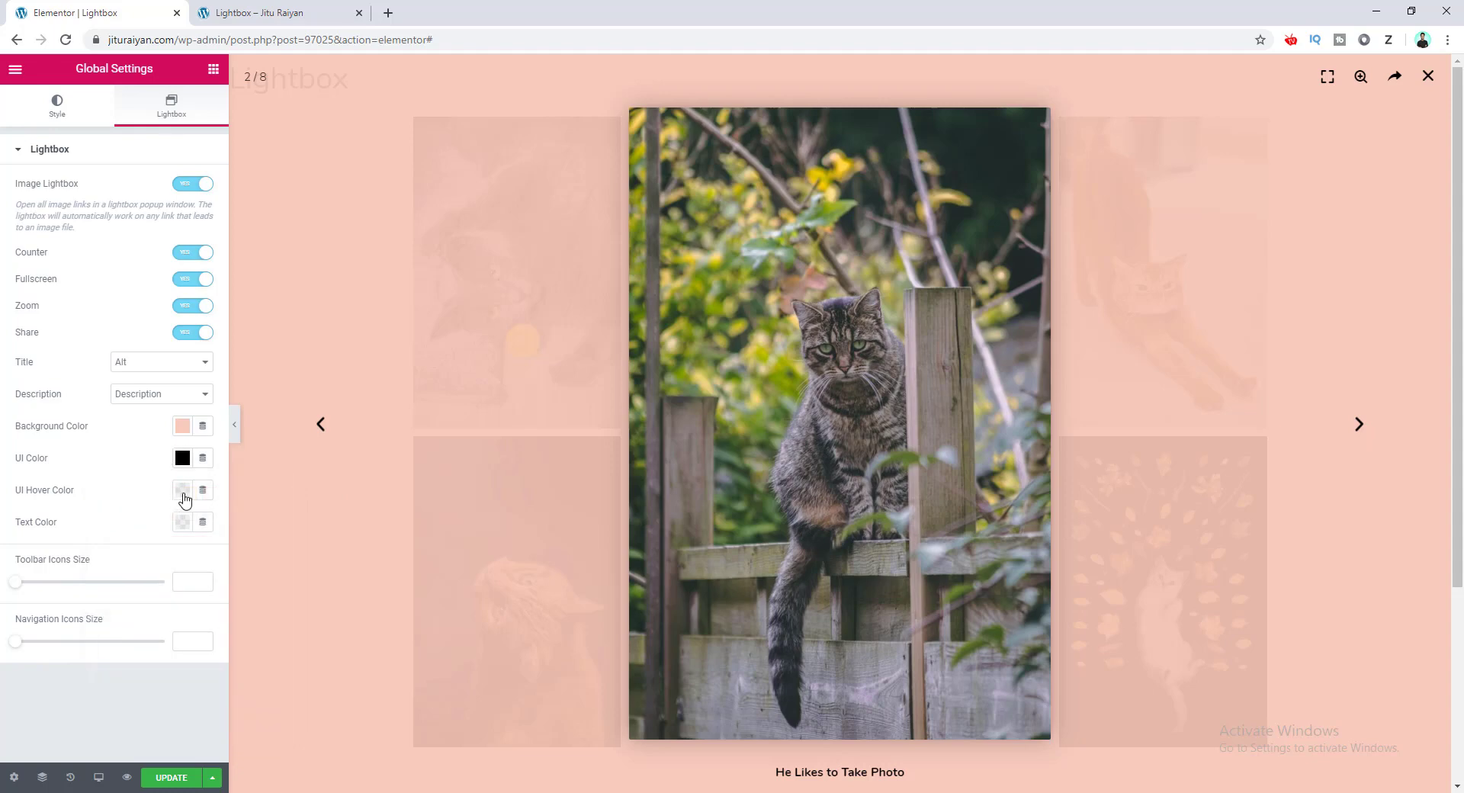
click(183, 490)
click(229, 527)
click(130, 467)
Set the lightbox toolbar icons size to 24 and the navigation icons size to 30
drag(19, 585, 51, 585)
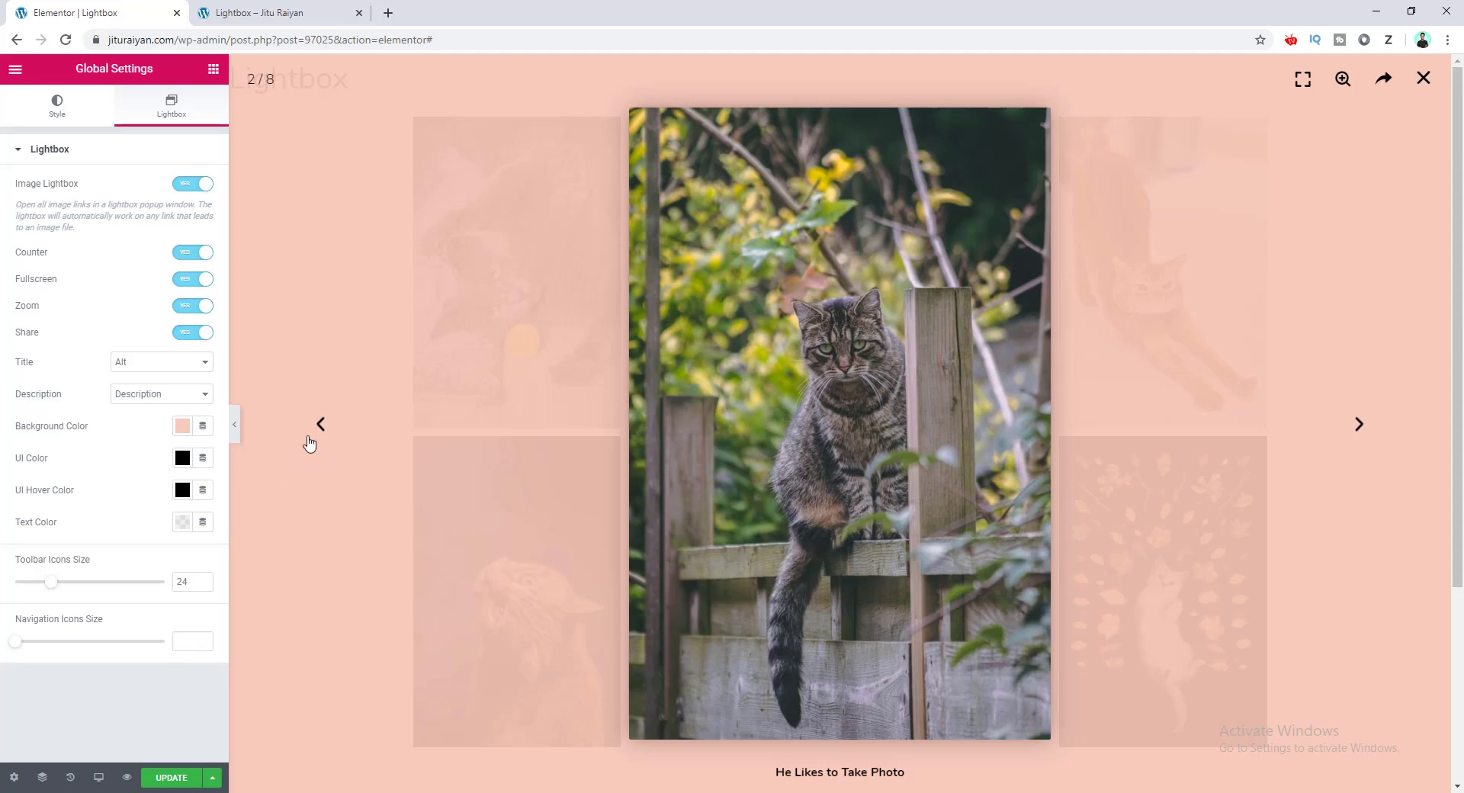
drag(15, 641, 58, 650)
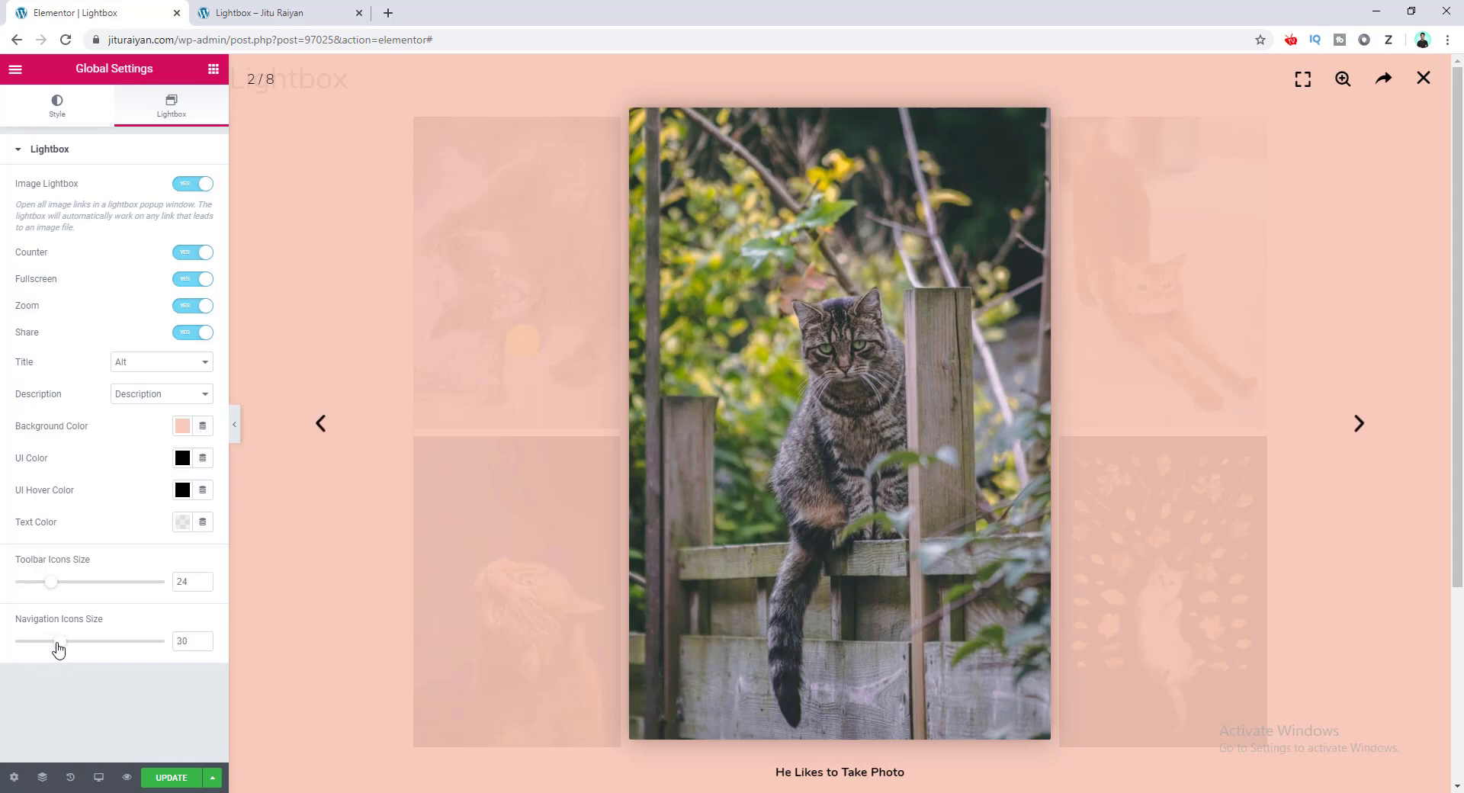
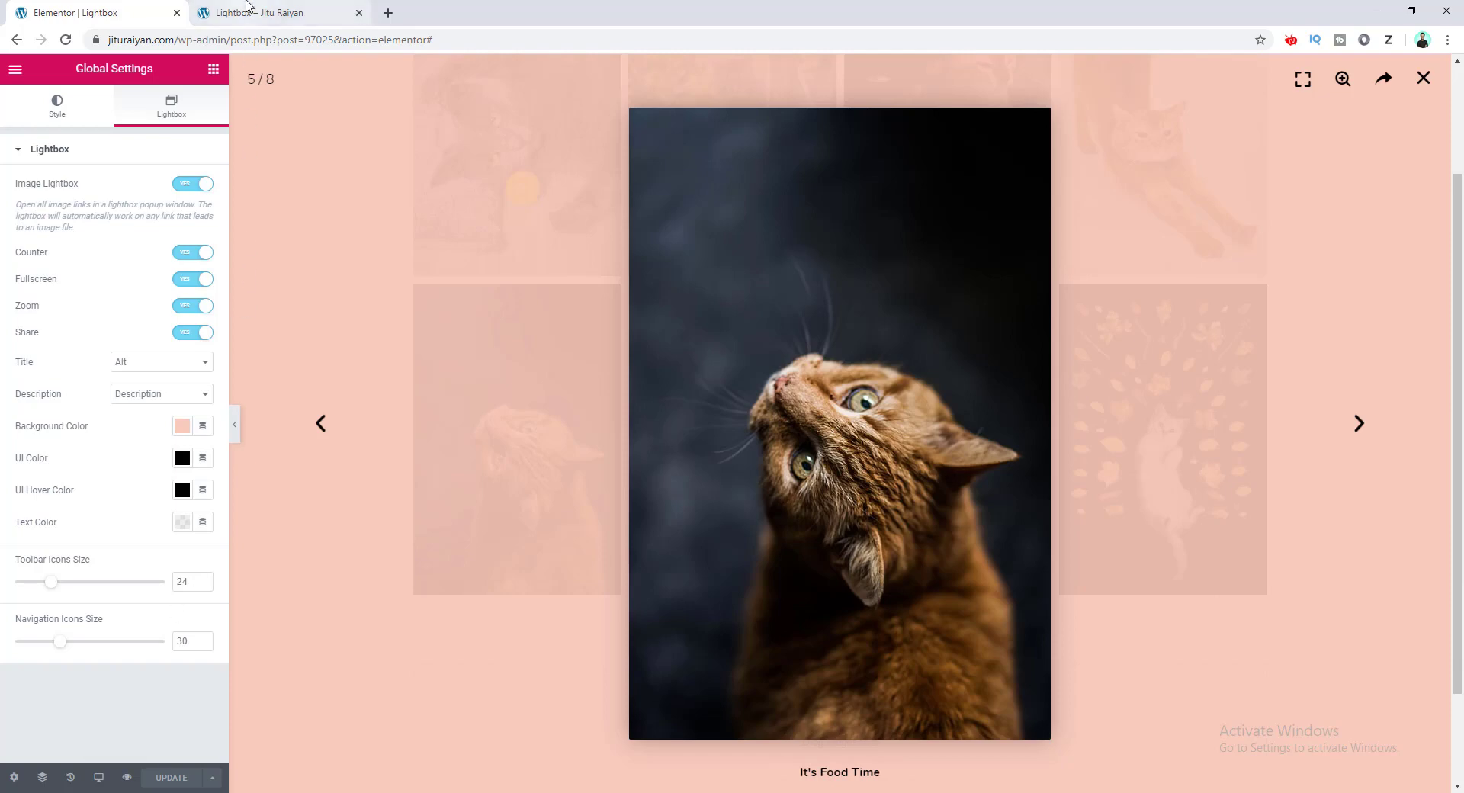
Open the first gallery image on the preview page and browse forward through the restyled lightbox
click(247, 12)
click(409, 252)
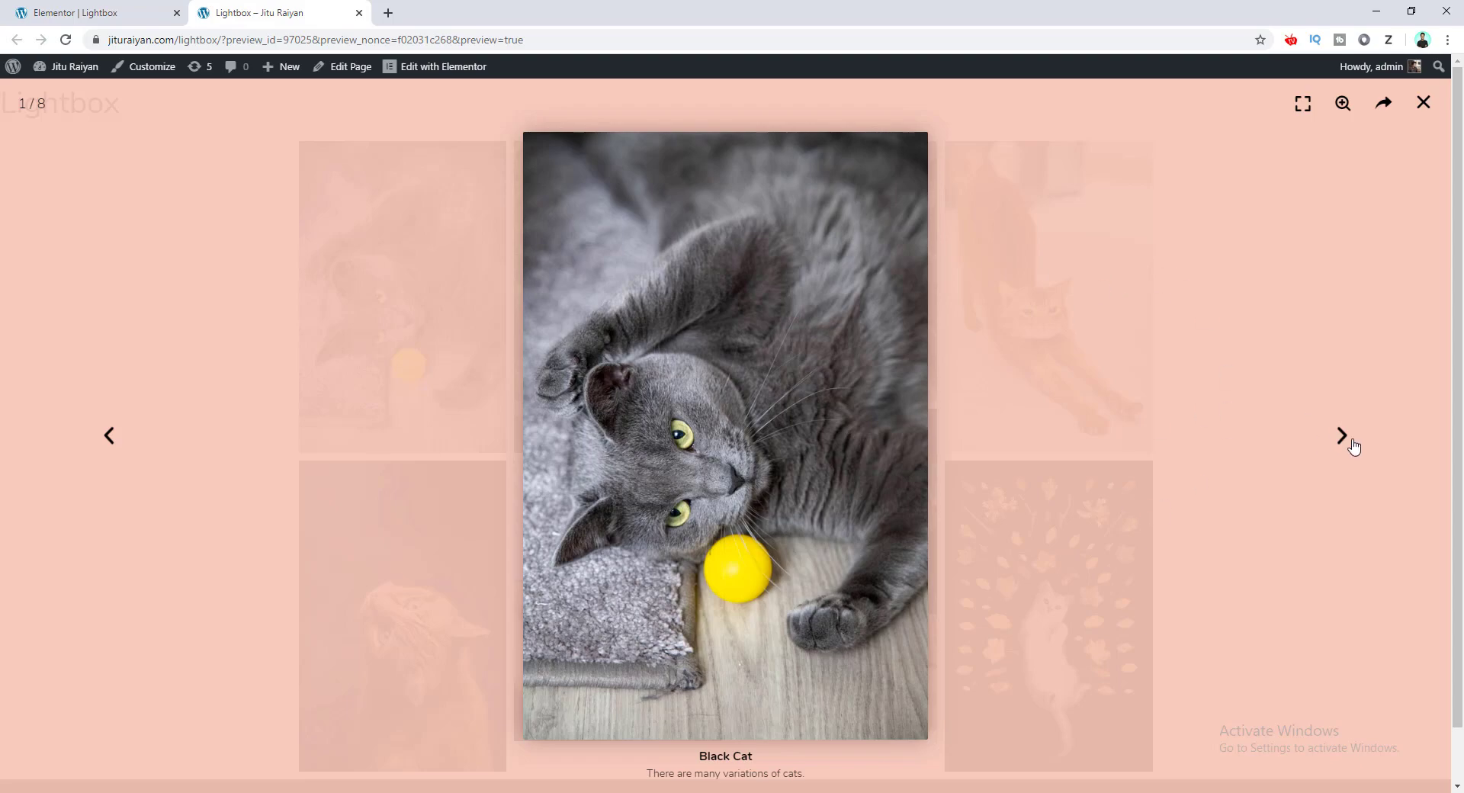
click(1342, 436)
click(1342, 436)
click(1343, 436)
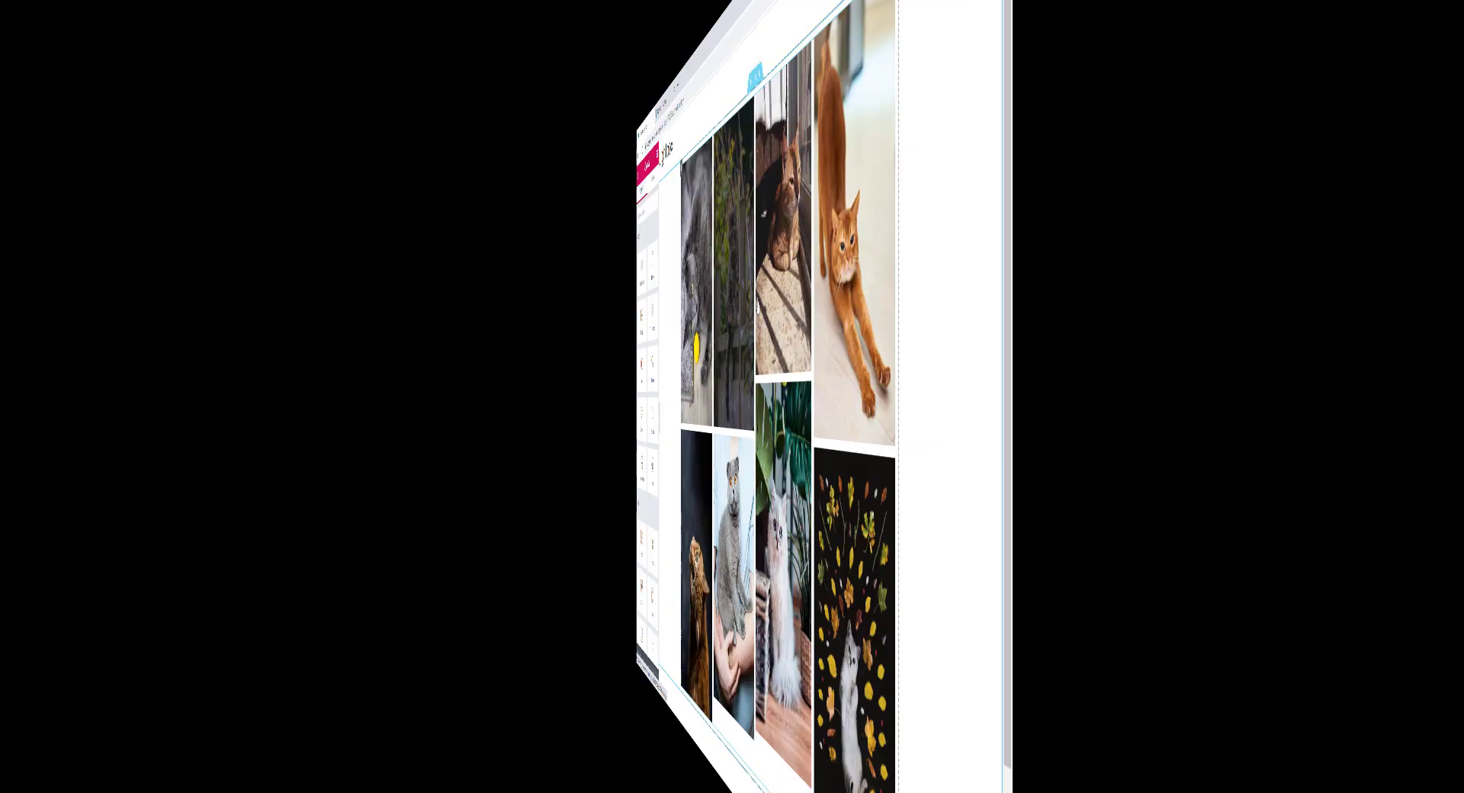
Examine the heading, subheading, text and button widgets in the Image LightBox section below the gallery
scroll(1400, 269, down, 2)
scroll(1400, 269, down, 8)
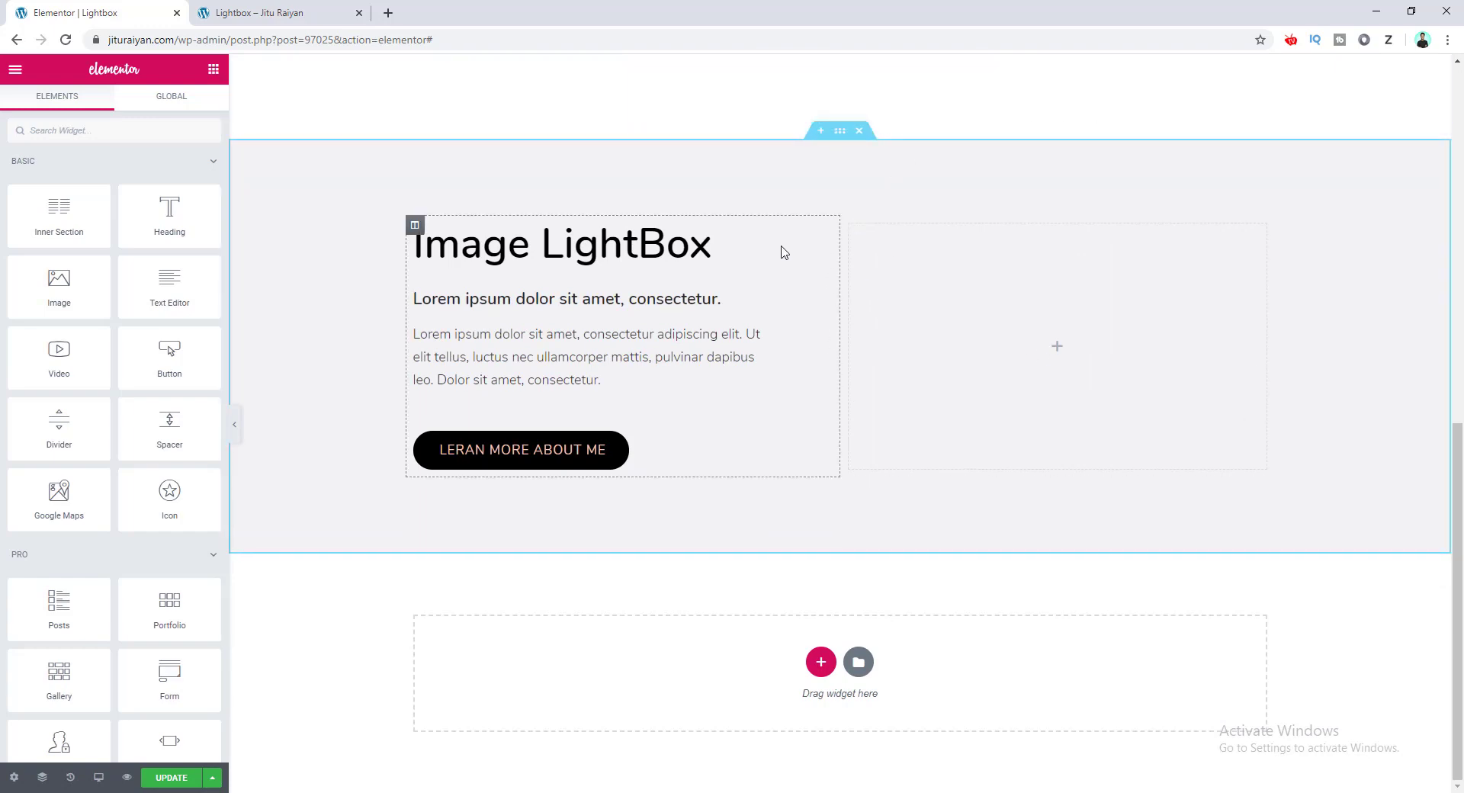
click(728, 254)
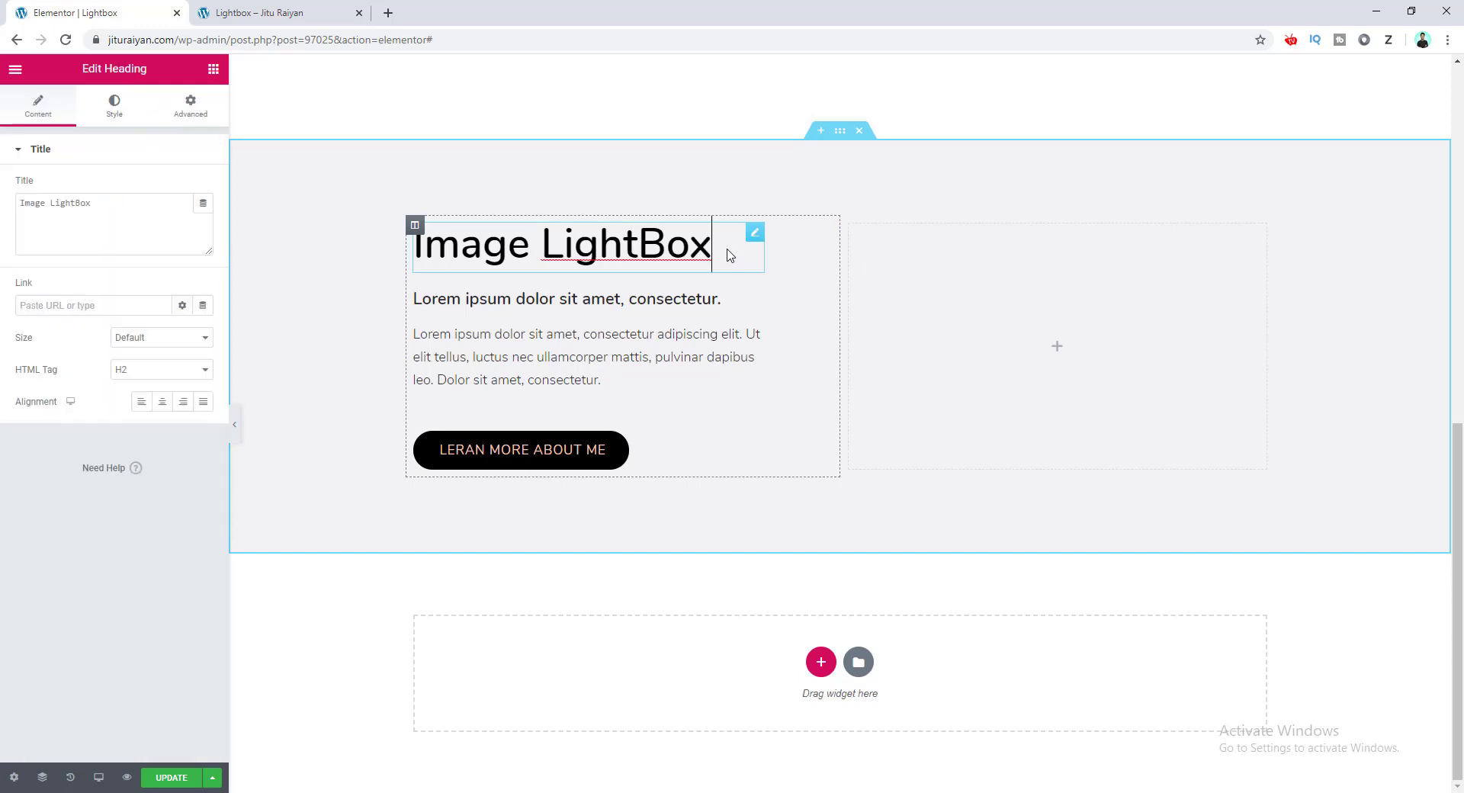
click(735, 299)
click(731, 343)
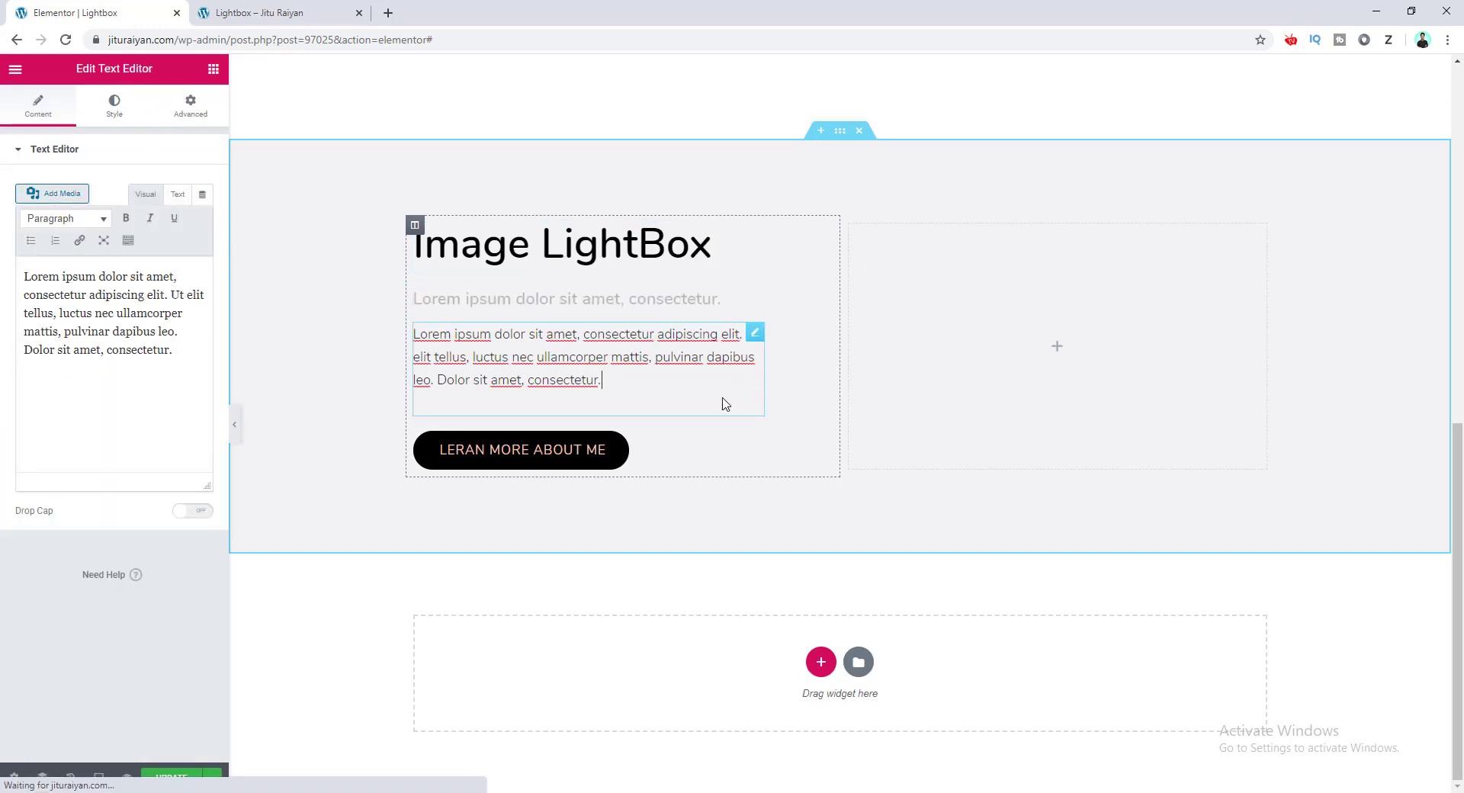
click(668, 453)
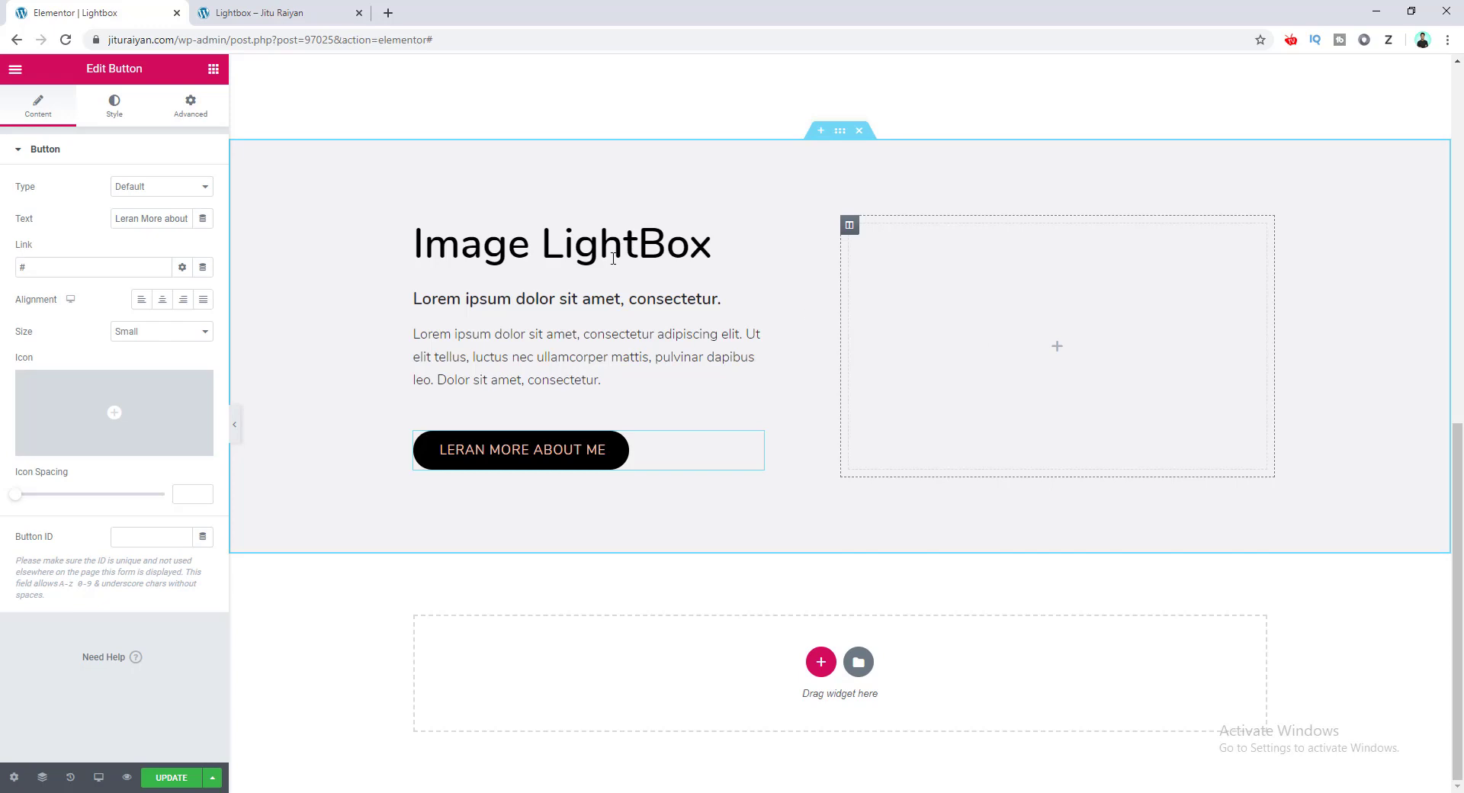
Add an Image widget to the empty column of the Image LightBox section and insert the white cat picture Happy-6-Month.jpg
click(214, 69)
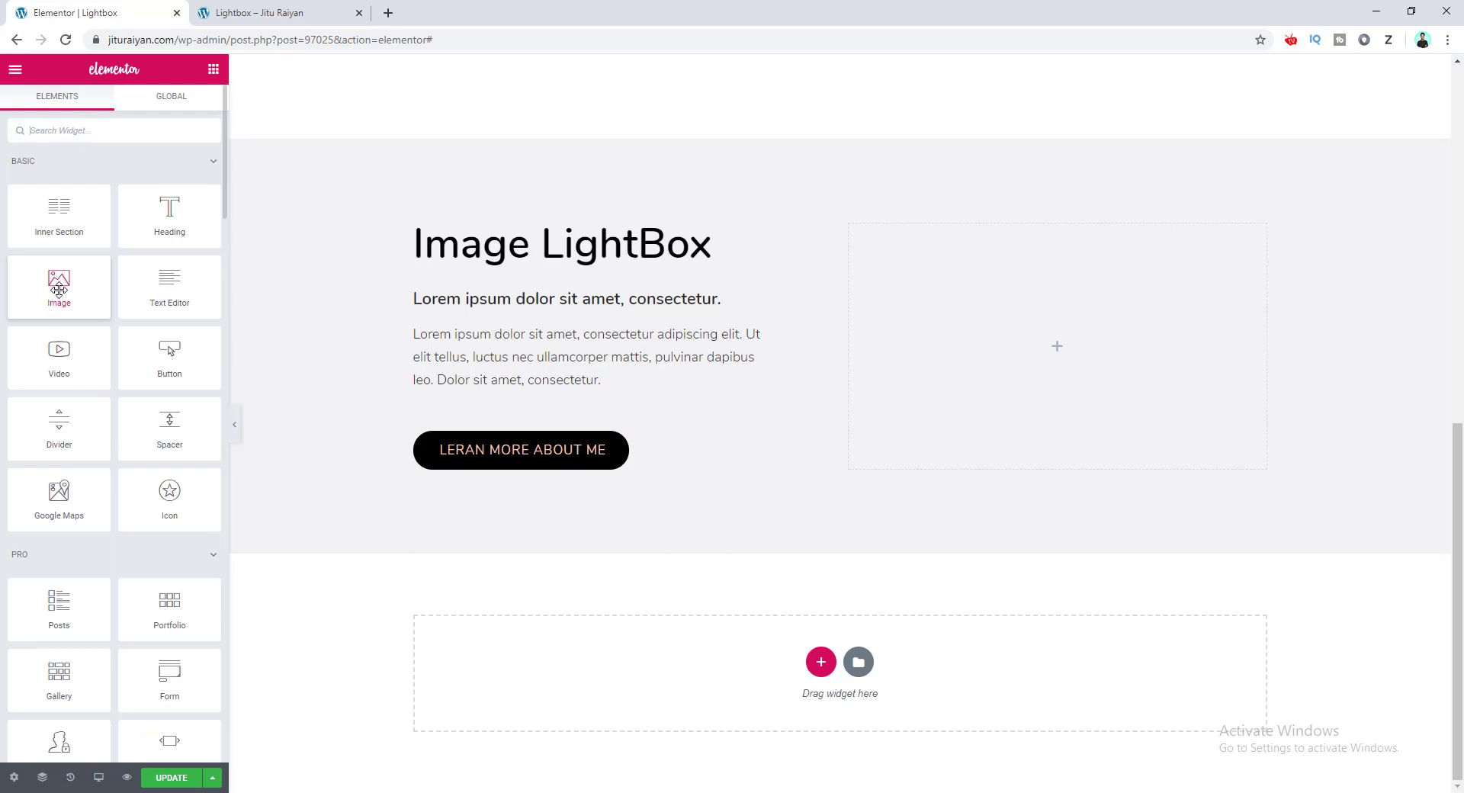
drag(60, 289, 1022, 419)
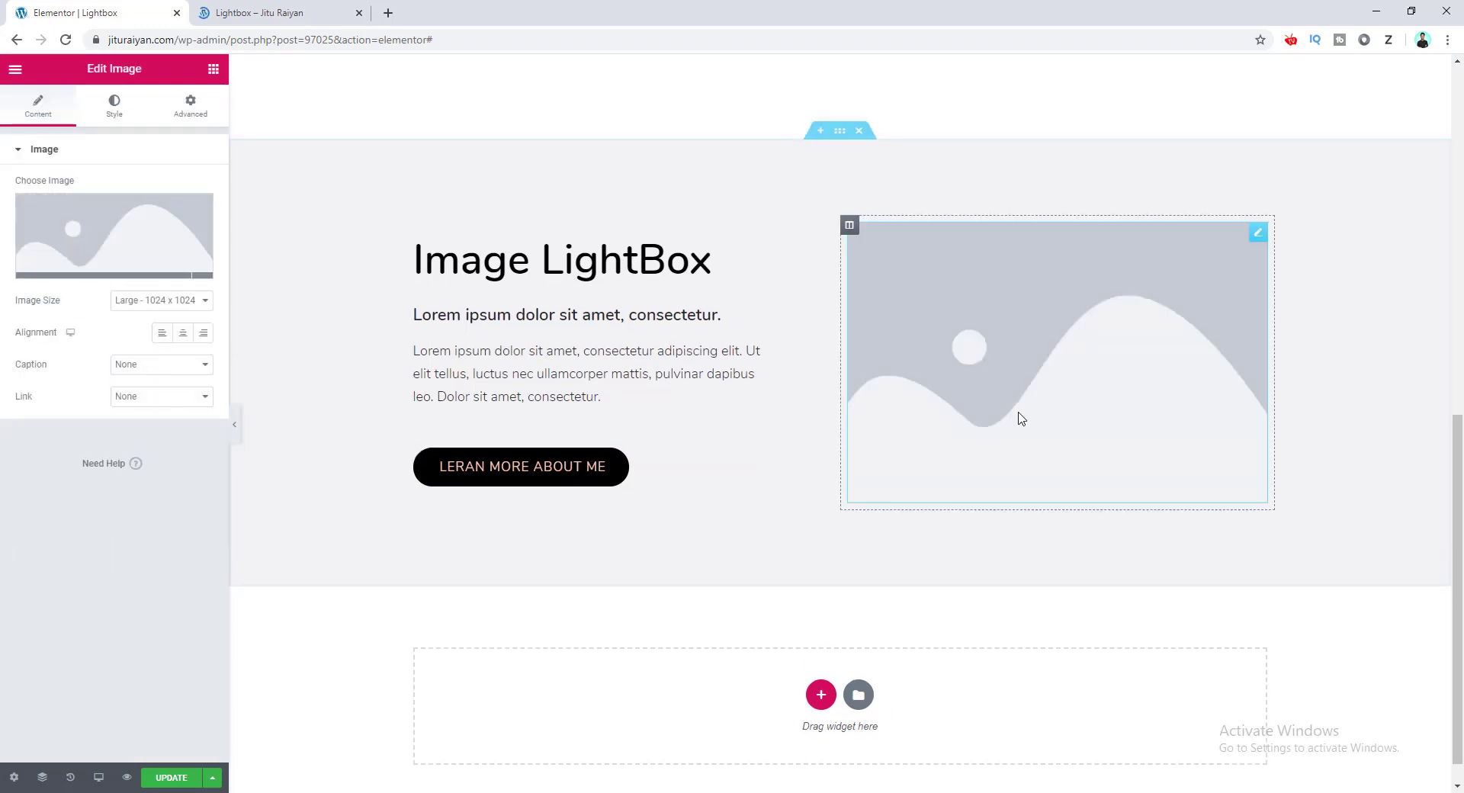
click(93, 249)
click(450, 258)
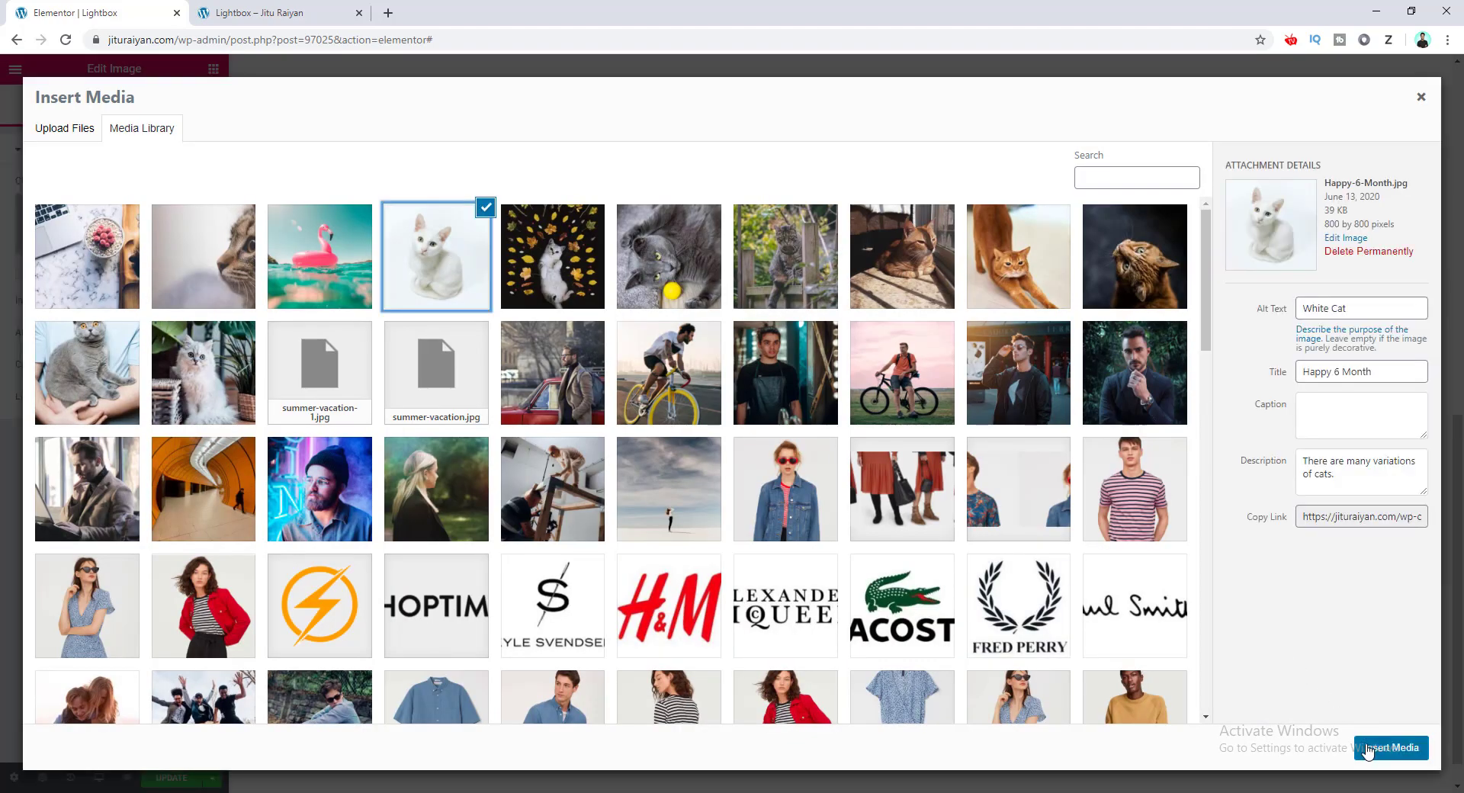
click(1368, 749)
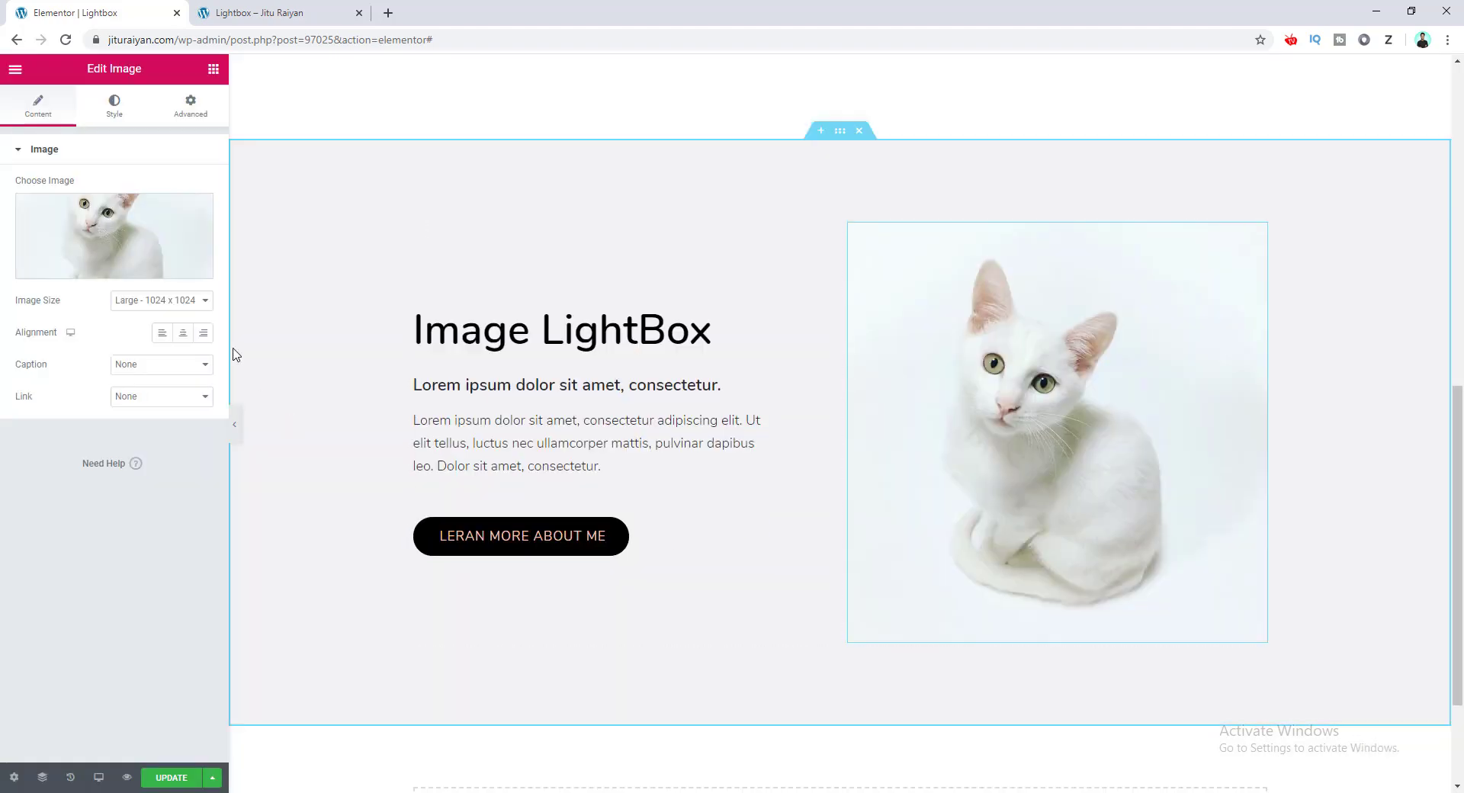
Give the white cat image a border radius of 10 and a box shadow coloured rgba(0, 0, 0, 0.12)
click(115, 107)
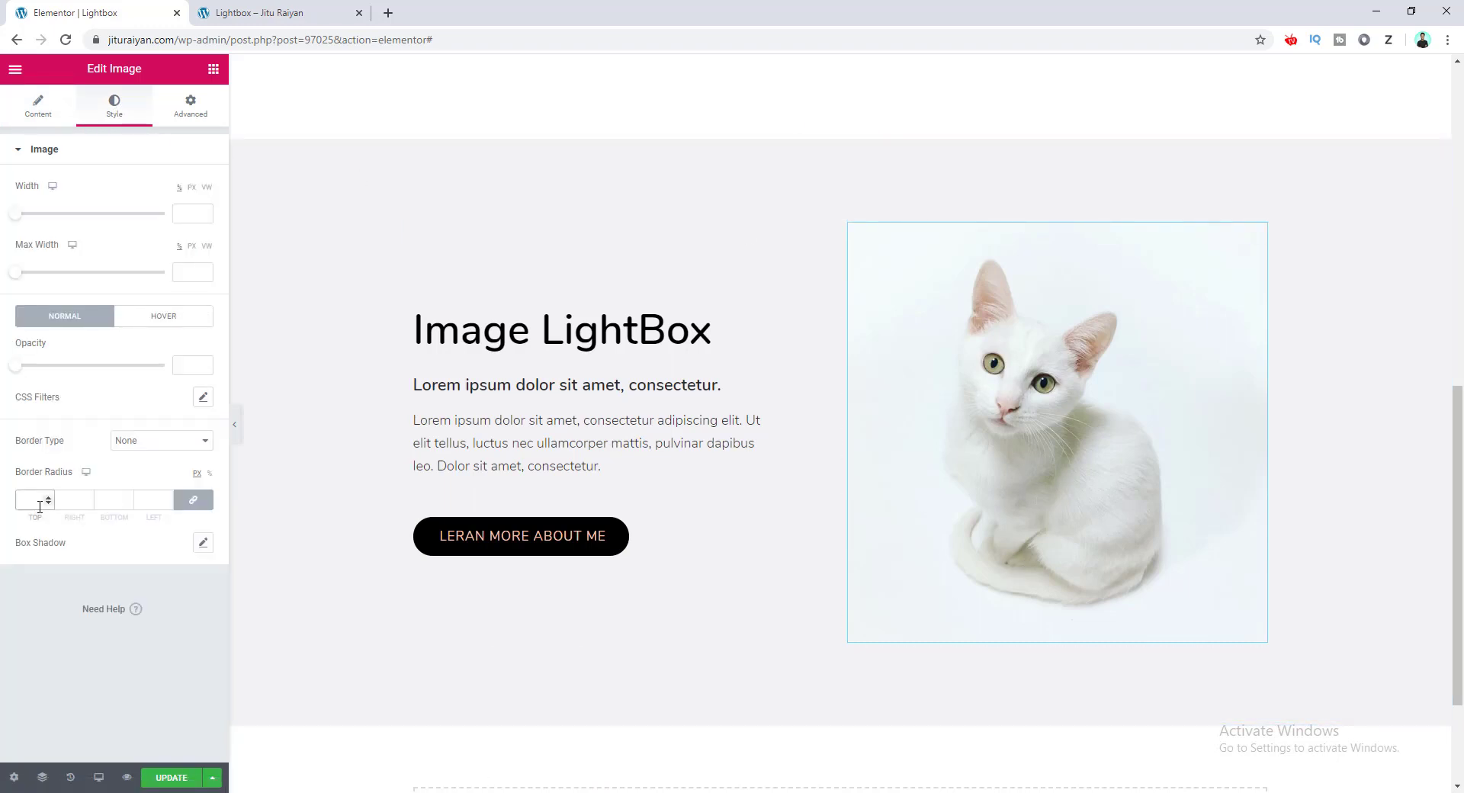
click(203, 544)
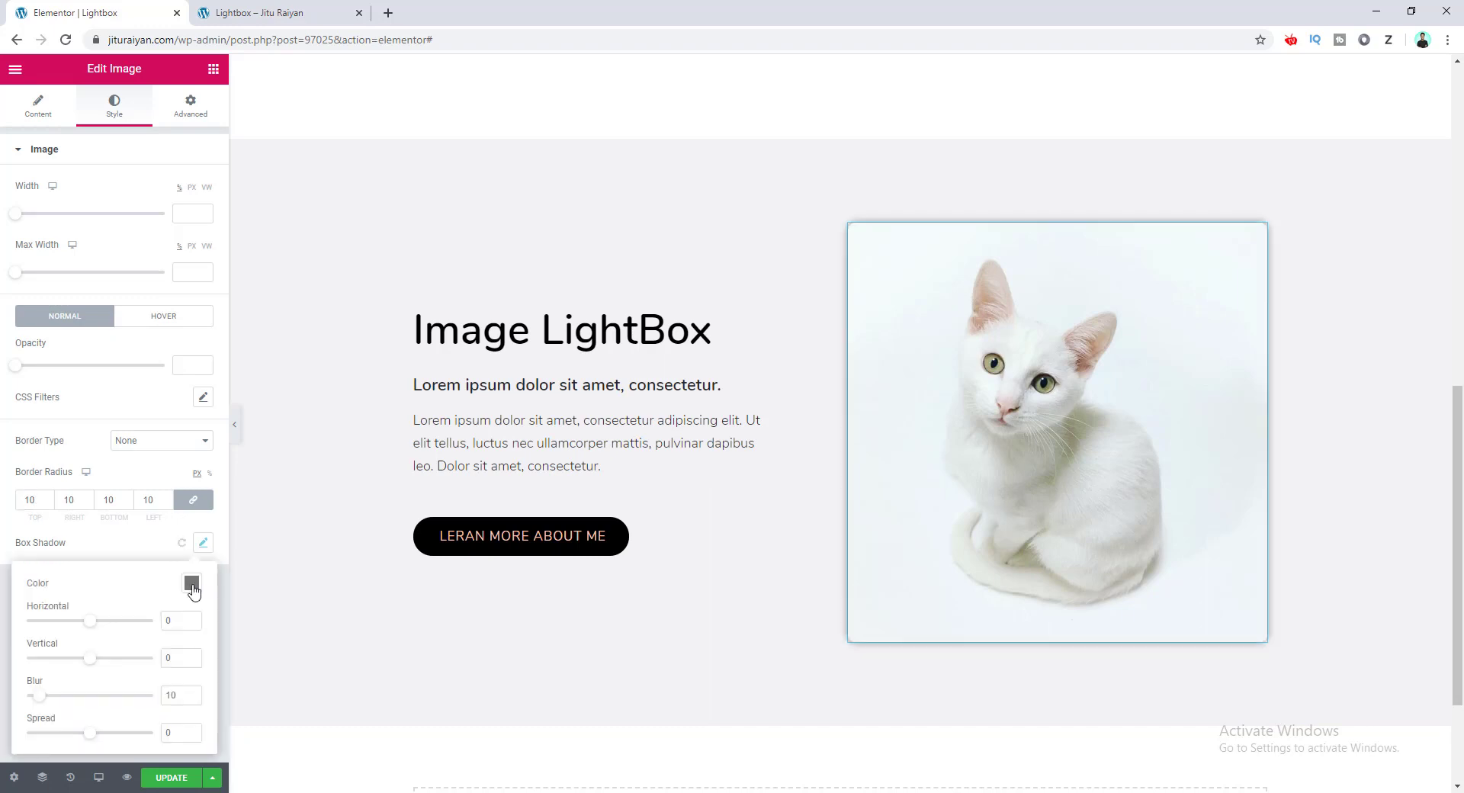
click(191, 584)
drag(199, 542, 143, 544)
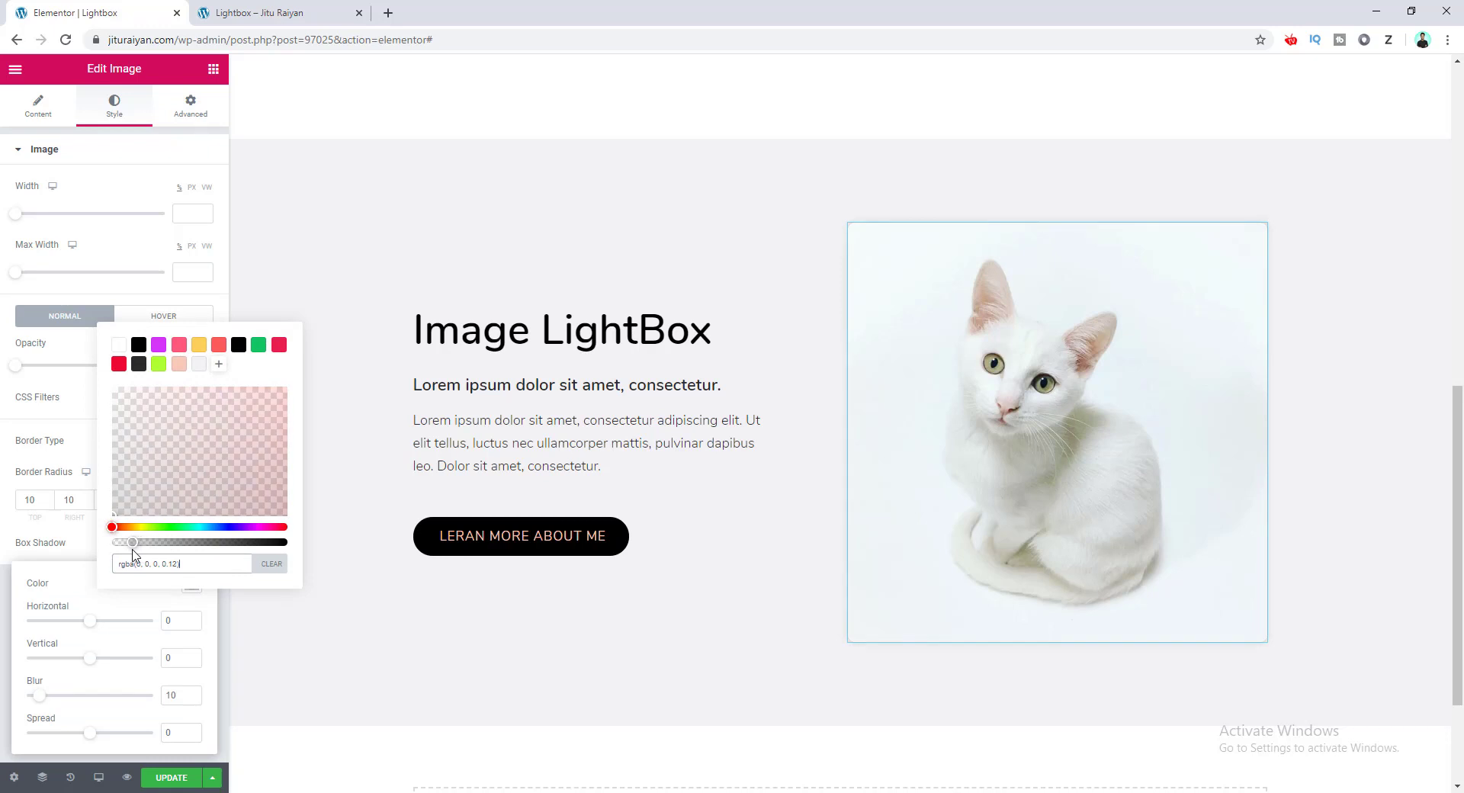
click(82, 591)
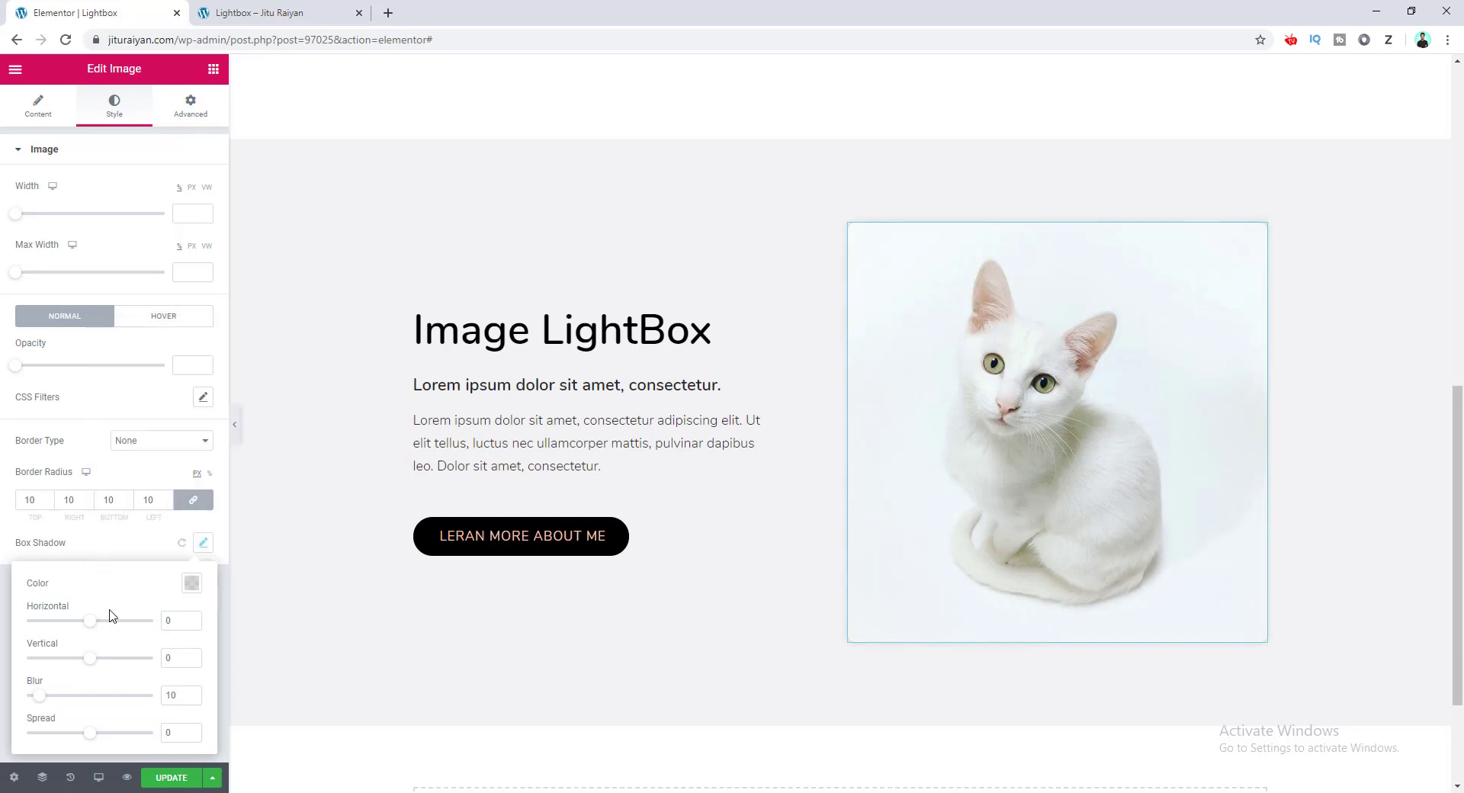
Set the image's box shadow to a vertical offset of 40 and a blur of 80
drag(91, 661, 115, 656)
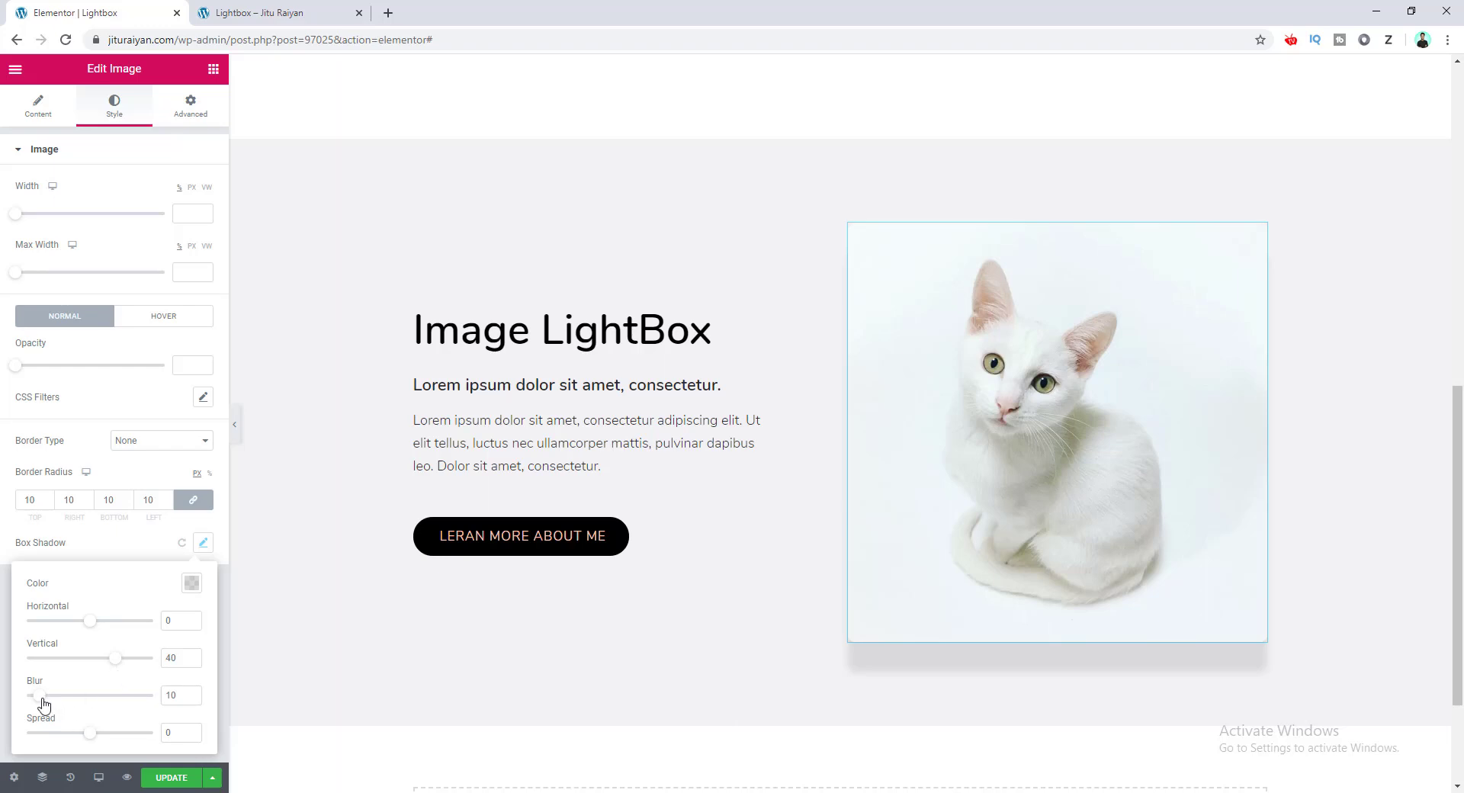
drag(44, 706, 133, 702)
click(192, 698)
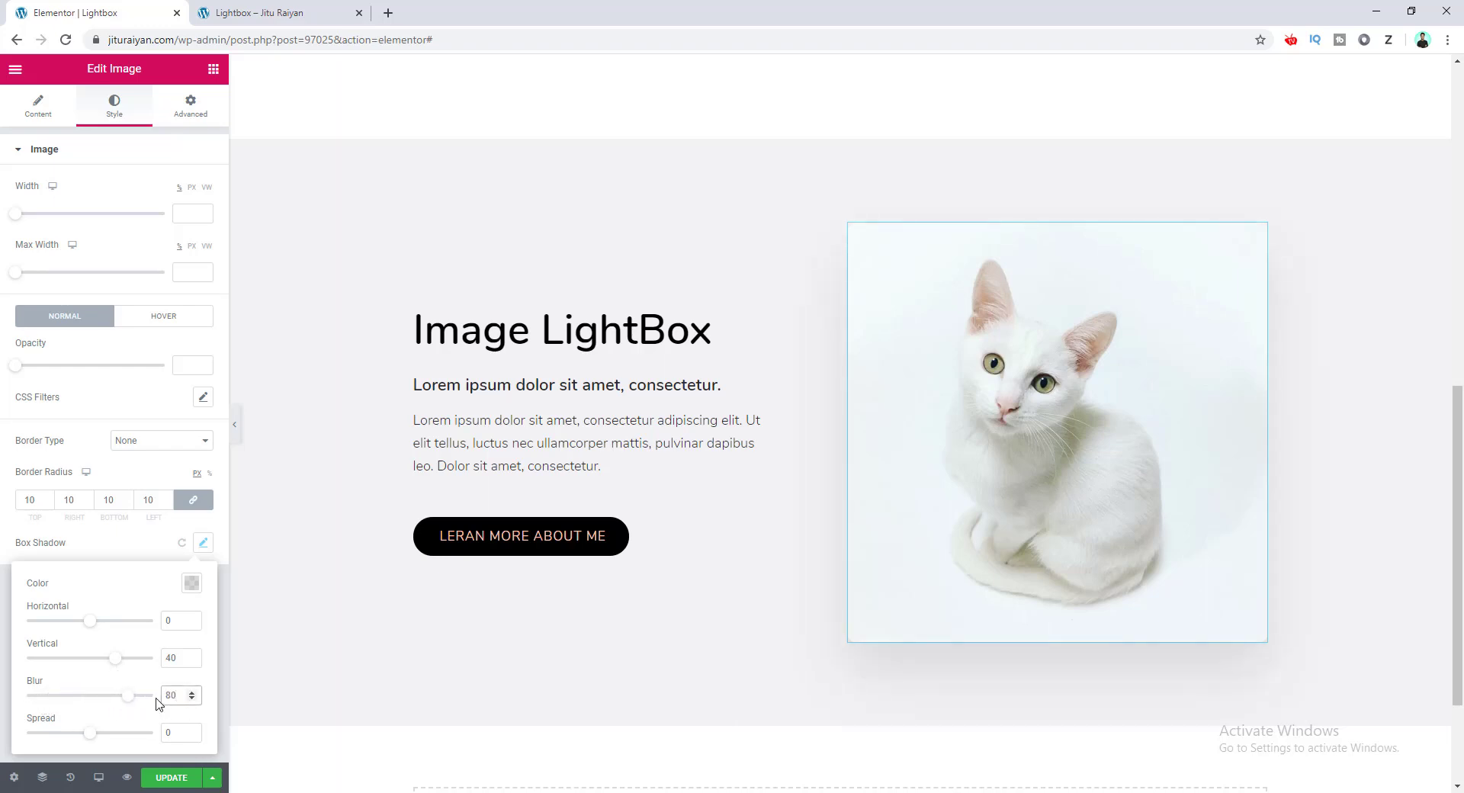
click(134, 555)
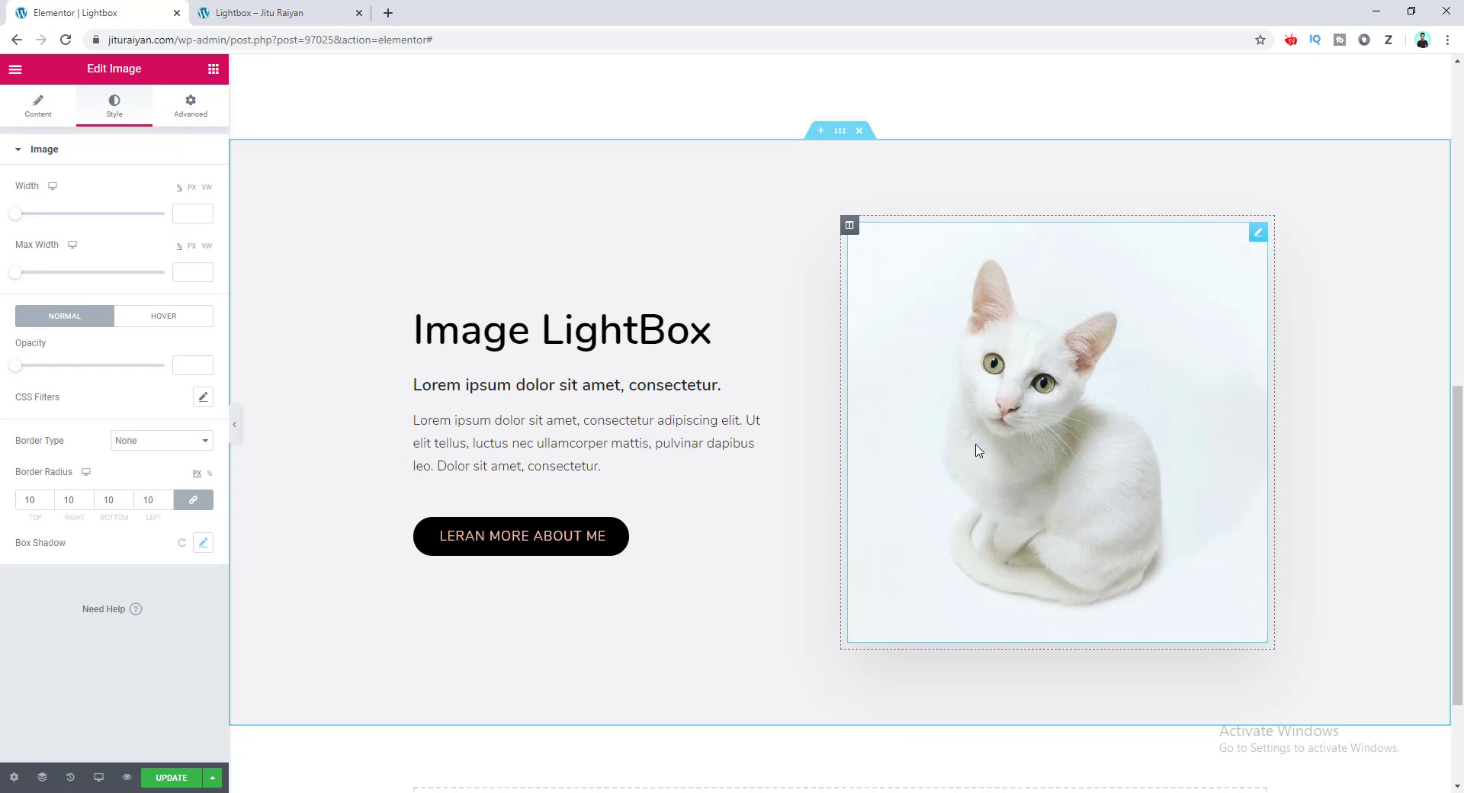
Link the white cat image to its Media File with the Default lightbox setting, and check the image's lightbox
click(36, 109)
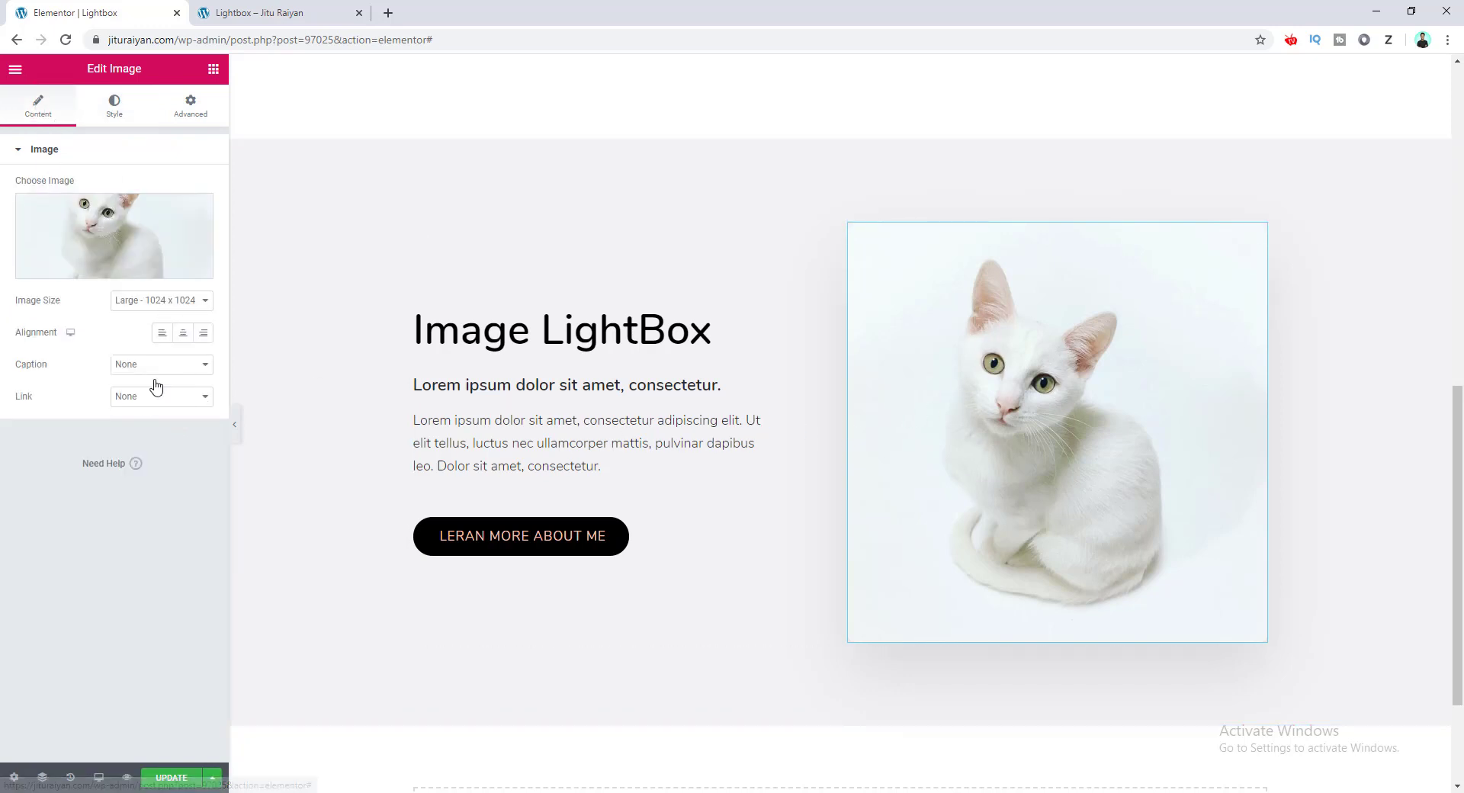
click(167, 405)
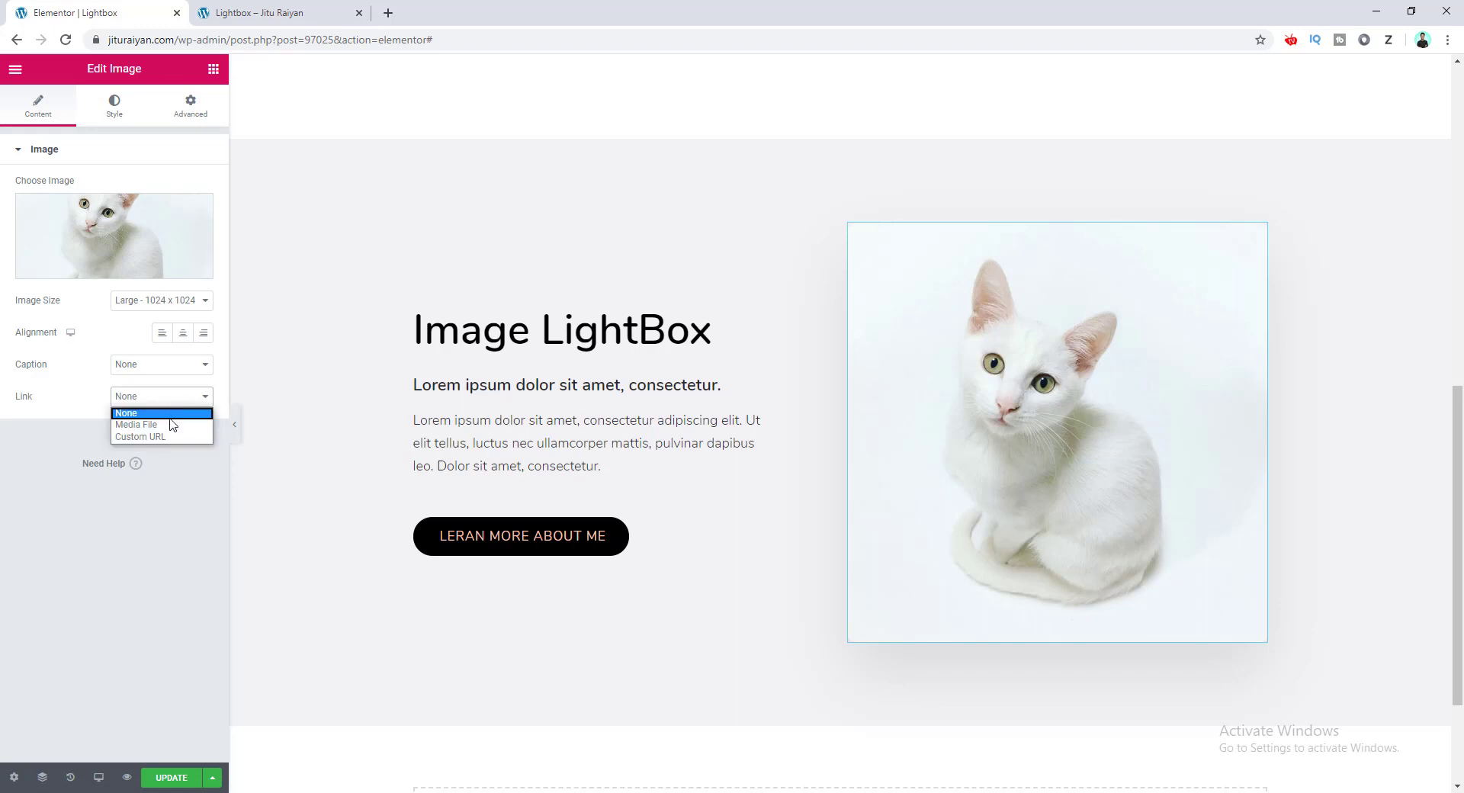
click(172, 425)
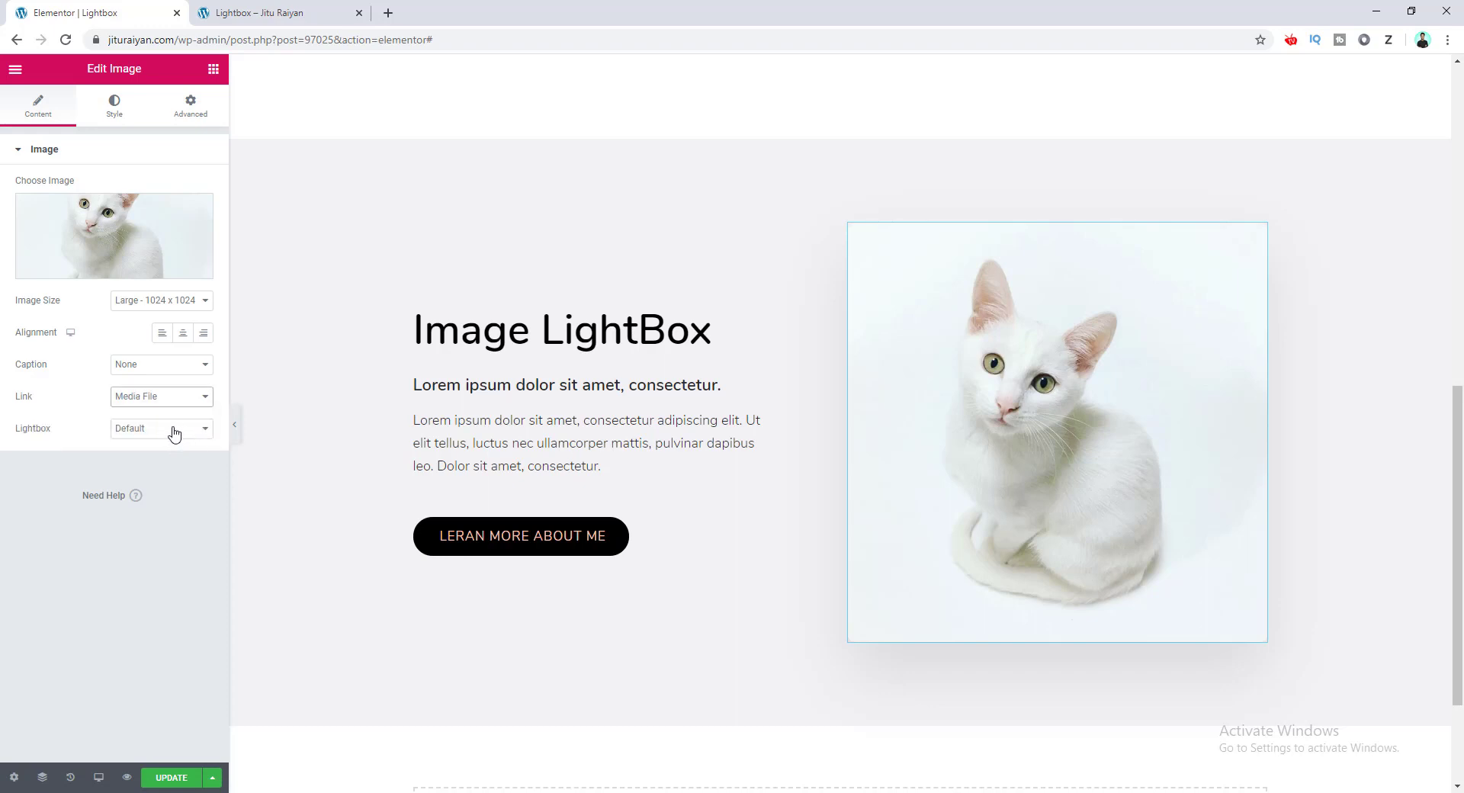
click(175, 432)
click(174, 431)
click(1078, 435)
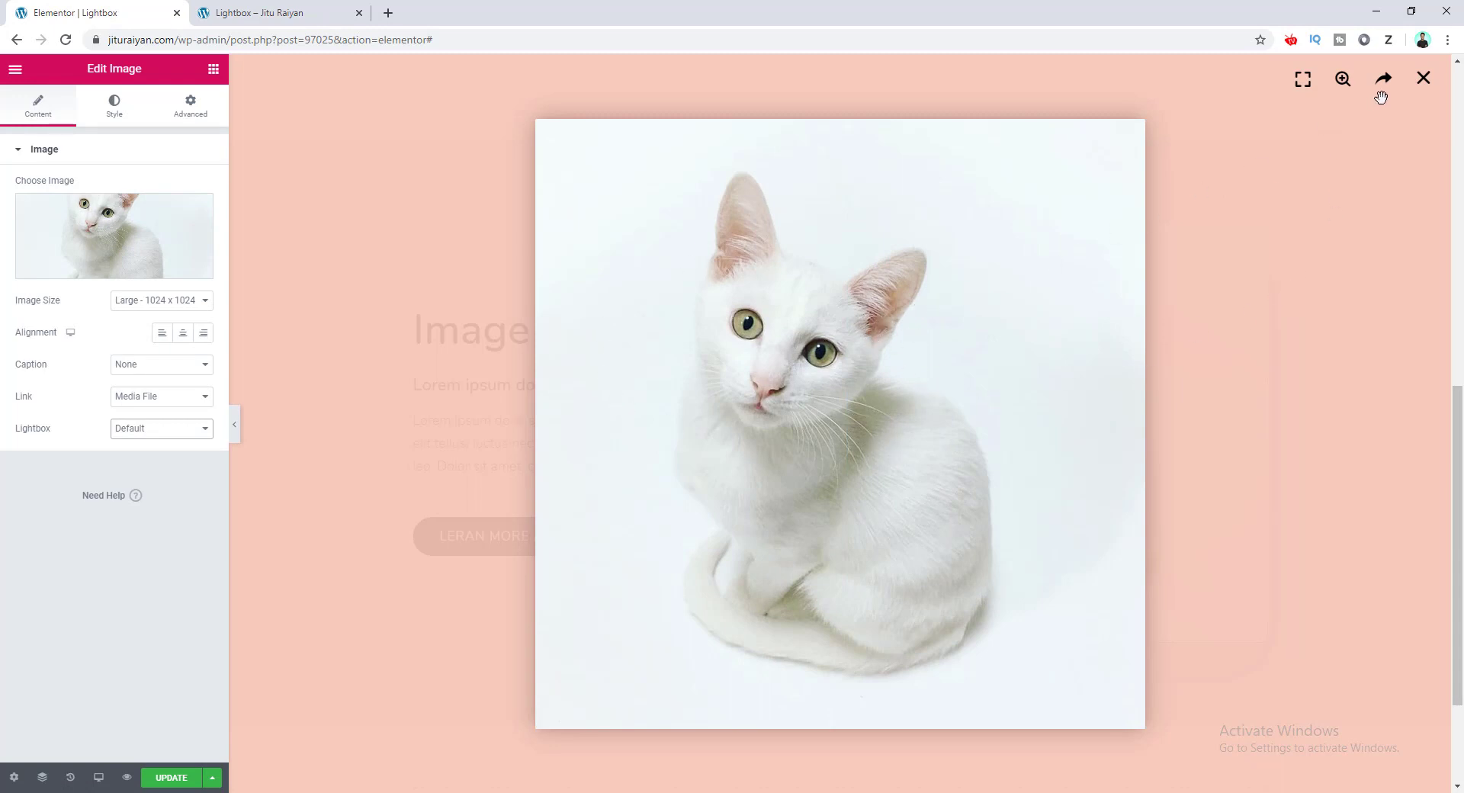
click(1423, 78)
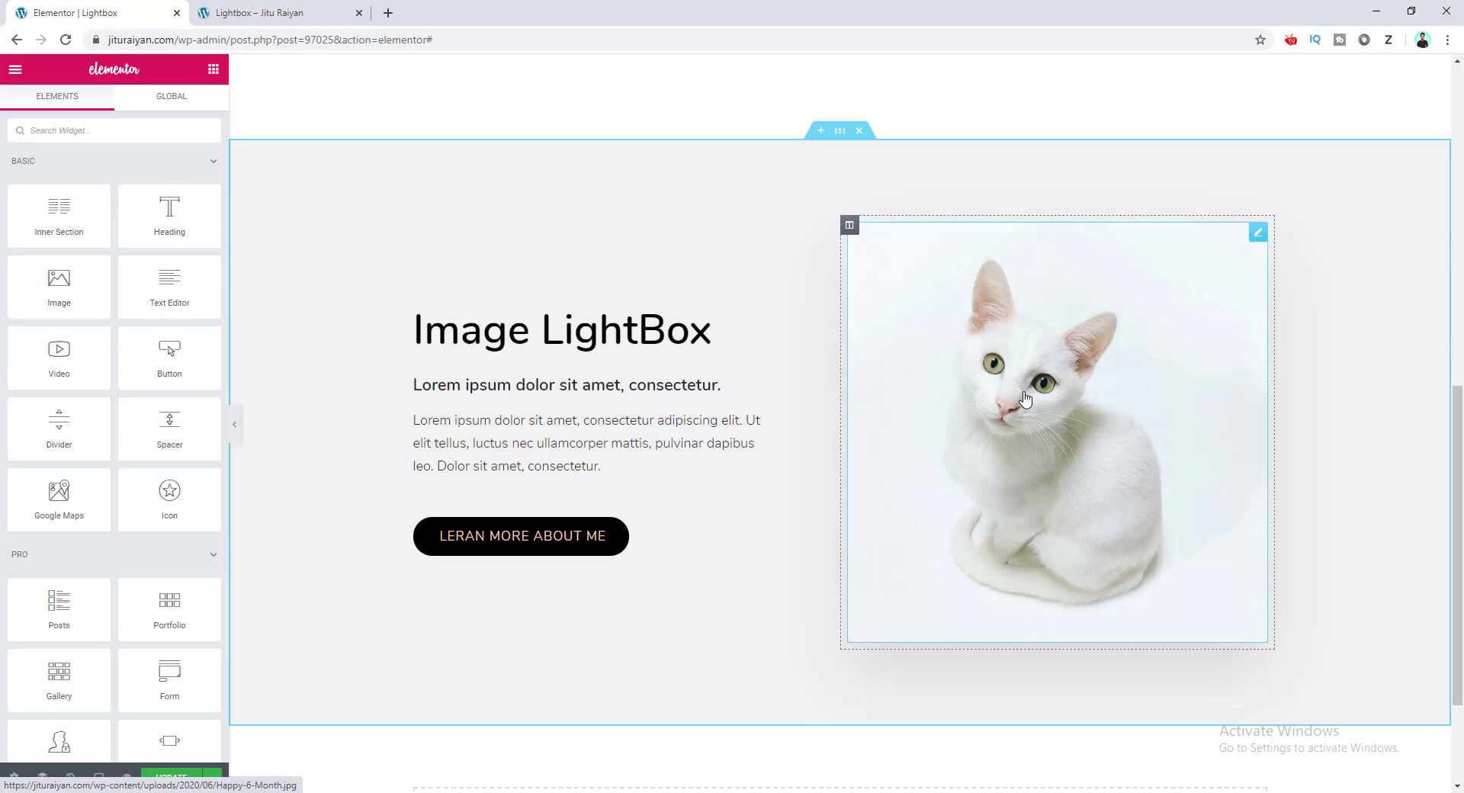
Add a Media Carousel widget below the text of the Carousel LightBox section
scroll(1025, 398, up, 2)
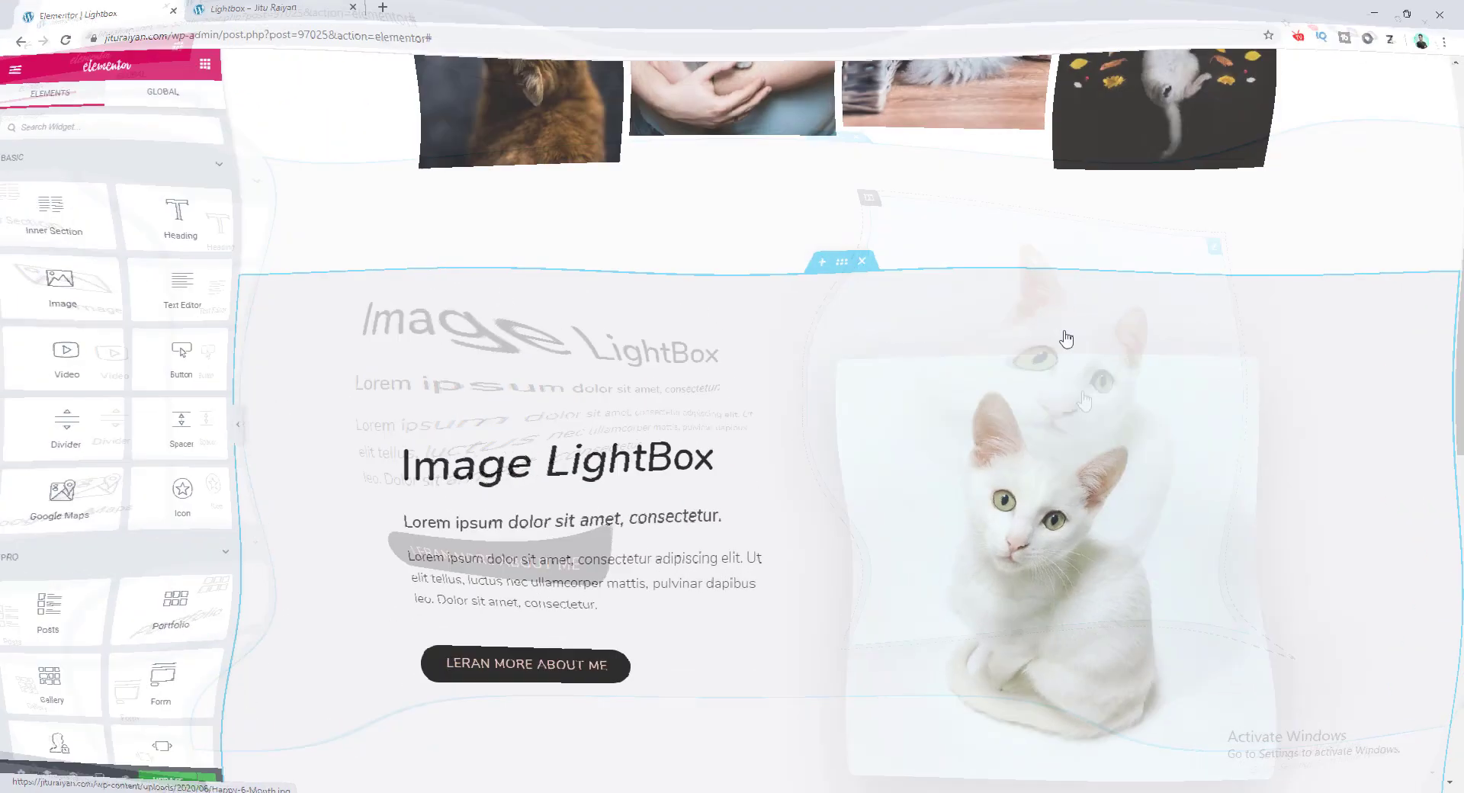
scroll(907, 392, down, 8)
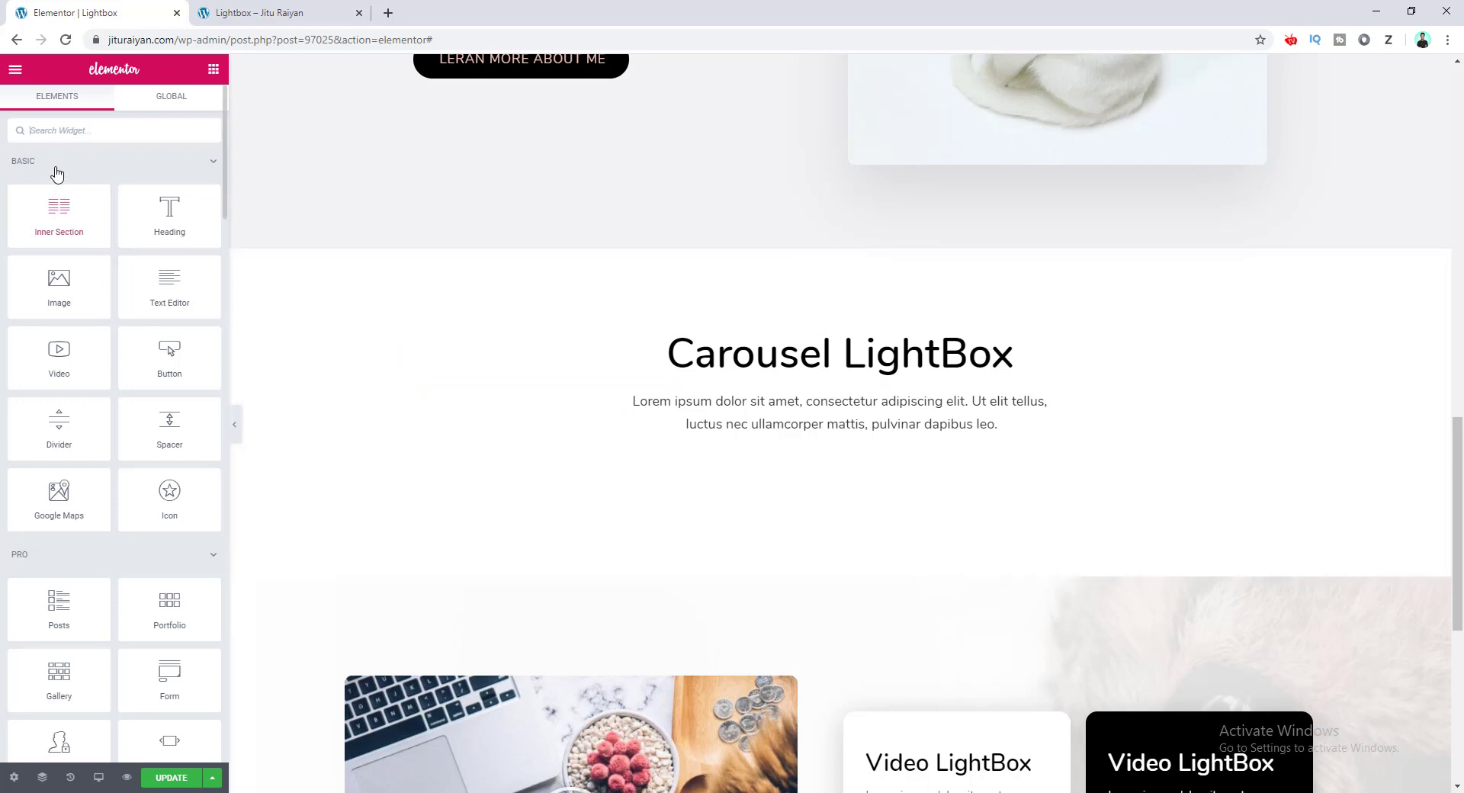
click(82, 131)
text(caro)
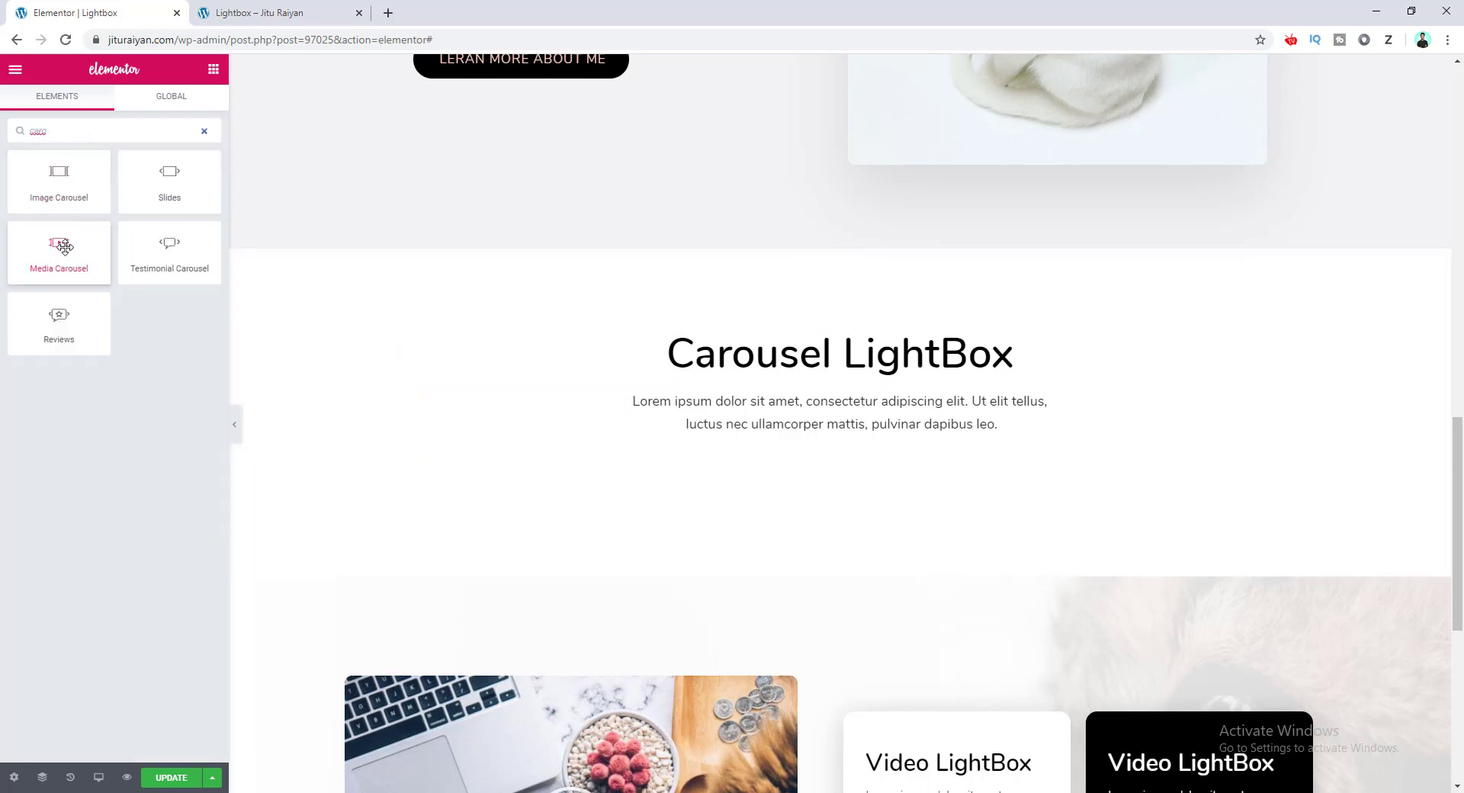
drag(71, 242, 641, 459)
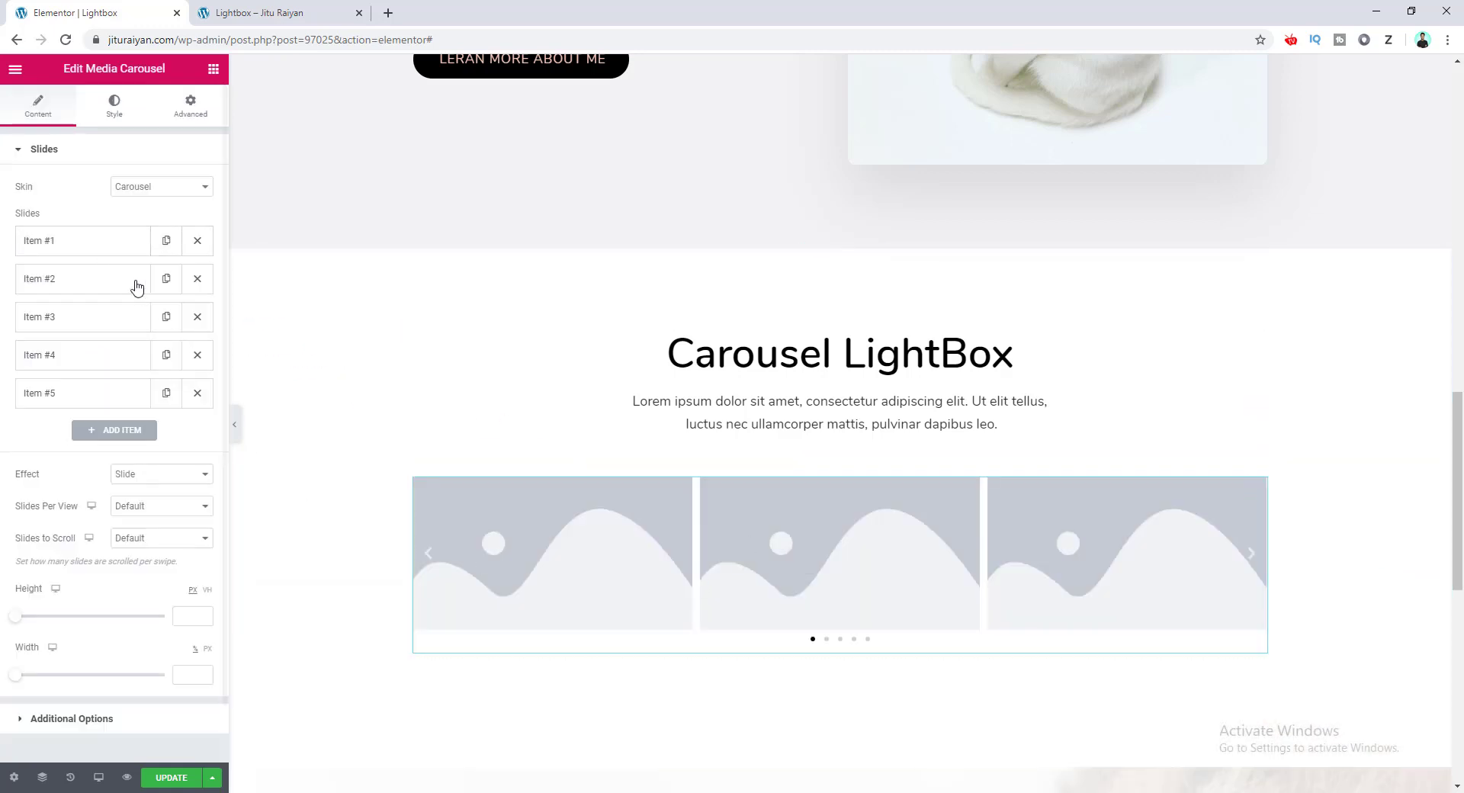
Set the first carousel slide's image to He-Likes-to-Take-Photo.jpg and the second slide's image to Good-Afternoon.jpg
click(102, 252)
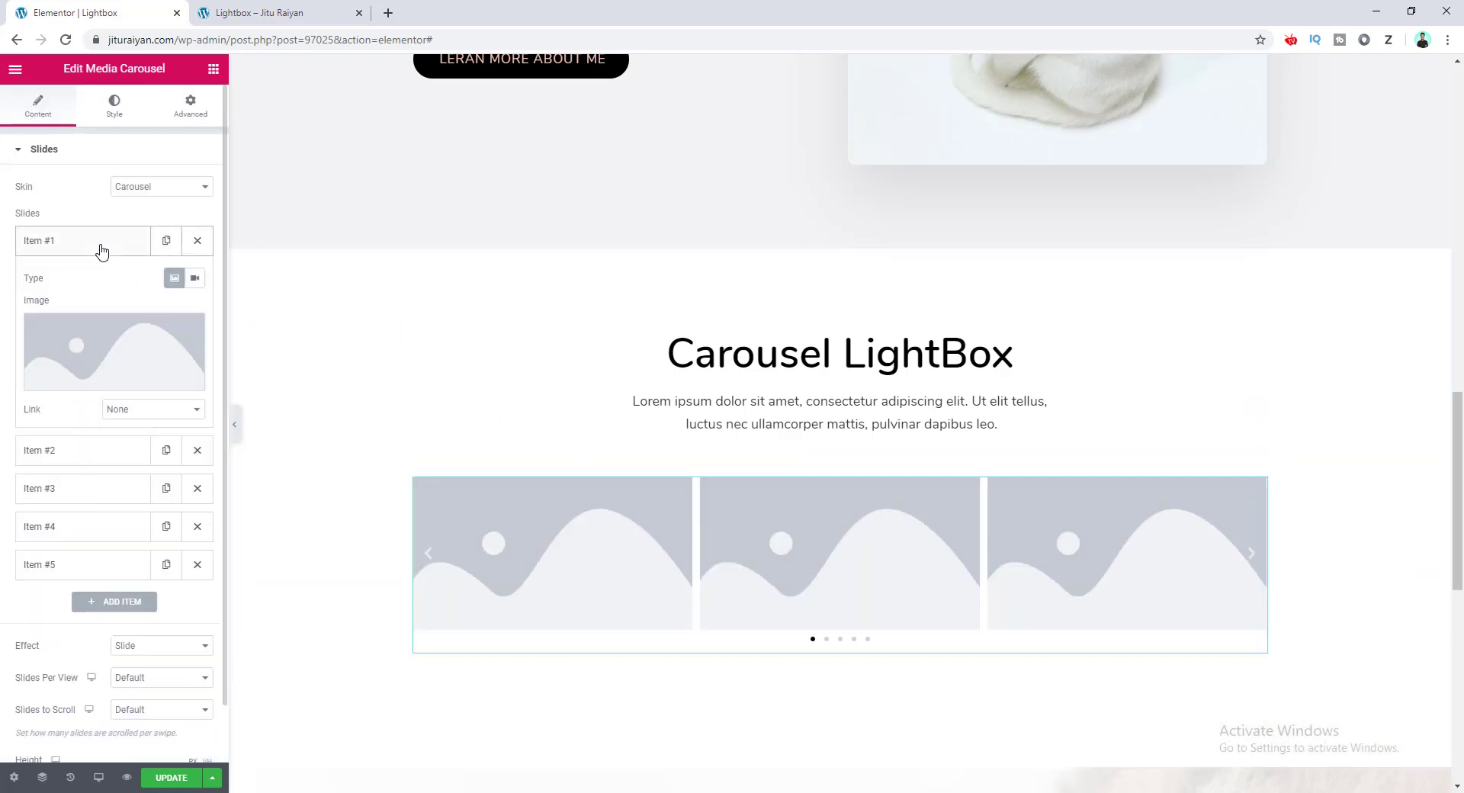
click(105, 344)
click(786, 257)
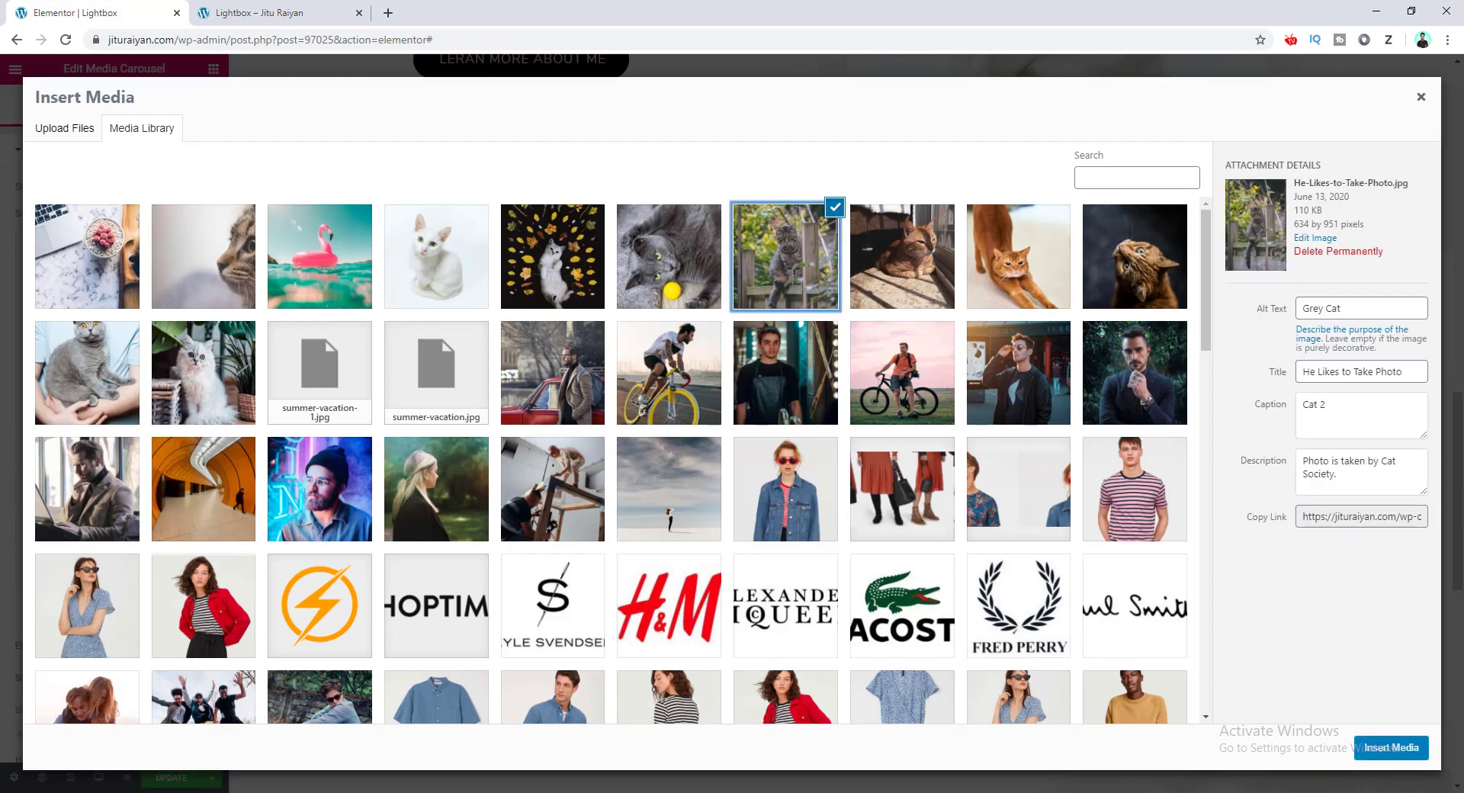
click(1392, 747)
click(92, 274)
click(104, 389)
click(902, 257)
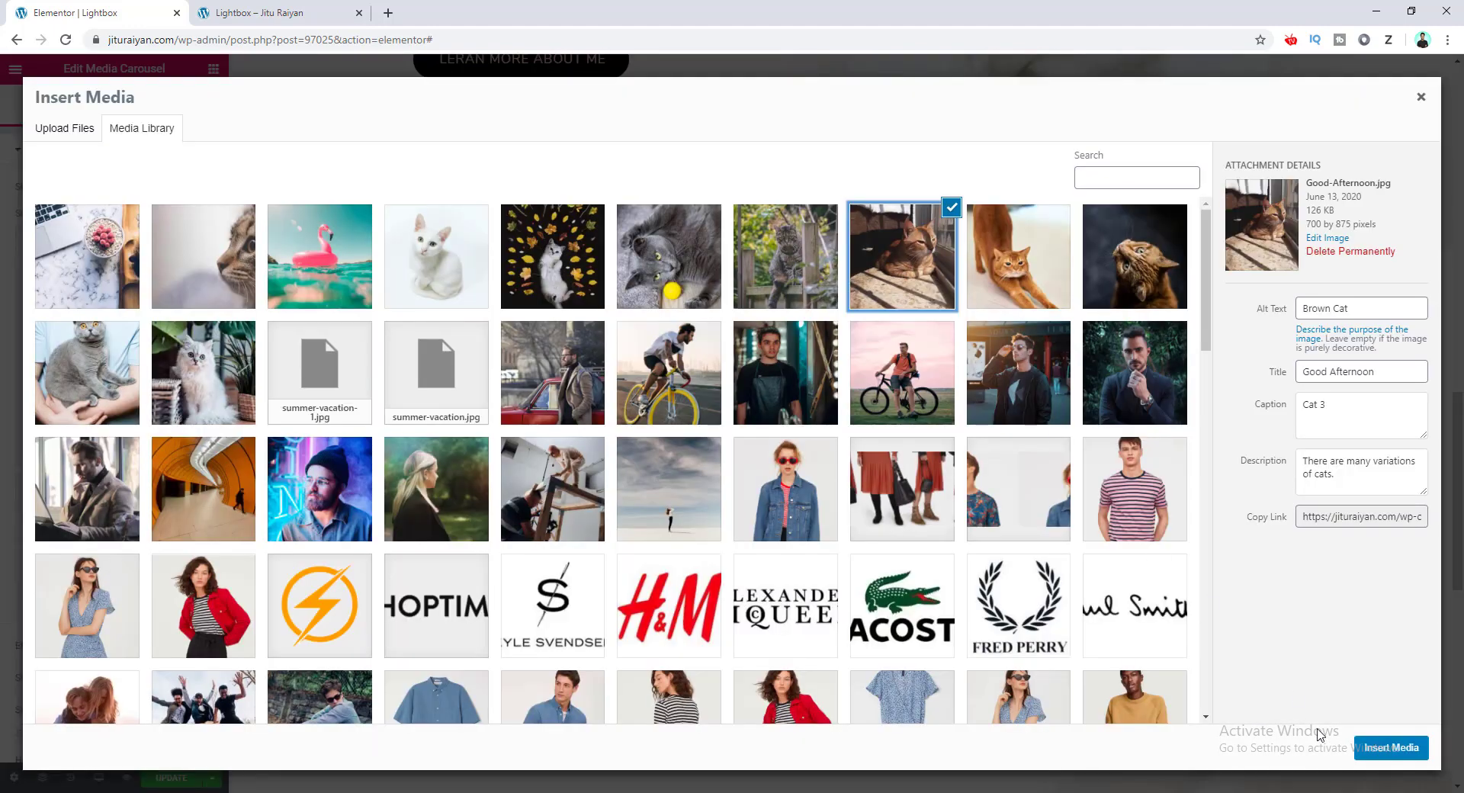
click(1392, 748)
Set the third carousel slide's image to the fluffy white cat beside the plants
click(97, 481)
click(120, 424)
click(204, 372)
click(1392, 748)
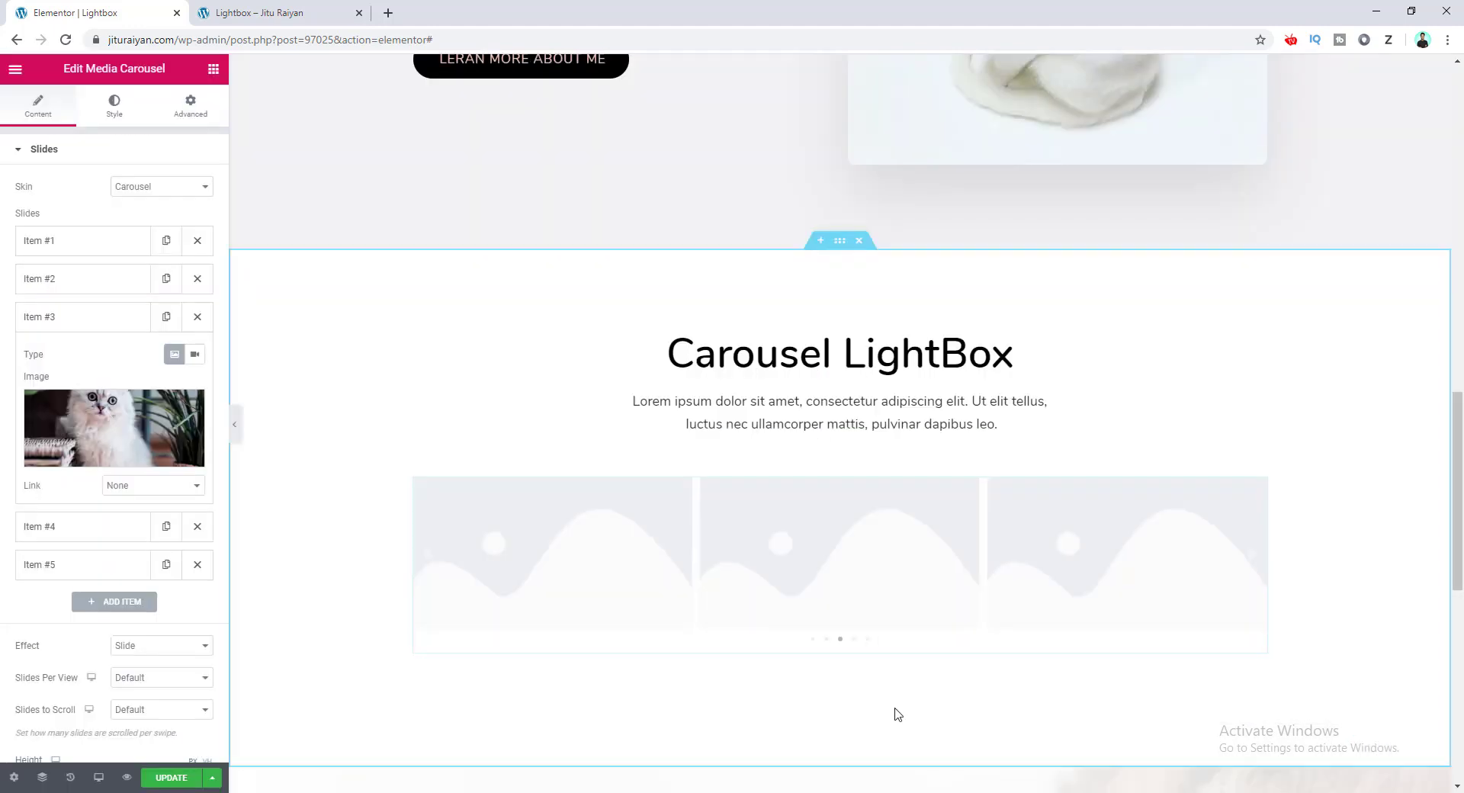
Set the fourth carousel slide's image to the sitting white cat picture and delete the fifth slide
click(85, 534)
click(114, 465)
click(404, 263)
click(1392, 747)
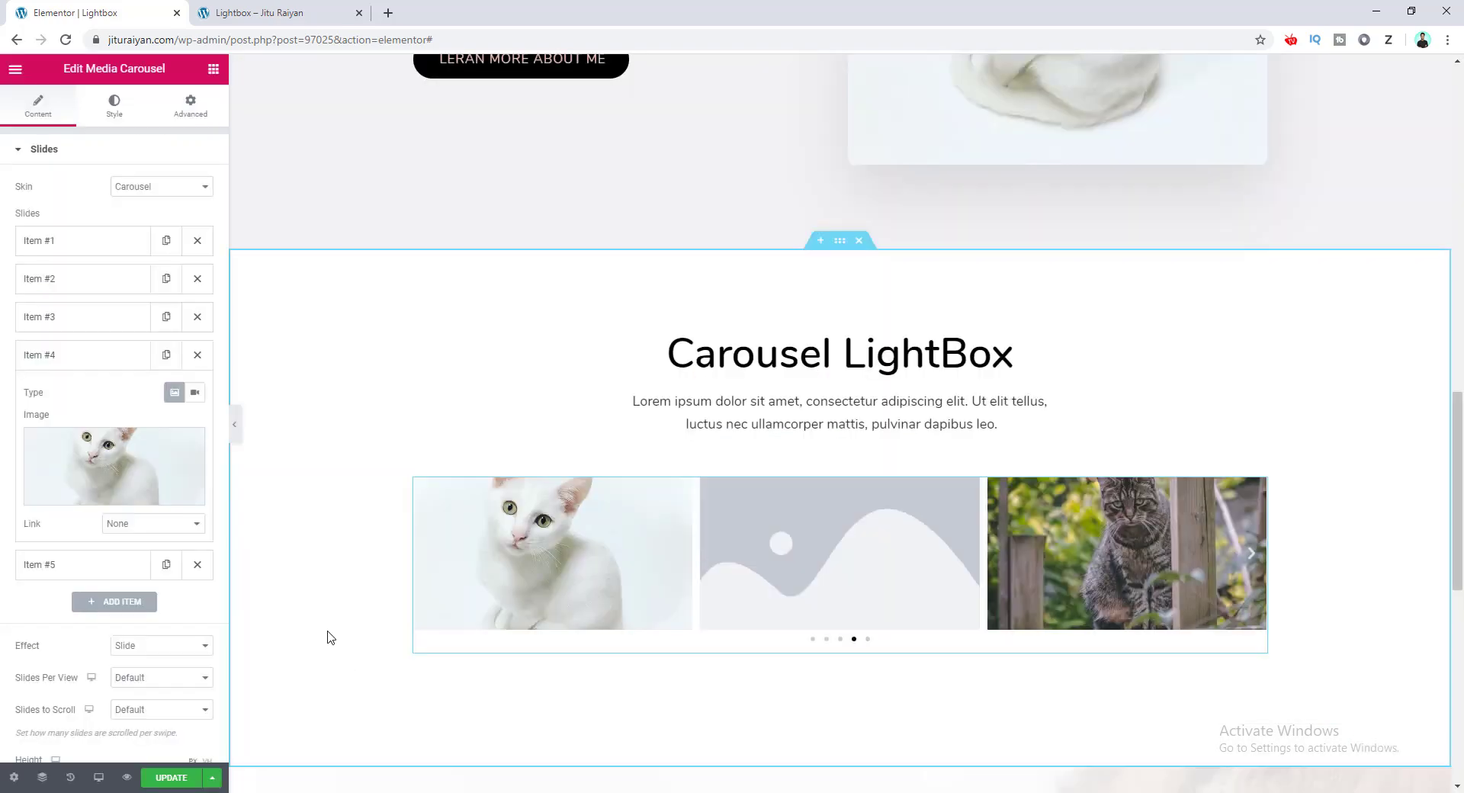
click(197, 565)
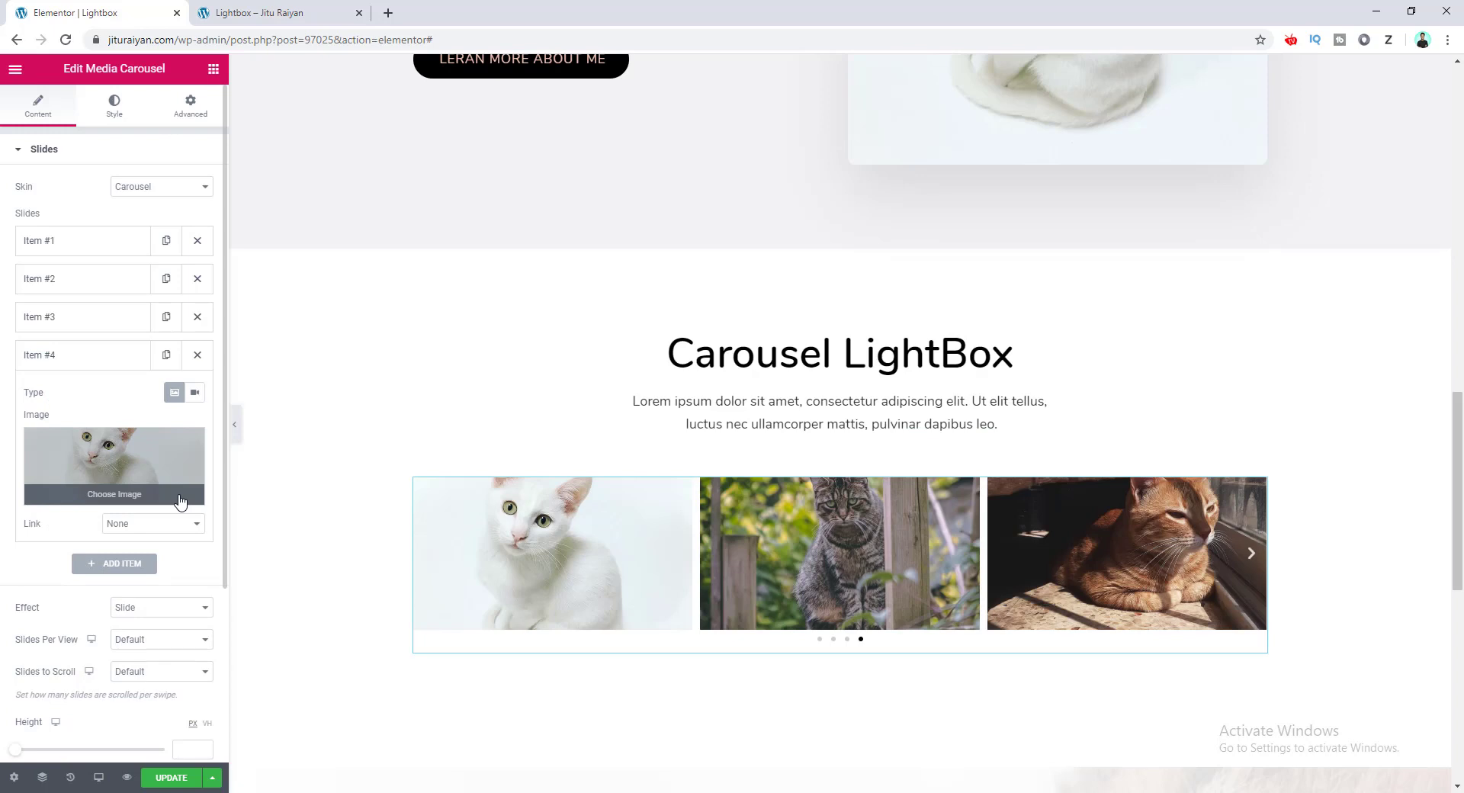
Set the media carousel's pagination to None
scroll(180, 500, down, 3)
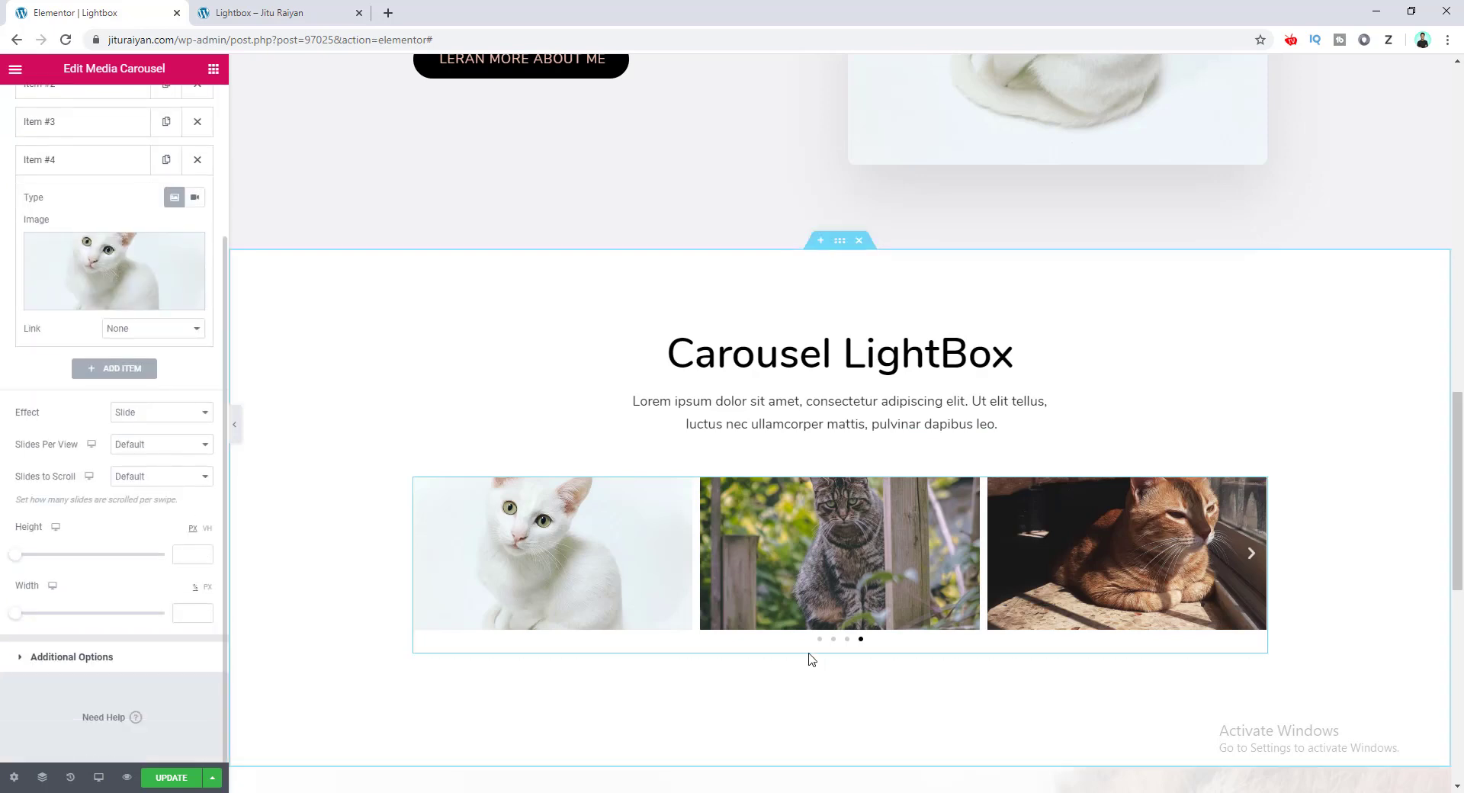
click(140, 665)
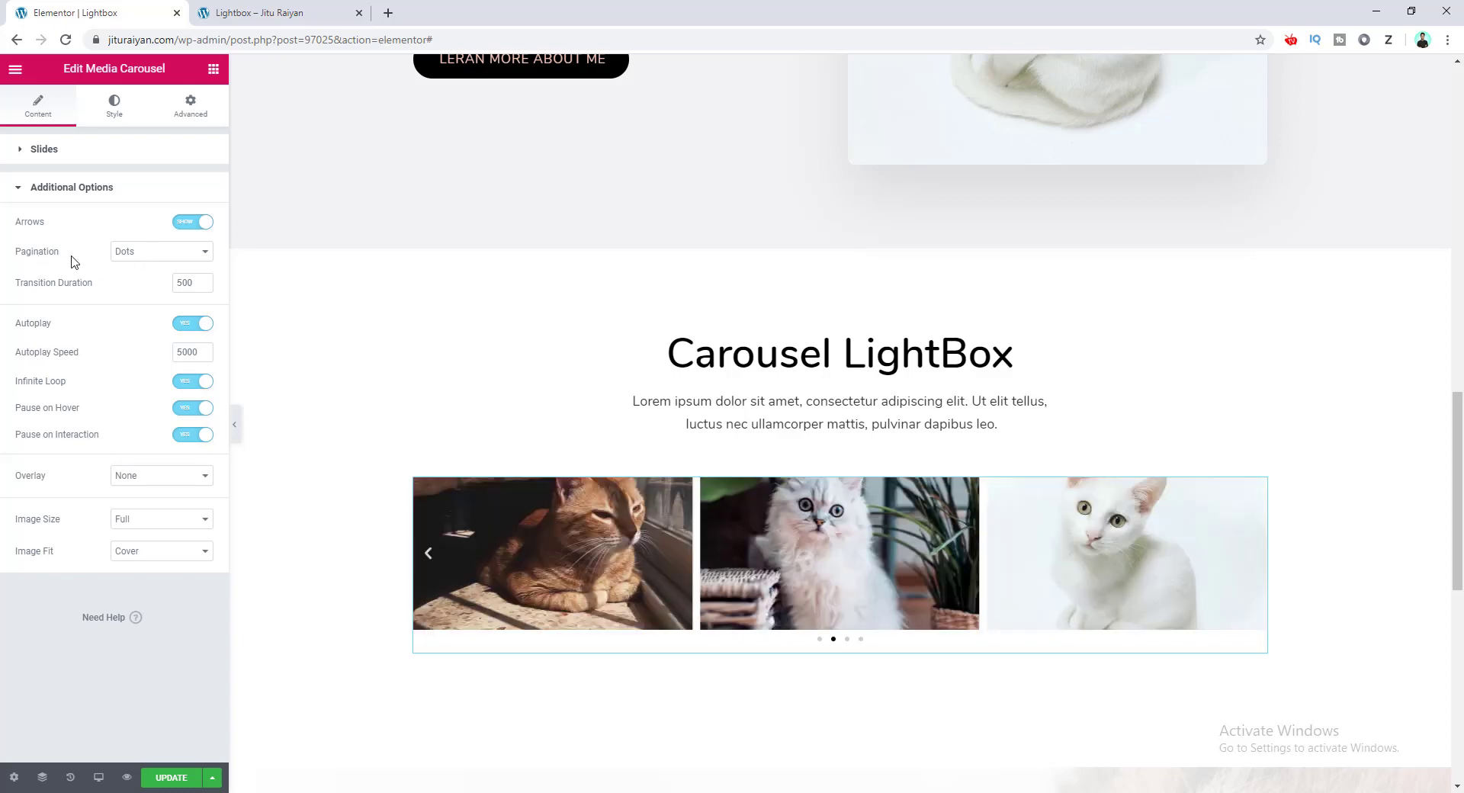
click(124, 252)
click(126, 268)
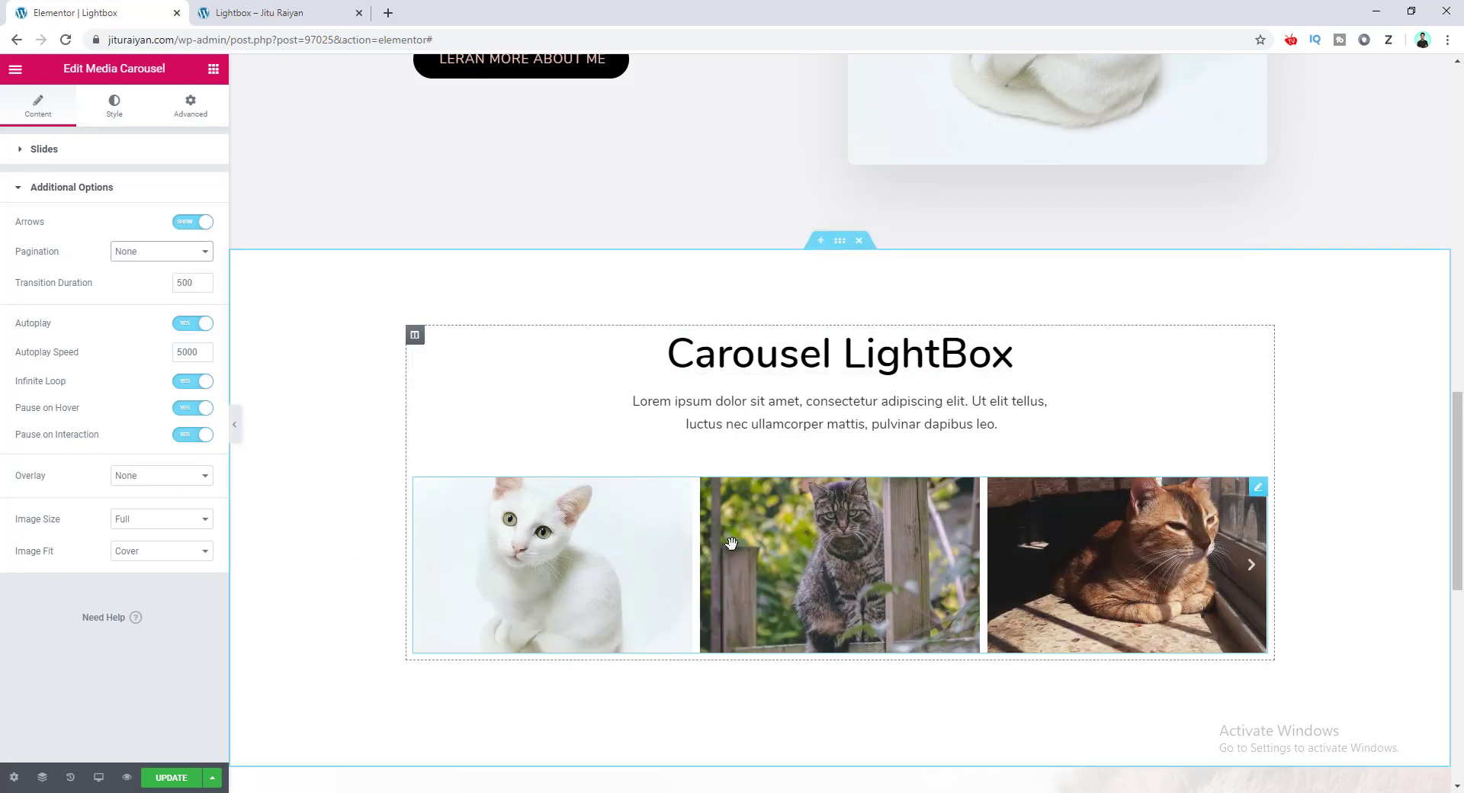
Set the height of the carousel slides to 360 px
click(140, 150)
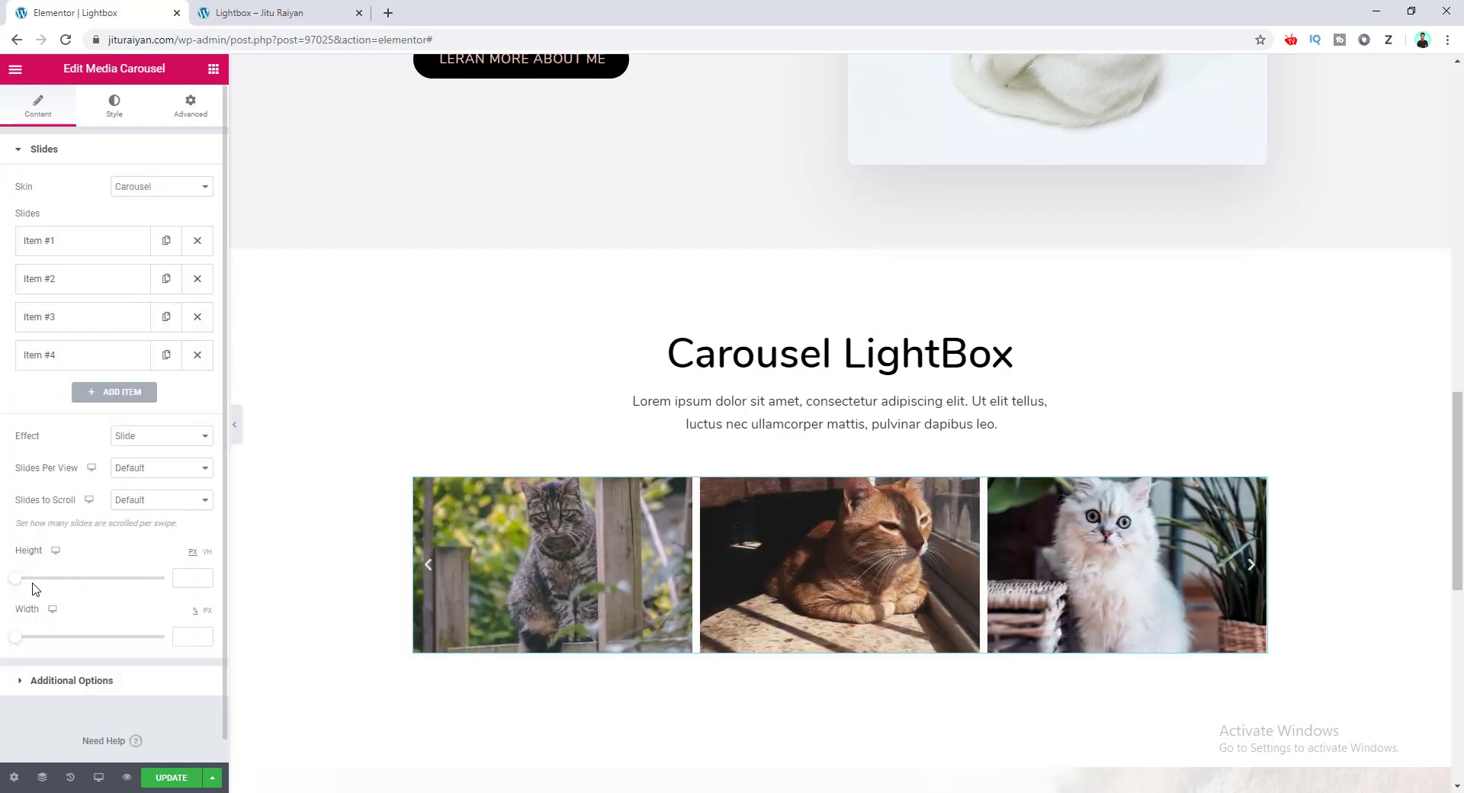
drag(13, 583, 58, 579)
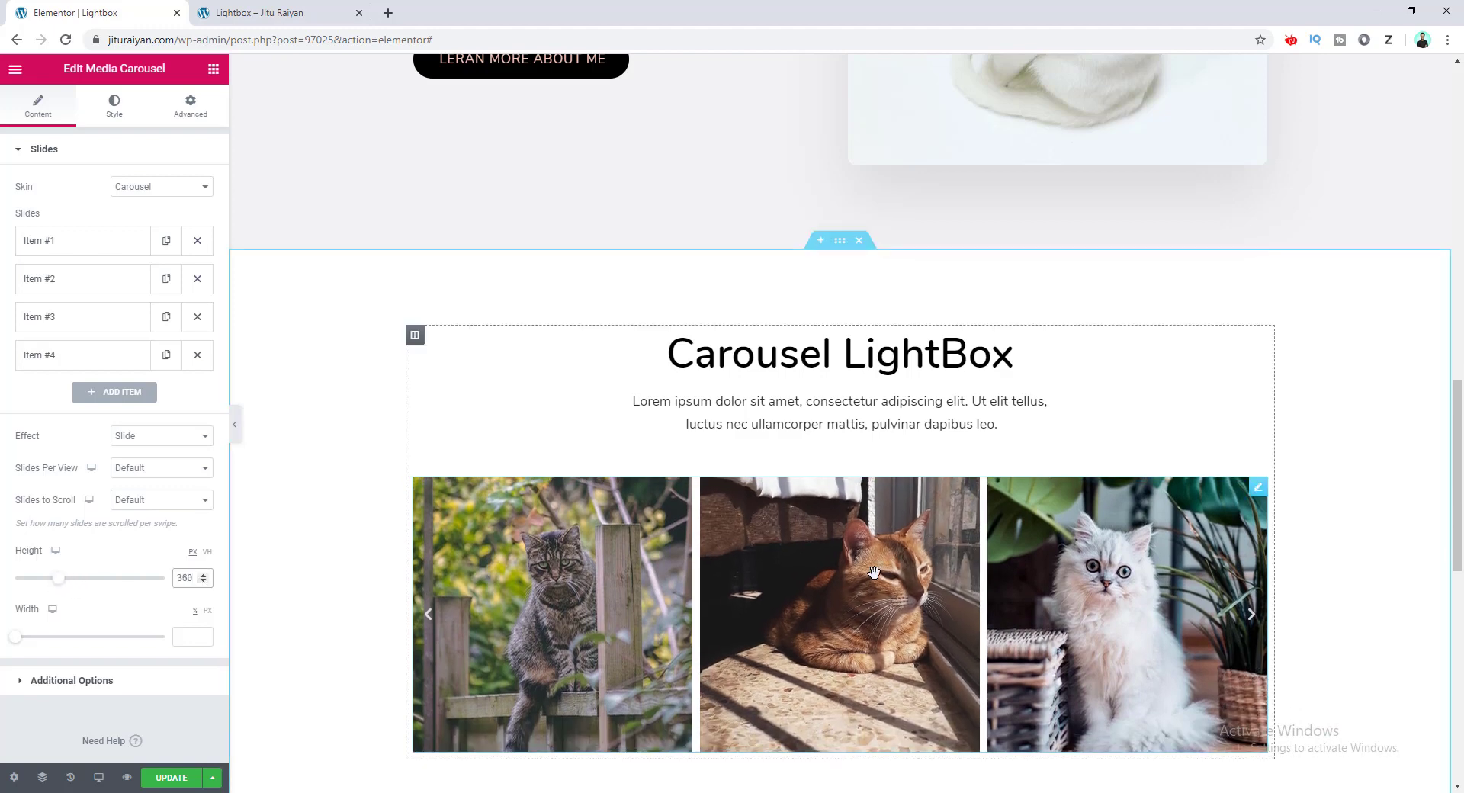
scroll(119, 595, down, 3)
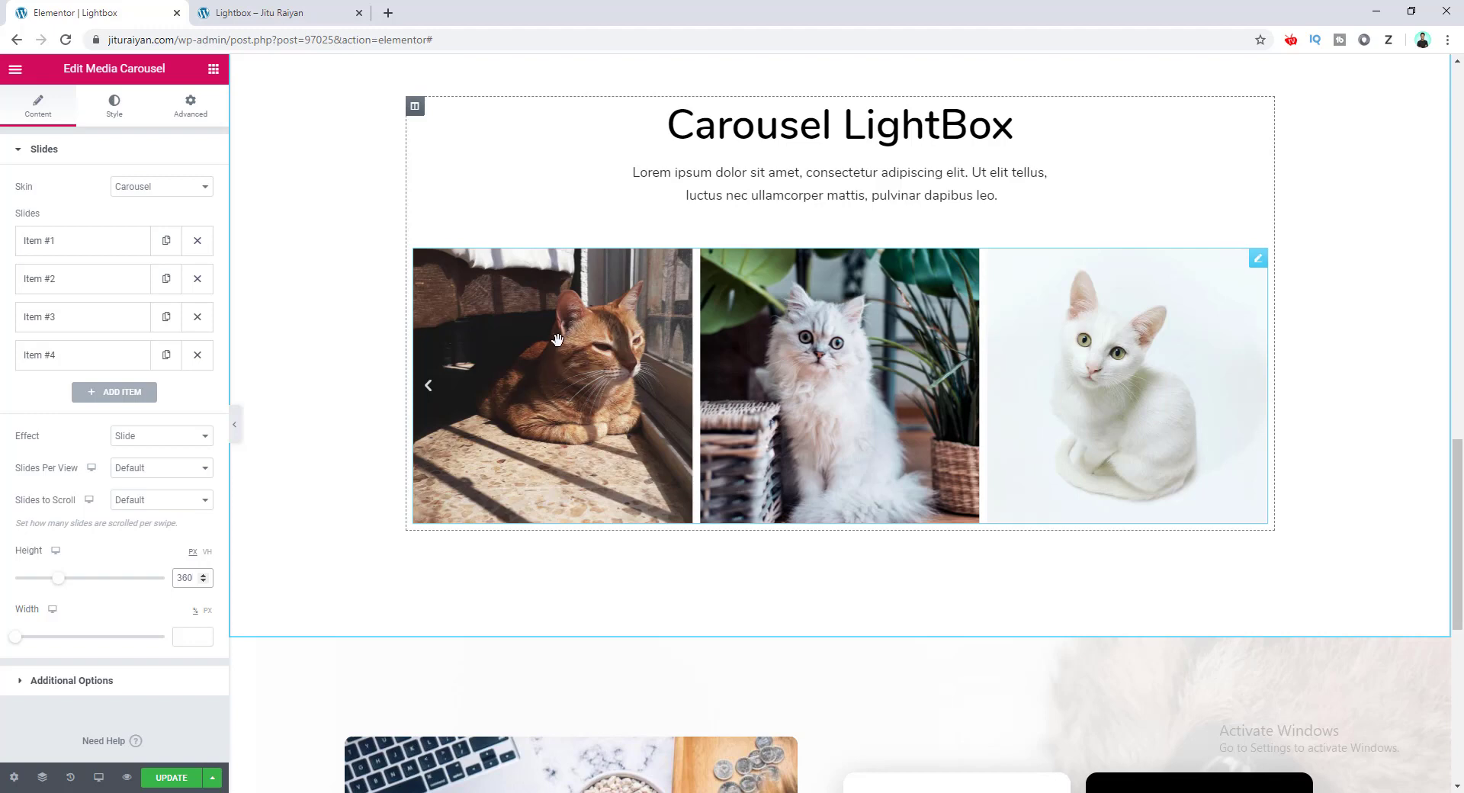
Set the link of all four carousel slides to Media File
click(118, 241)
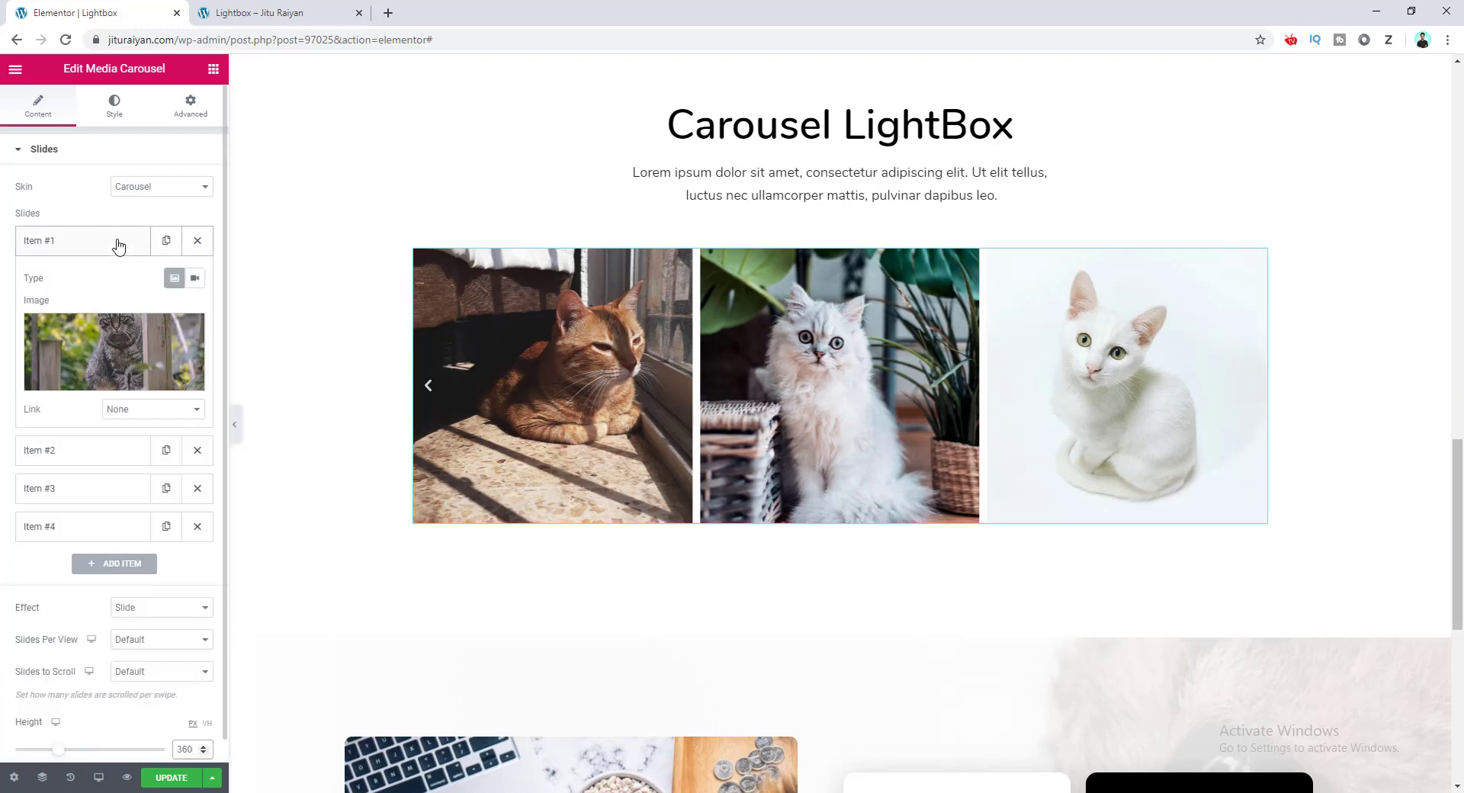
click(173, 416)
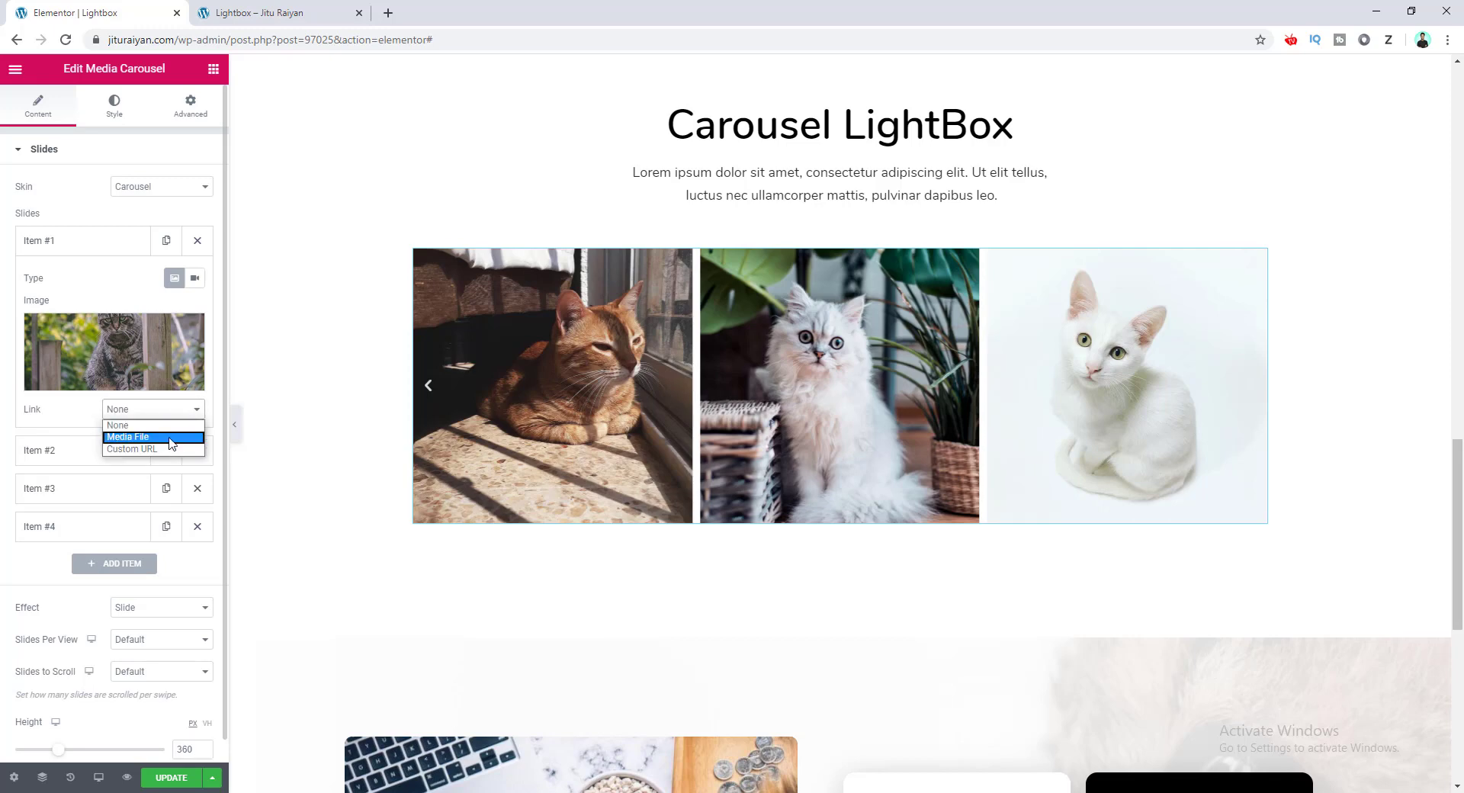
click(171, 438)
click(107, 454)
click(138, 447)
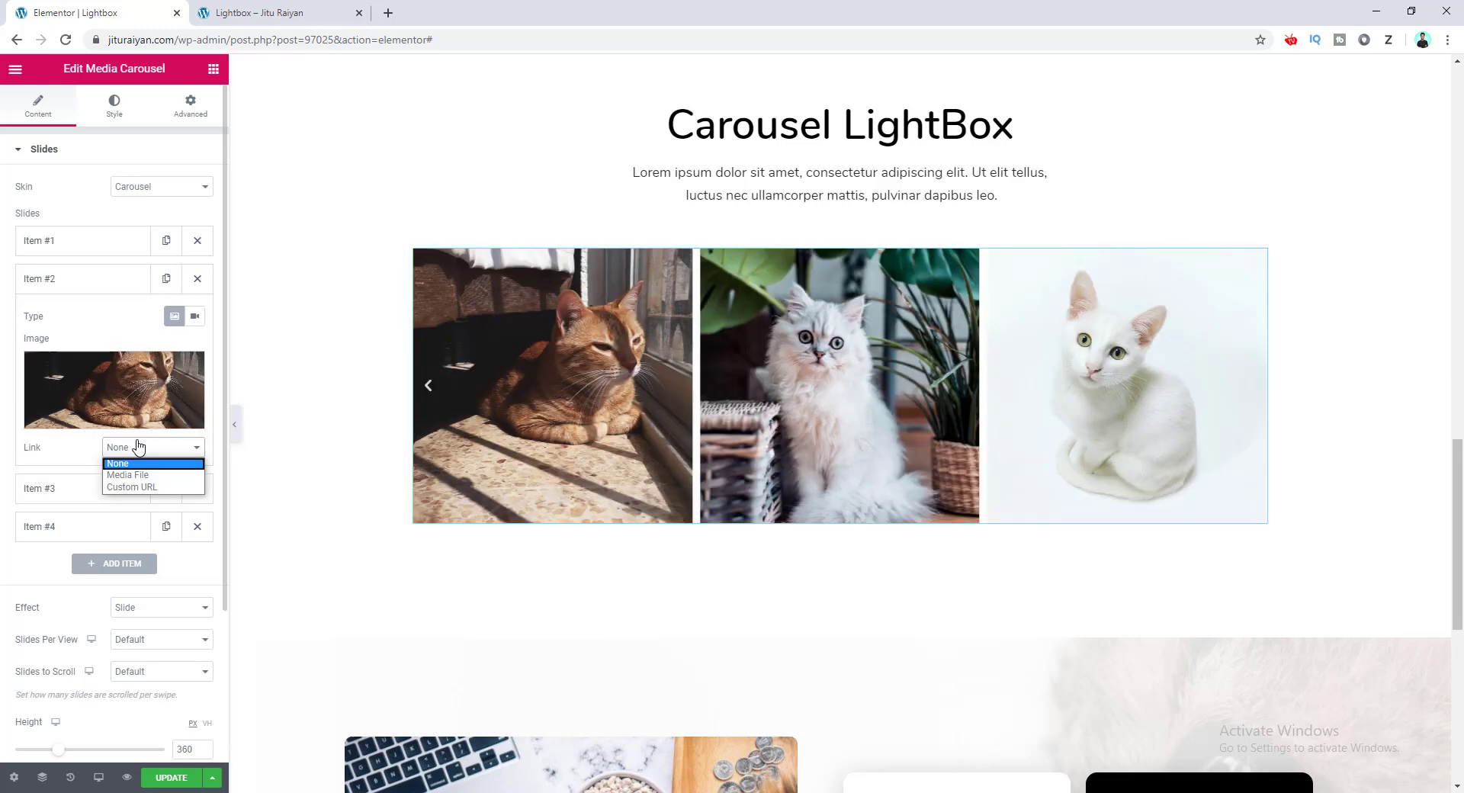
click(143, 474)
click(118, 492)
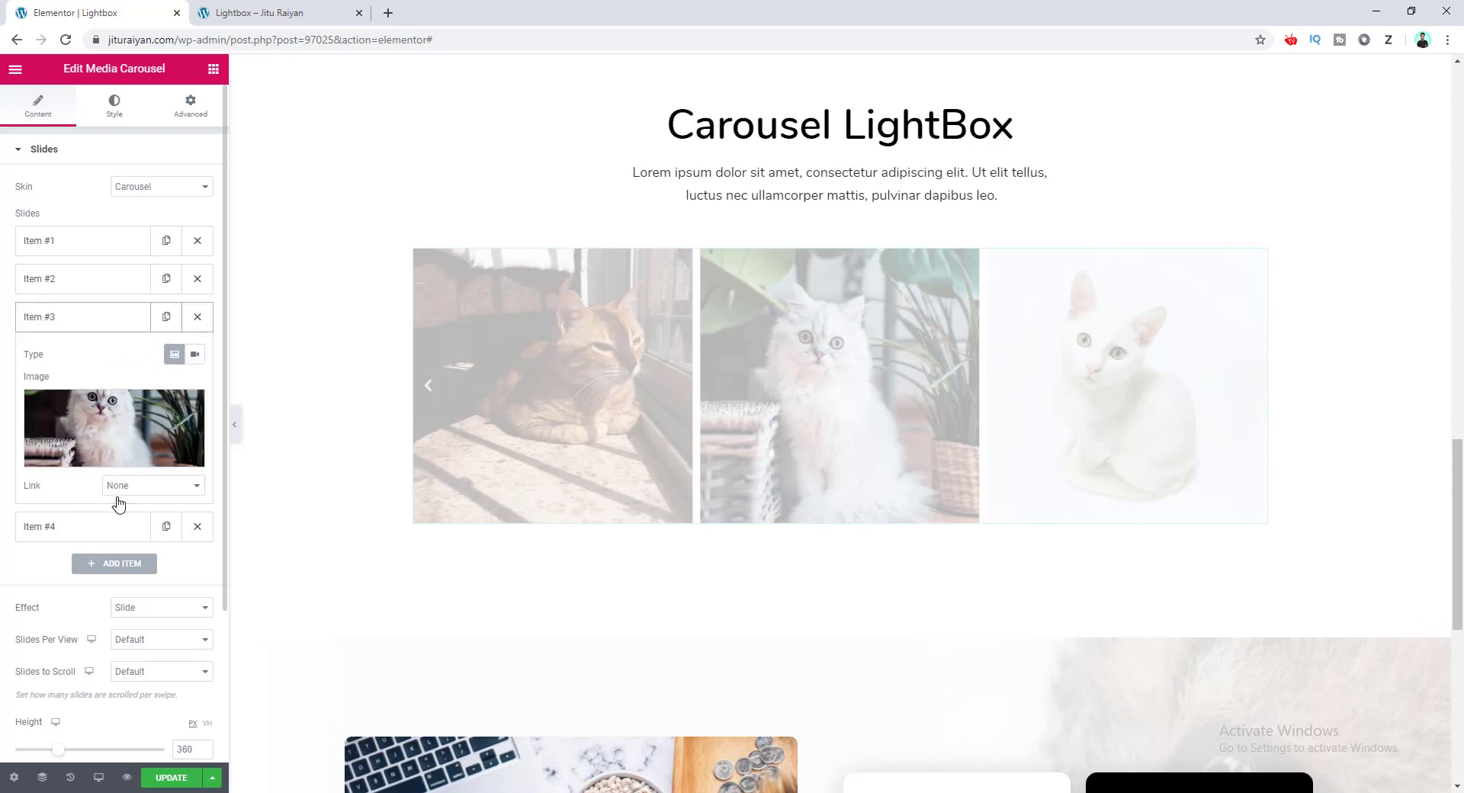
click(142, 492)
click(137, 512)
click(105, 527)
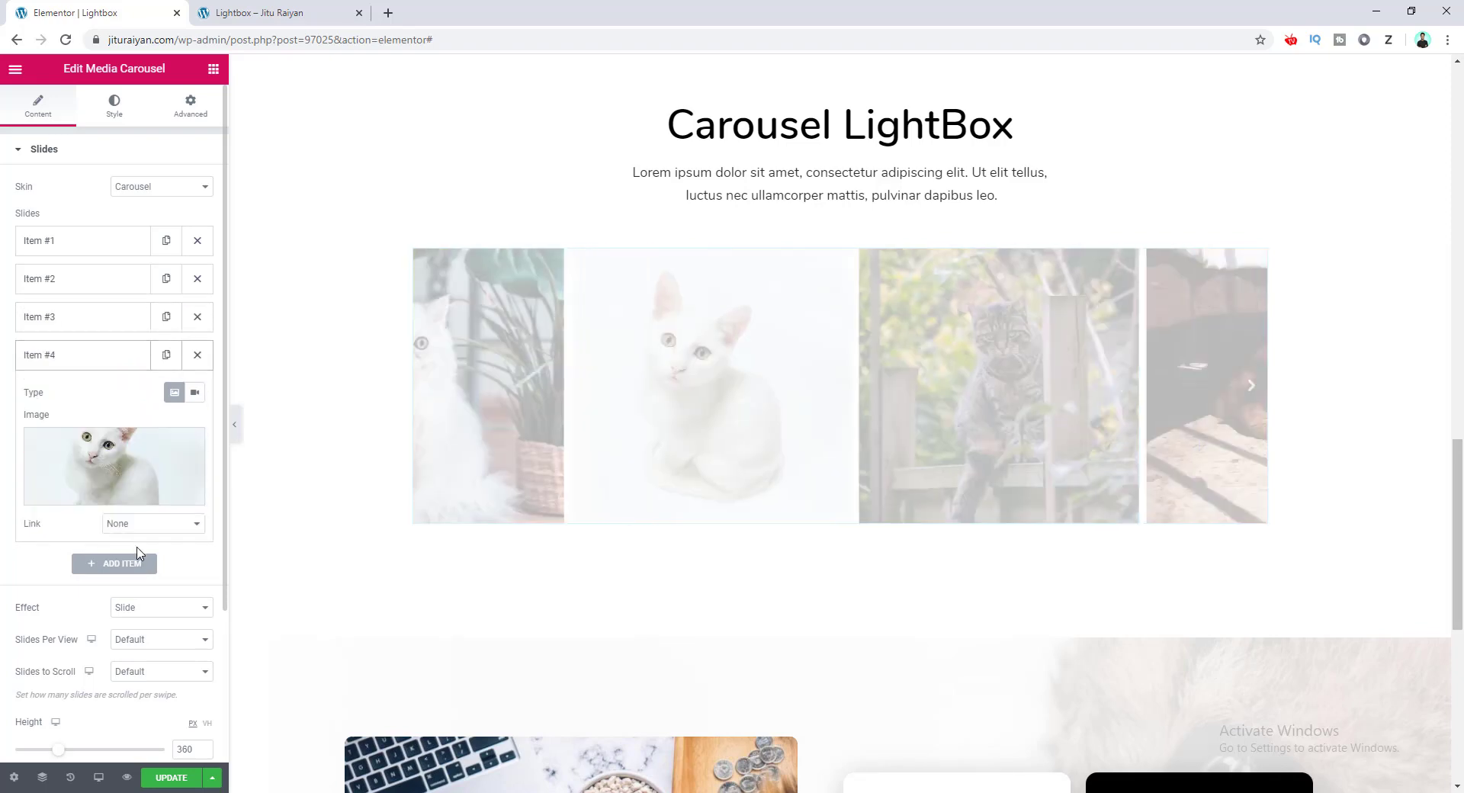
click(148, 532)
click(151, 551)
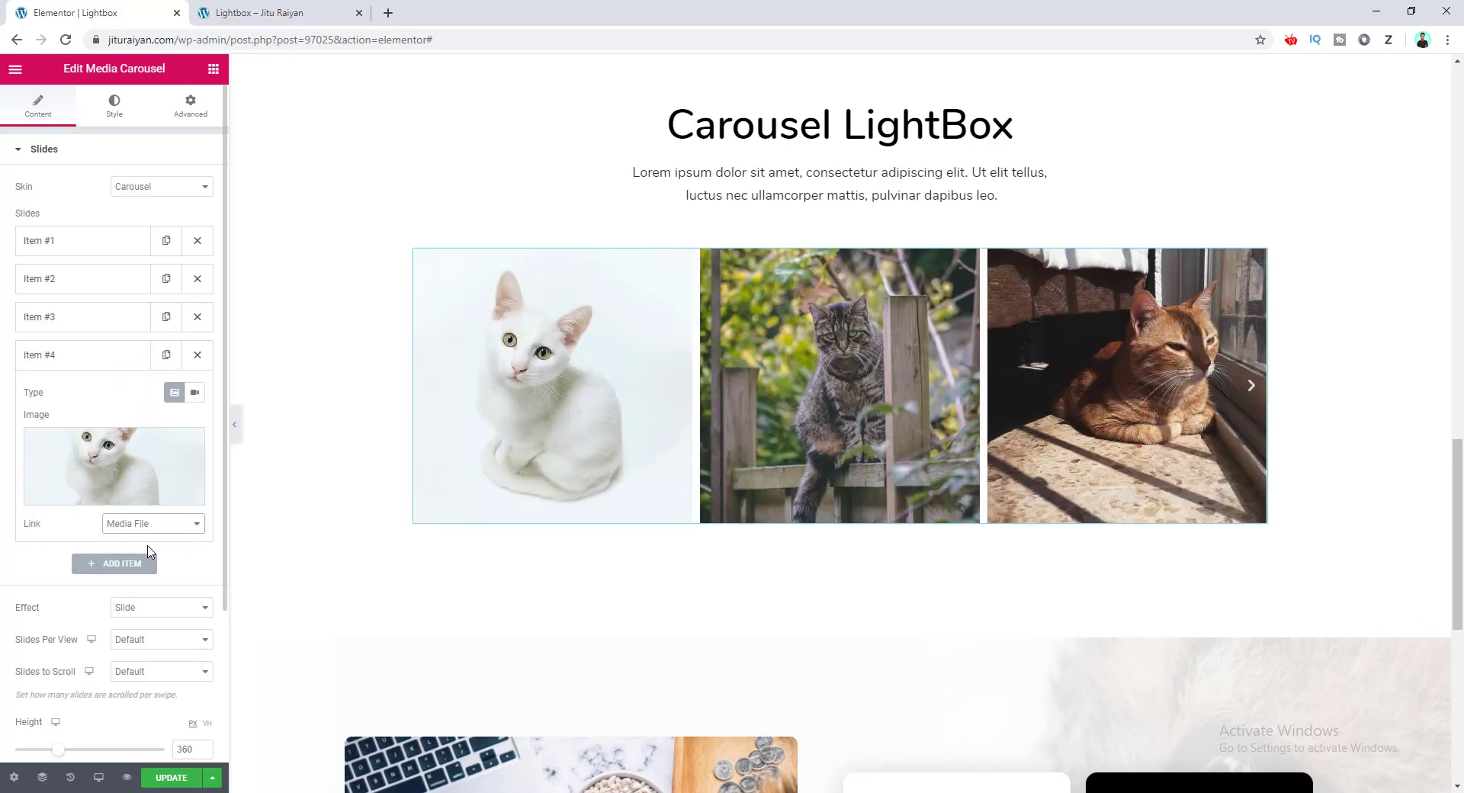
Preview the media carousel's lightbox, page forward through its cat images and close it
click(565, 351)
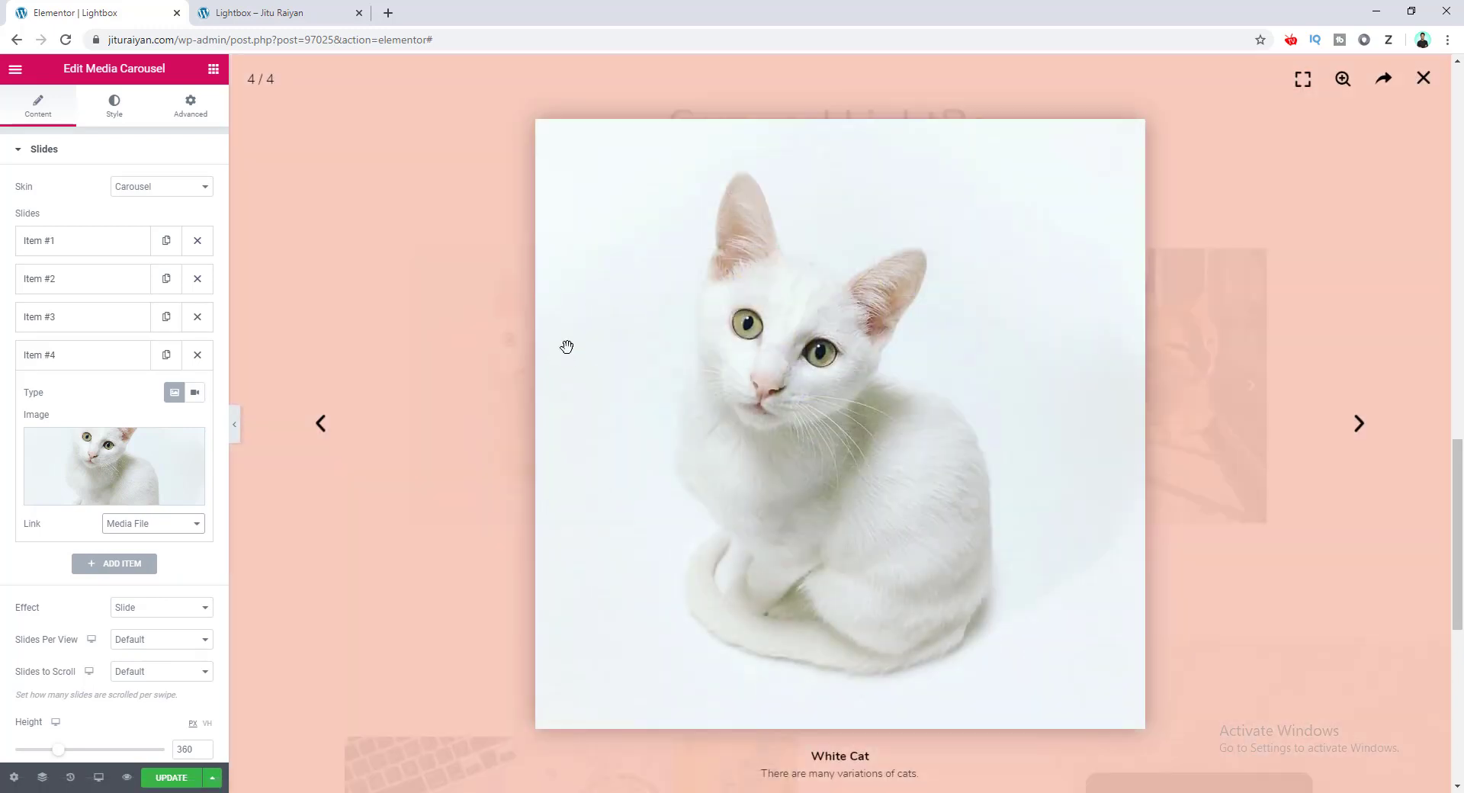
click(1360, 424)
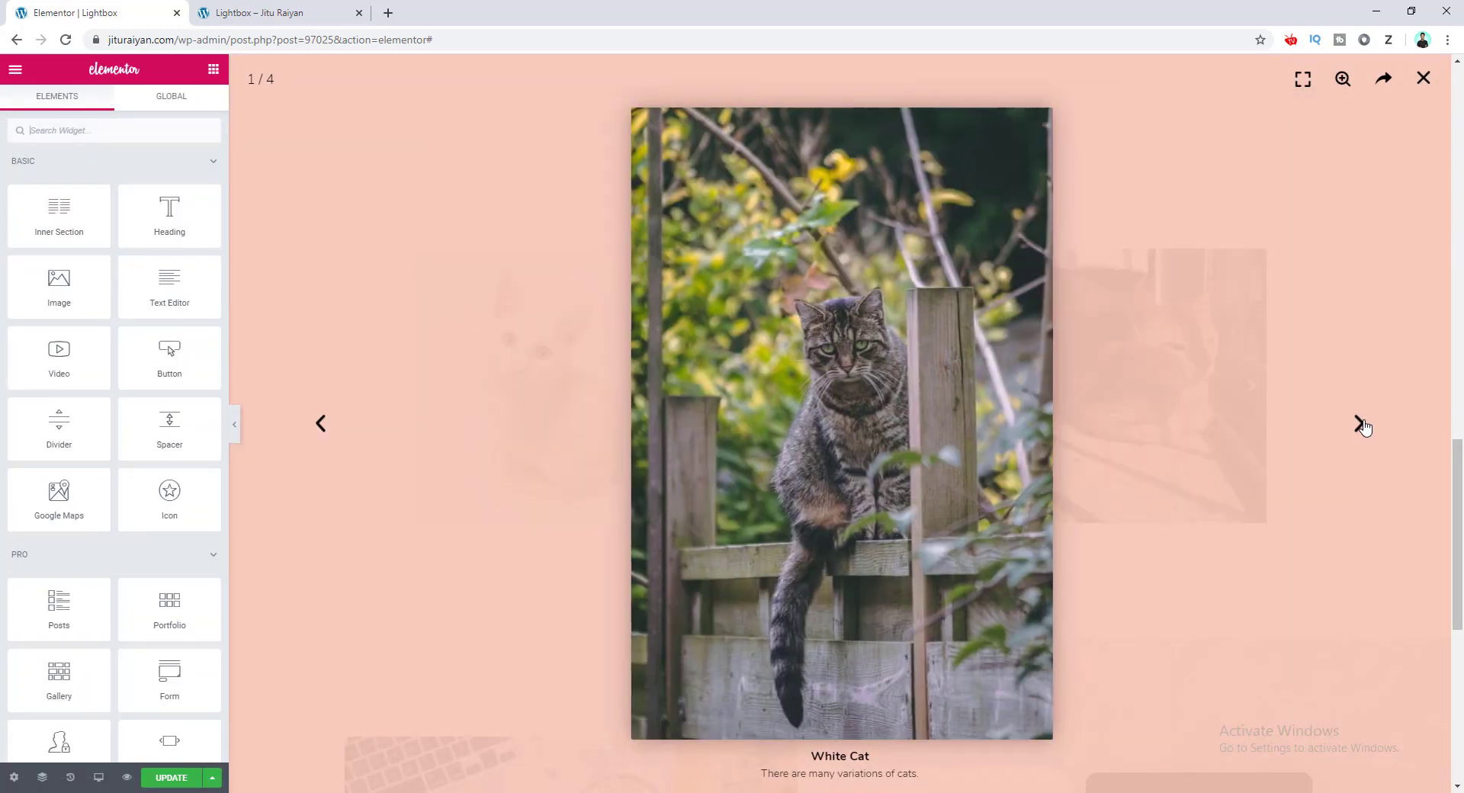
click(1360, 424)
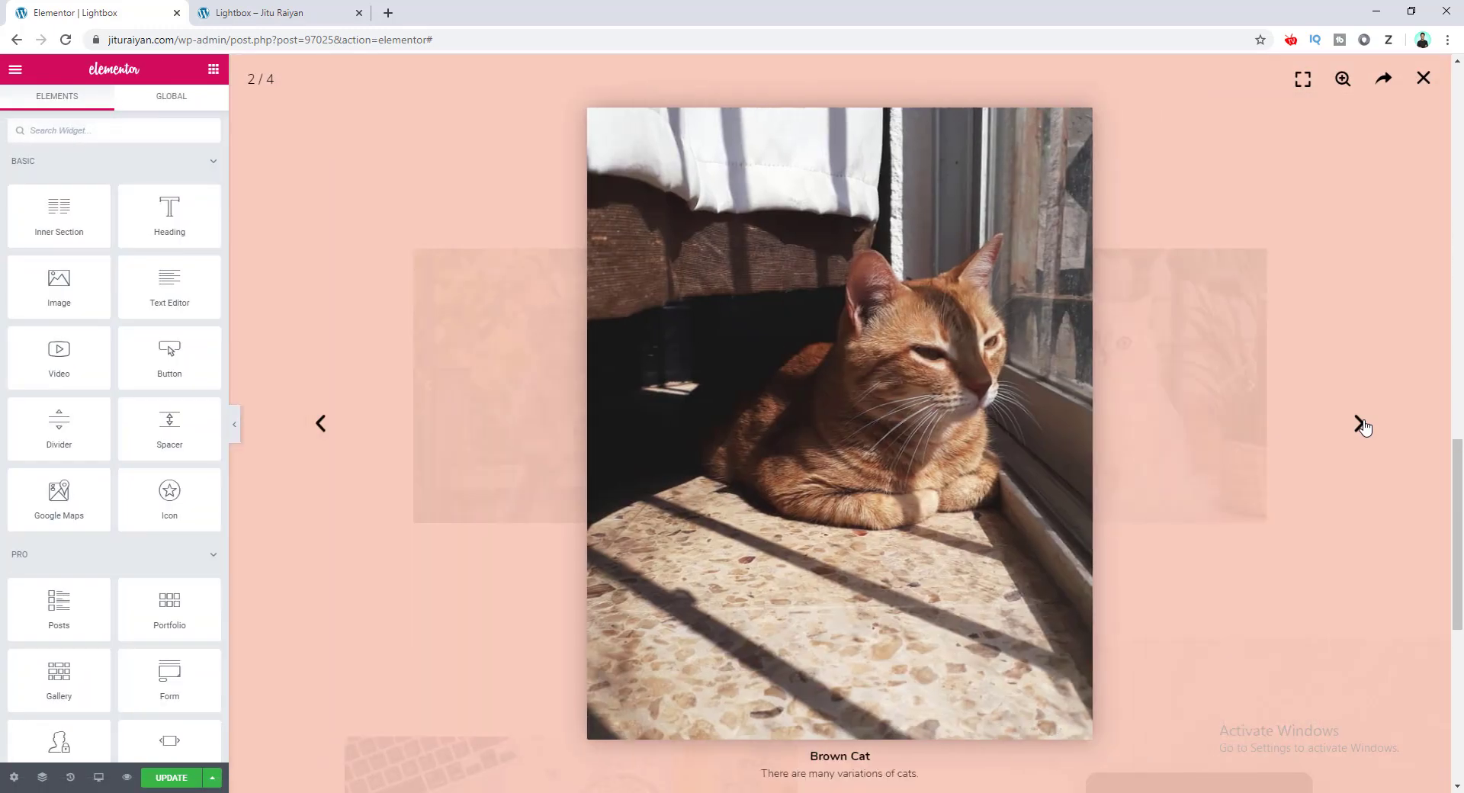
click(1361, 425)
click(1412, 199)
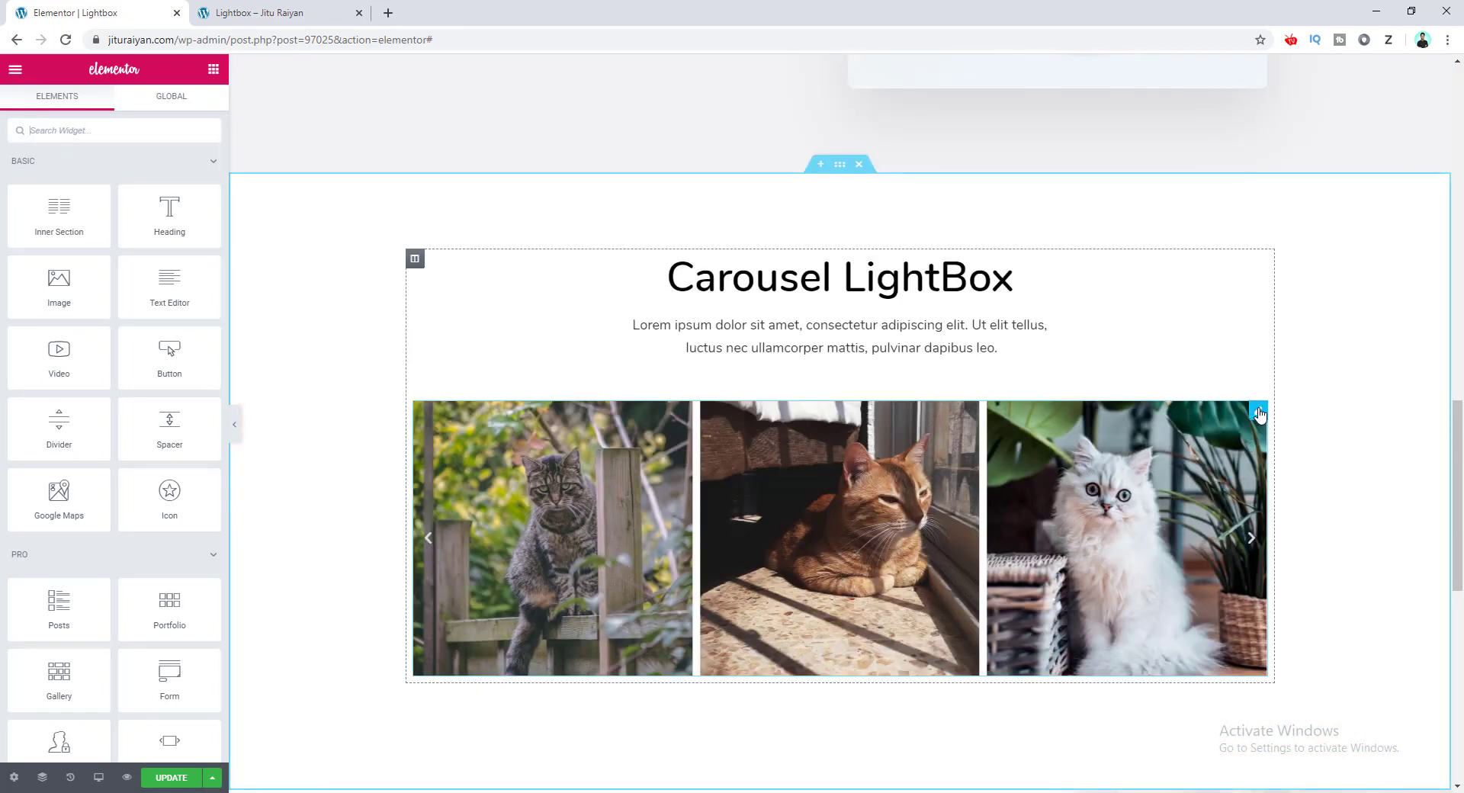
Set the media carousel's lightbox background color to the saved crimson swatch #E8204F, with its lightbox open as a preview
click(1260, 415)
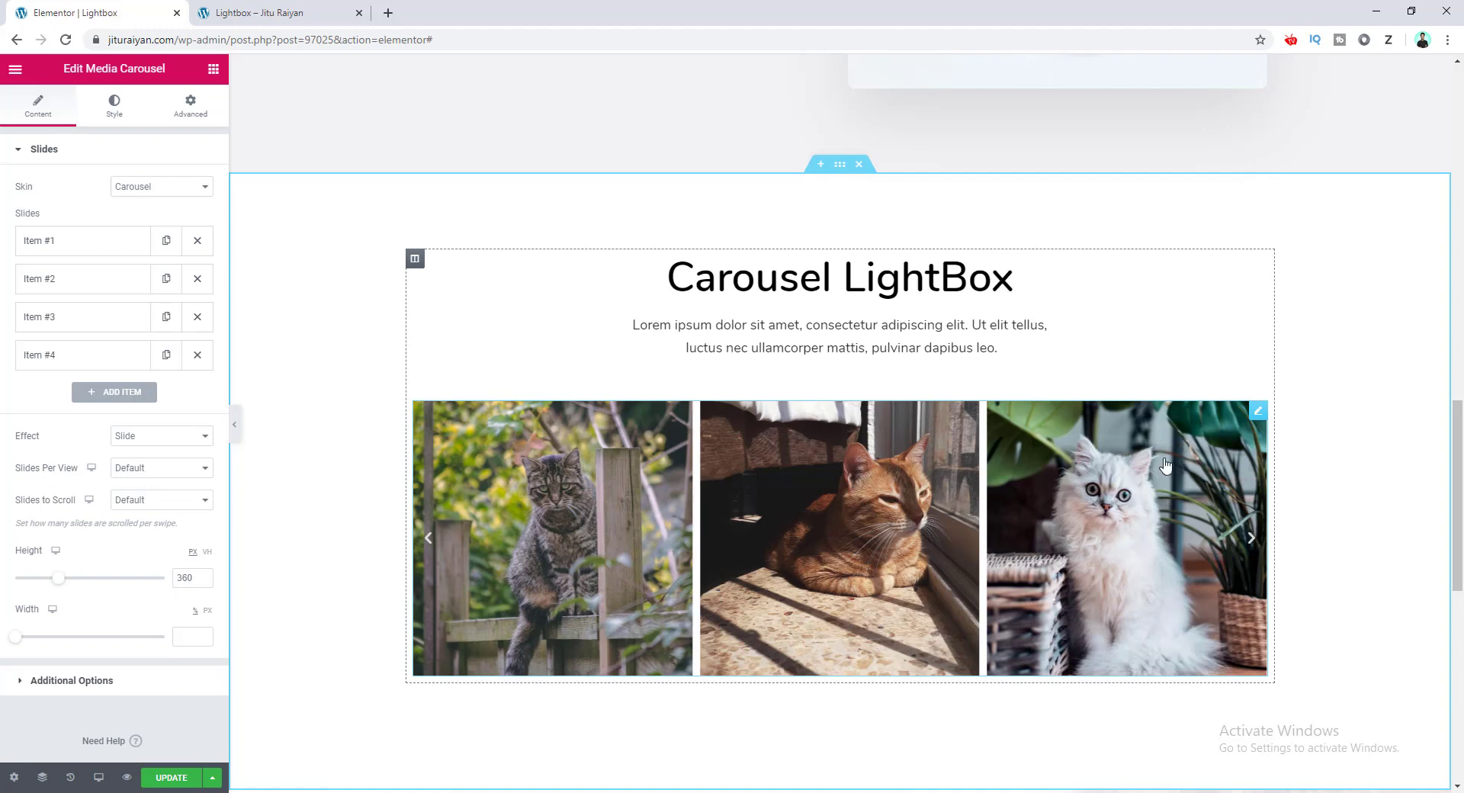
click(115, 107)
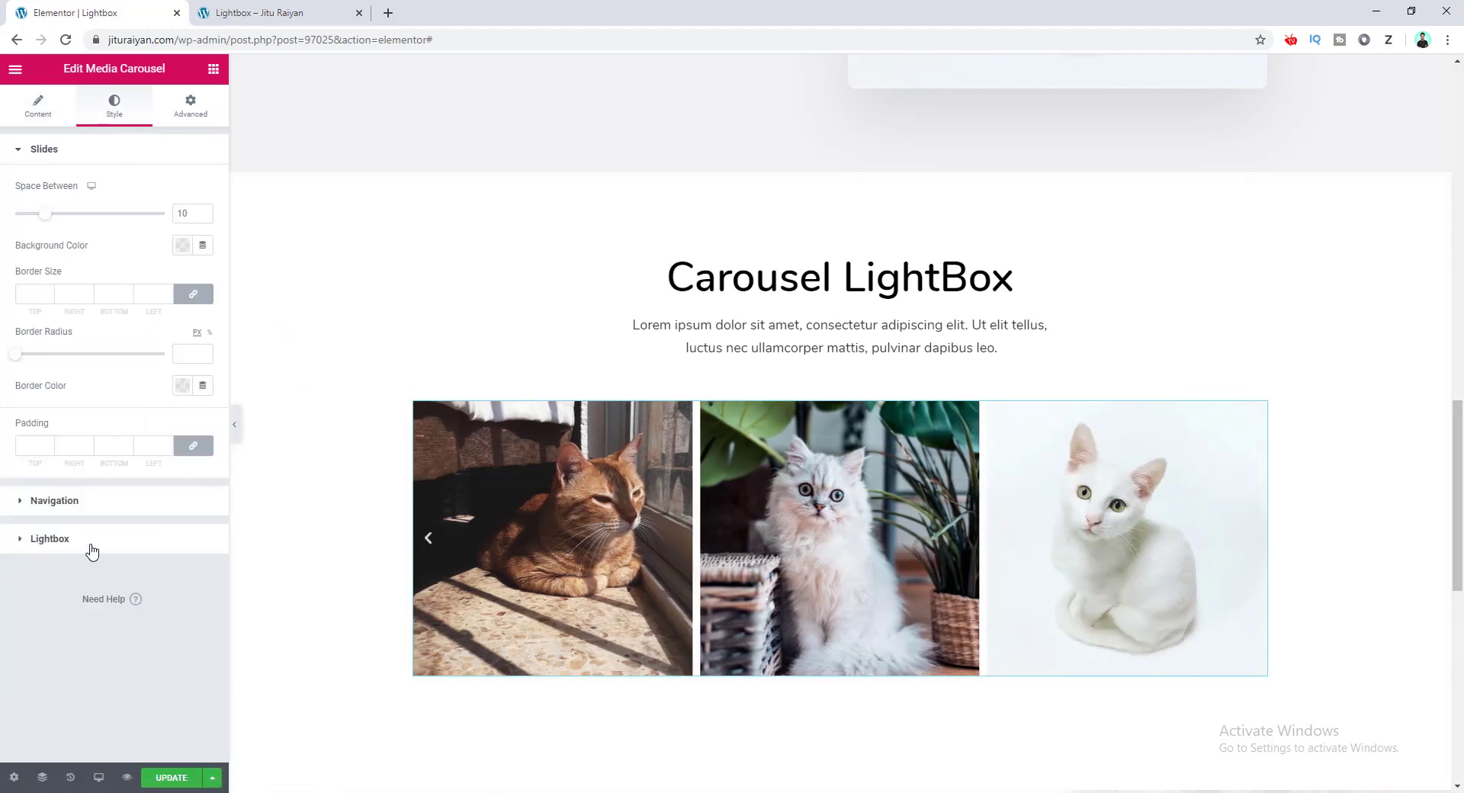
click(49, 538)
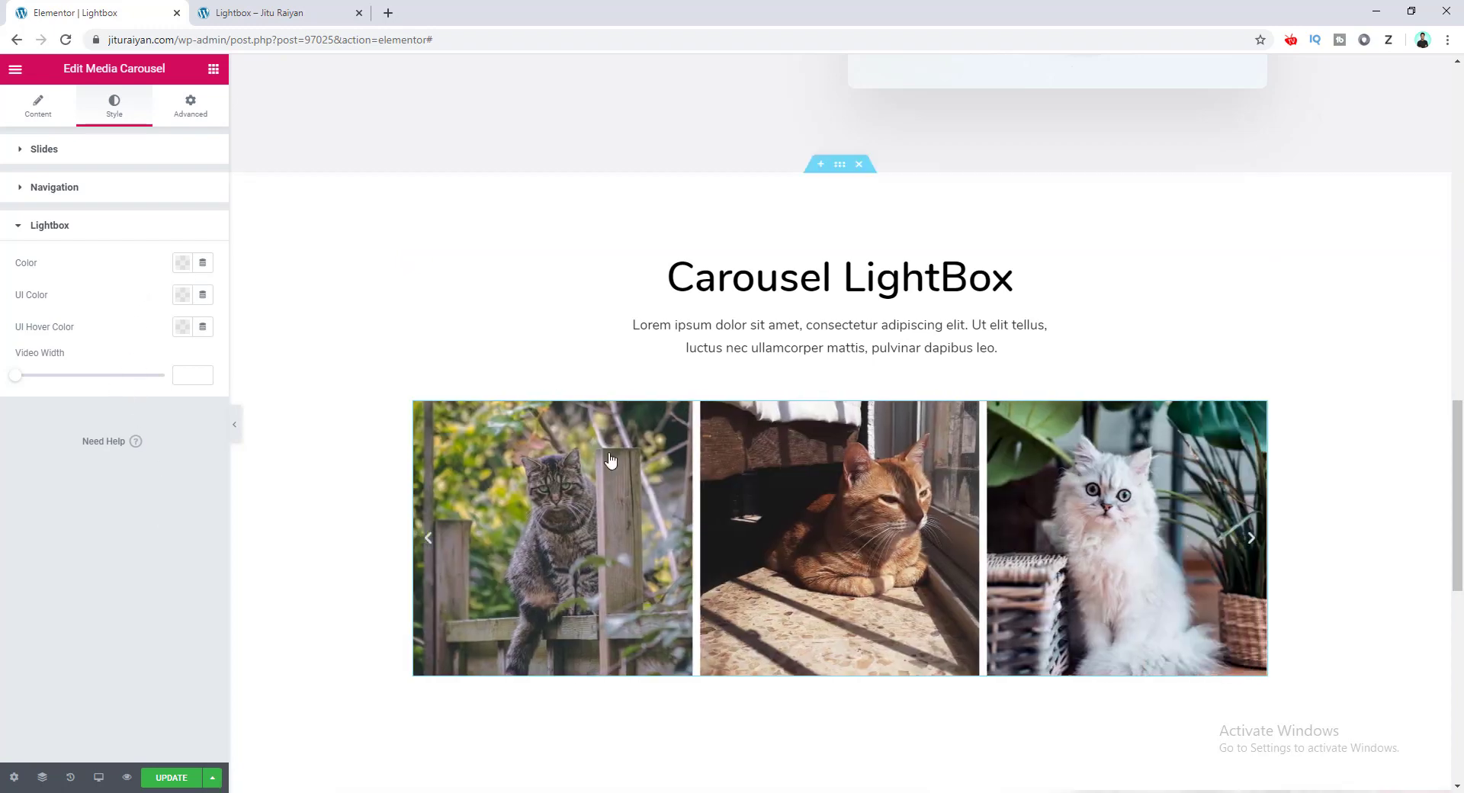
click(560, 540)
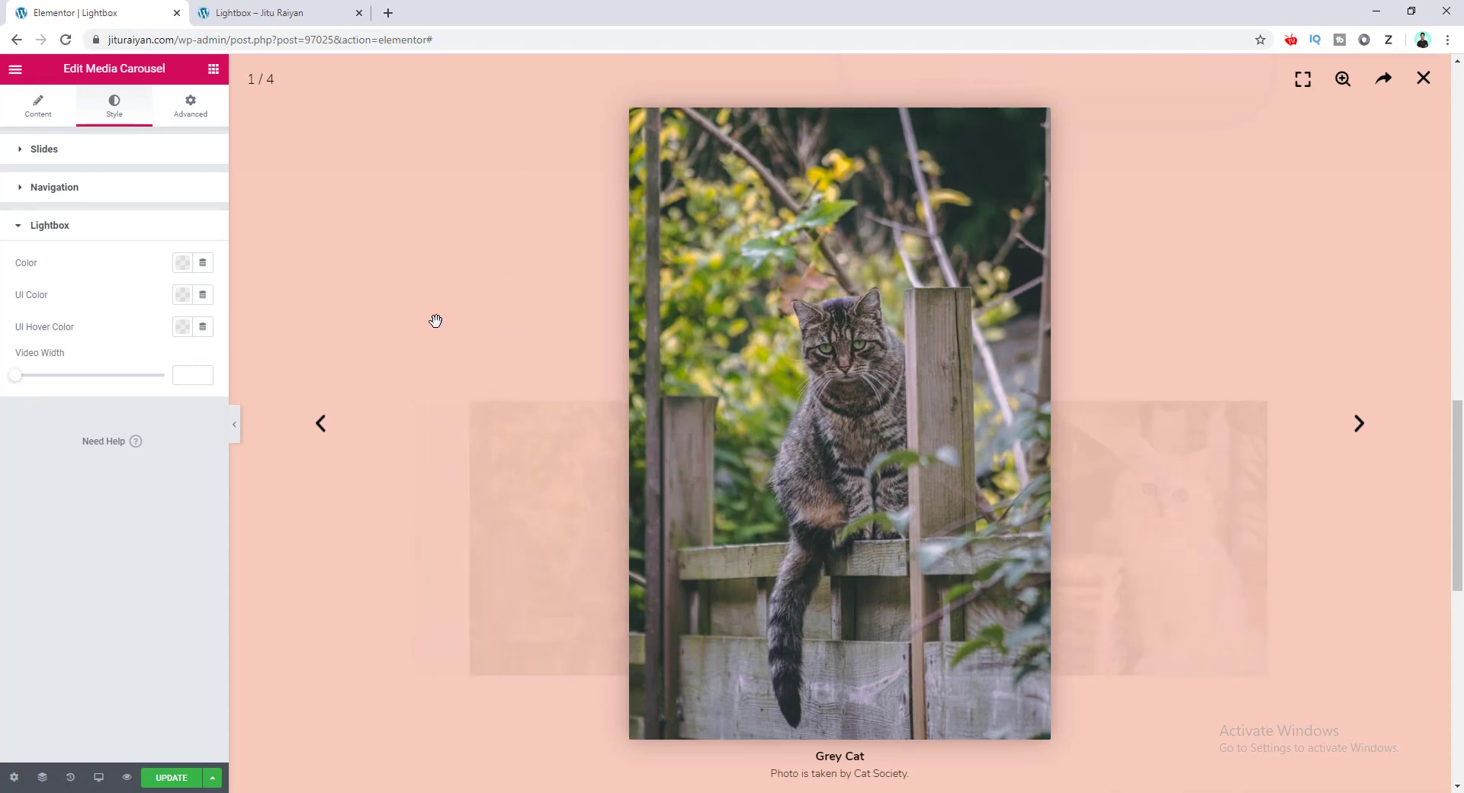
click(184, 263)
click(242, 363)
click(240, 382)
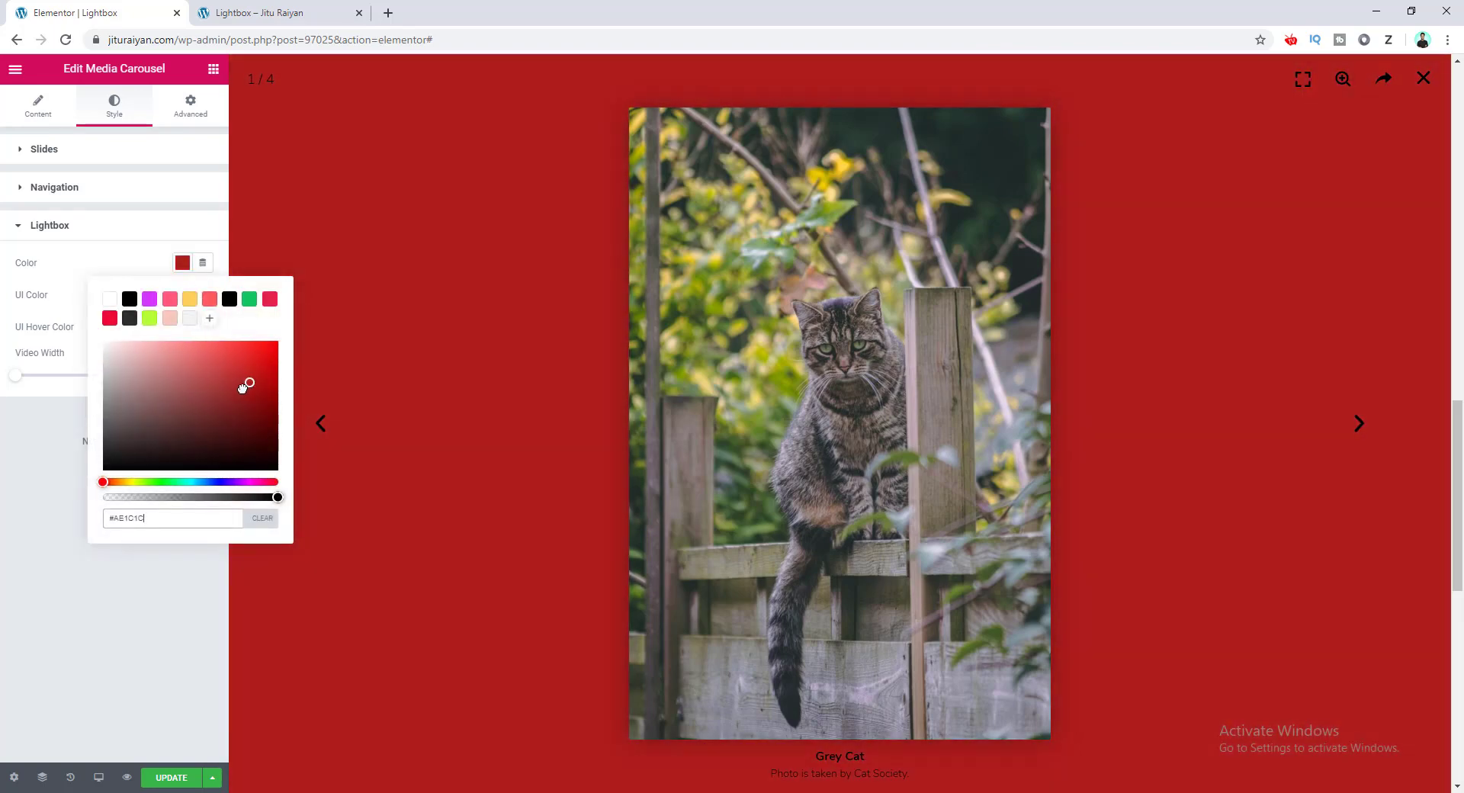
click(271, 299)
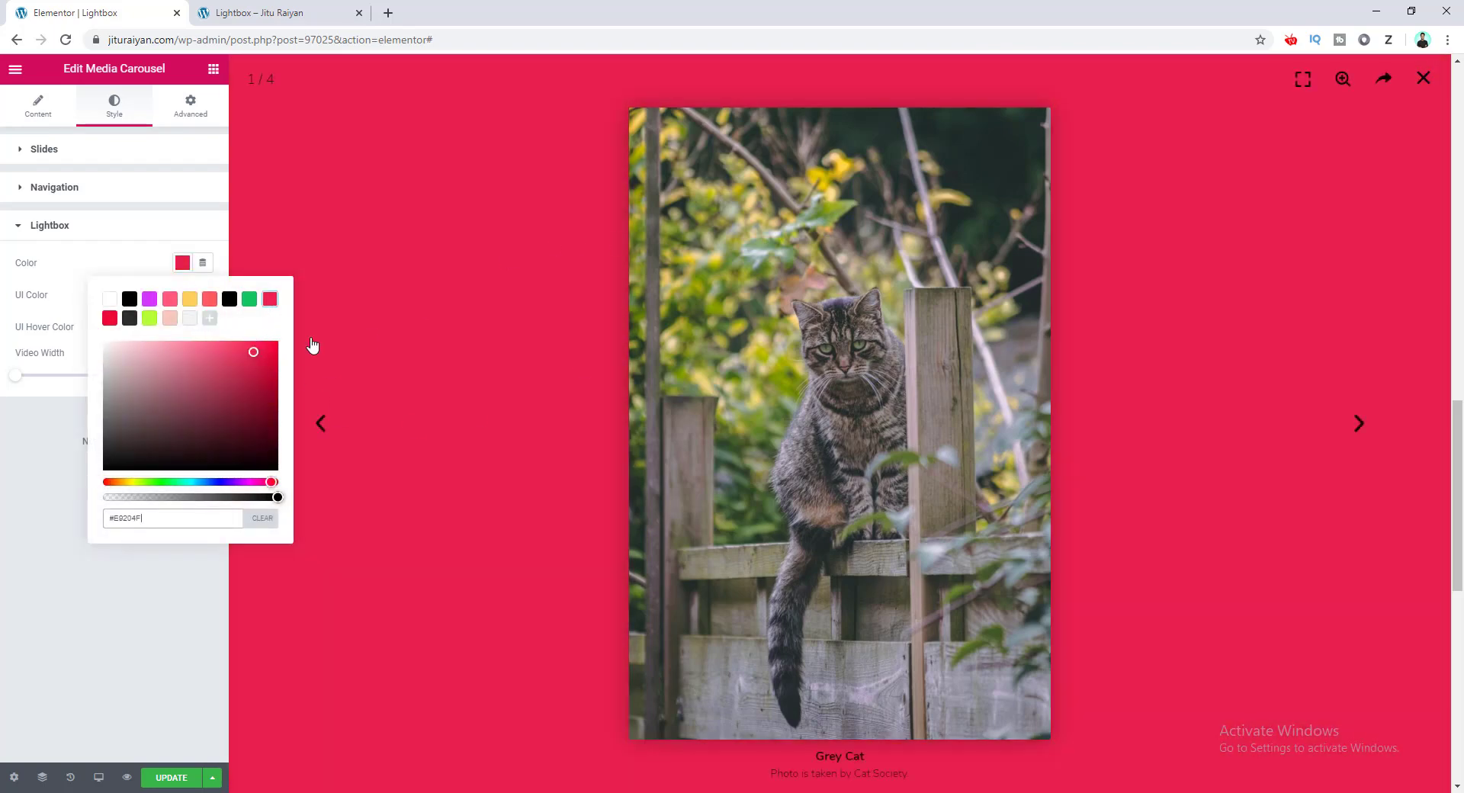
click(73, 261)
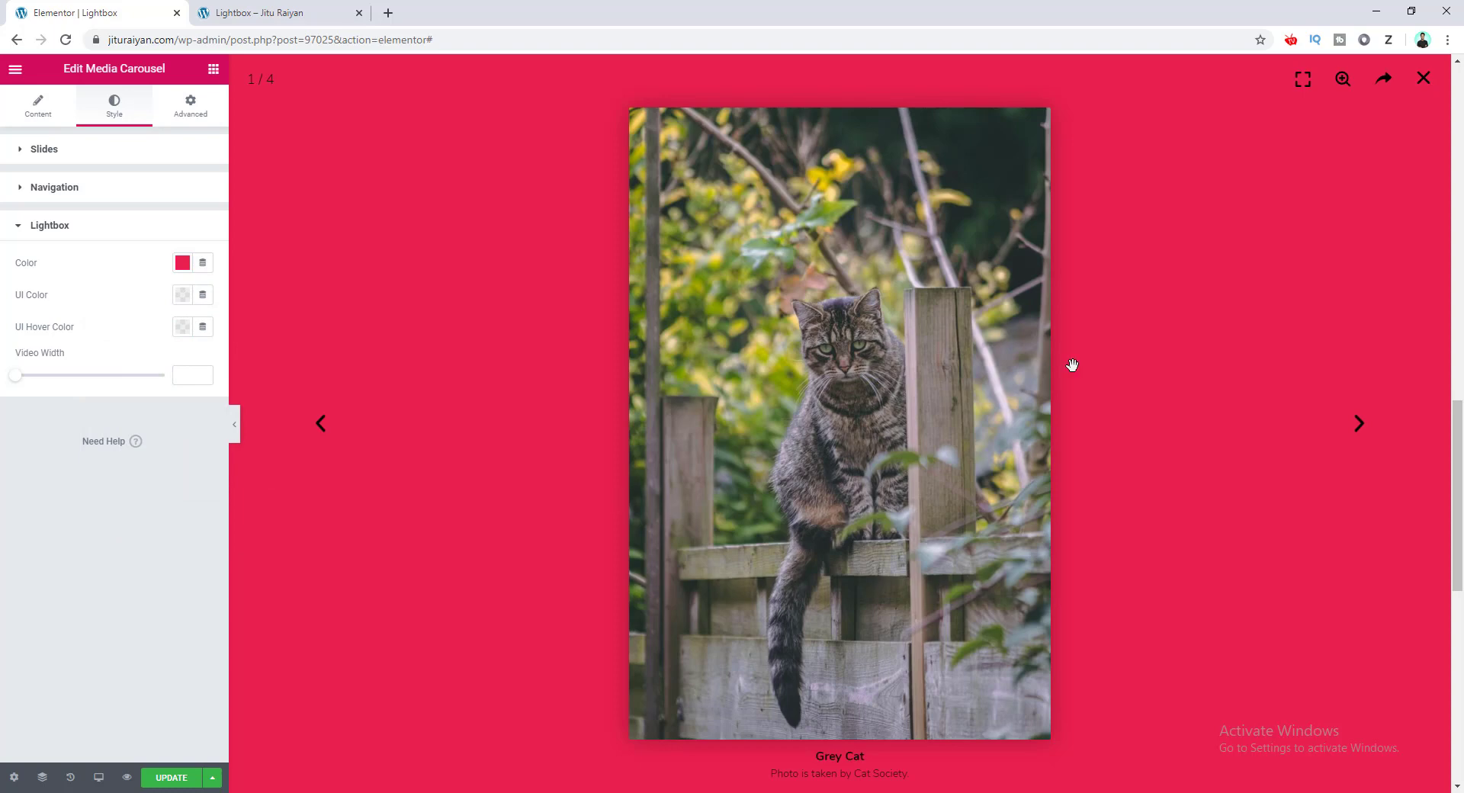
click(1424, 79)
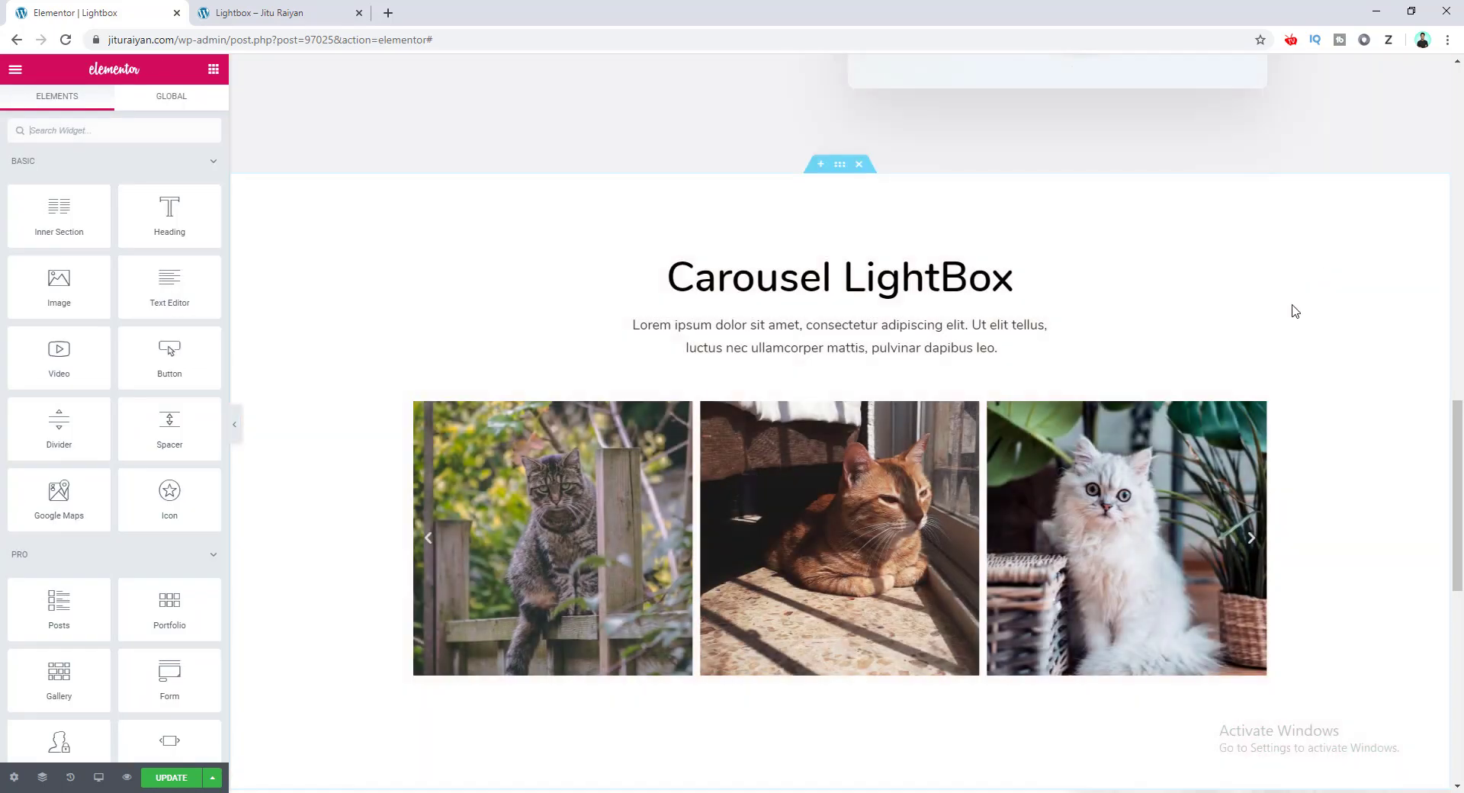
Open the white cat picture in the Image LightBox section to check its lightbox color, and close it
scroll(1292, 310, up, 10)
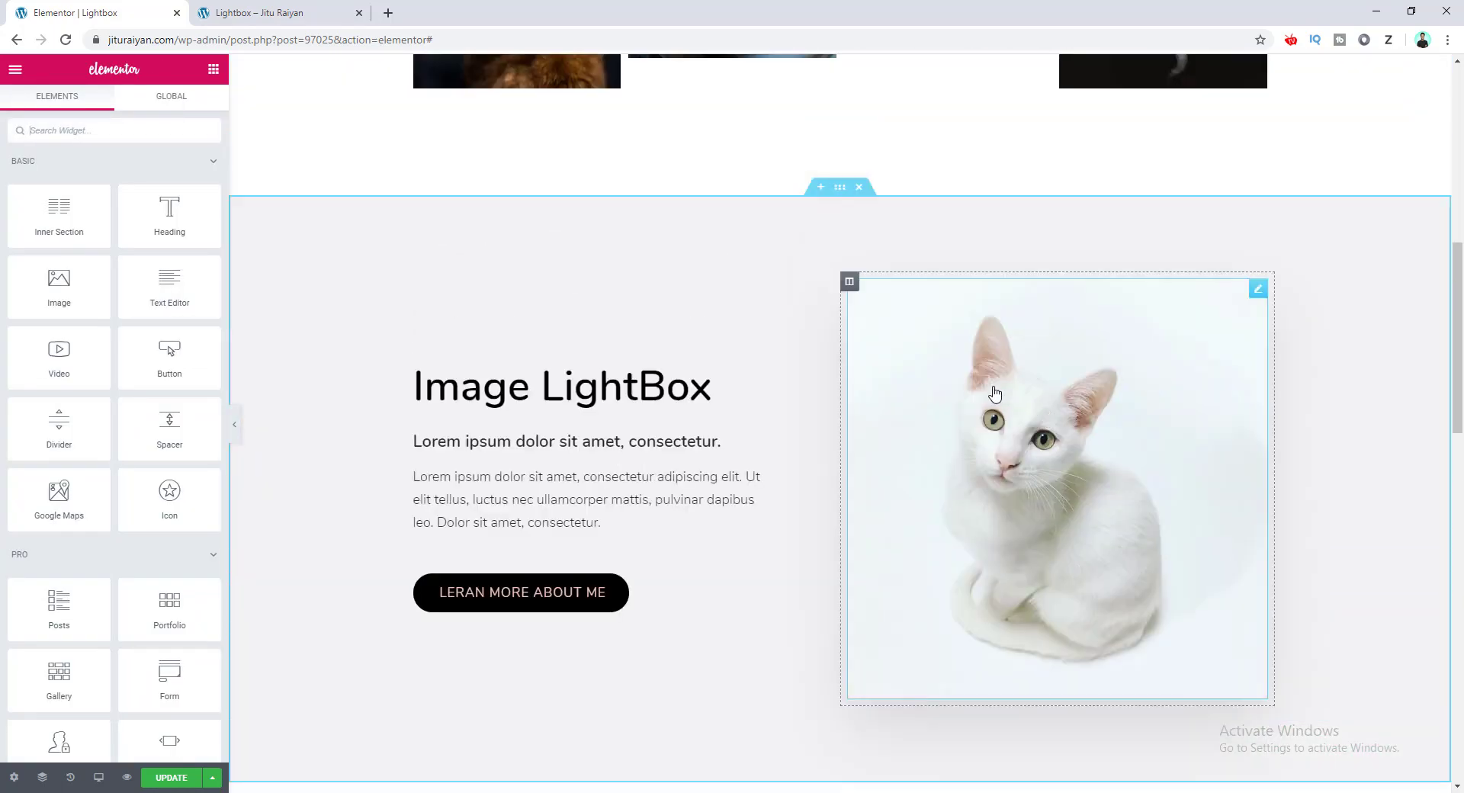
click(1063, 400)
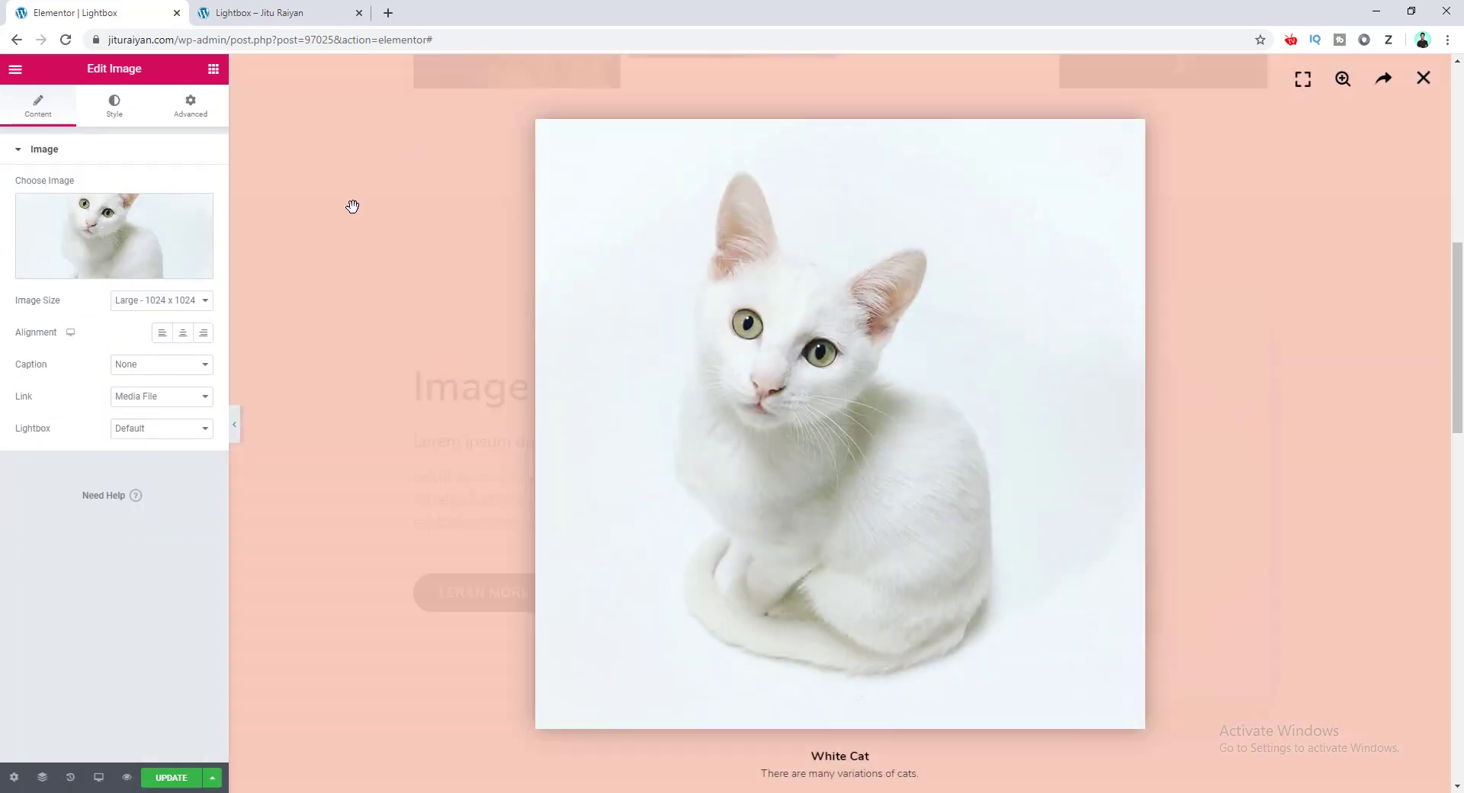
click(415, 255)
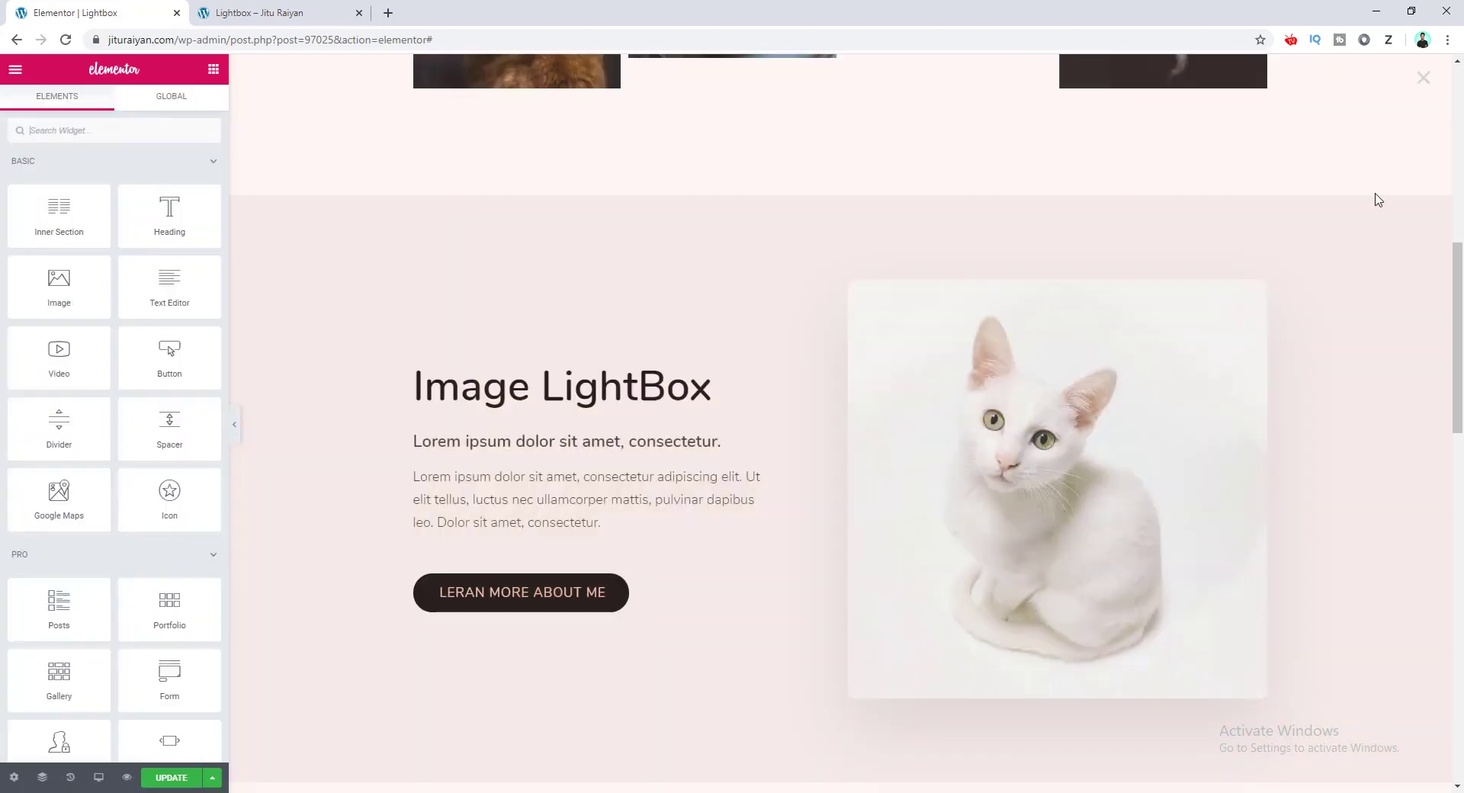
scroll(1373, 196, down, 7)
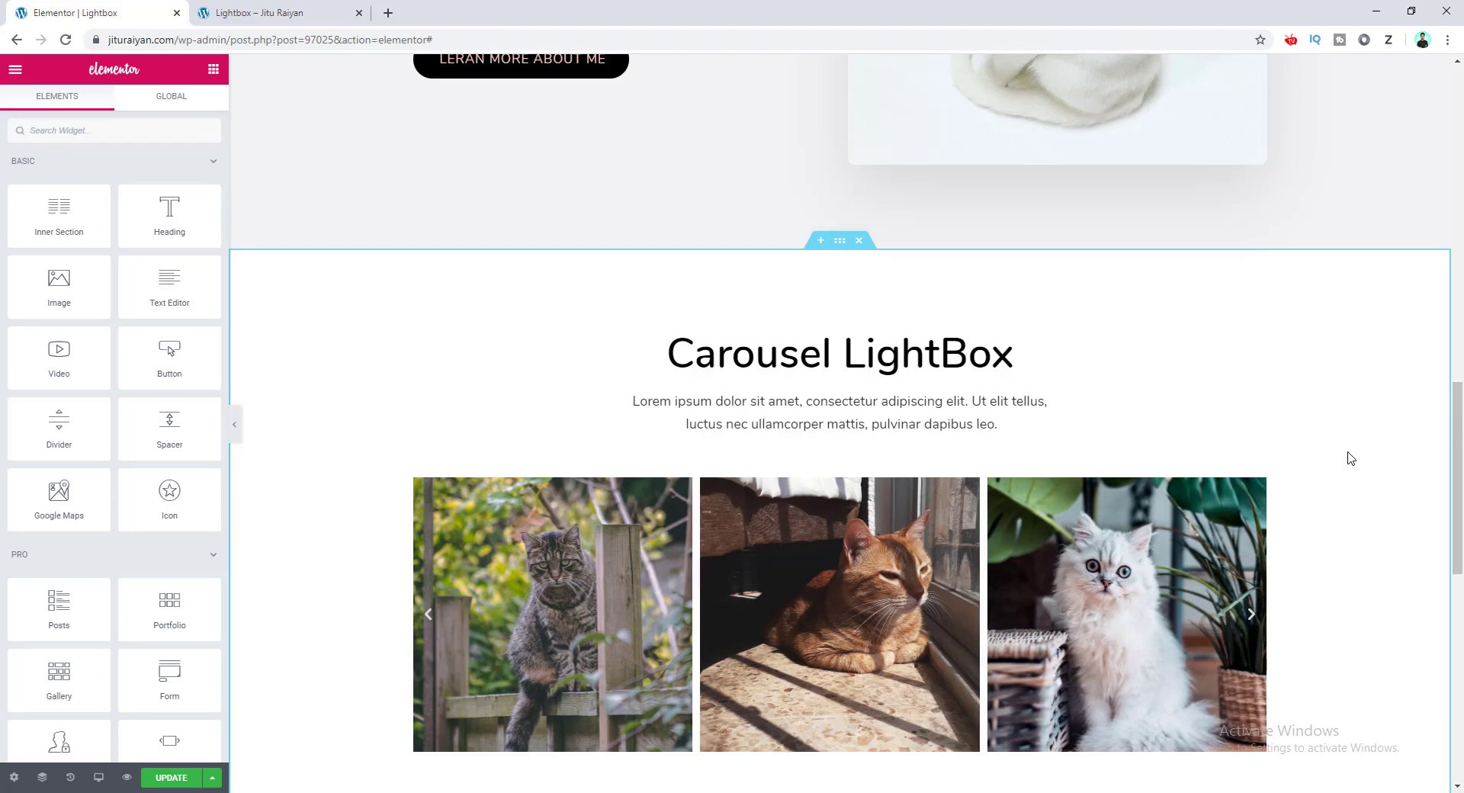
scroll(1018, 385, down, 1)
scroll(1018, 385, down, 7)
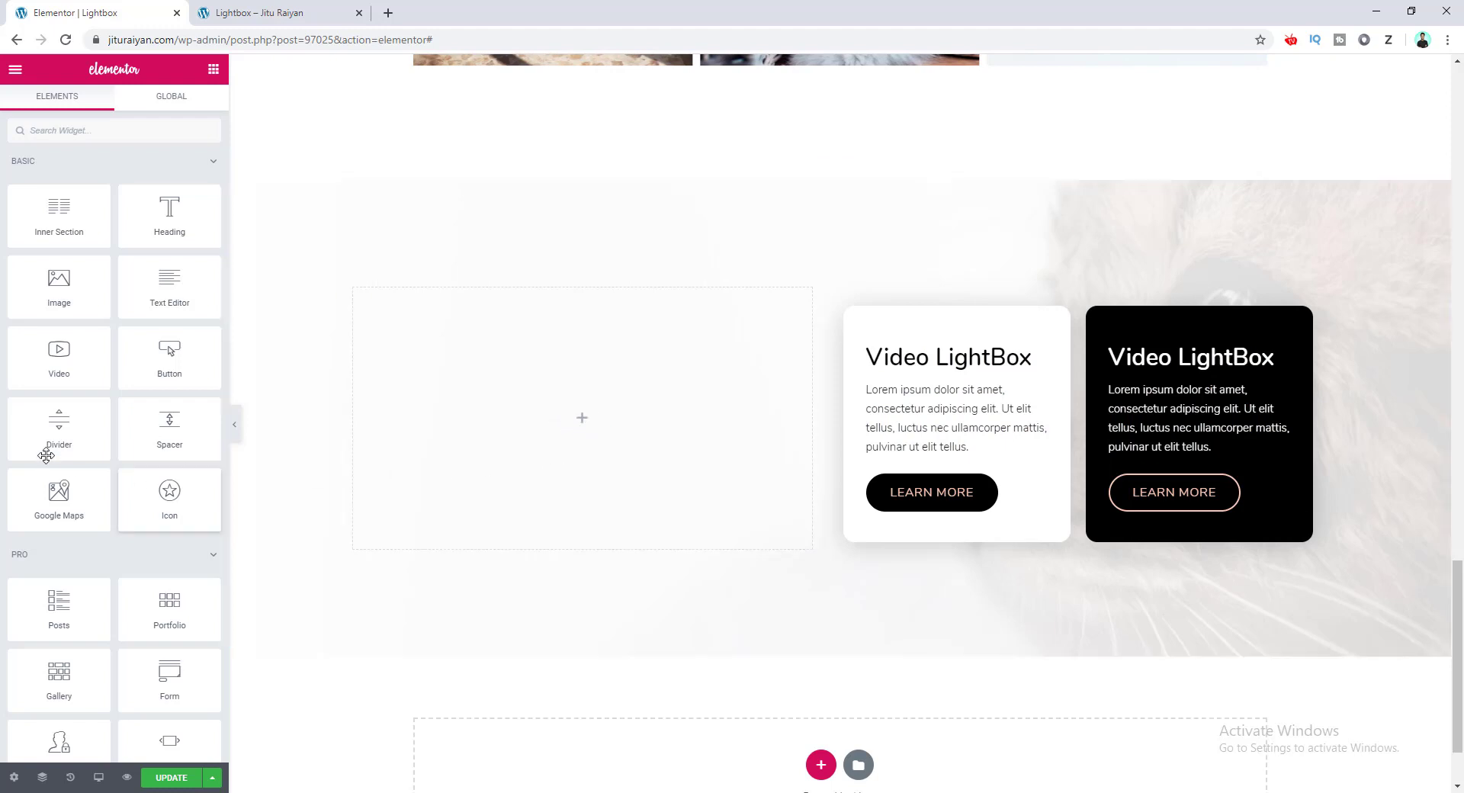
drag(48, 352, 451, 405)
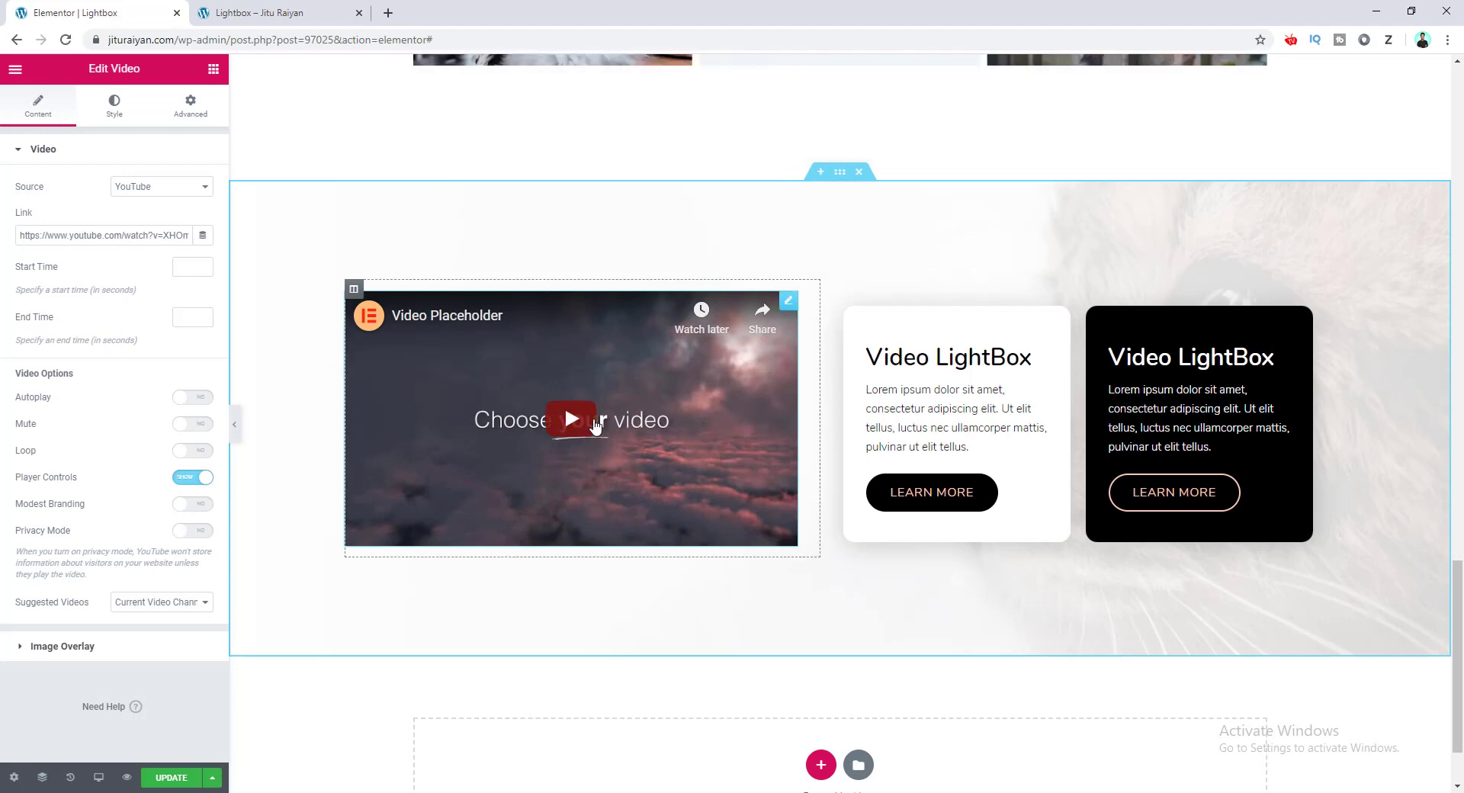
click(88, 235)
key(ctrl+a)
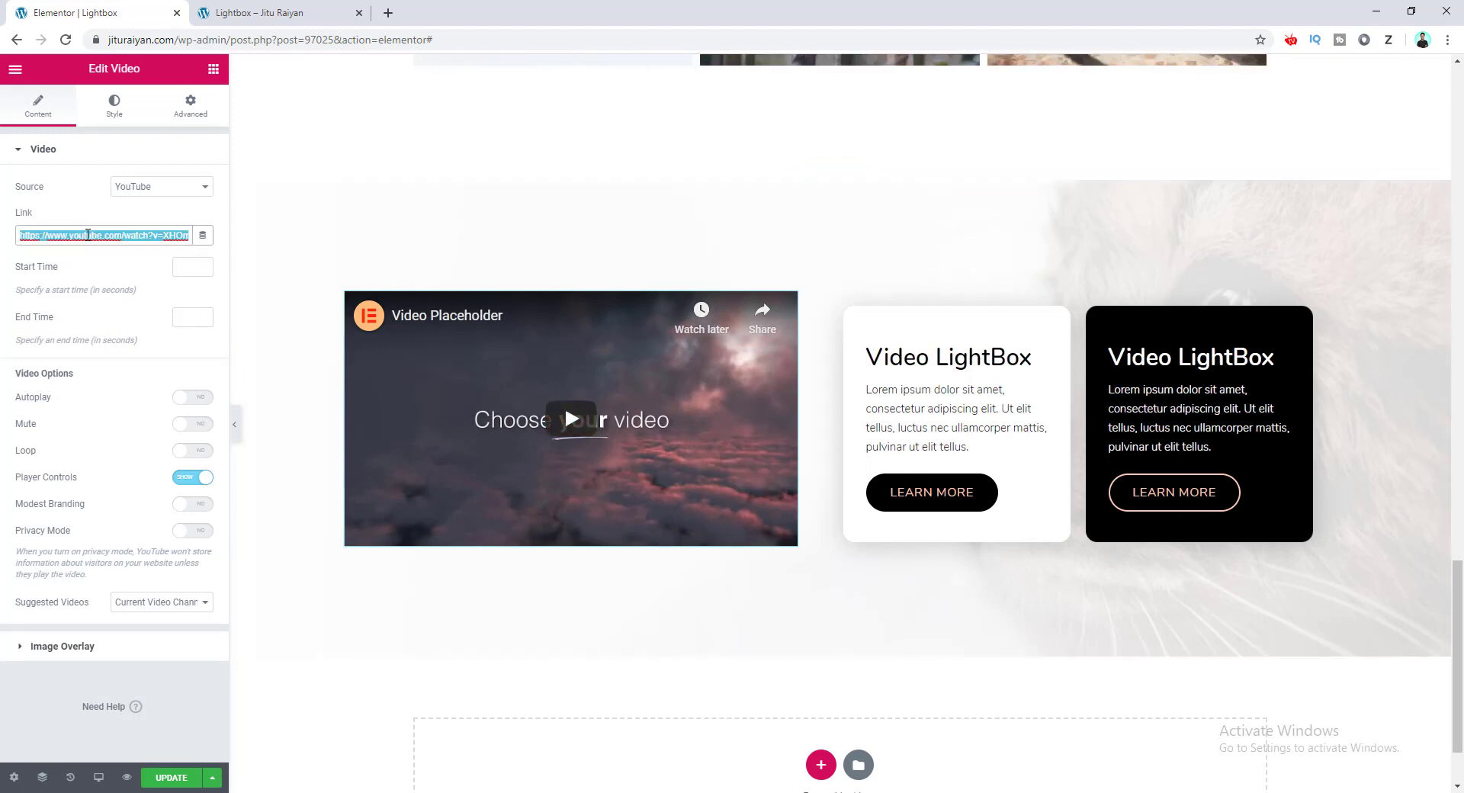
text(https://www.youtube.com/watch?v=ws6C7WIEc7A)
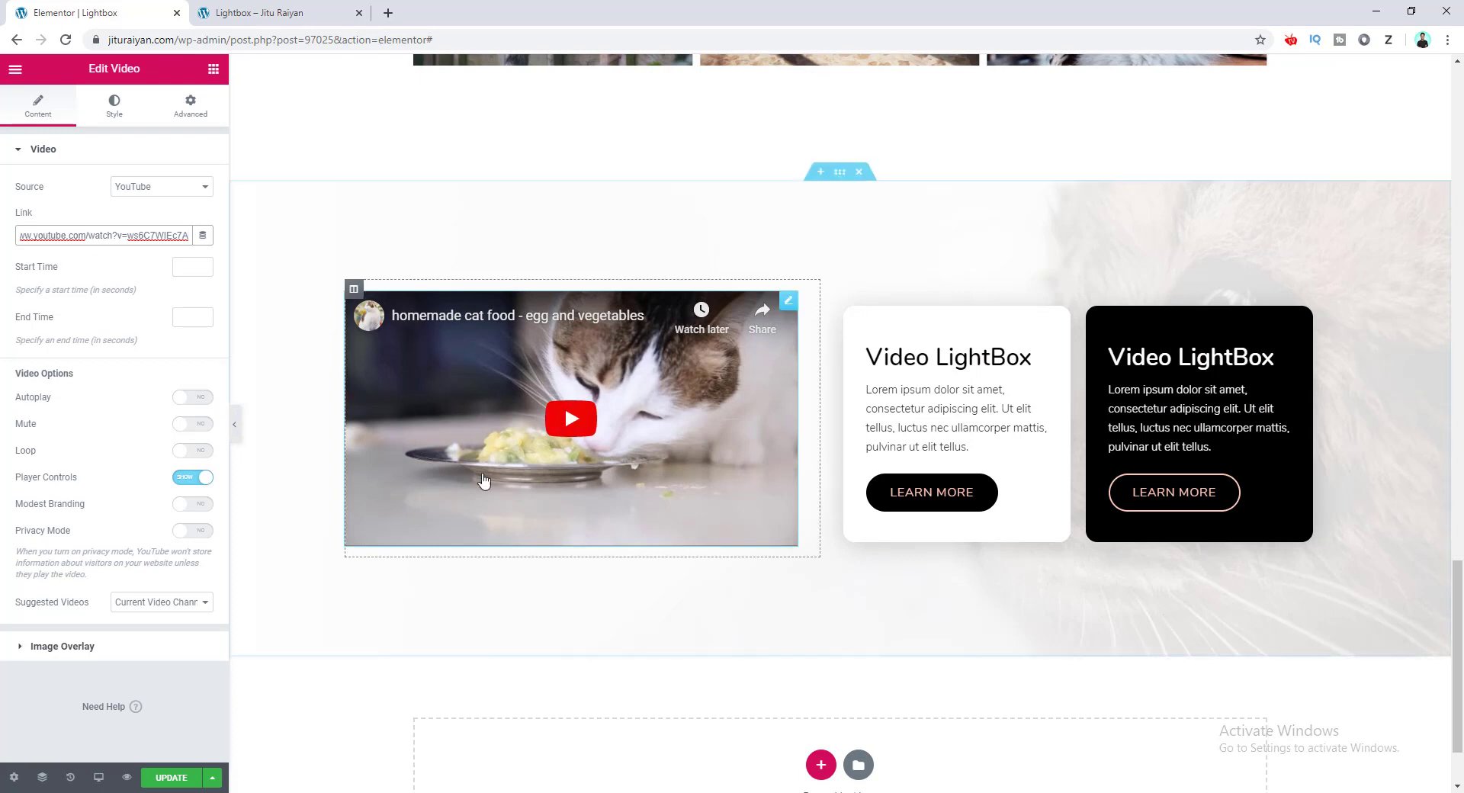
Give the video widget a border radius of 10 px on all corners
click(191, 105)
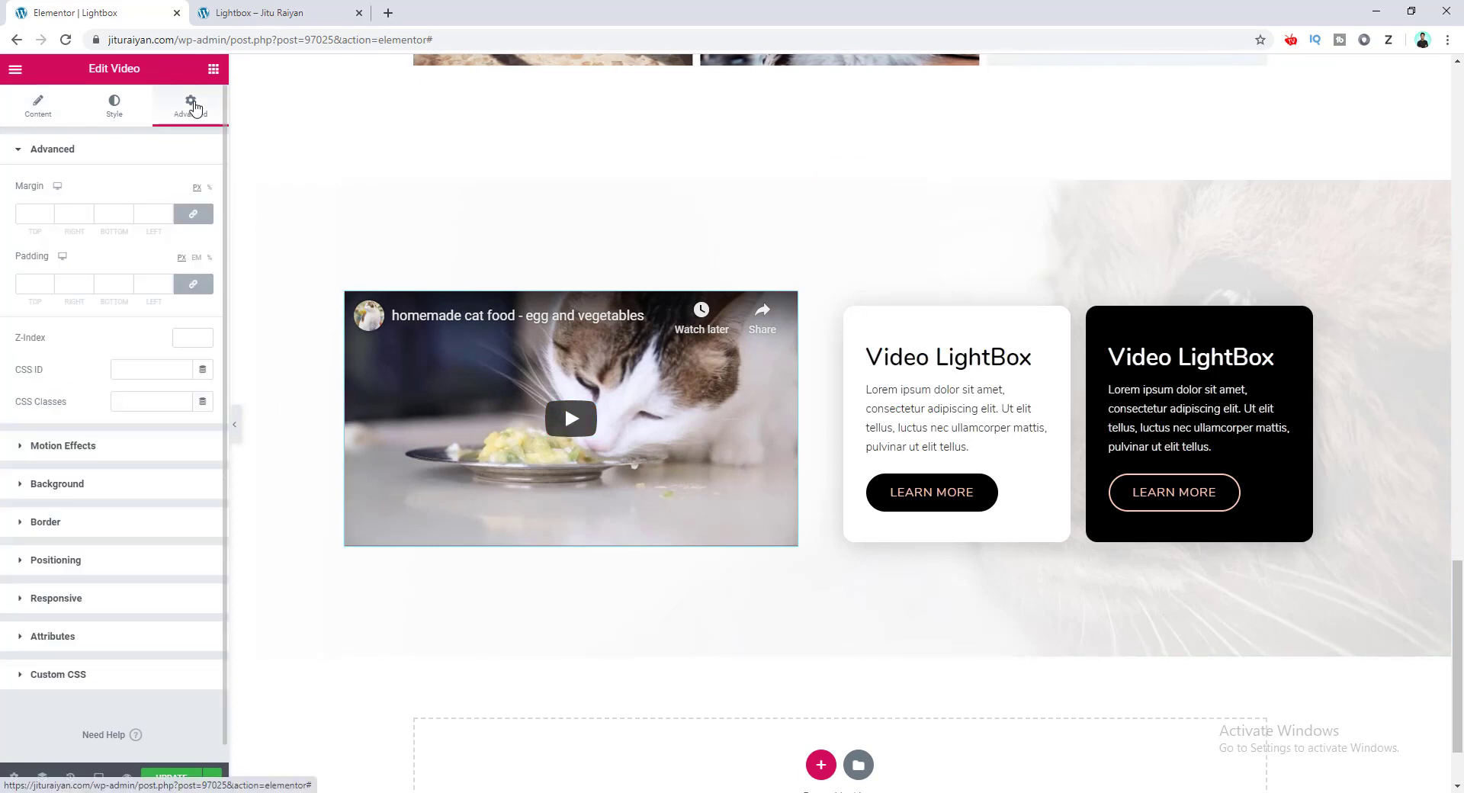
click(140, 521)
click(38, 394)
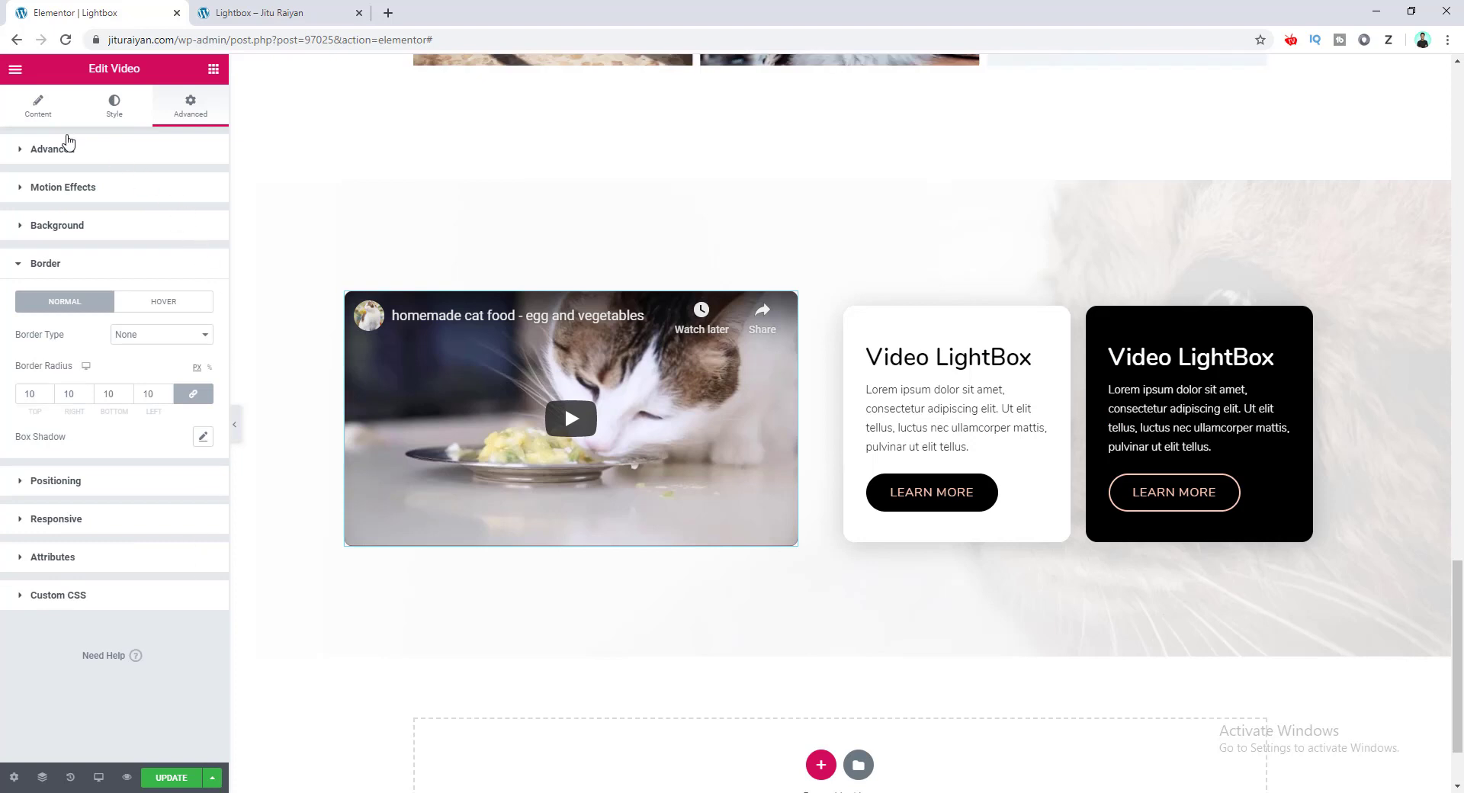
Enable the video's image overlay using the laptop and cereal bowl photo, and test playing the video
click(35, 109)
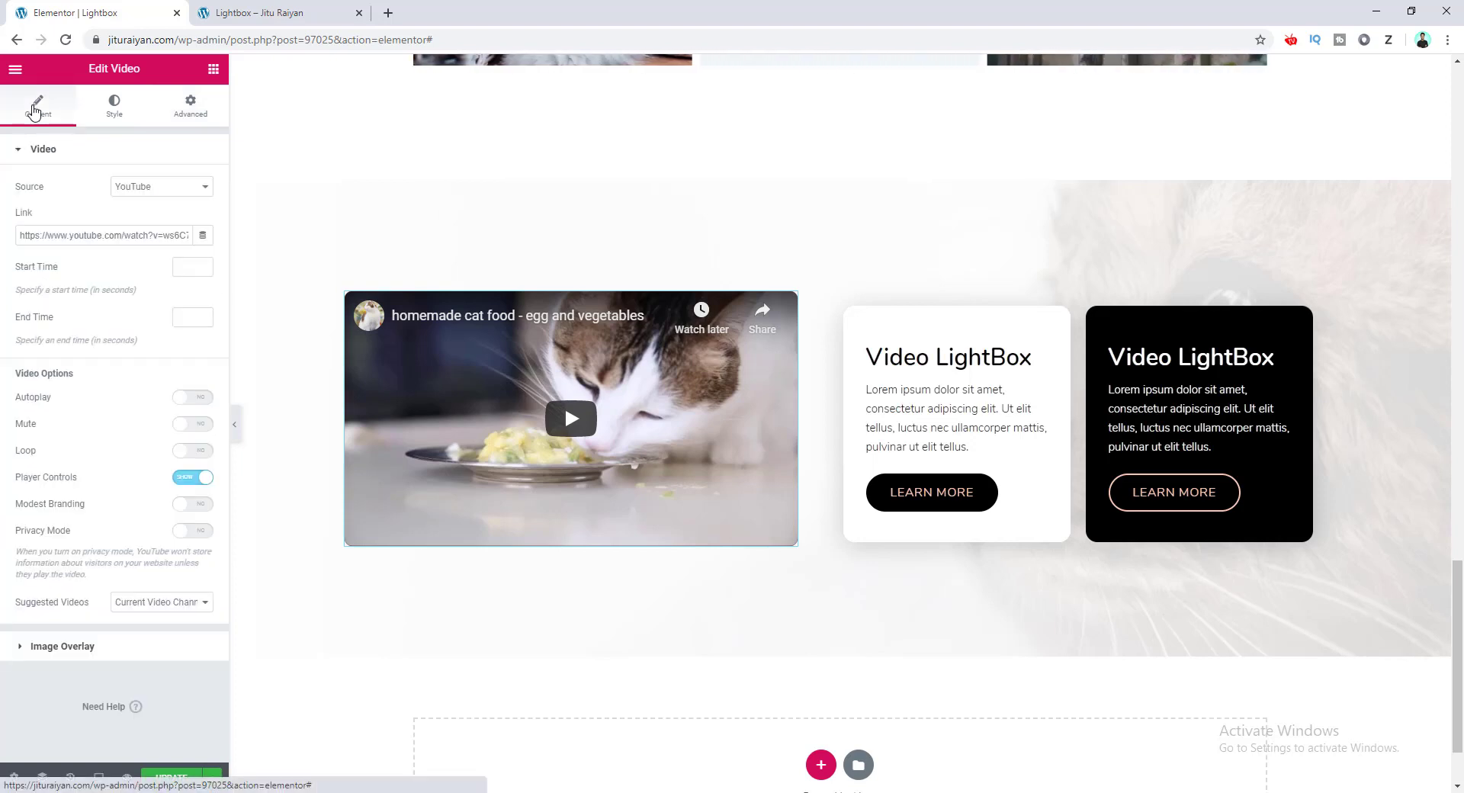
click(126, 654)
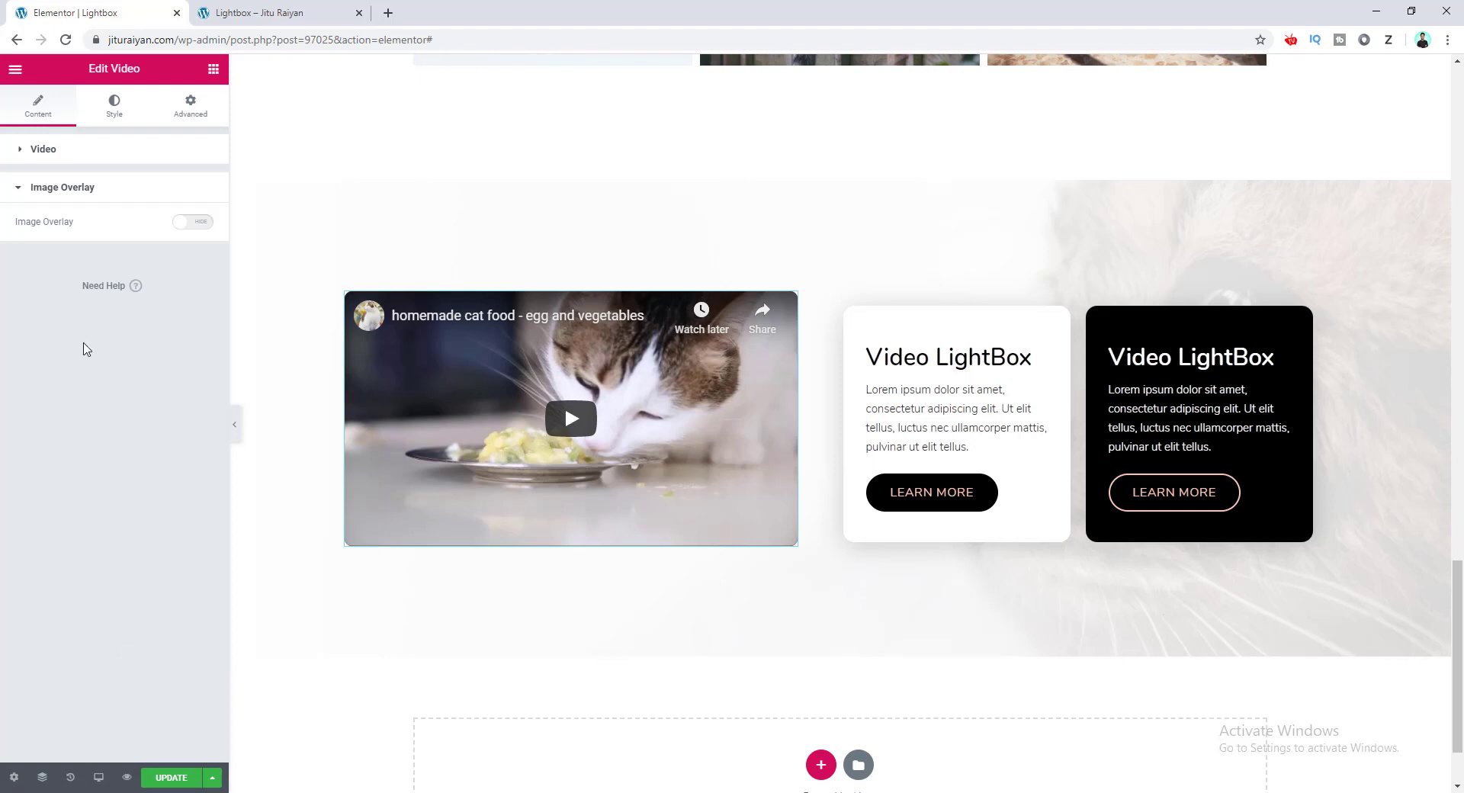
click(202, 224)
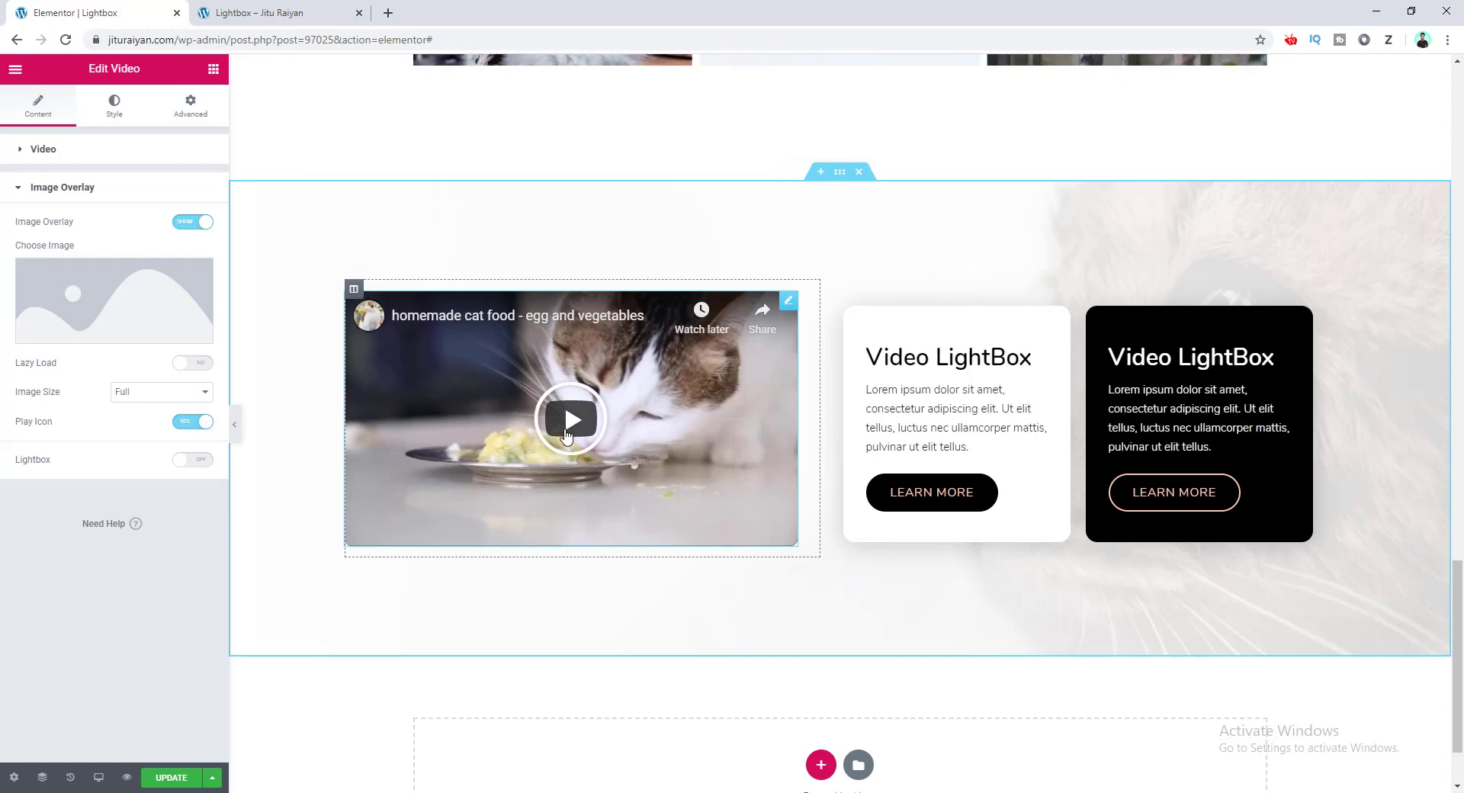
click(130, 296)
click(105, 256)
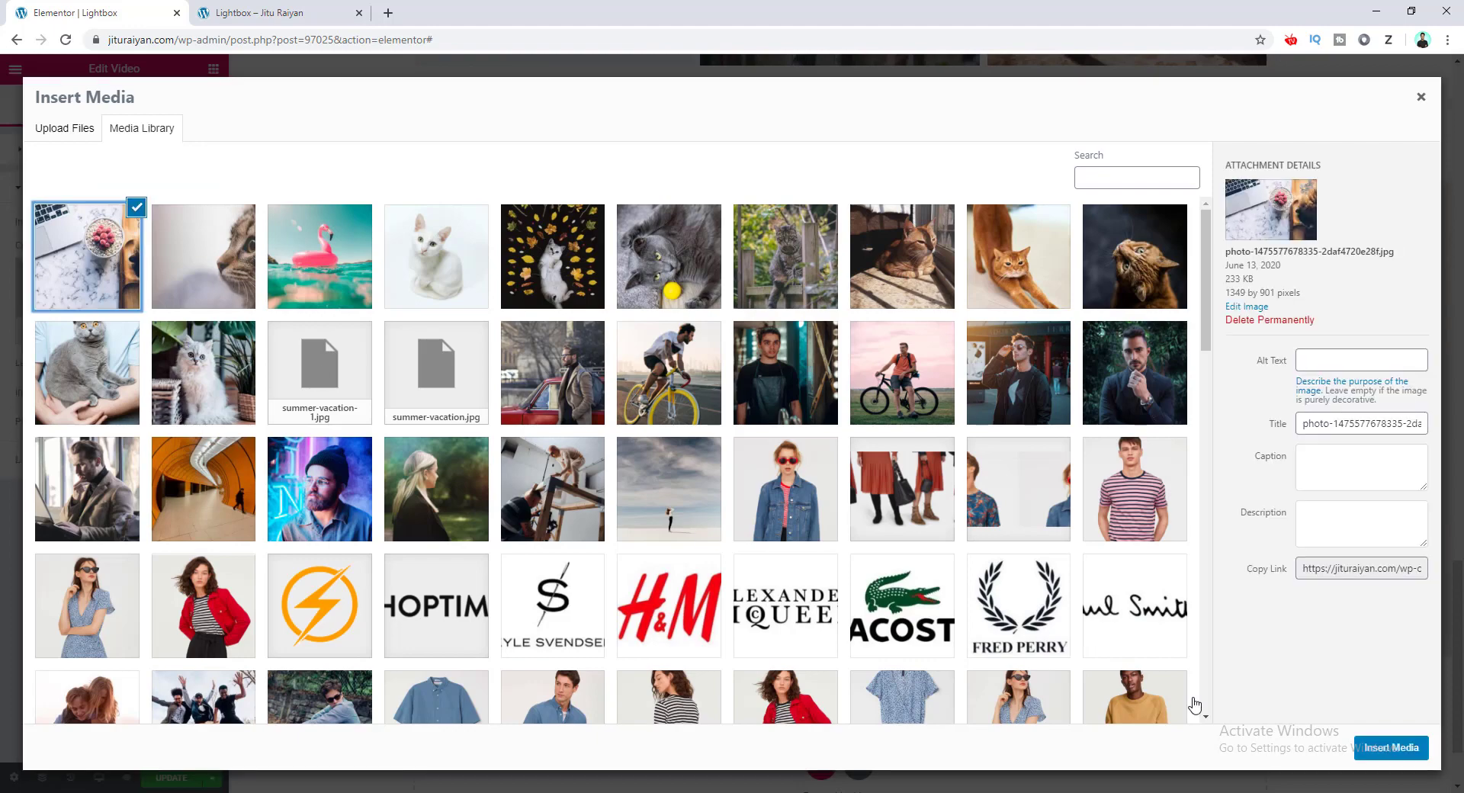
click(1373, 751)
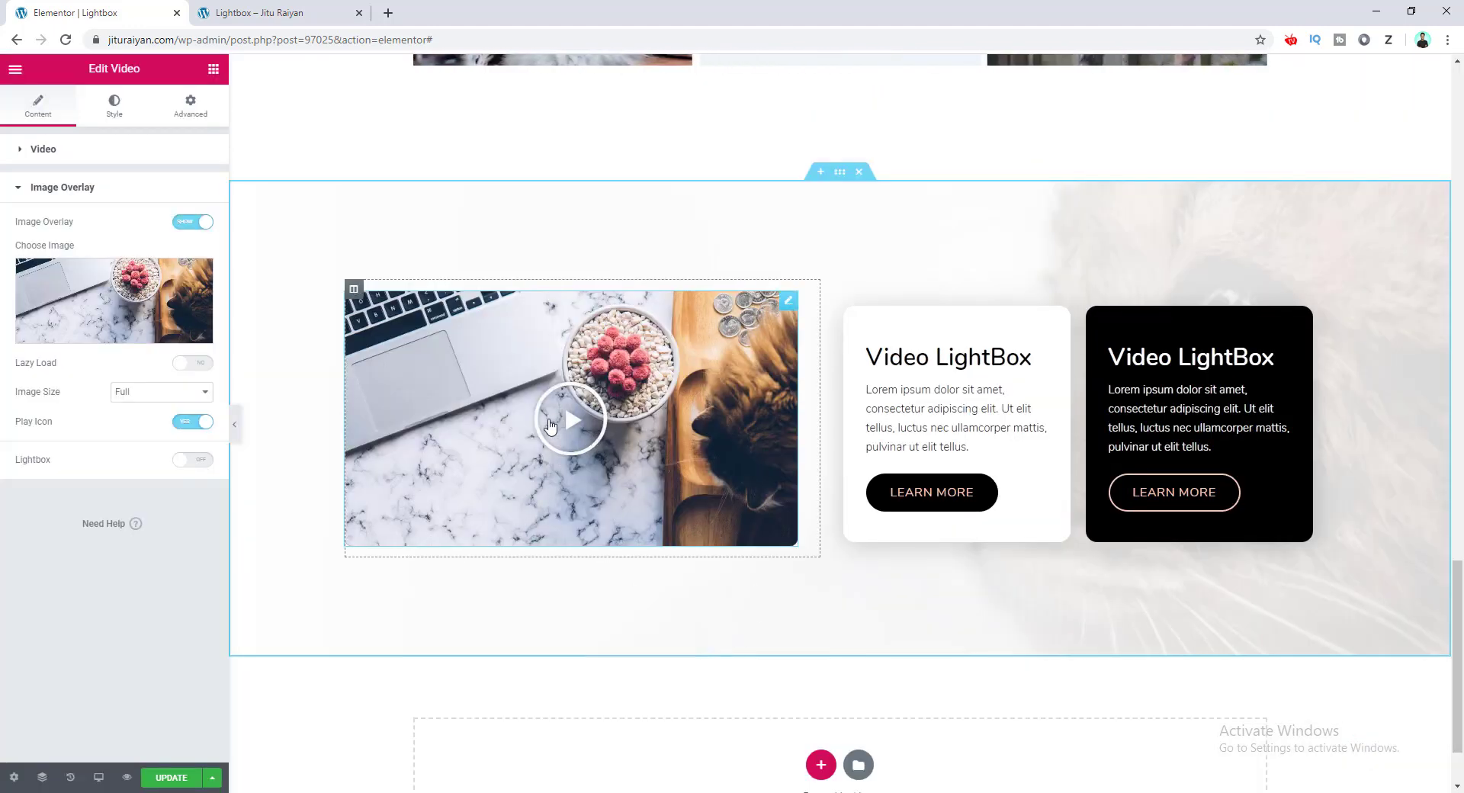
click(580, 420)
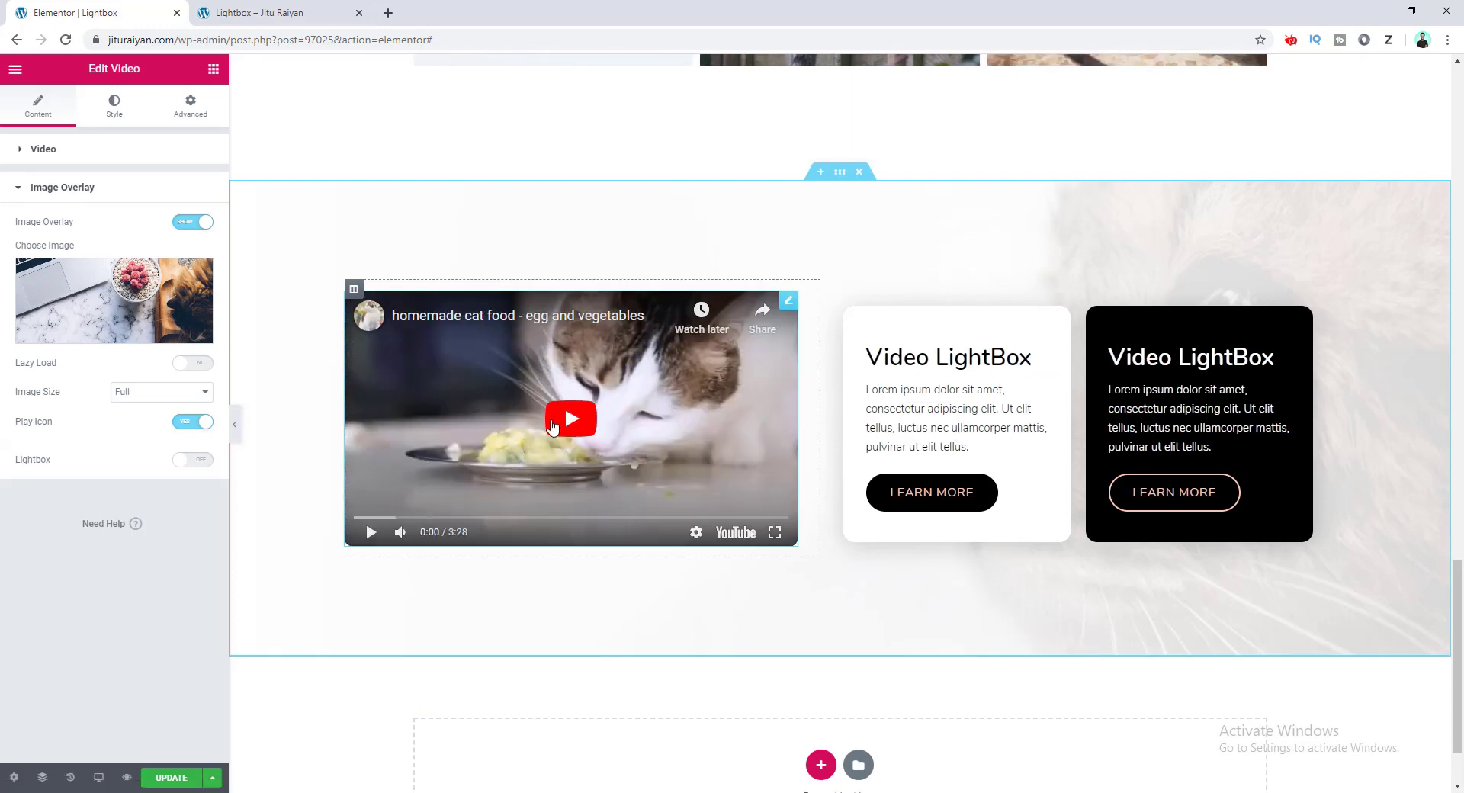
Turn on the video's lightbox and apply a custom overlay image size of 550 x 360
click(200, 461)
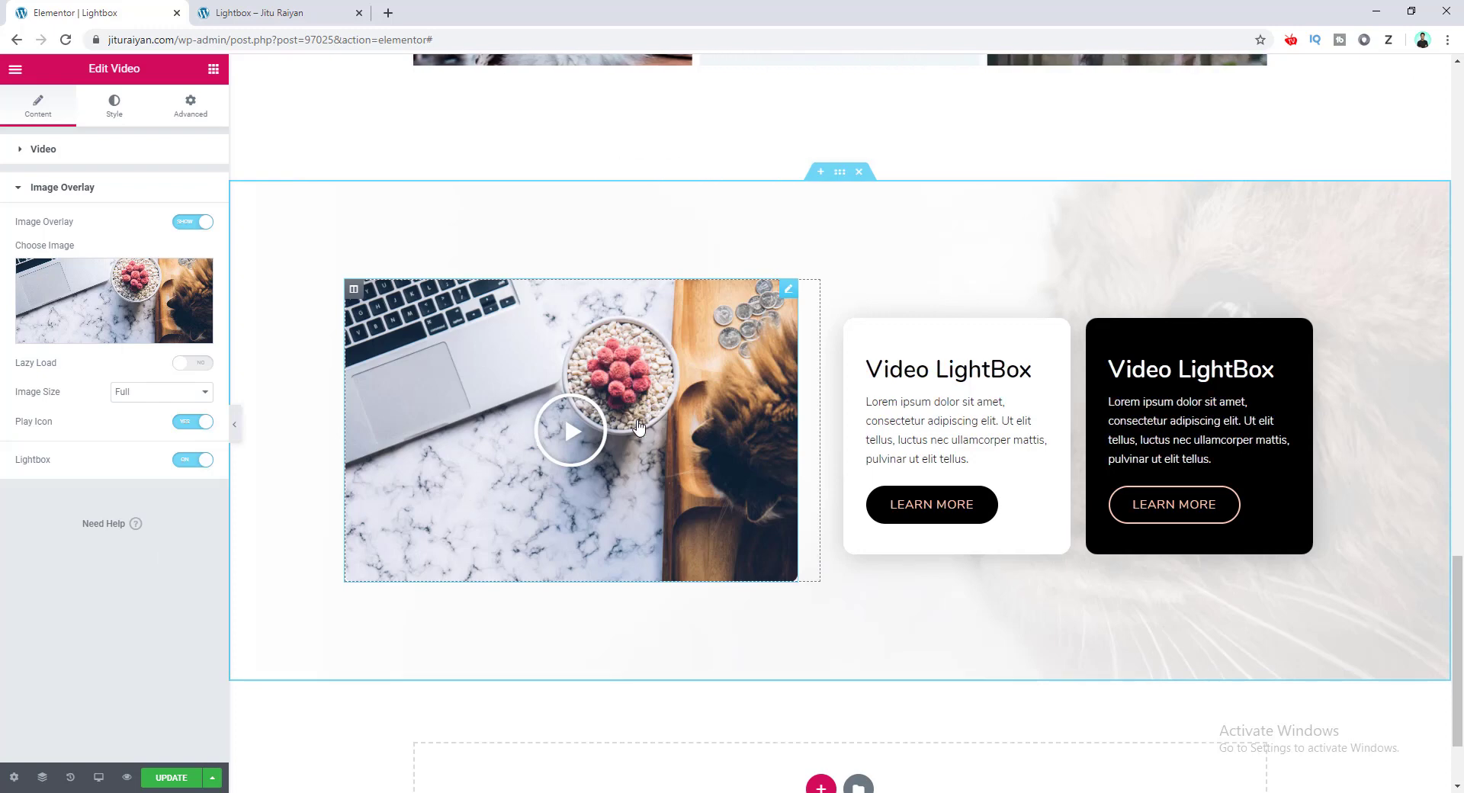
click(167, 397)
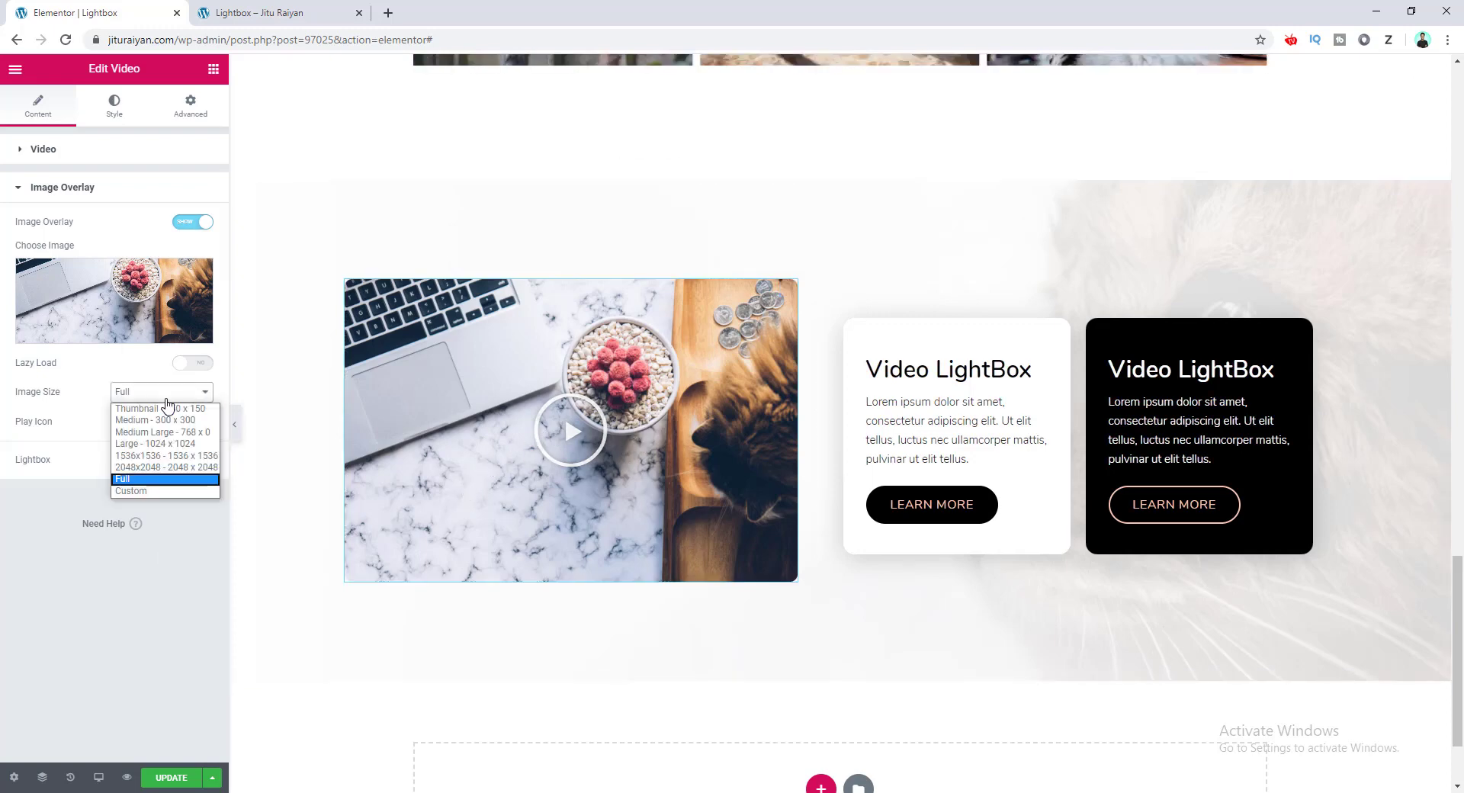
click(162, 491)
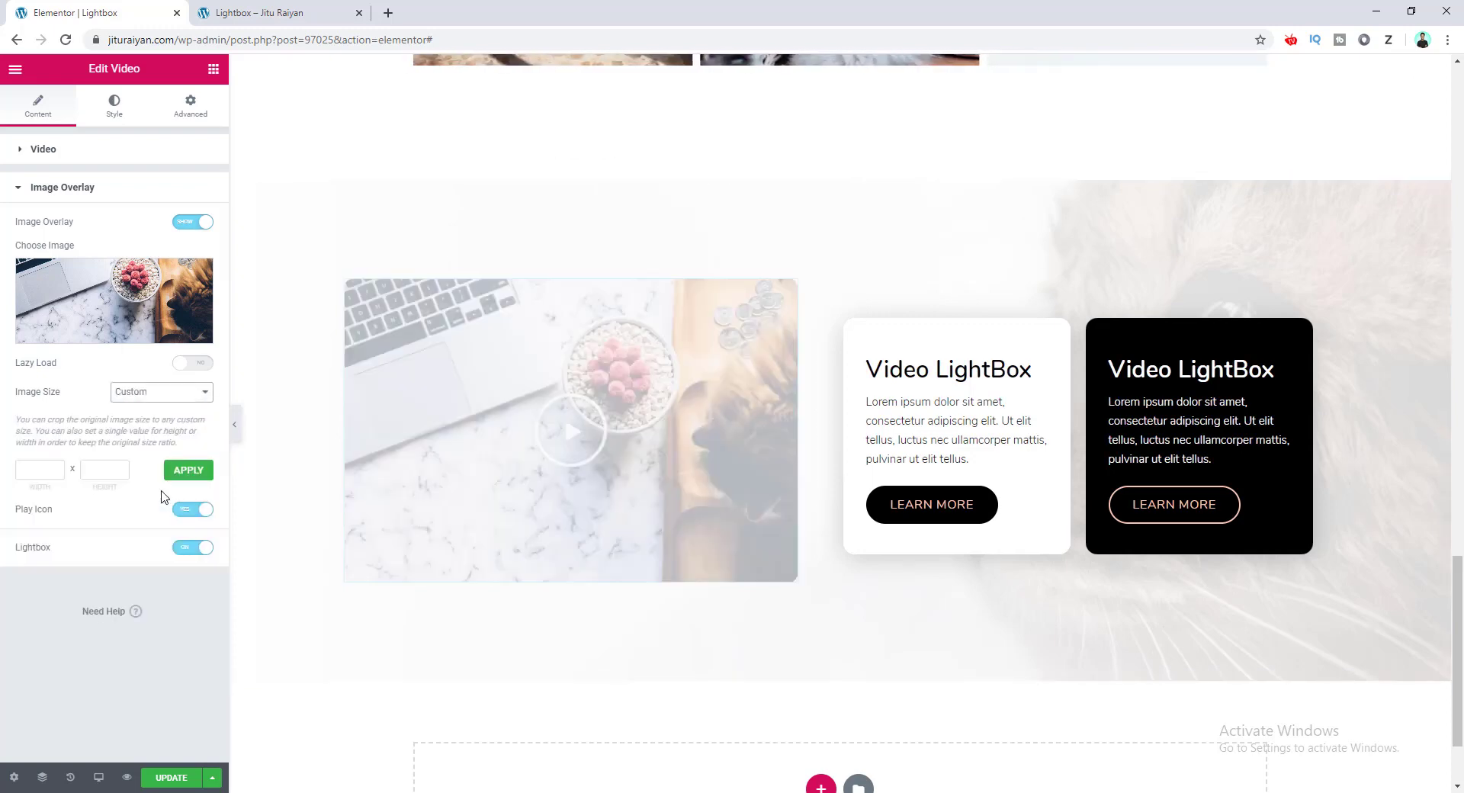
click(31, 468)
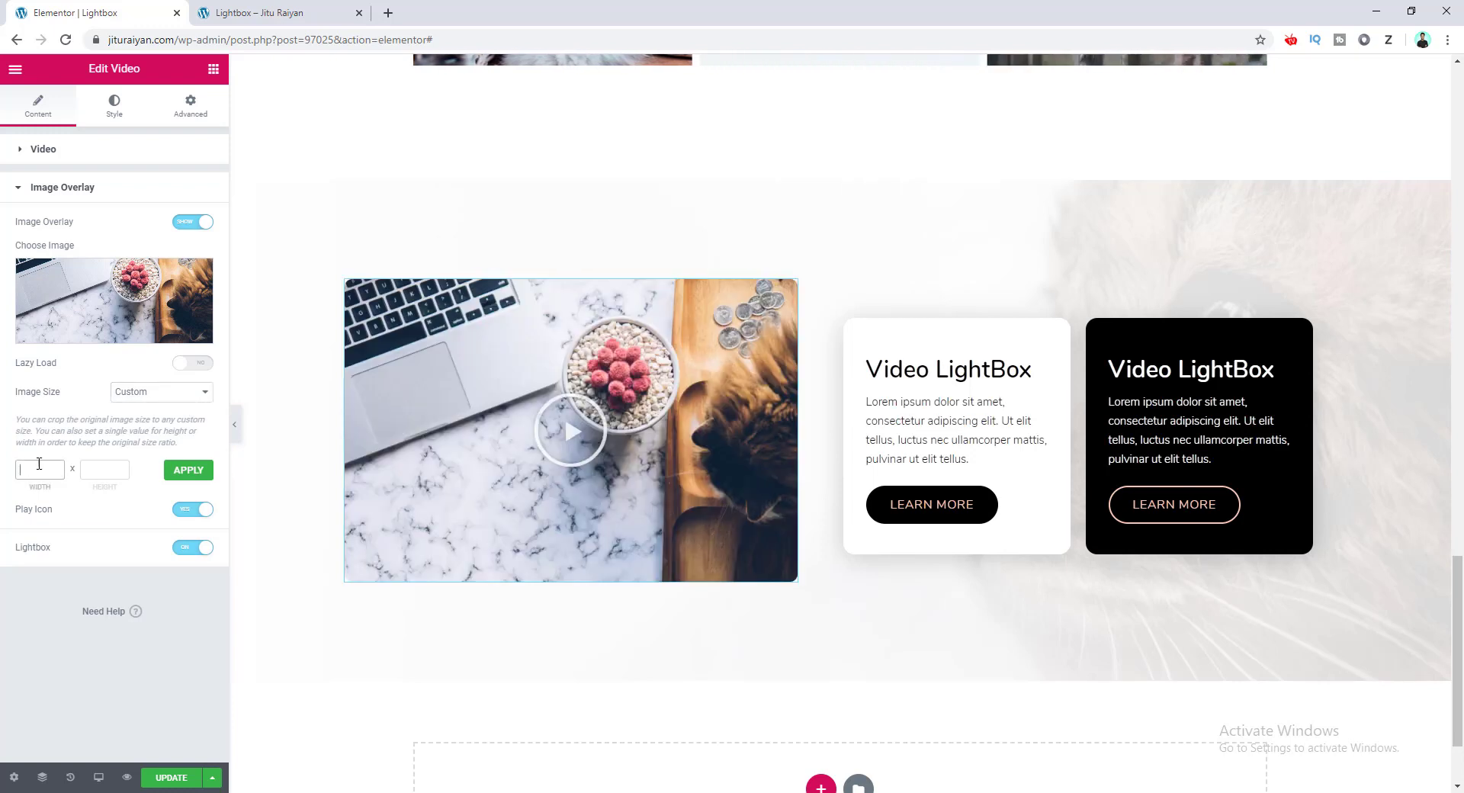
text(550)
key(Tab)
text(3)
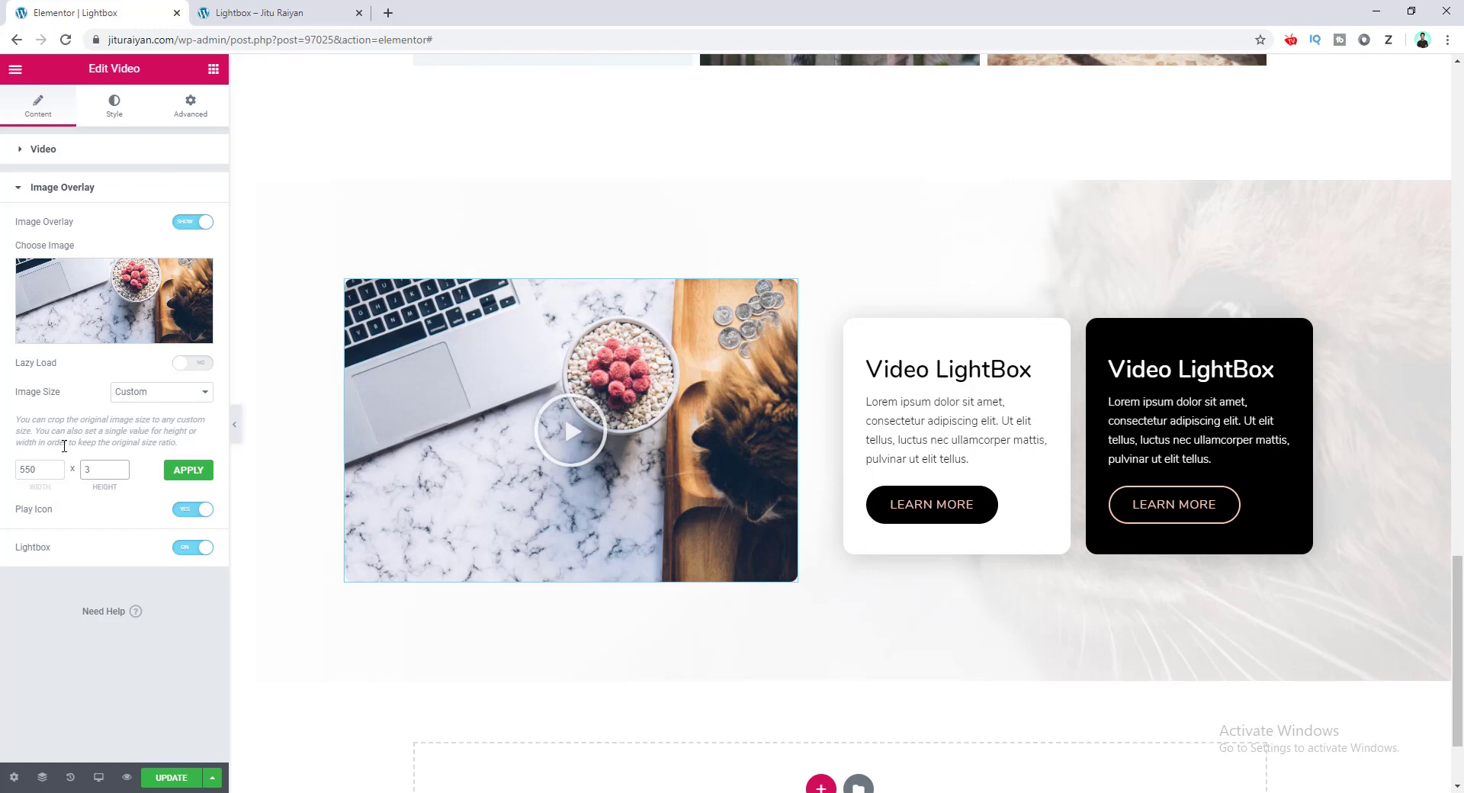
text(60)
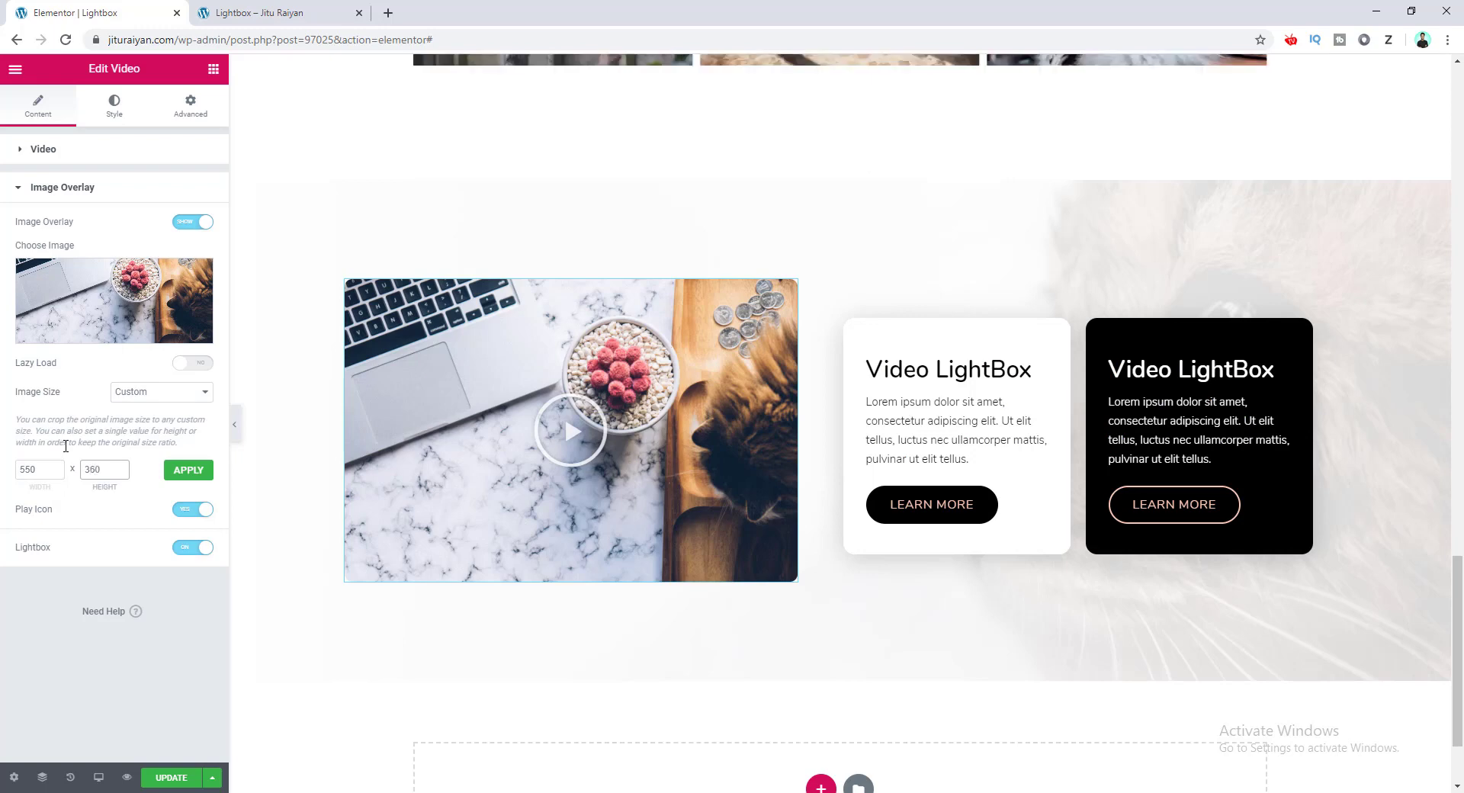
click(179, 474)
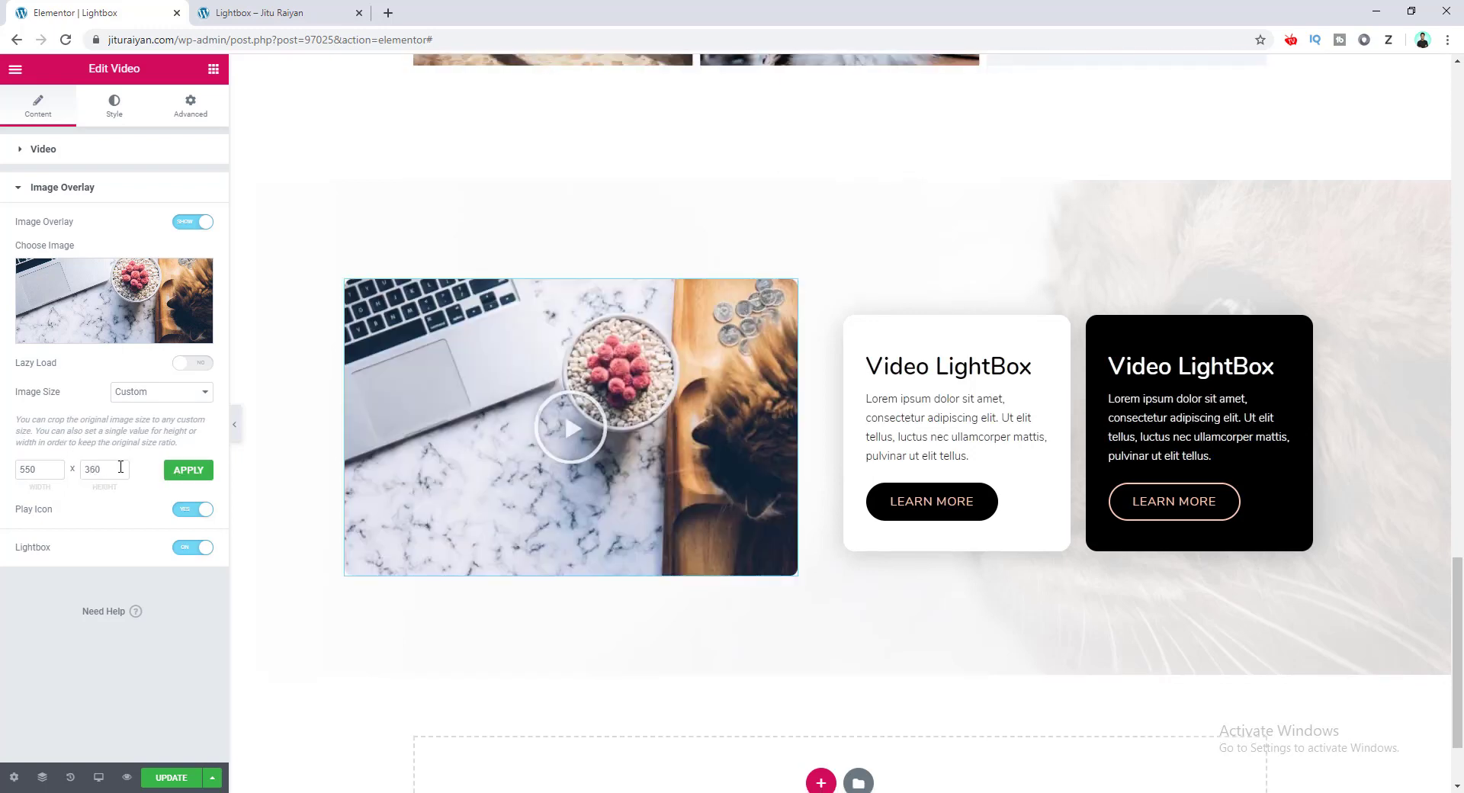
Open the video's lightbox and set its entrance animation to Zoom In in the widget's lightbox style settings
click(602, 443)
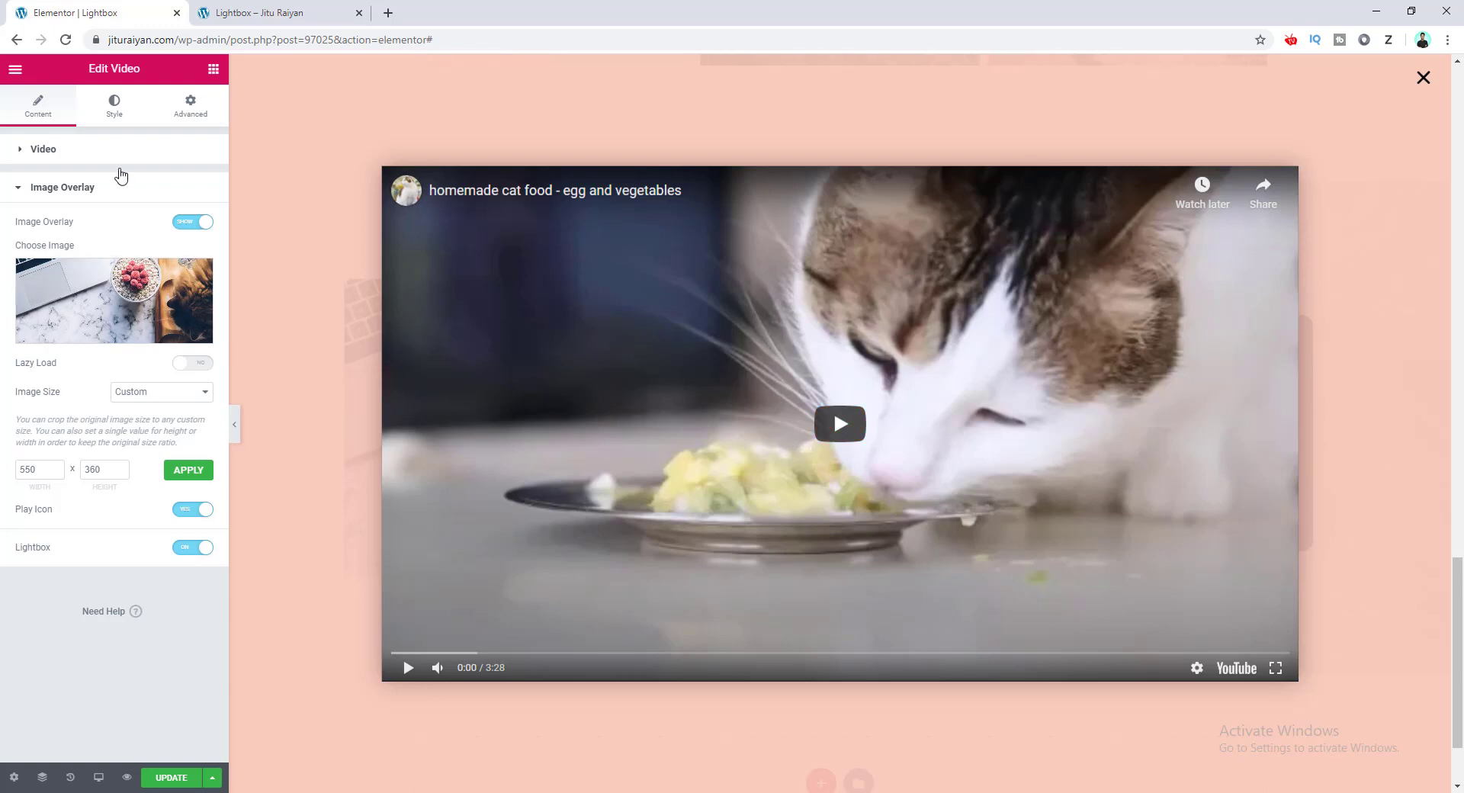
click(118, 111)
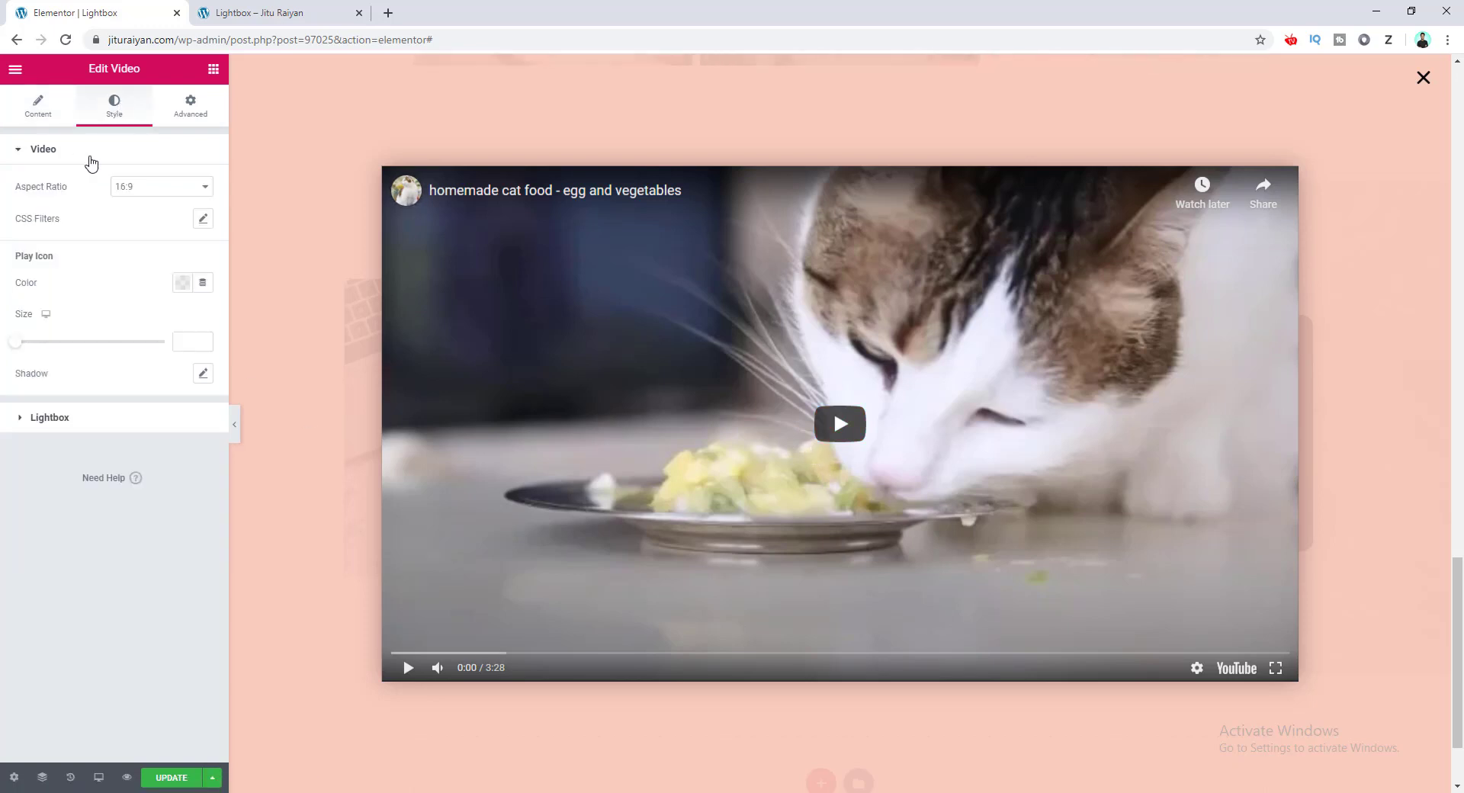
click(126, 426)
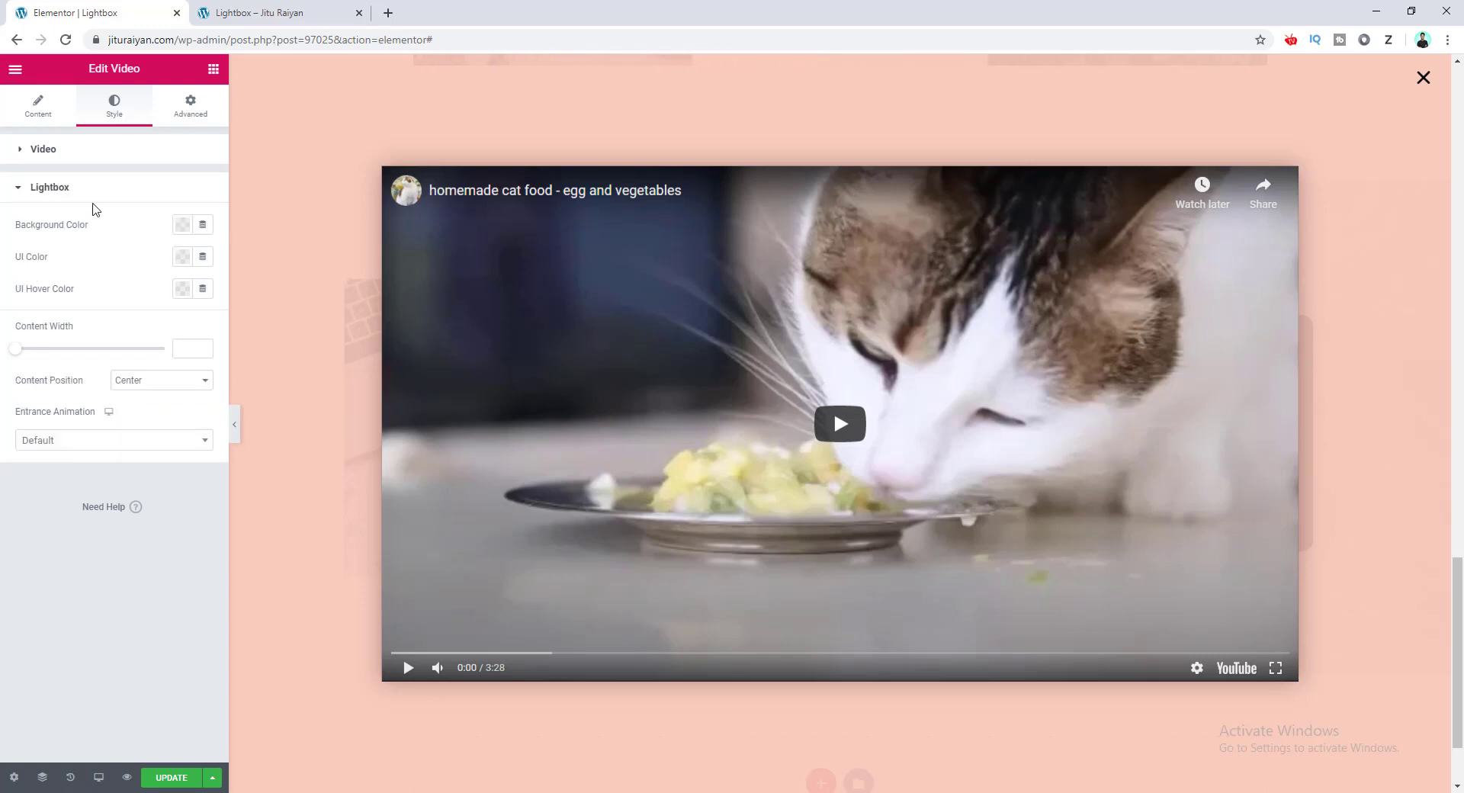
click(151, 447)
scroll(148, 516, down, 5)
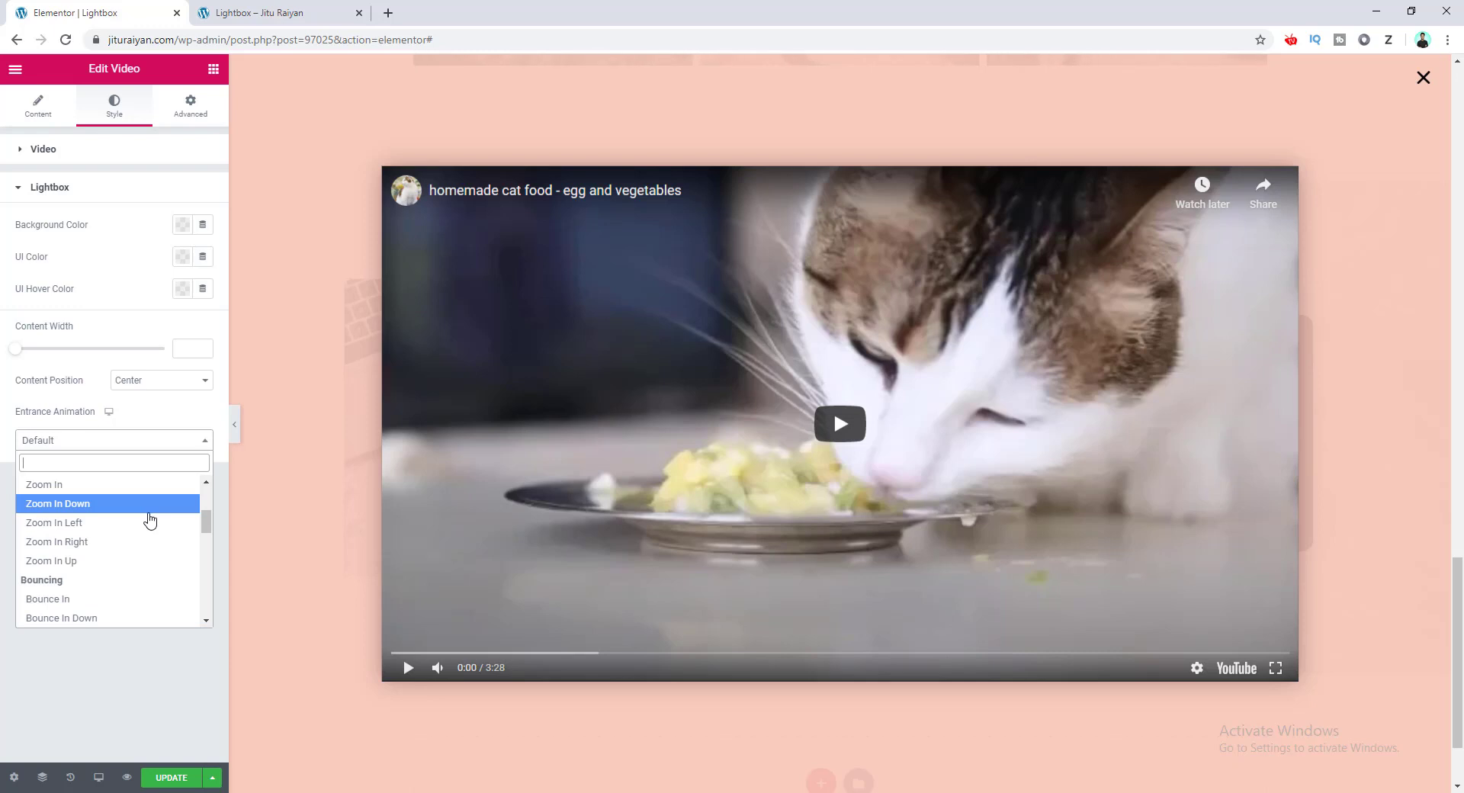
scroll(150, 520, up, 5)
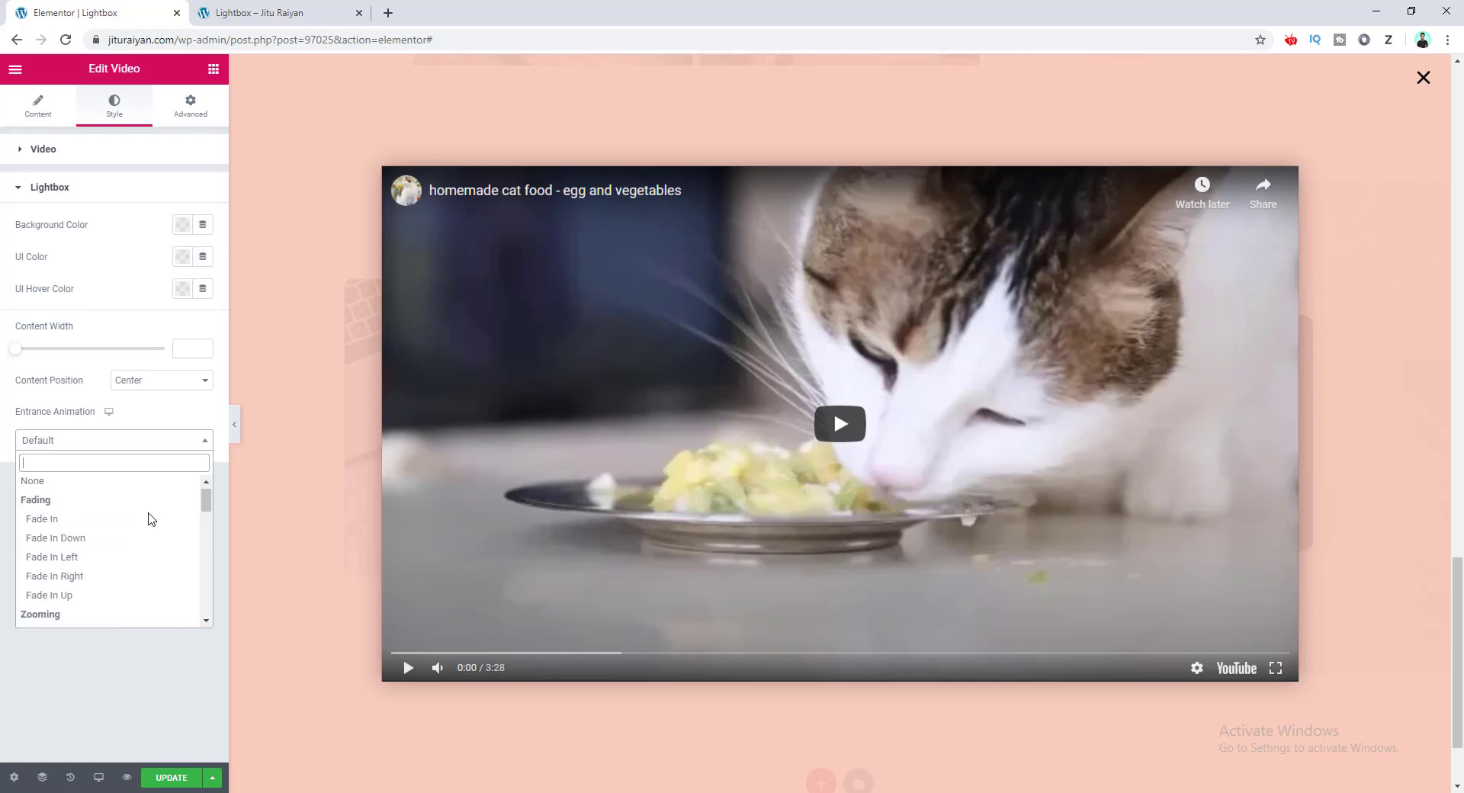
scroll(149, 519, down, 2)
click(121, 562)
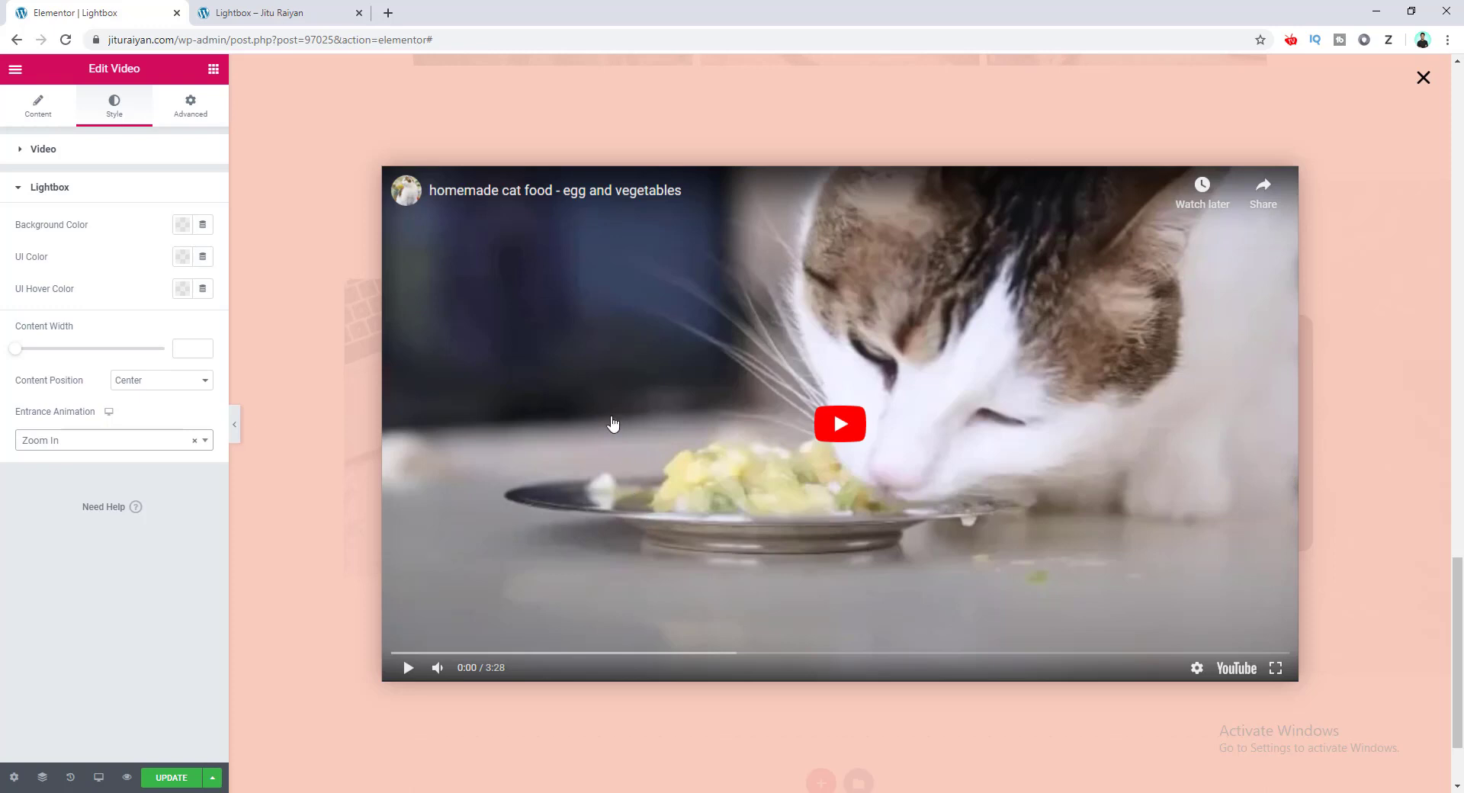
Save the page, test playing the video in its lightbox, and close it
key(ctrl+s)
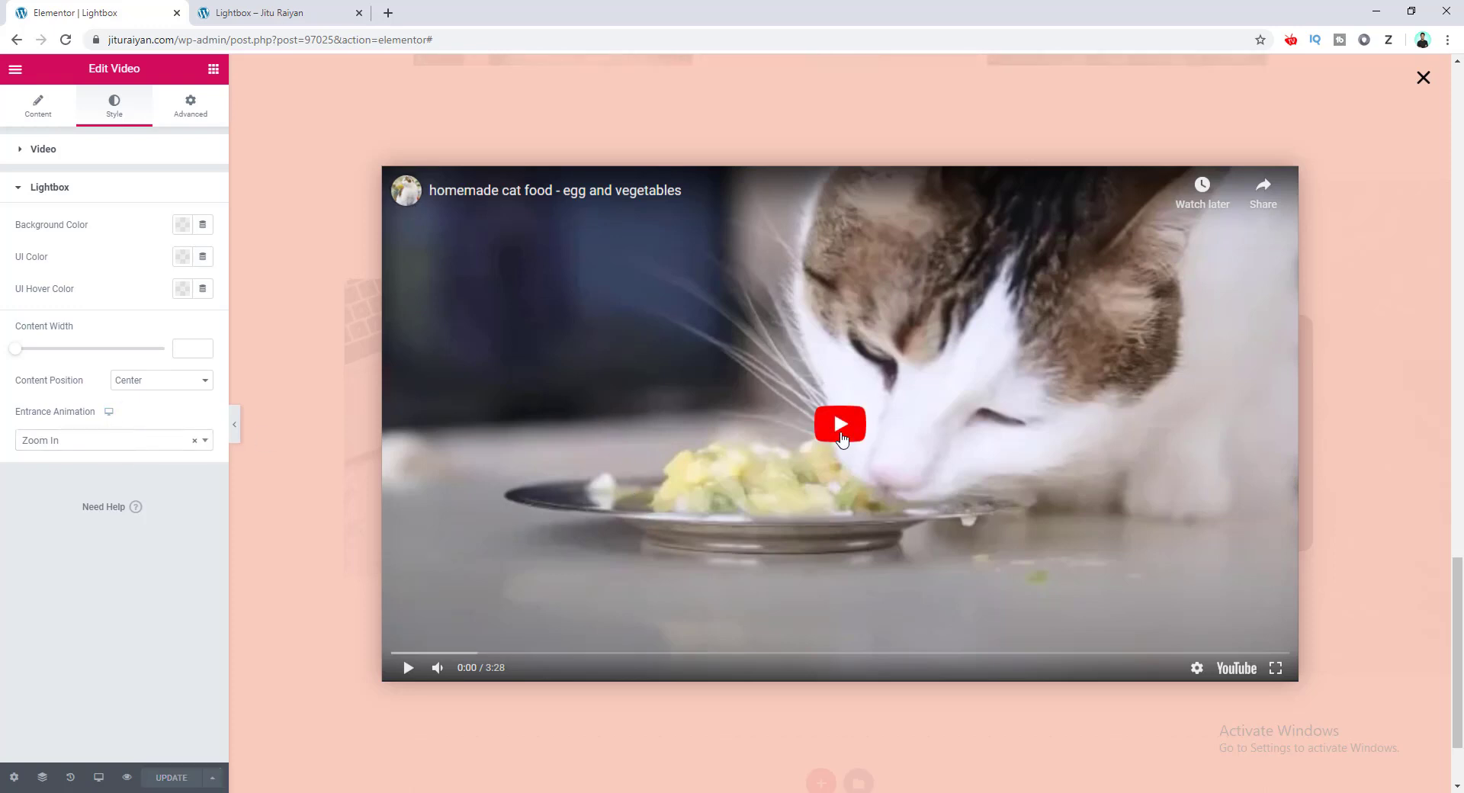
click(841, 438)
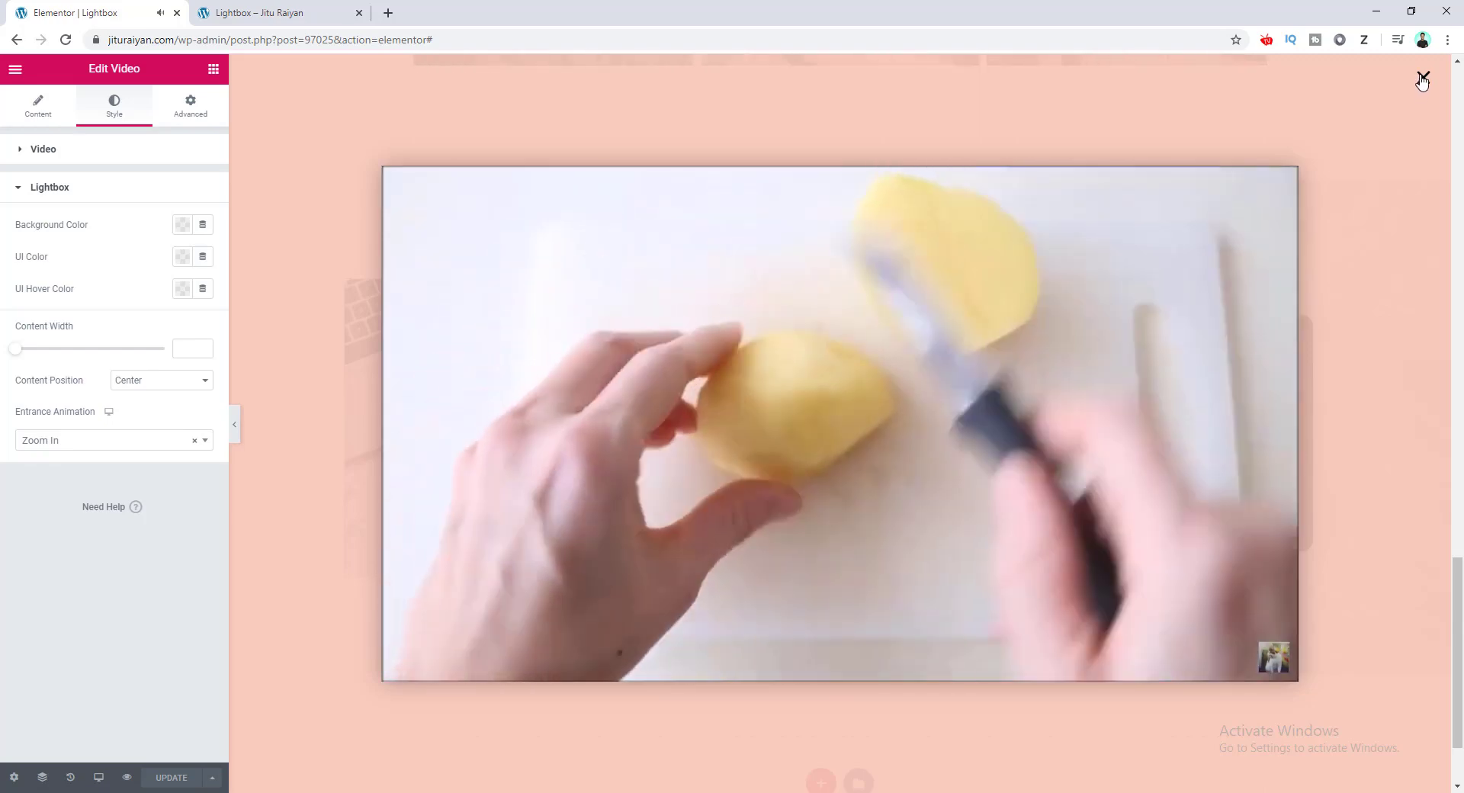
click(1422, 77)
Change the link of the "Leran More about me" button in the Image LightBox section to the dynamic Lightbox action
scroll(1034, 535, up, 15)
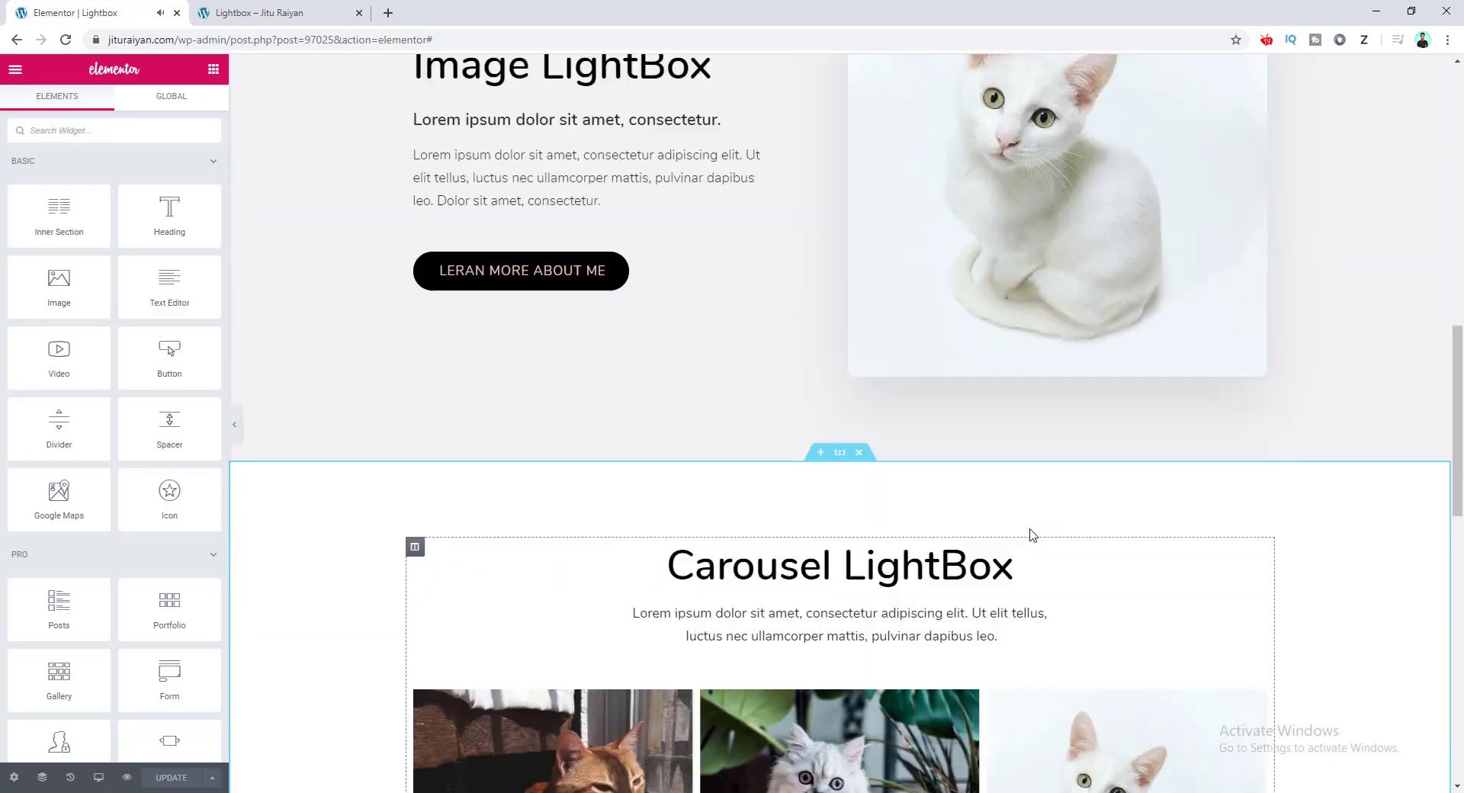
scroll(1030, 536, up, 1)
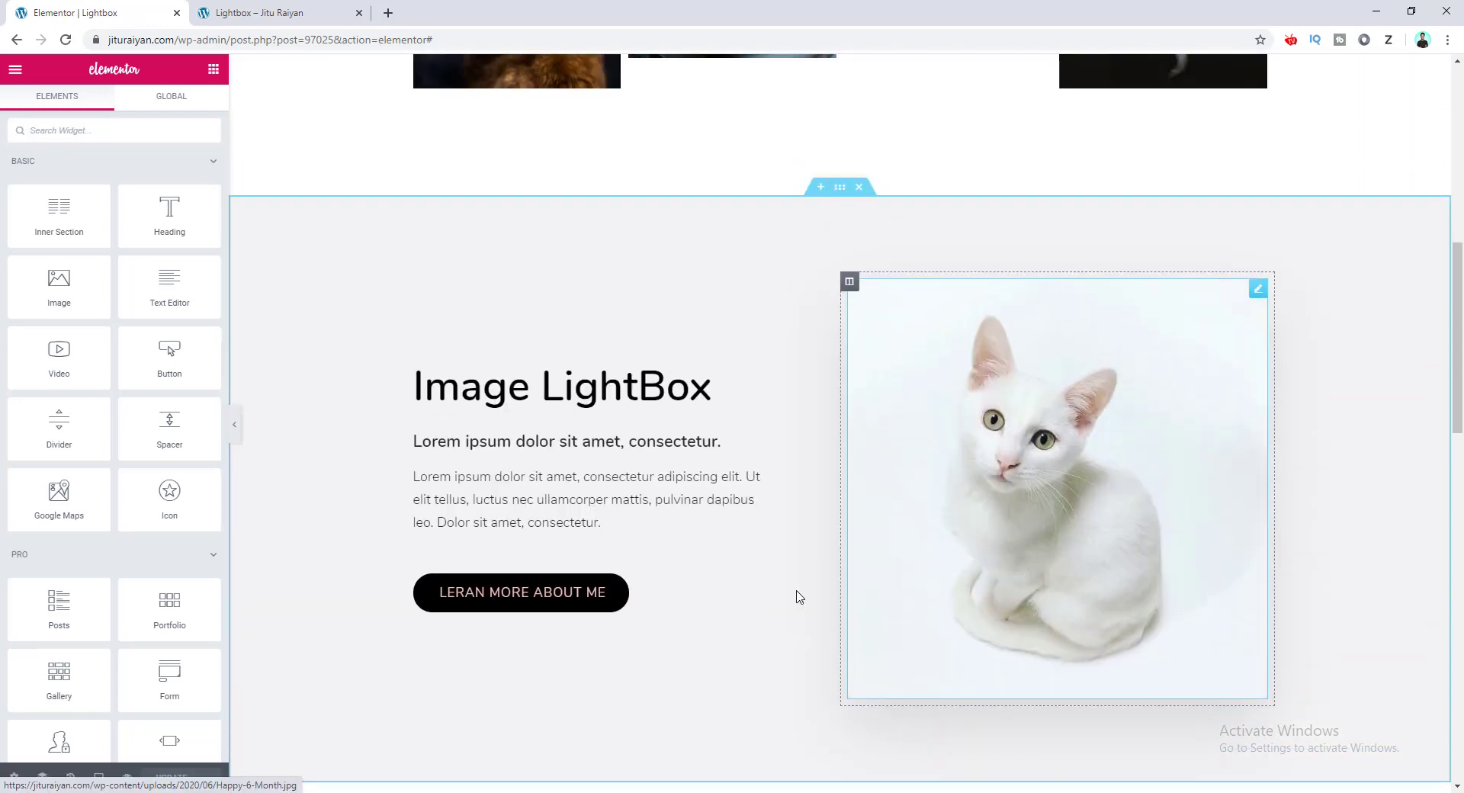
scroll(797, 547, down, 3)
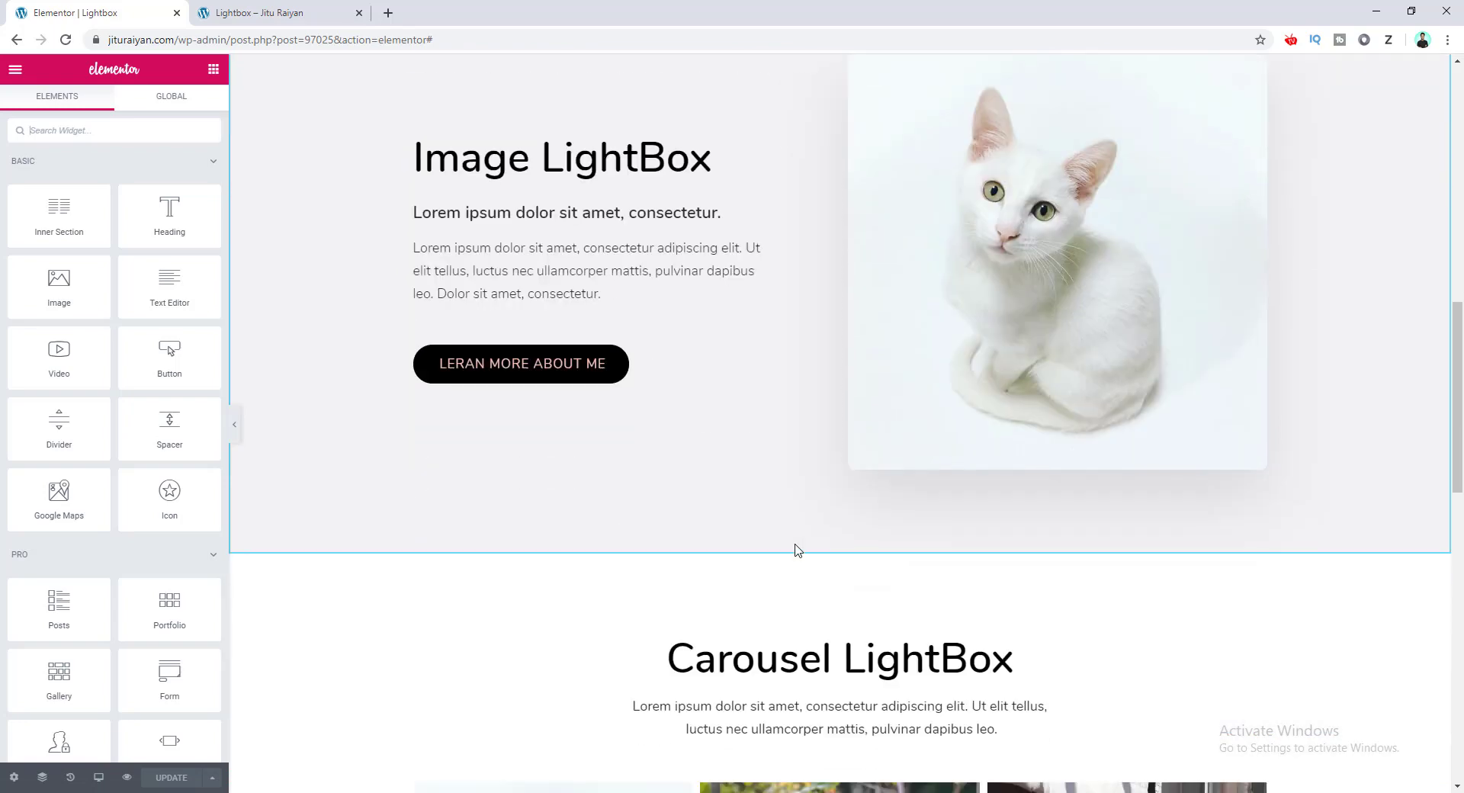
scroll(821, 556, up, 4)
scroll(822, 556, down, 1)
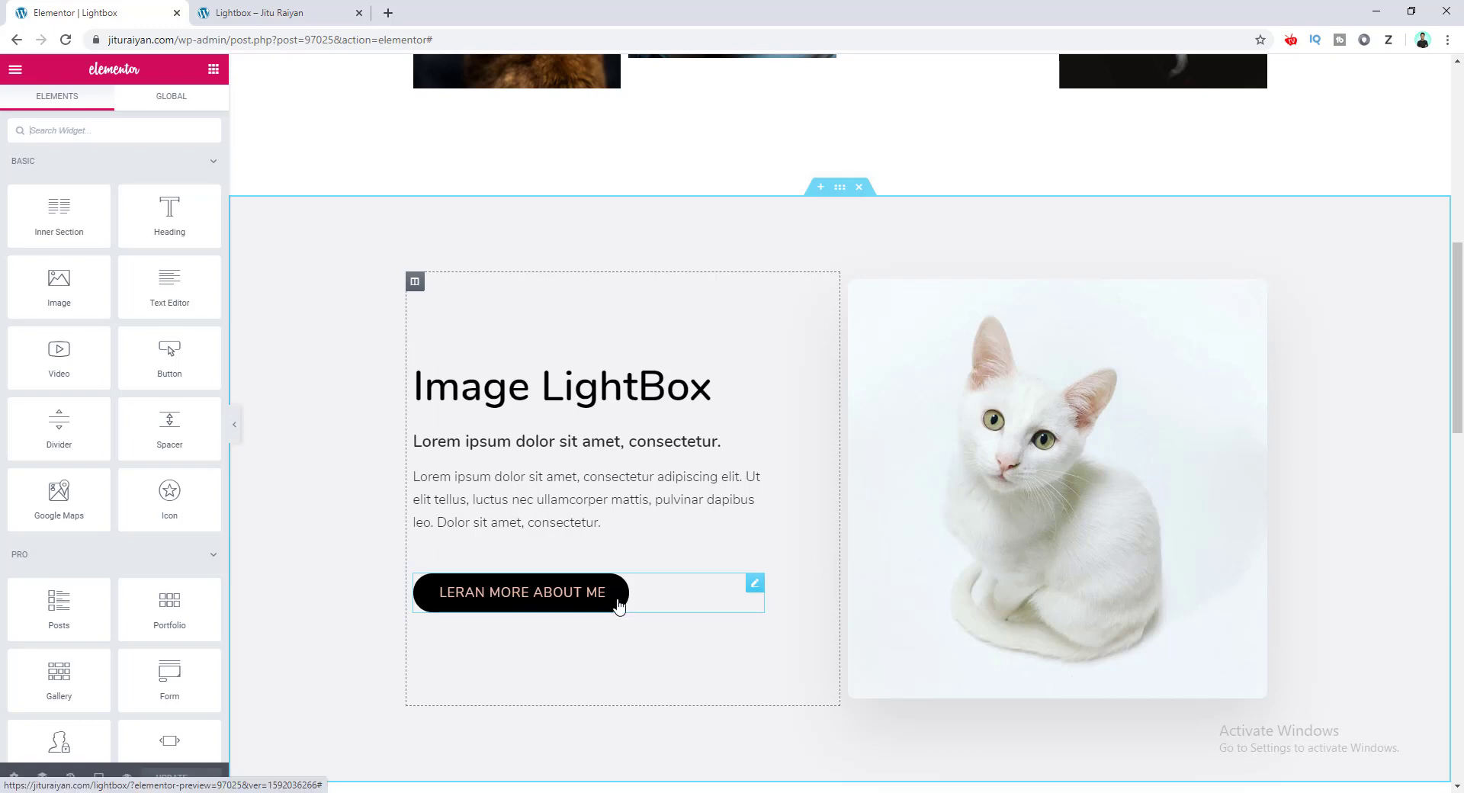
click(755, 586)
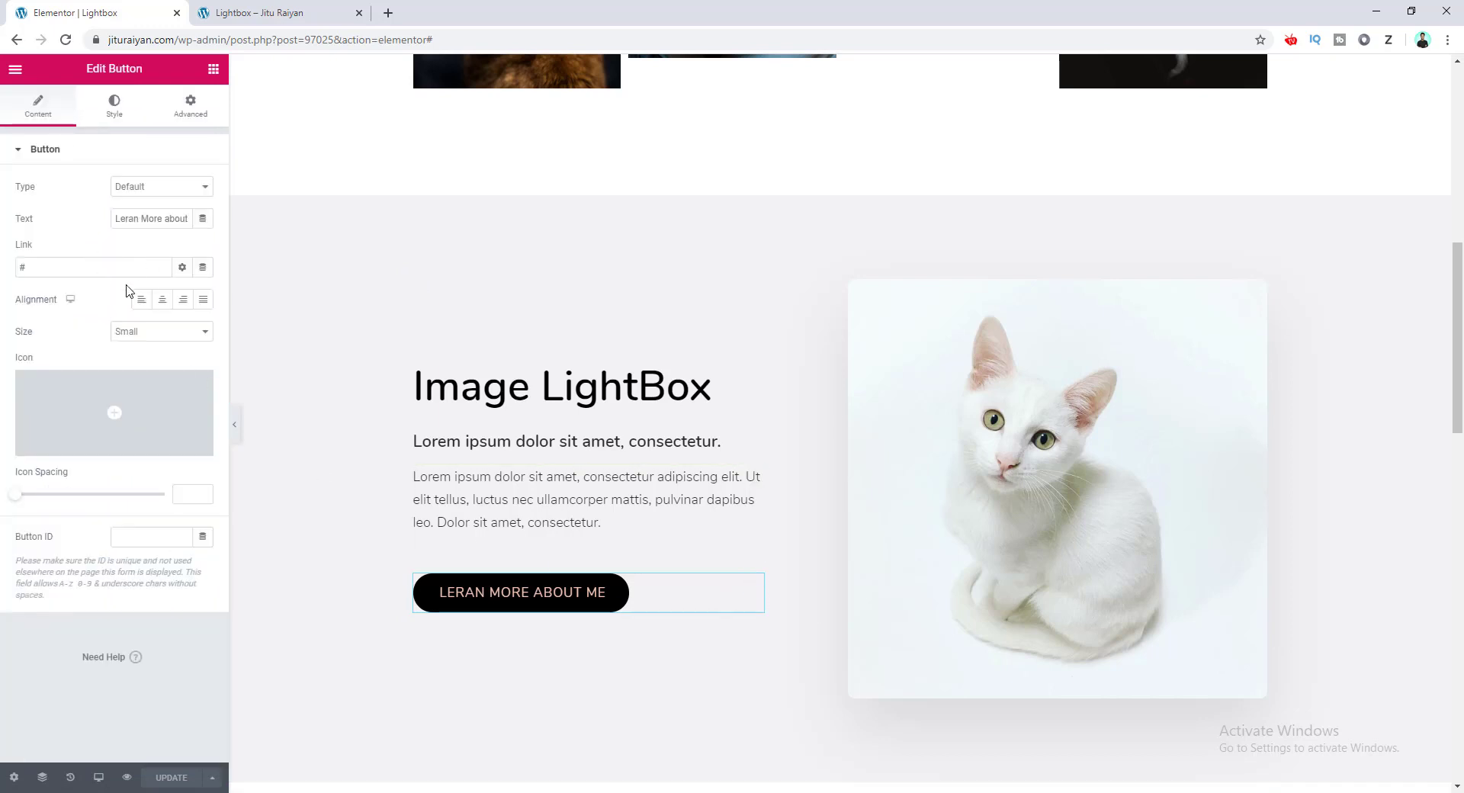
double_click(68, 270)
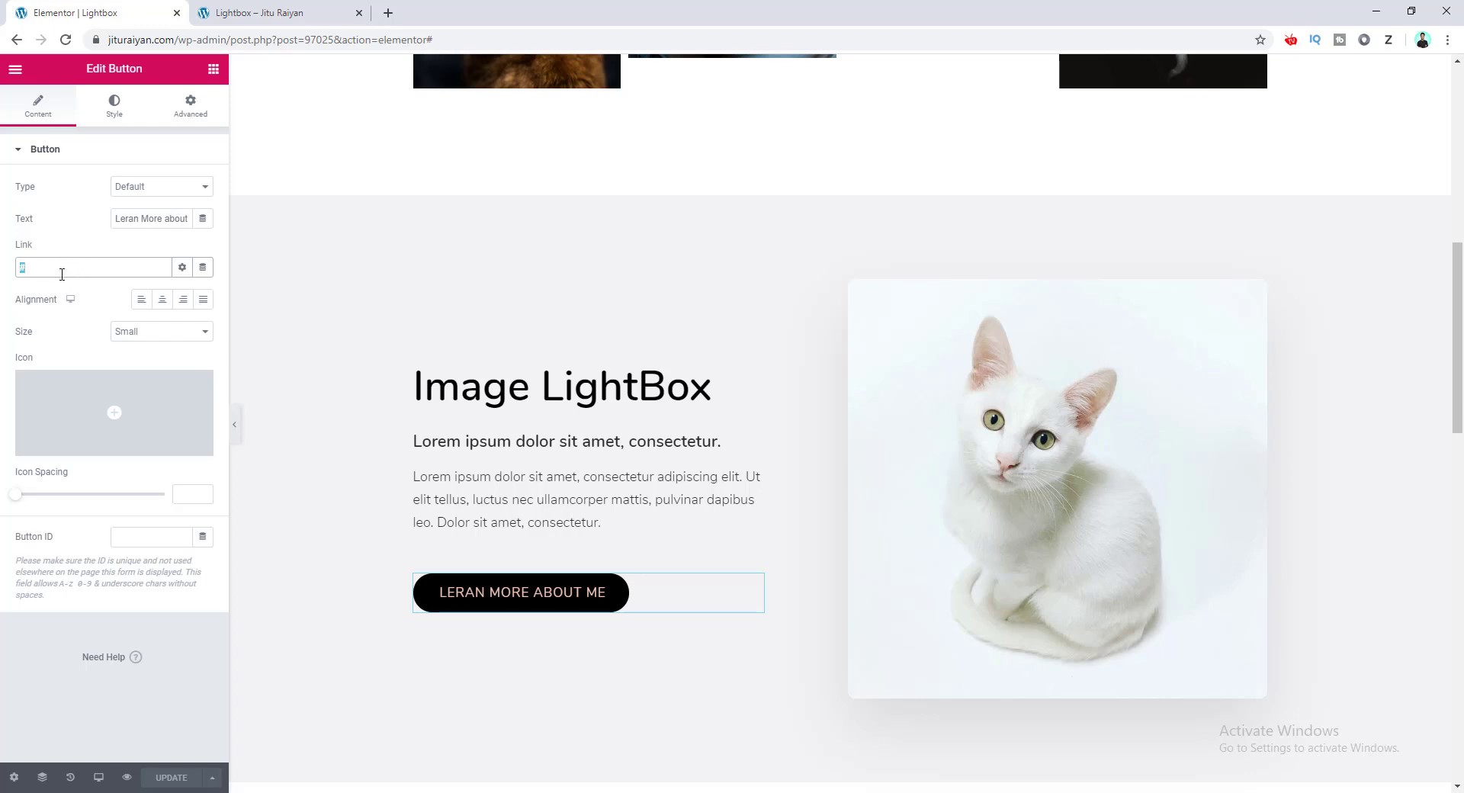
click(202, 268)
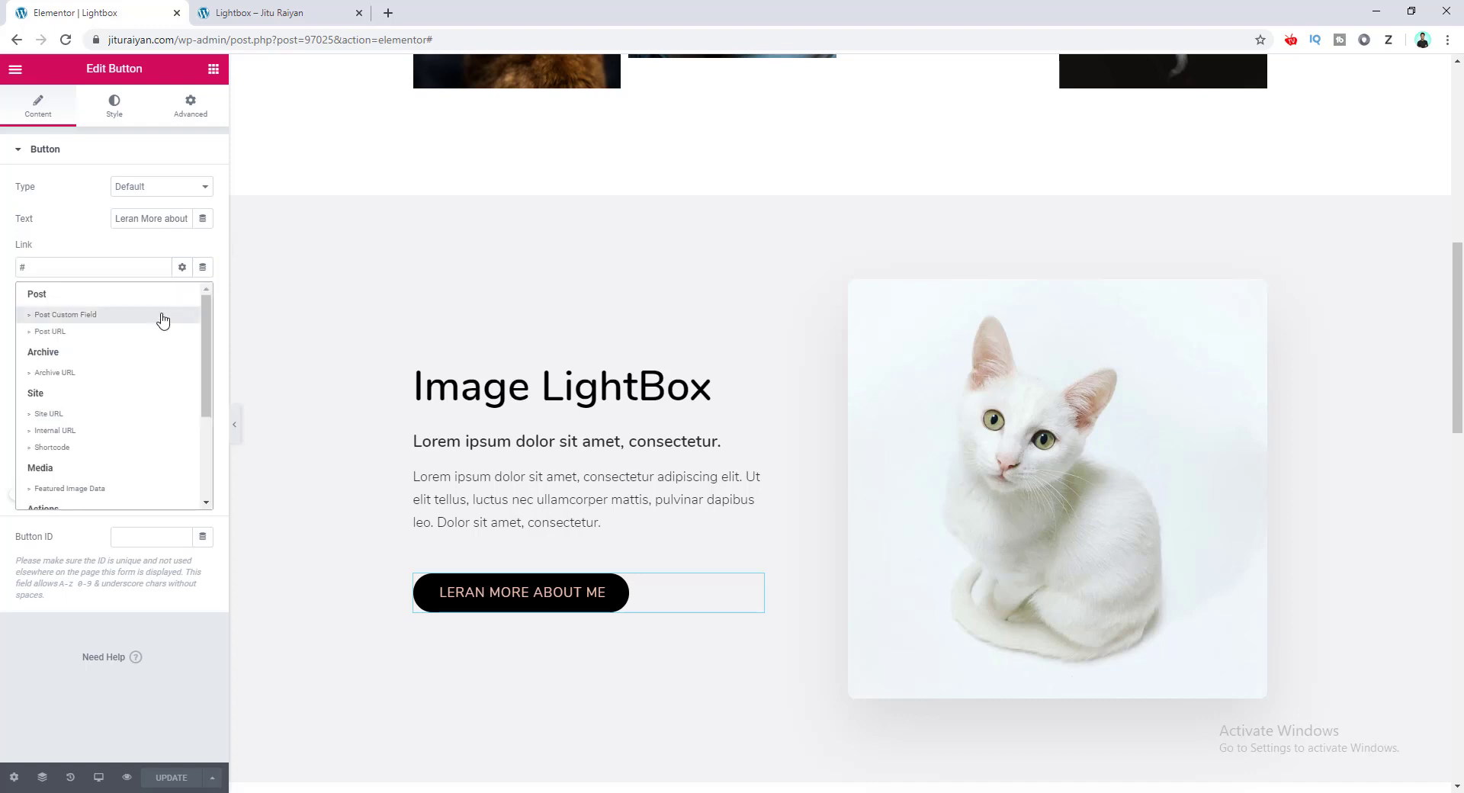
scroll(162, 319, down, 5)
click(144, 398)
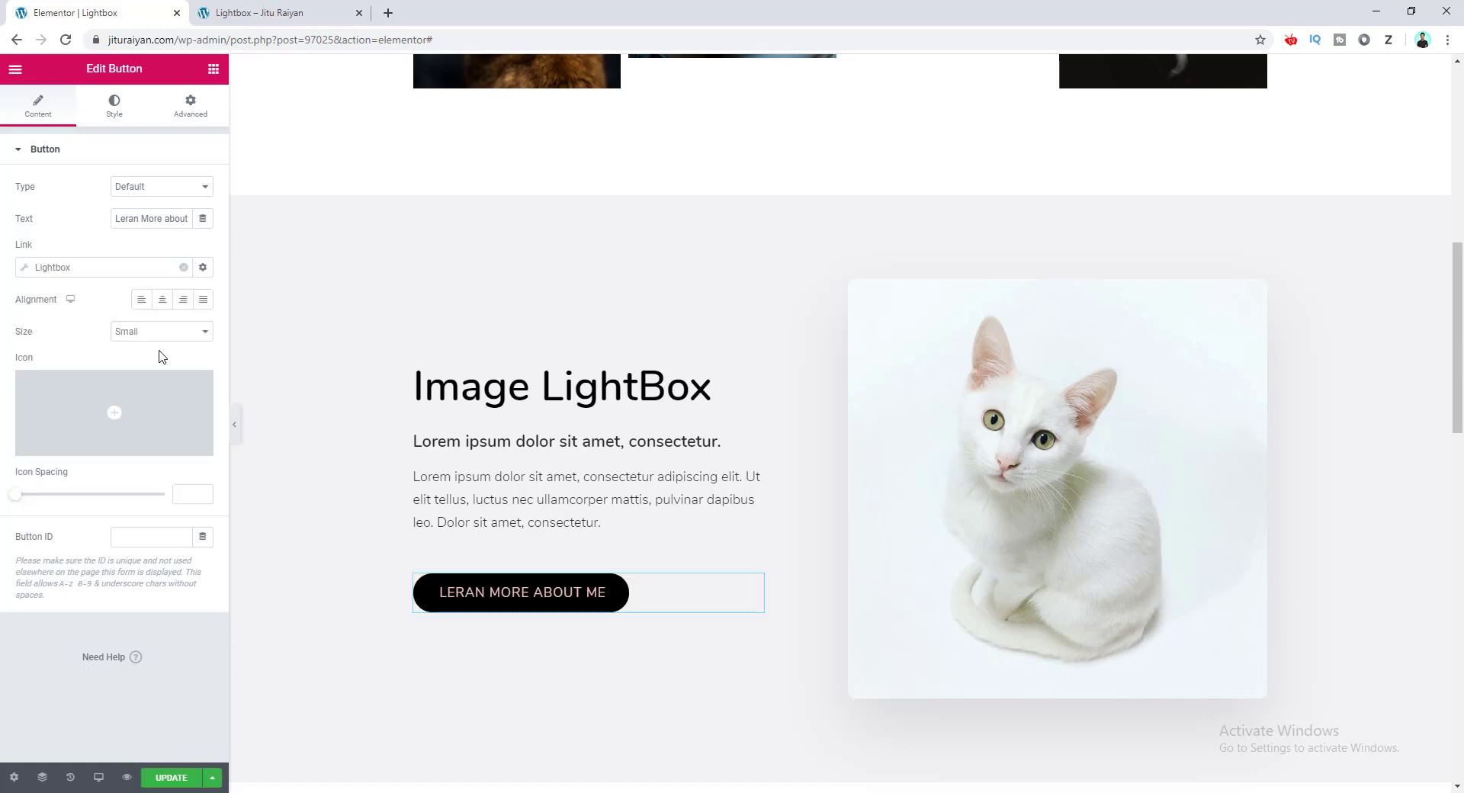
click(26, 272)
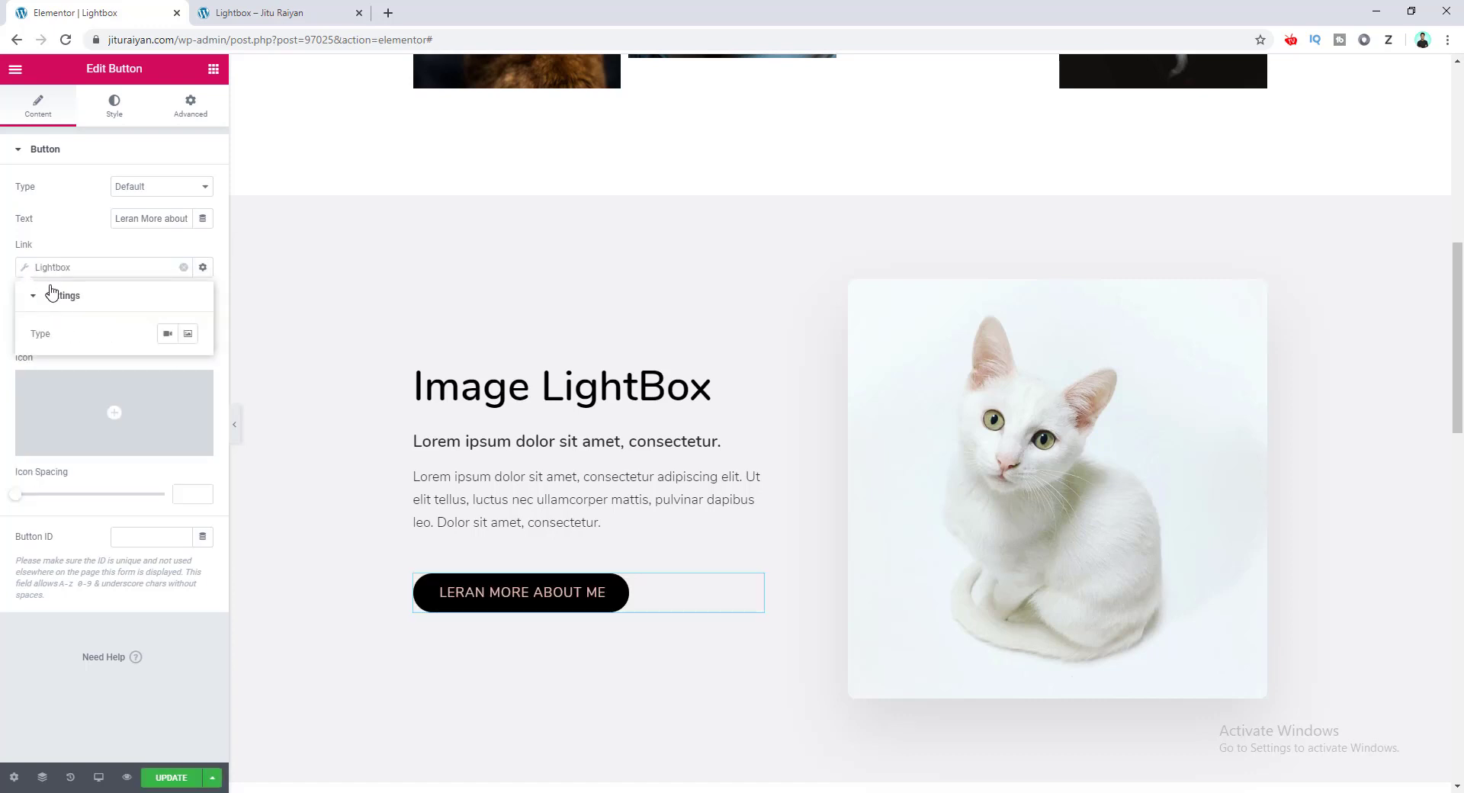
click(167, 334)
click(188, 336)
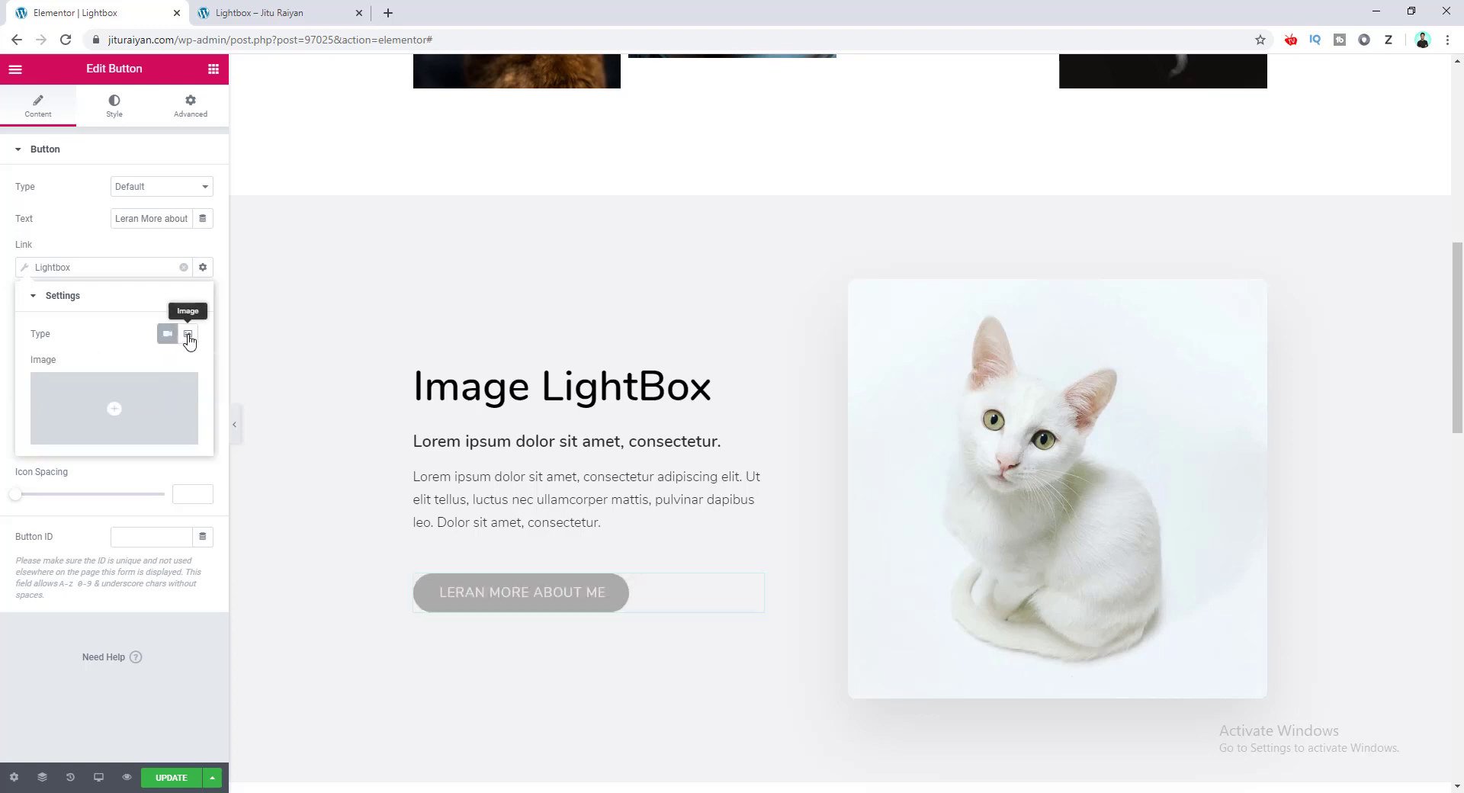
click(189, 336)
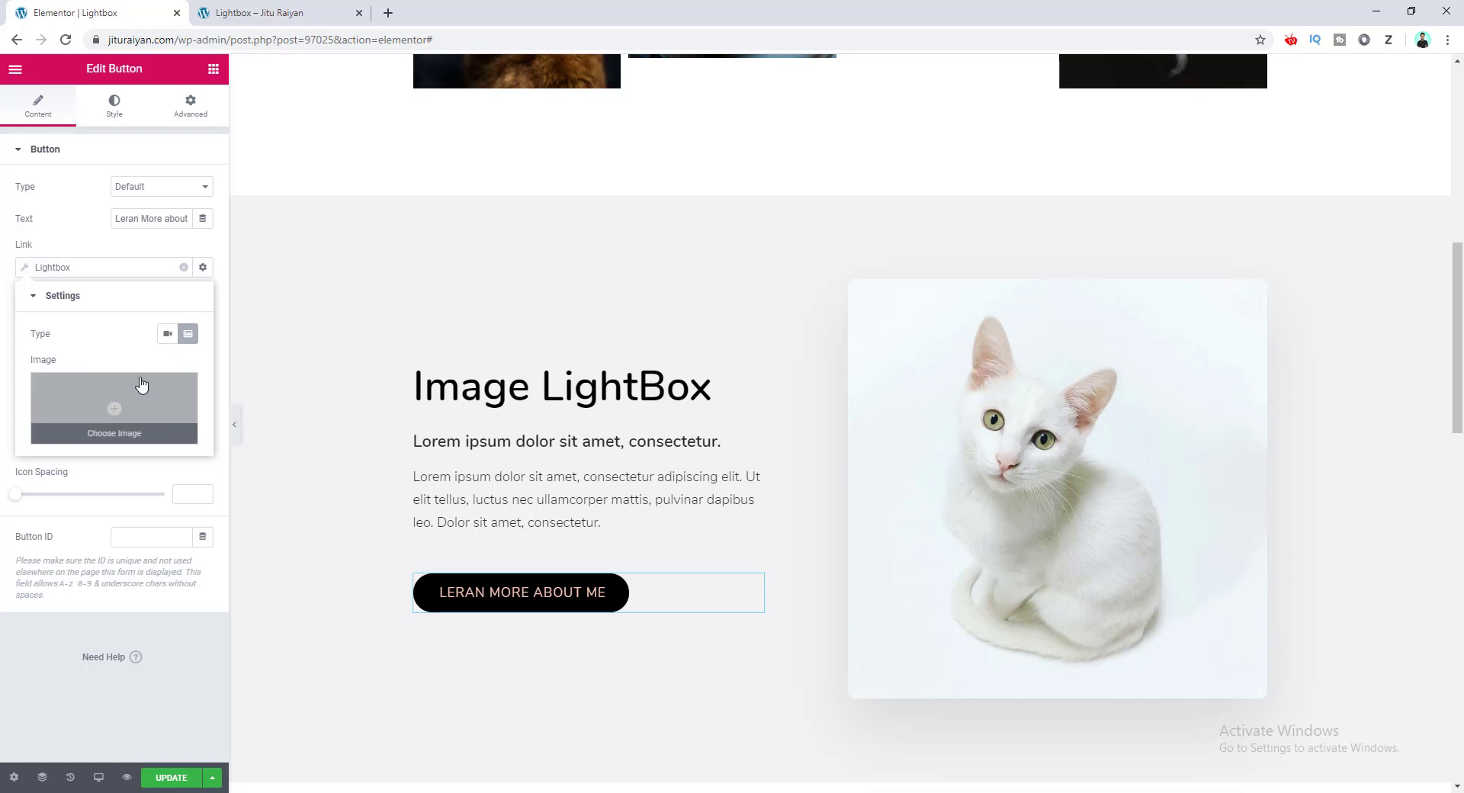
click(167, 336)
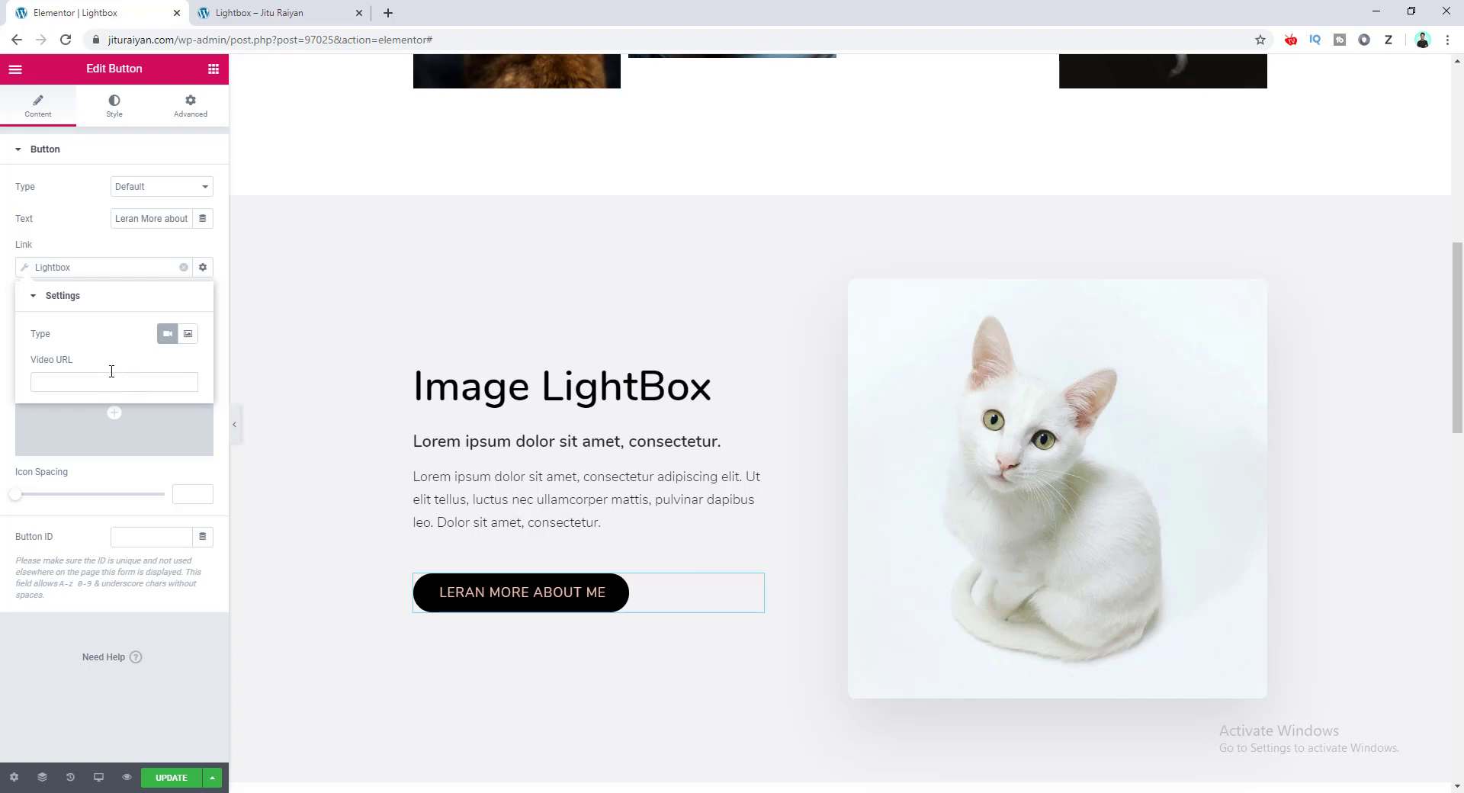
click(112, 383)
text(https://www.youtube.com/watch?v=h2fAS9npDid)
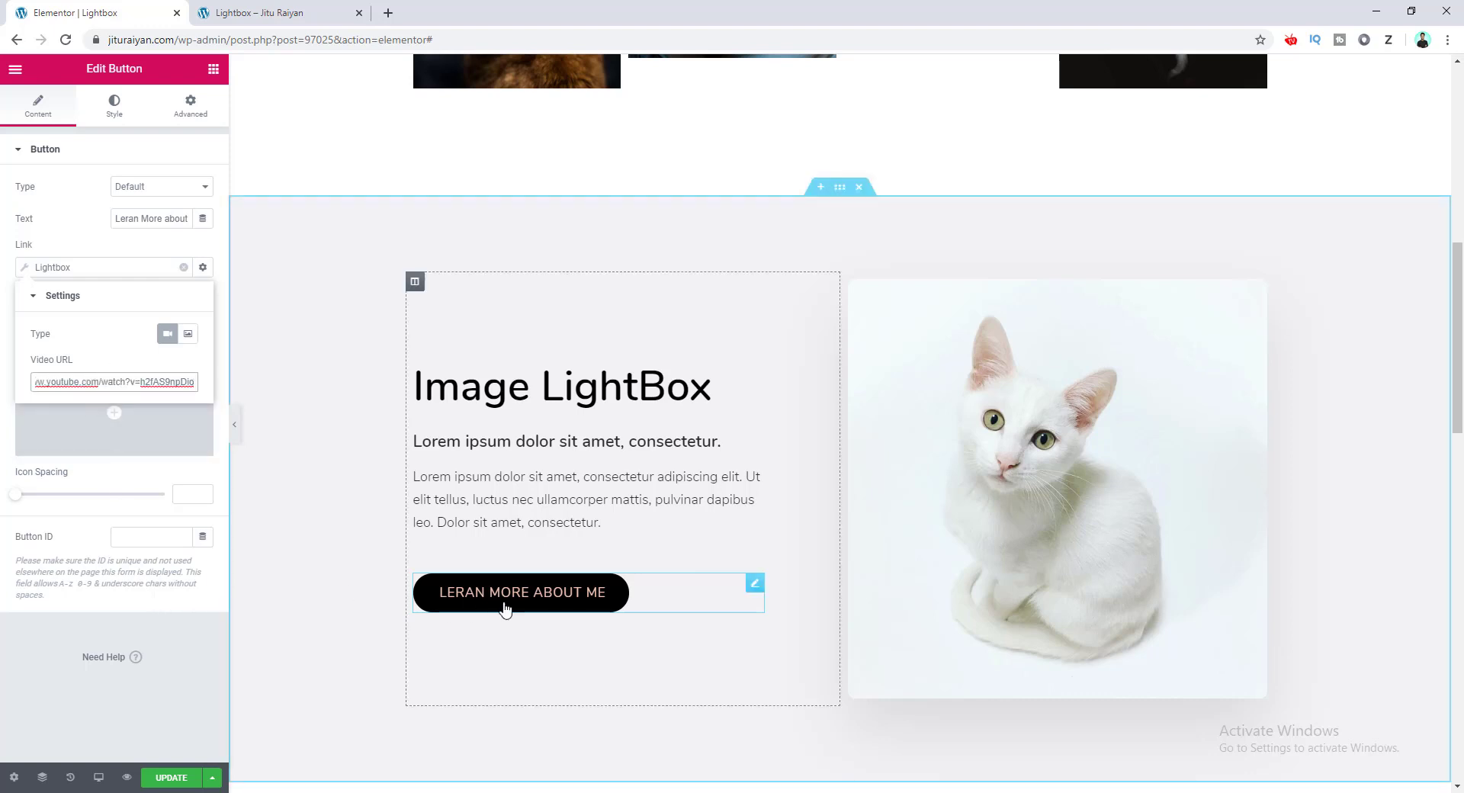
Test the button by playing the video in its lightbox, and close the lightbox
click(539, 602)
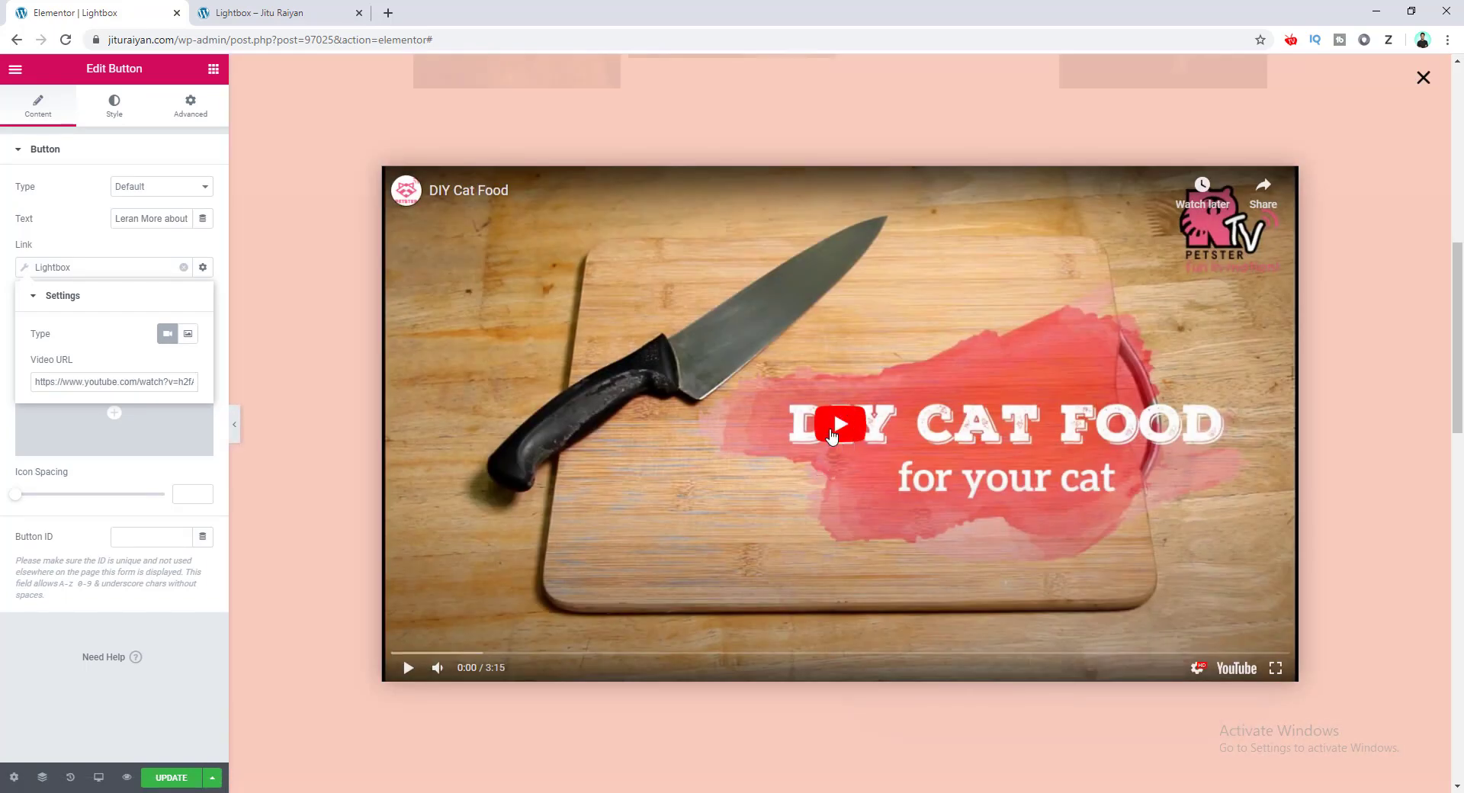
click(840, 424)
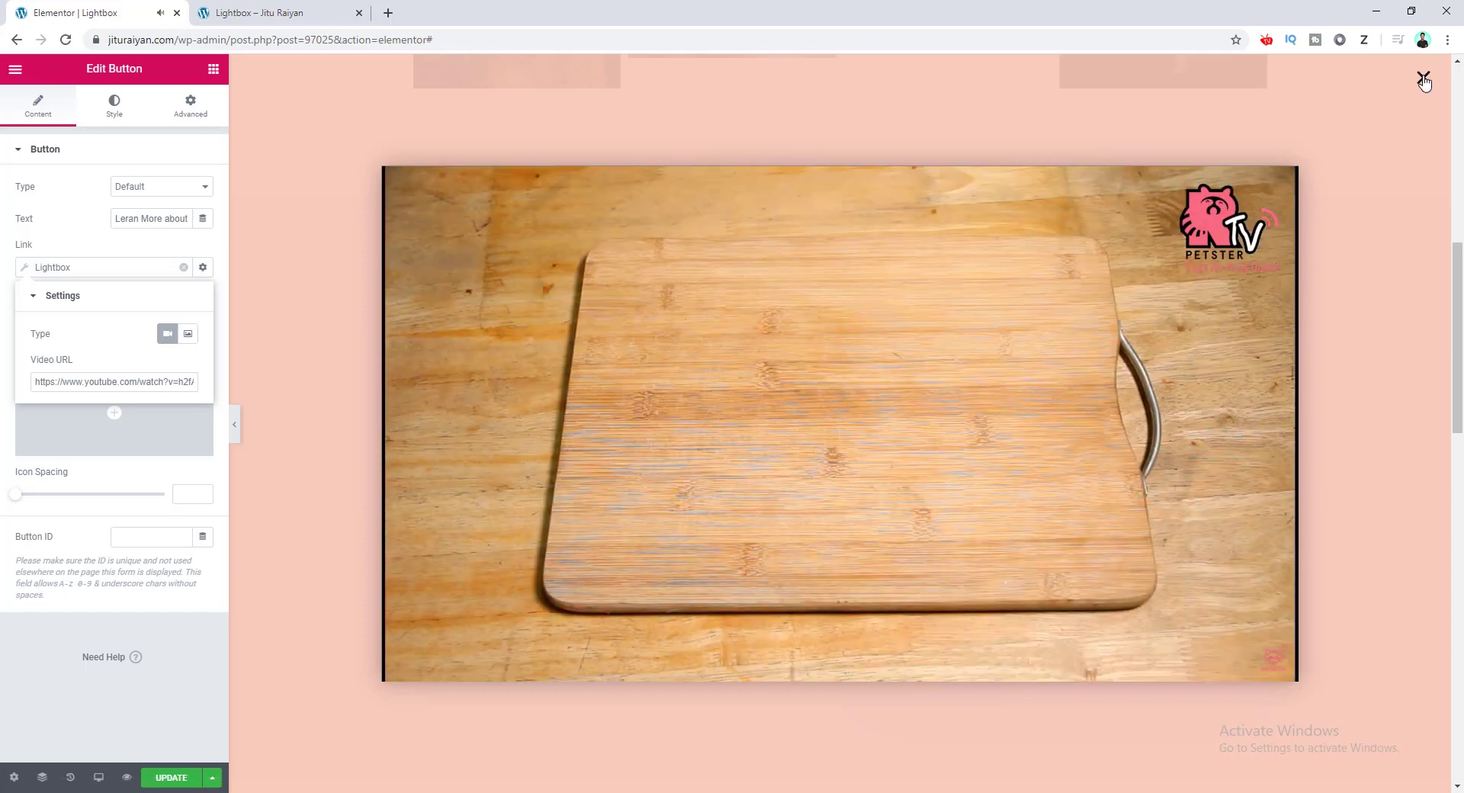
click(1423, 78)
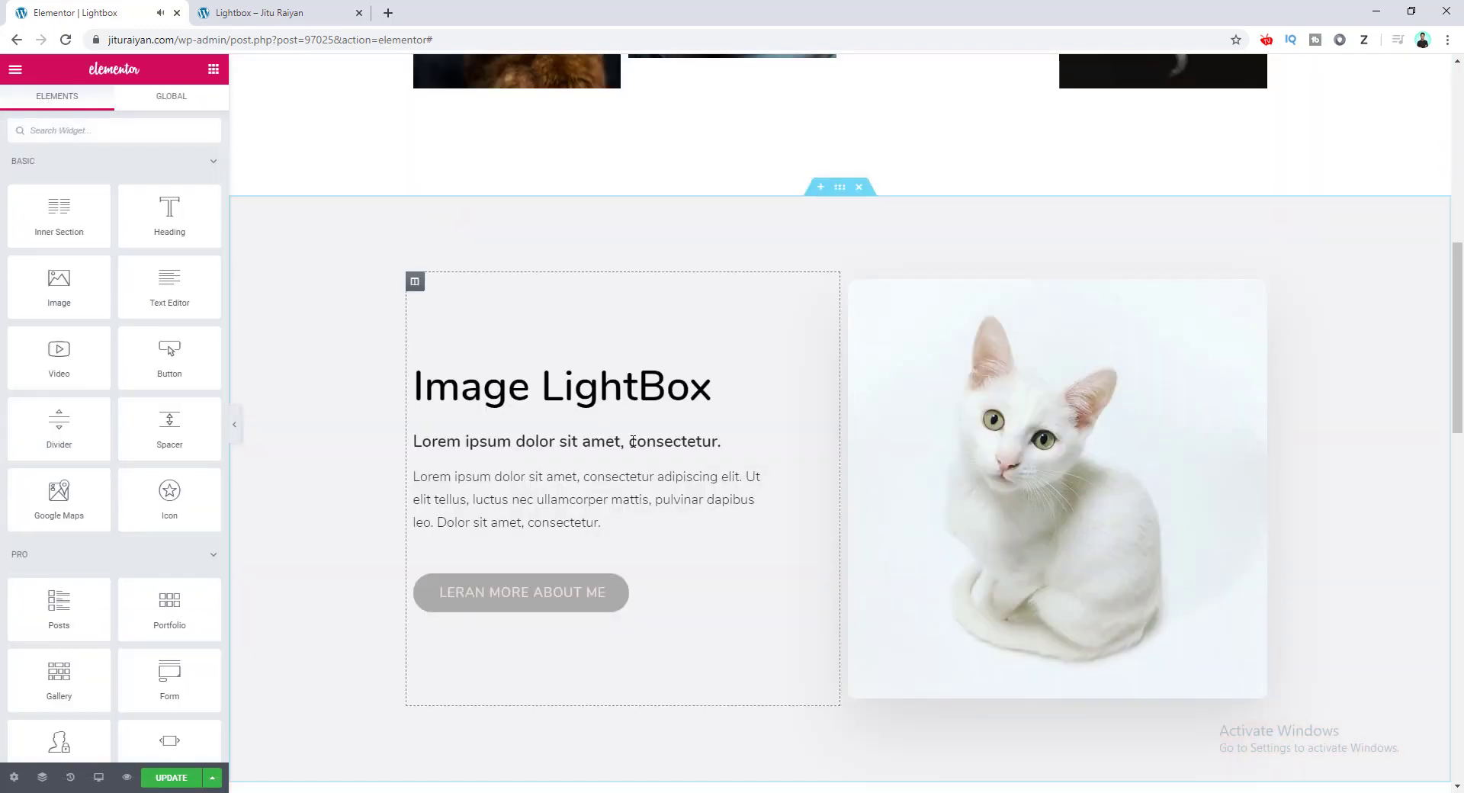
Look over the Carousel LightBox section, the available widgets, and the image and gallery sections above it
scroll(549, 400, down, 6)
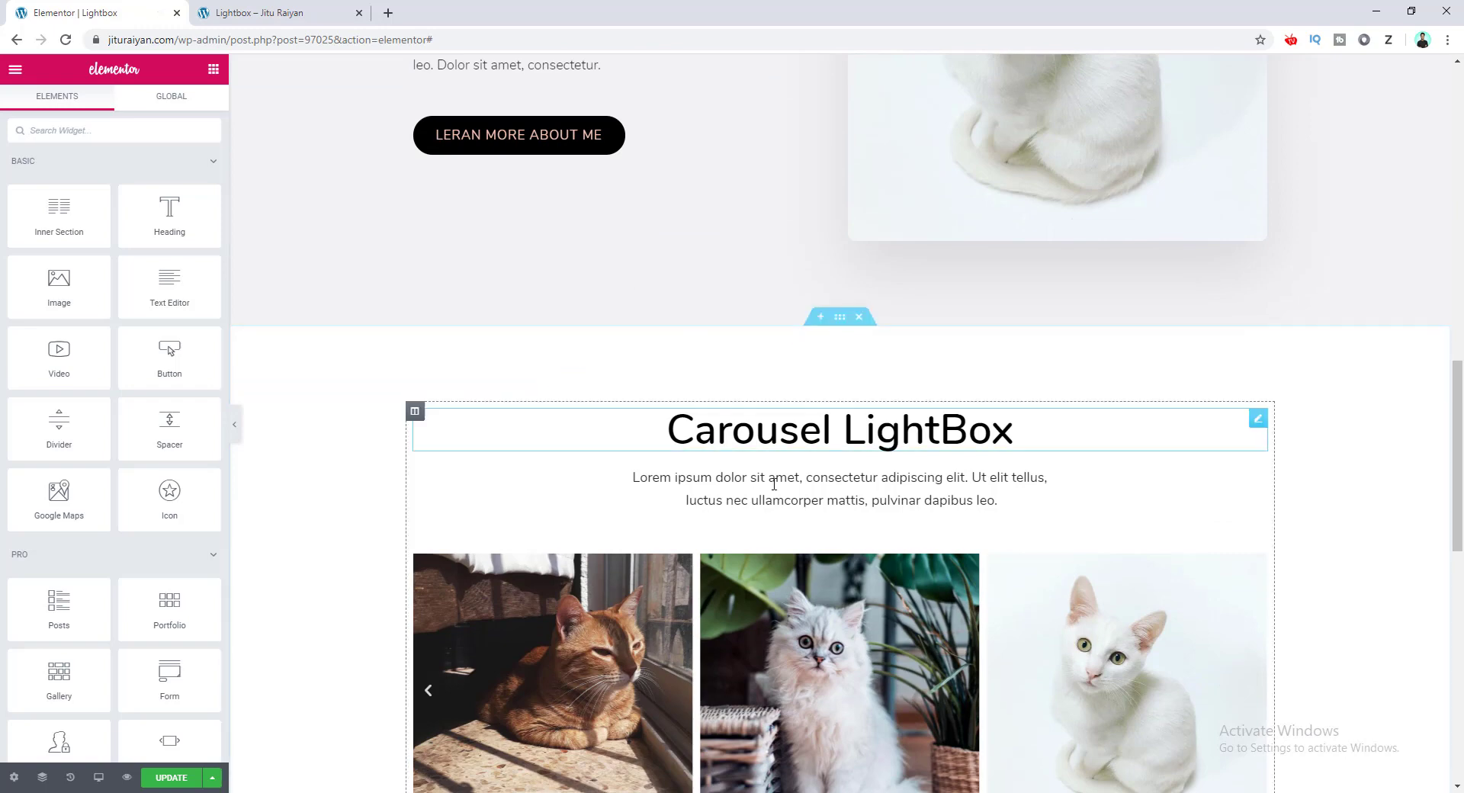
click(755, 428)
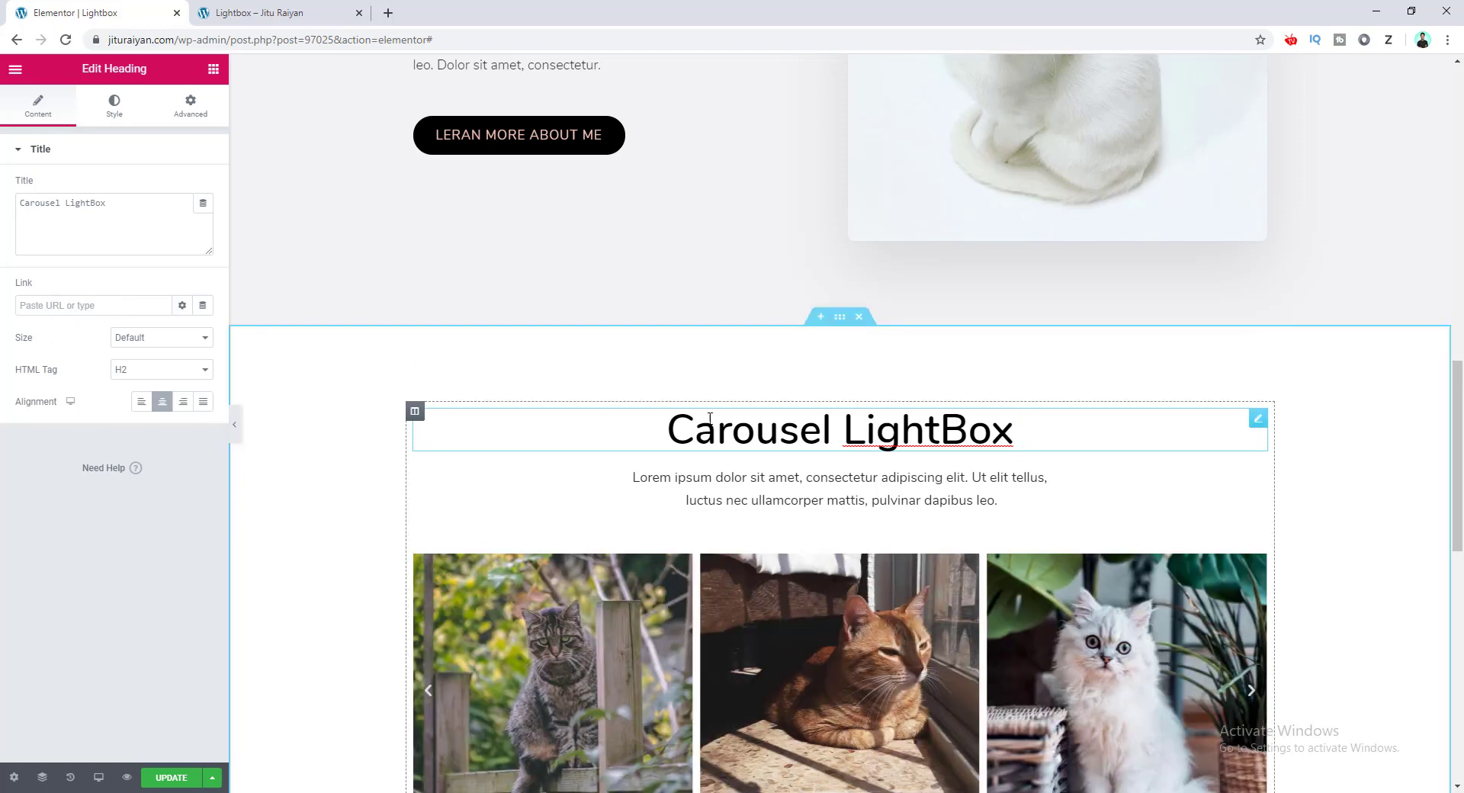
click(213, 69)
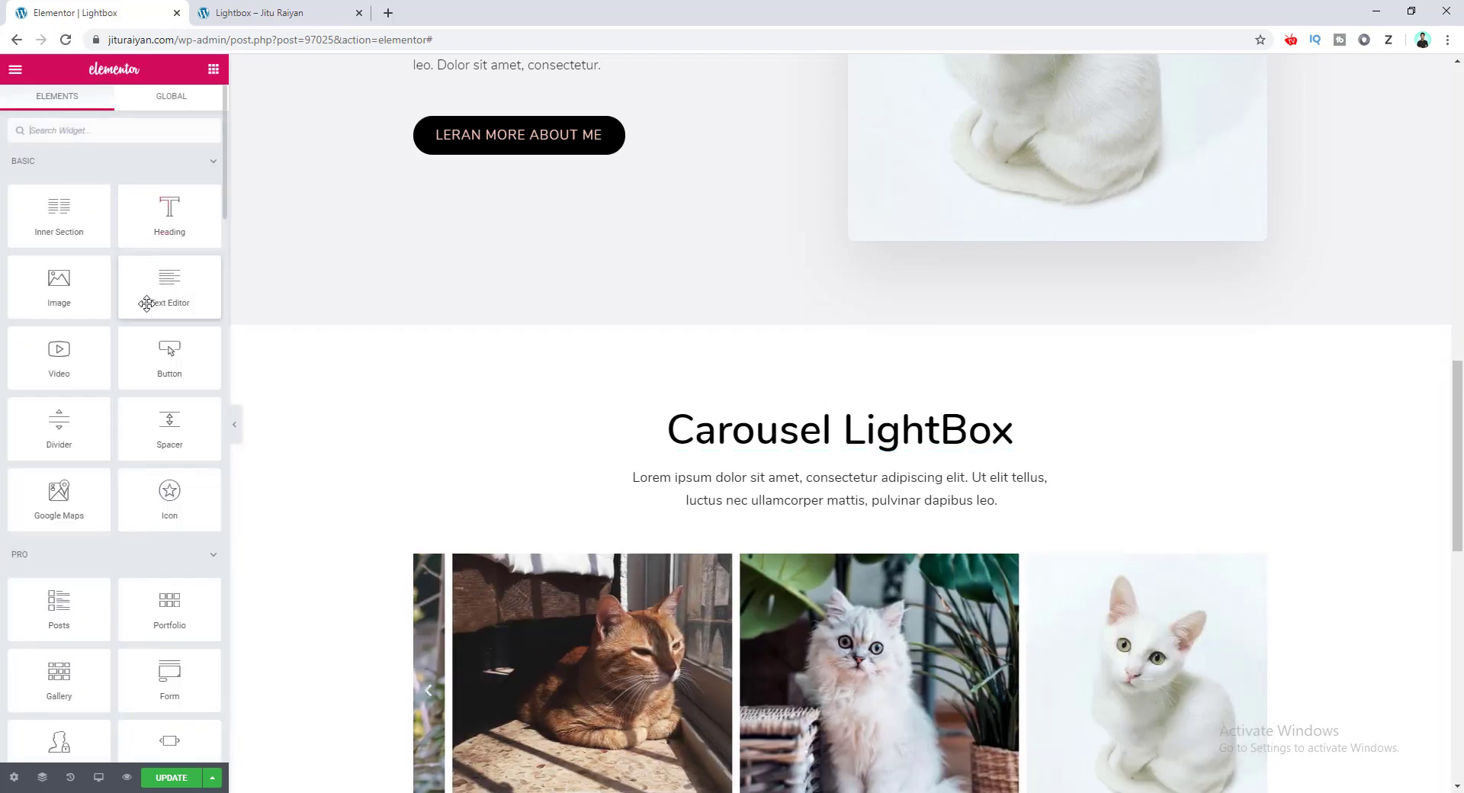
scroll(151, 312, down, 5)
scroll(151, 312, down, 6)
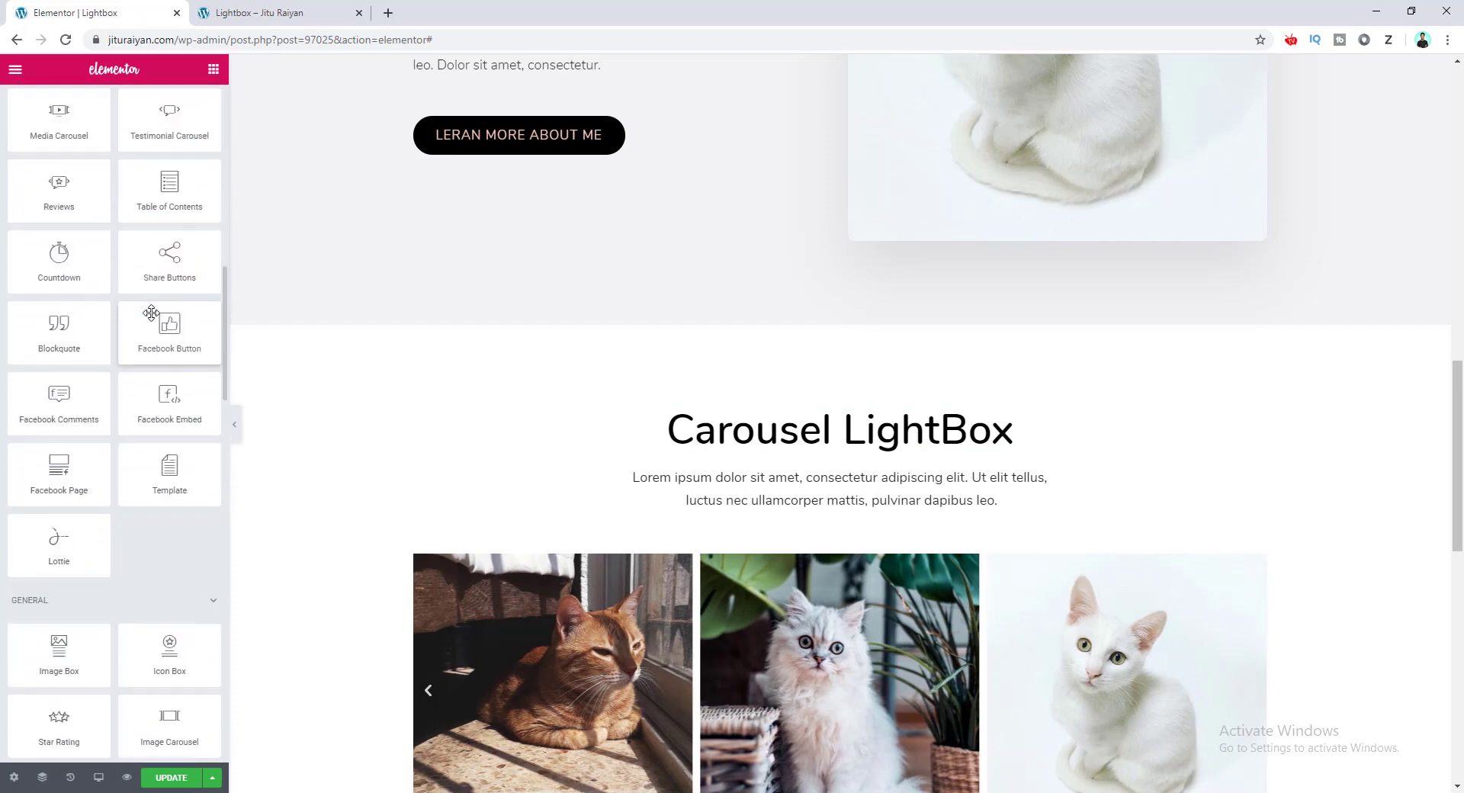
scroll(155, 317, up, 6)
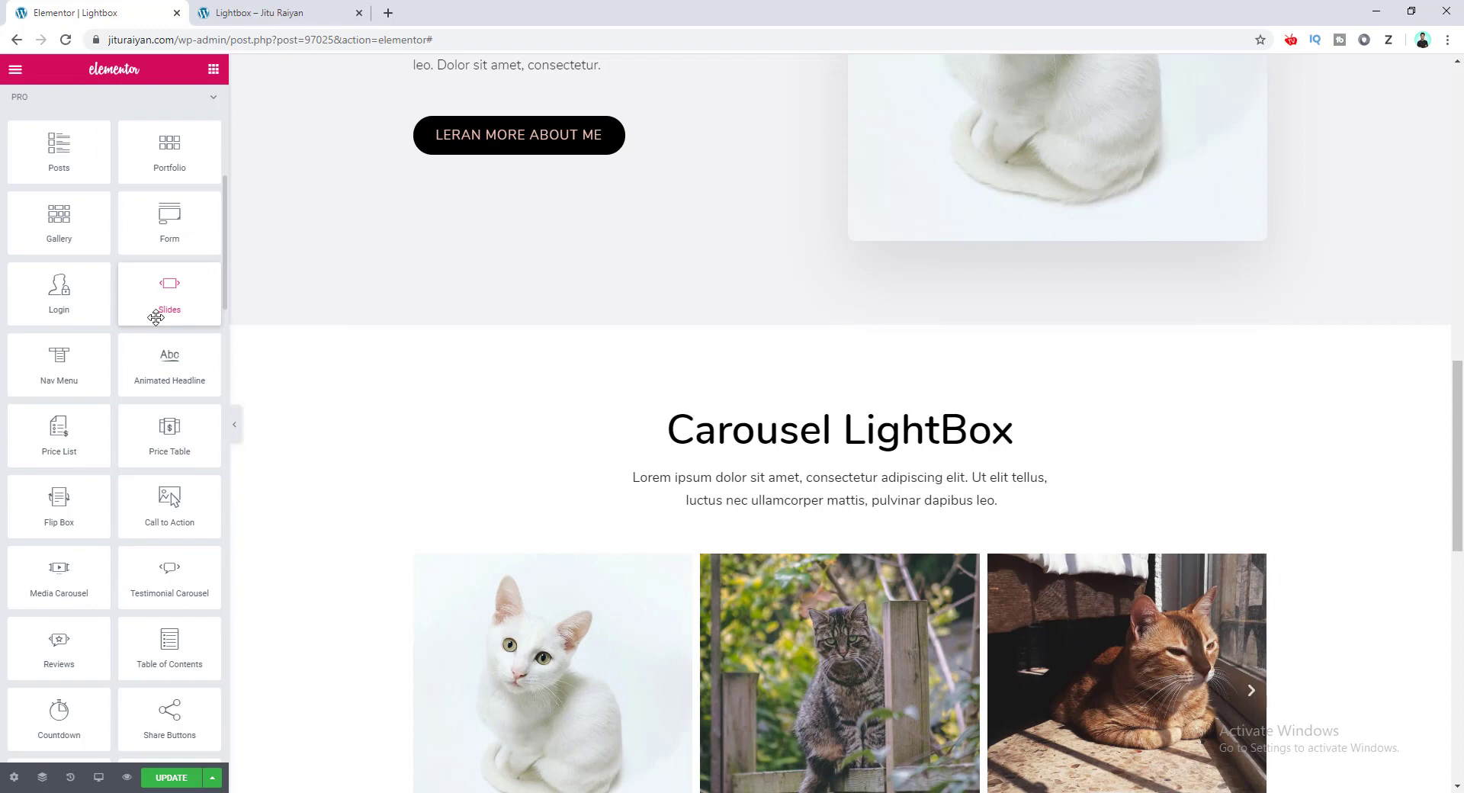
scroll(156, 317, up, 6)
scroll(534, 381, up, 7)
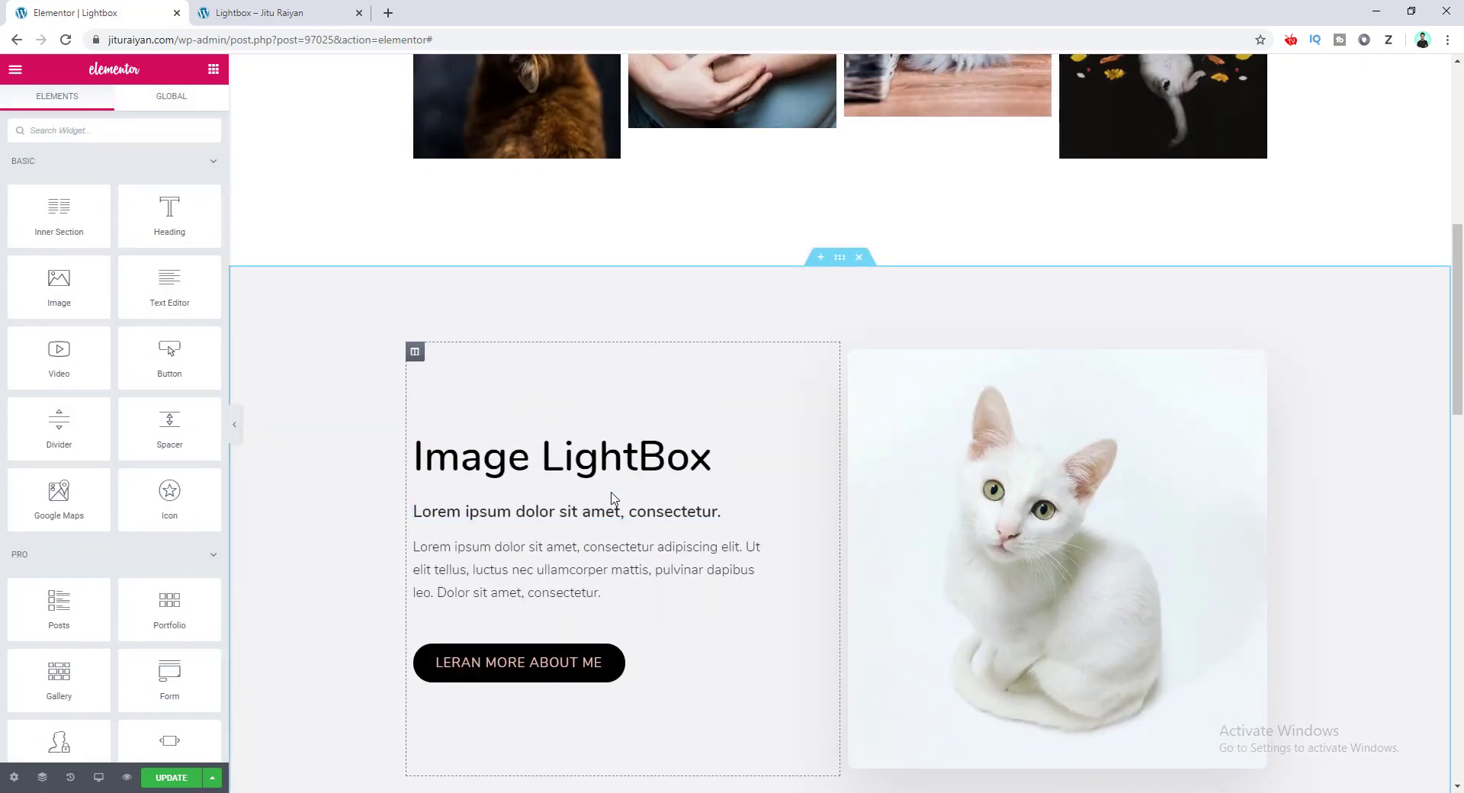
scroll(614, 500, up, 8)
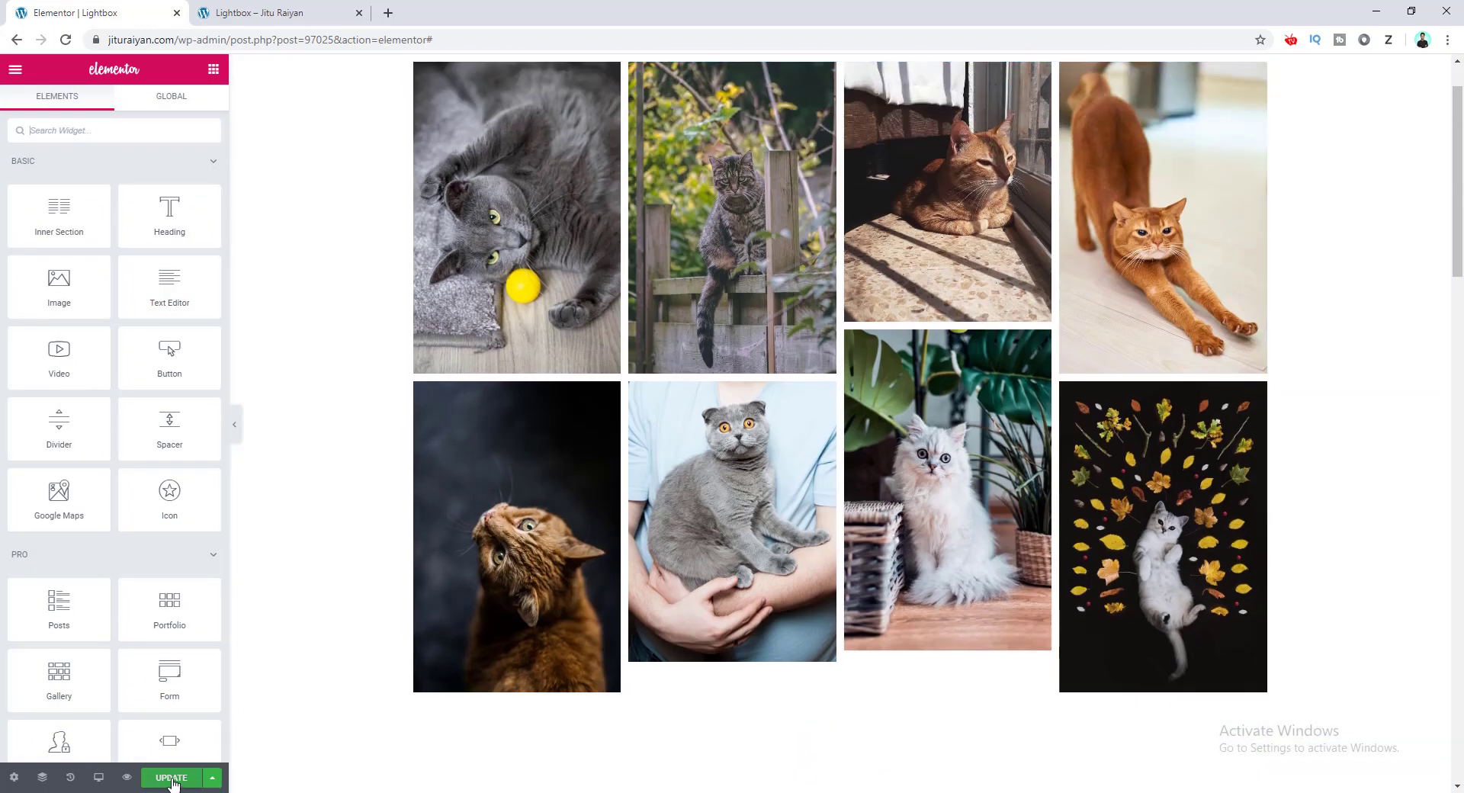
Update the page, switch to its preview, and test the lightbox of the gallery's grey cat on the fence, closing it again
click(173, 779)
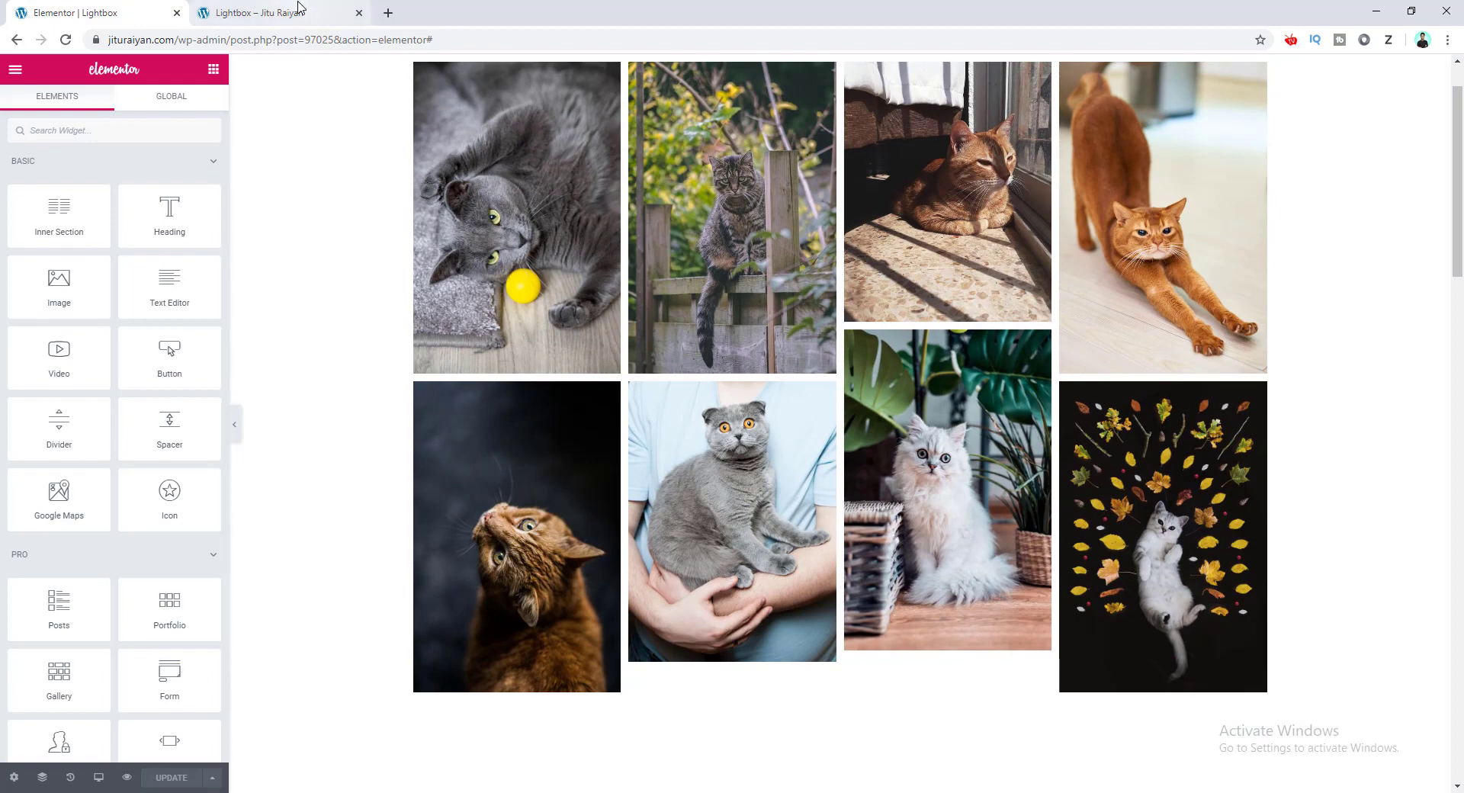
click(298, 7)
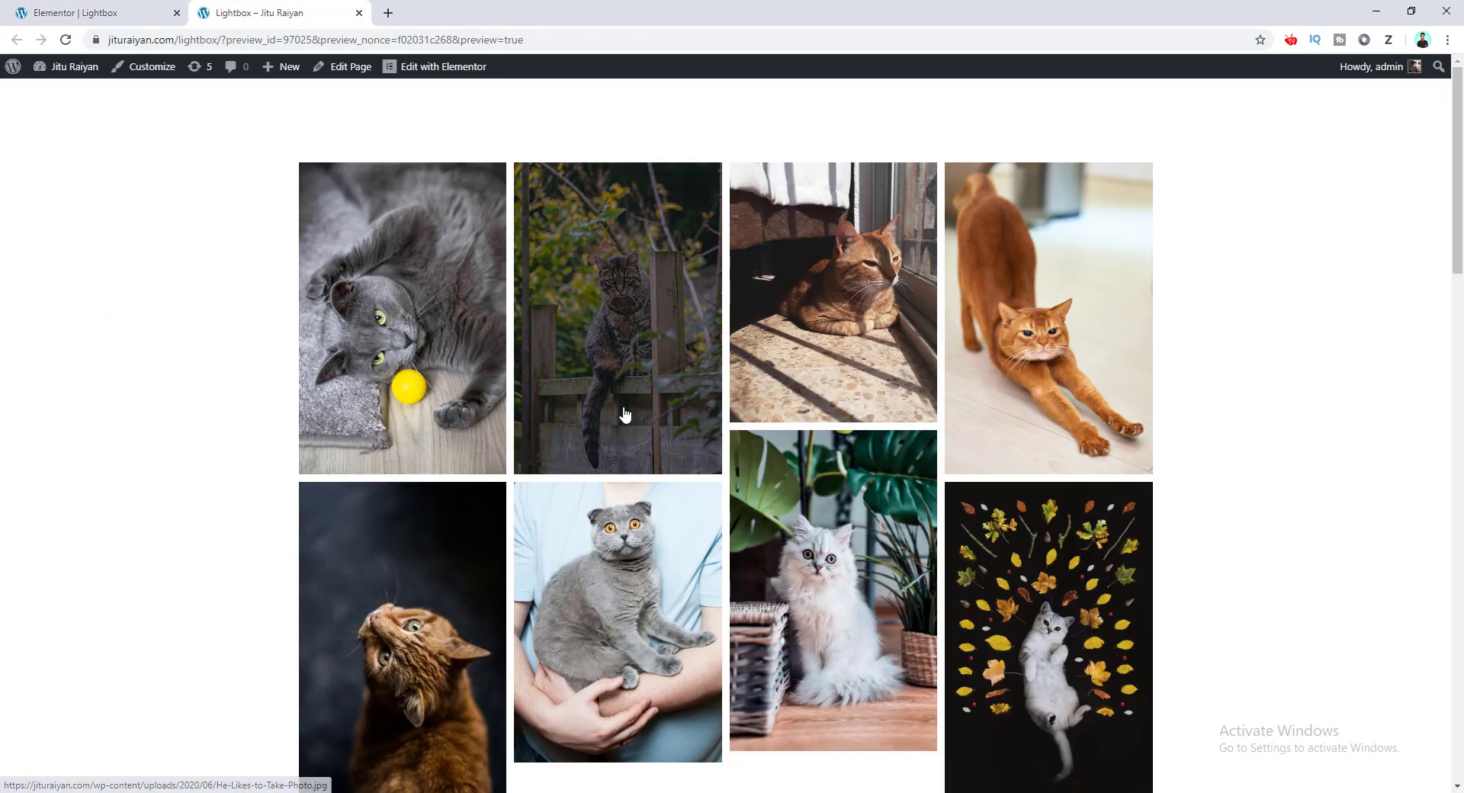
click(624, 414)
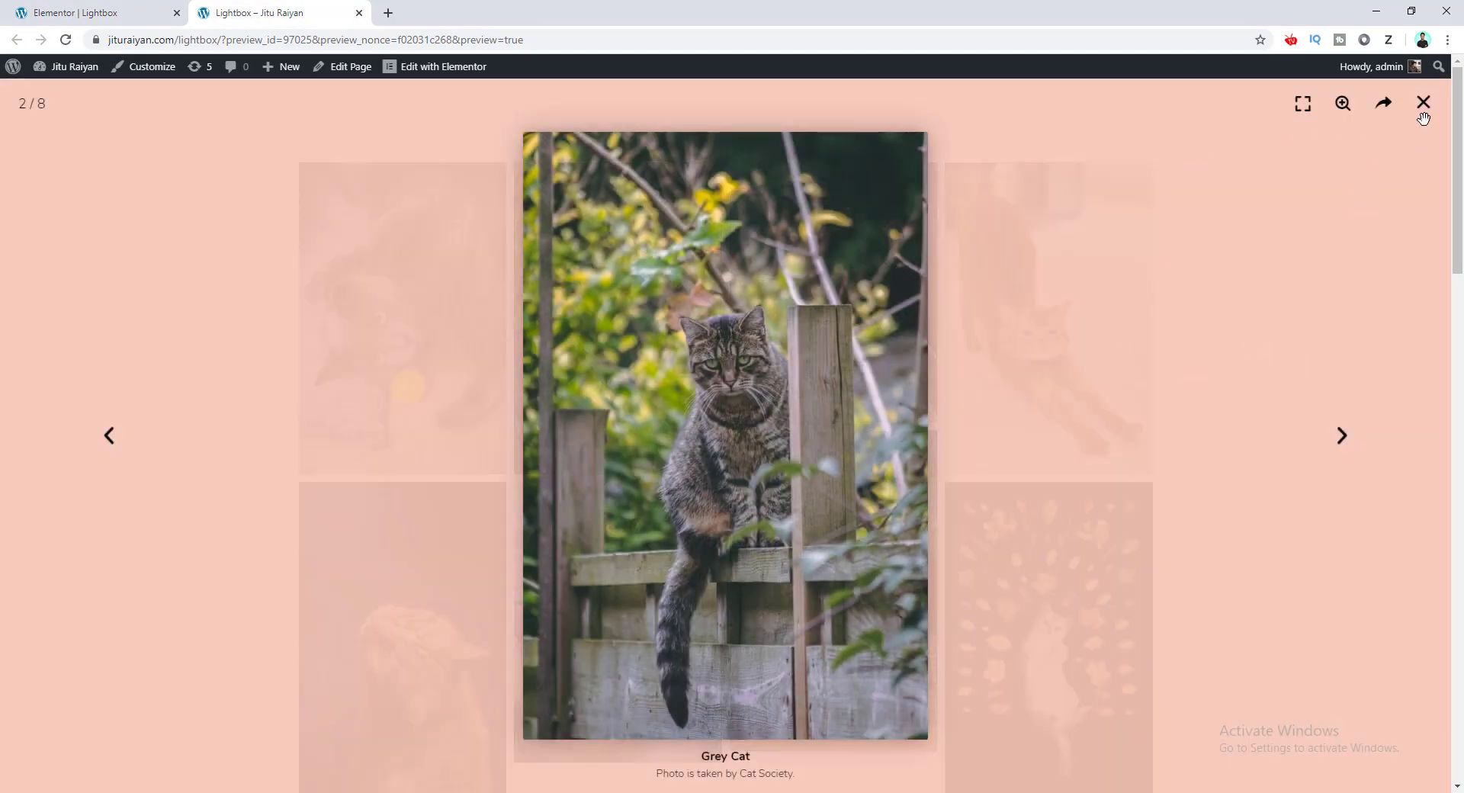
click(1423, 115)
Test the white cat image and the "Leran More about me" button's video lightbox in the Image LightBox section, closing each lightbox
scroll(1056, 409, down, 10)
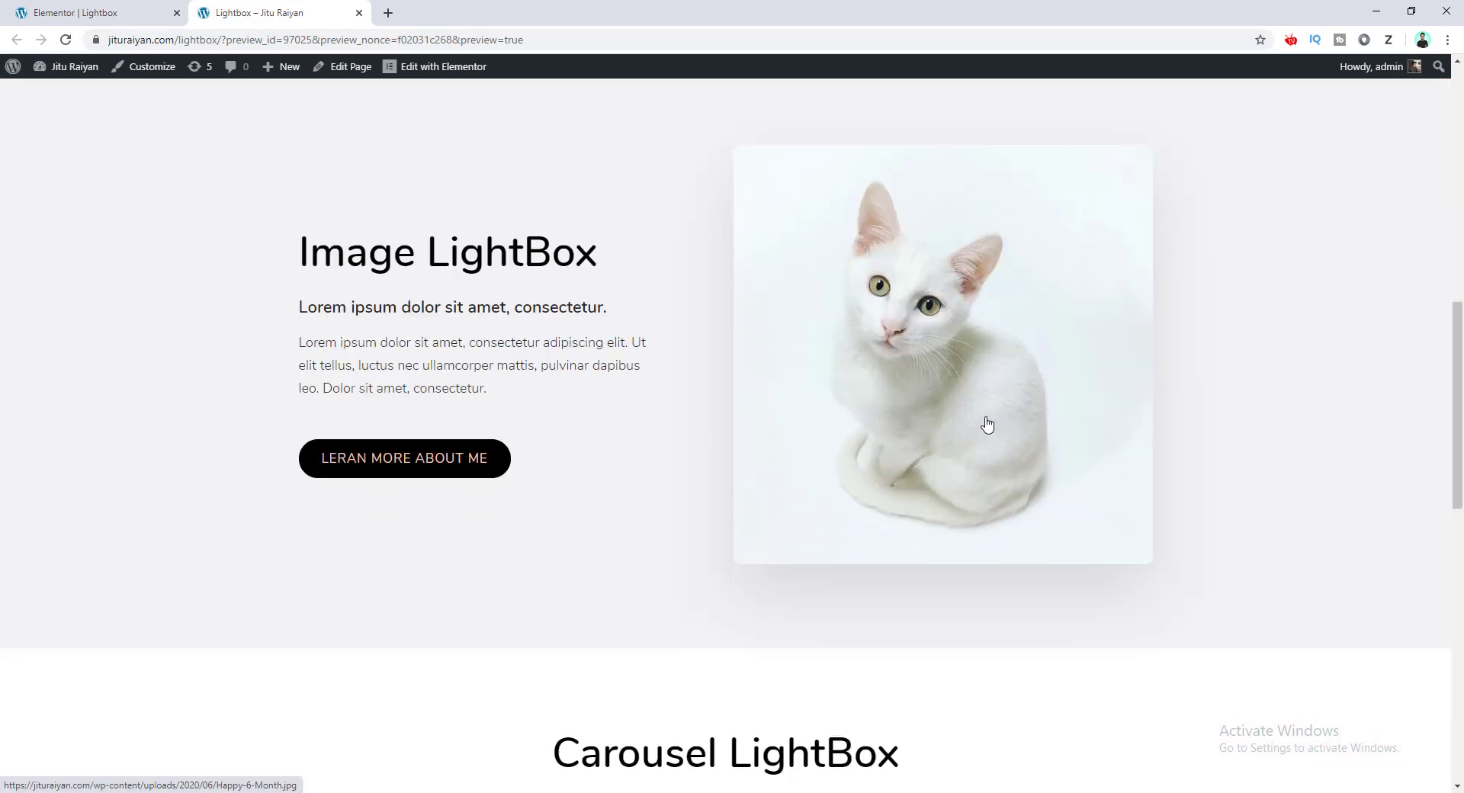
click(922, 379)
click(213, 427)
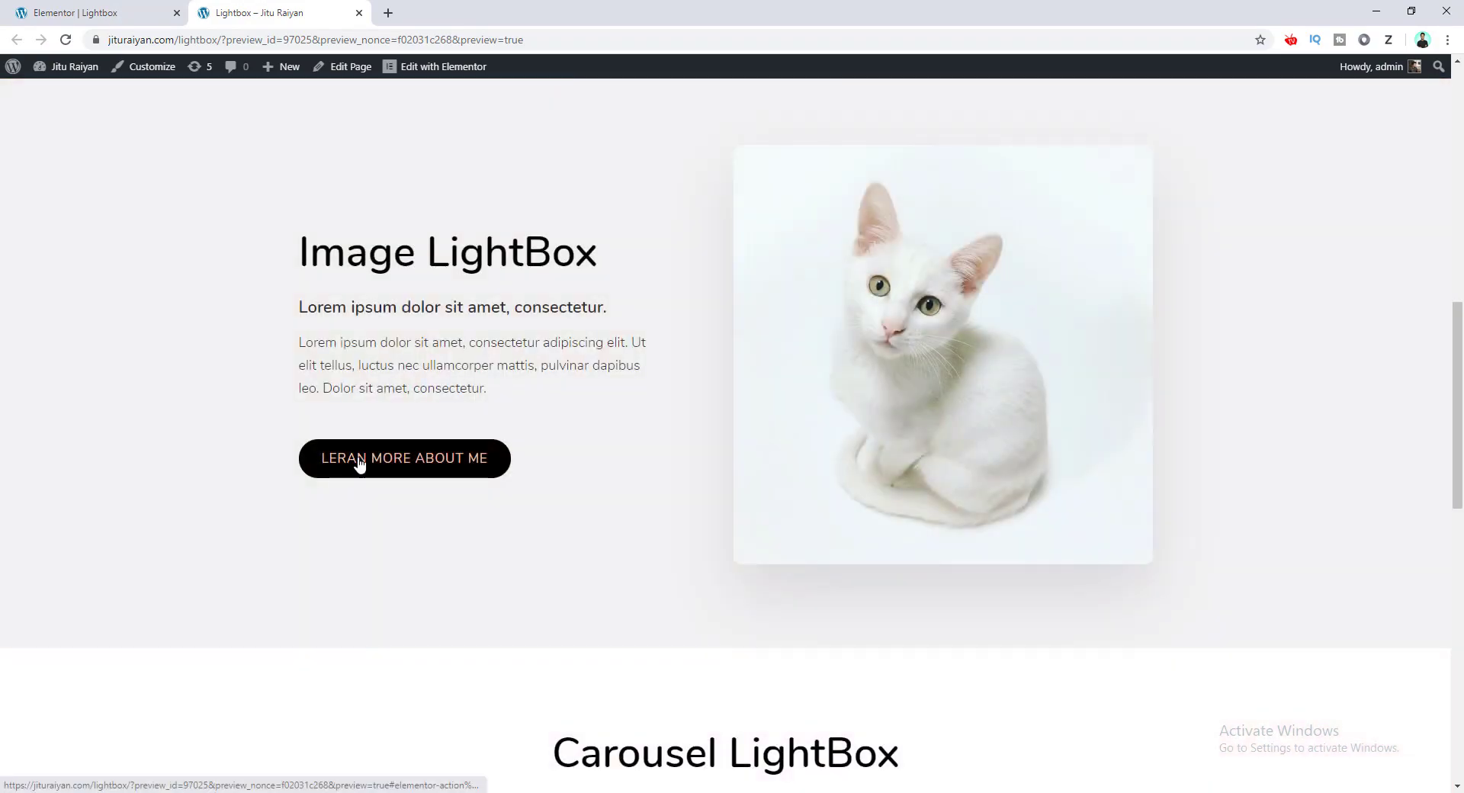
click(328, 457)
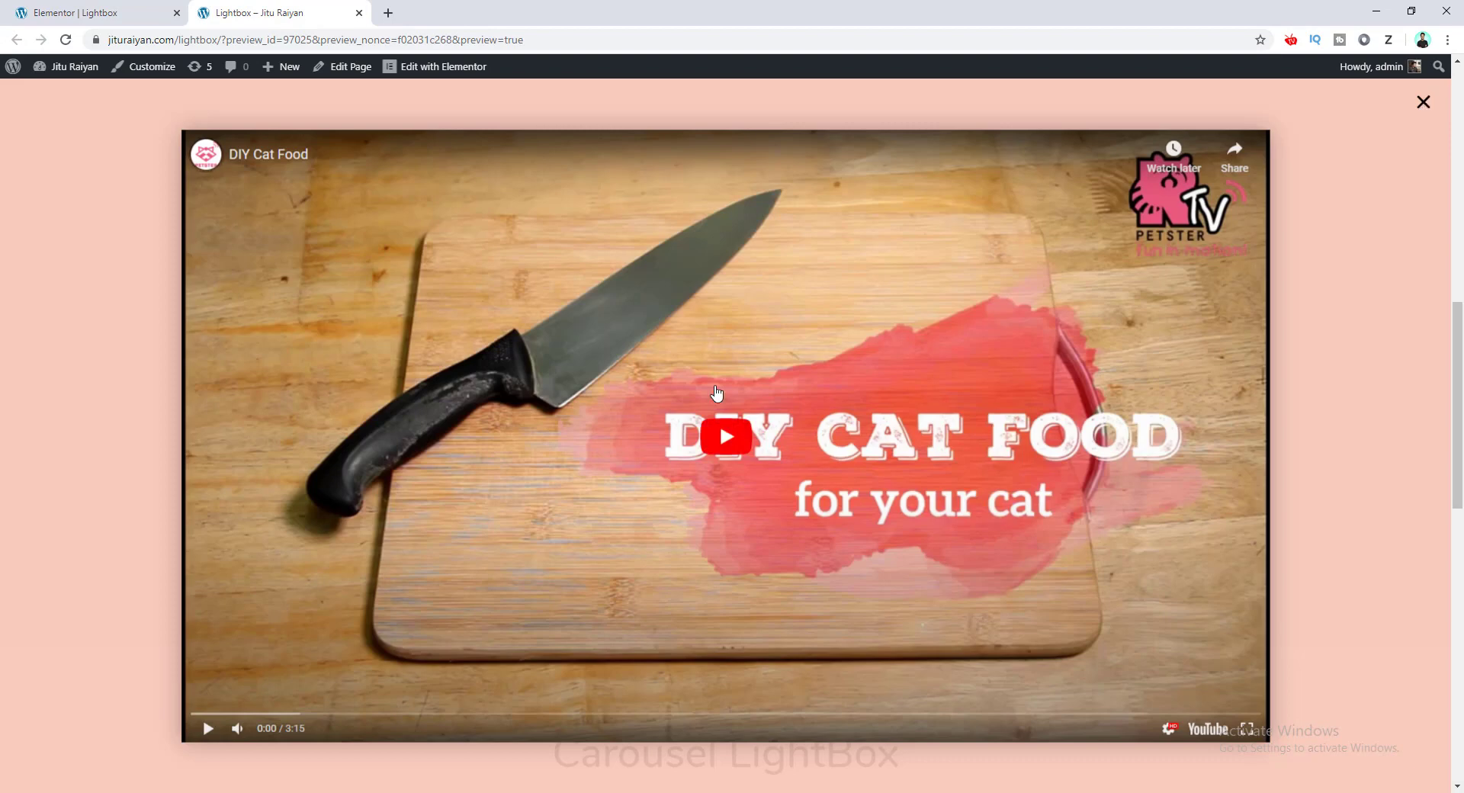
click(1423, 101)
Swipe through the cat images in the Carousel LightBox section and try the white cat image
scroll(1314, 317, down, 5)
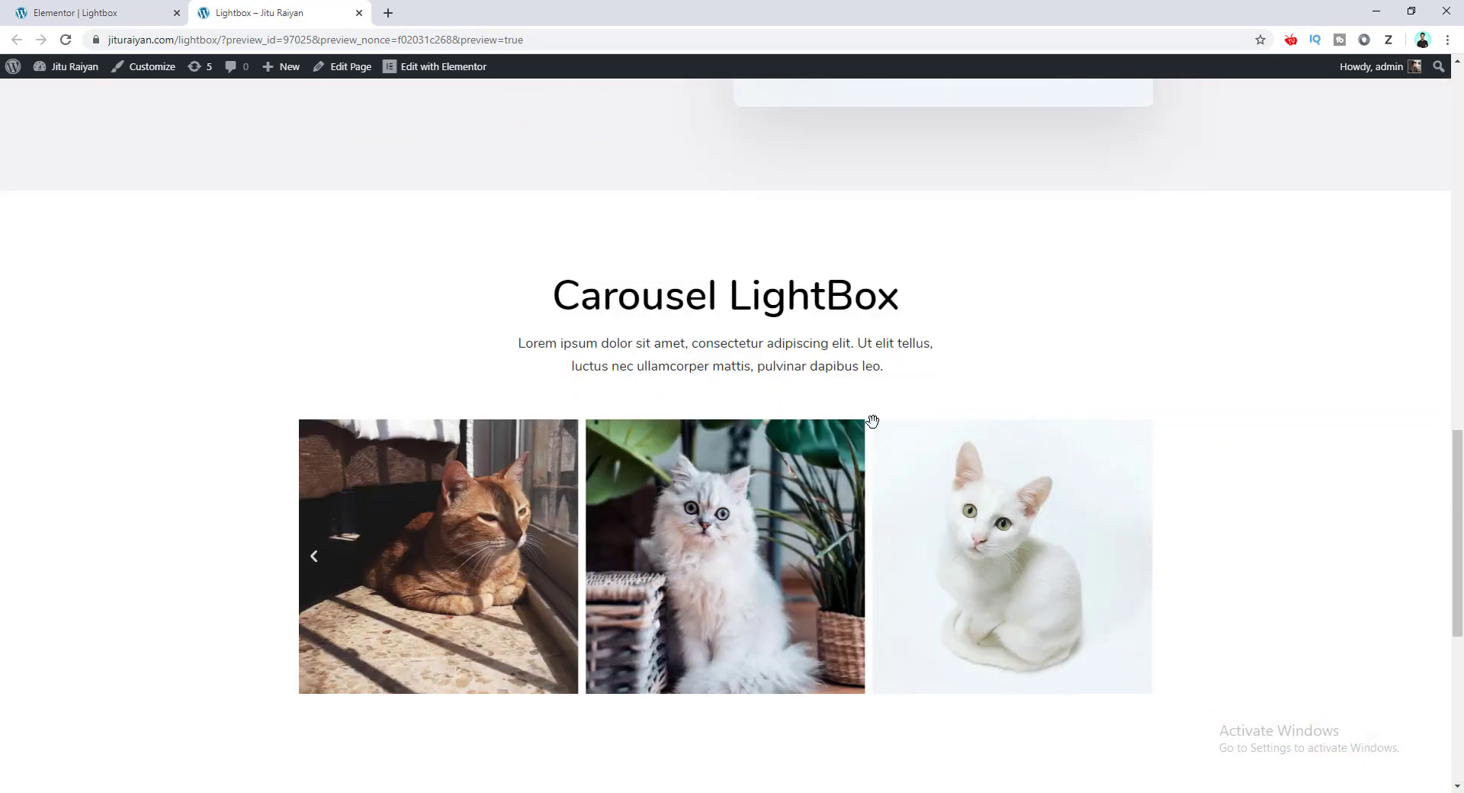
drag(977, 549, 639, 559)
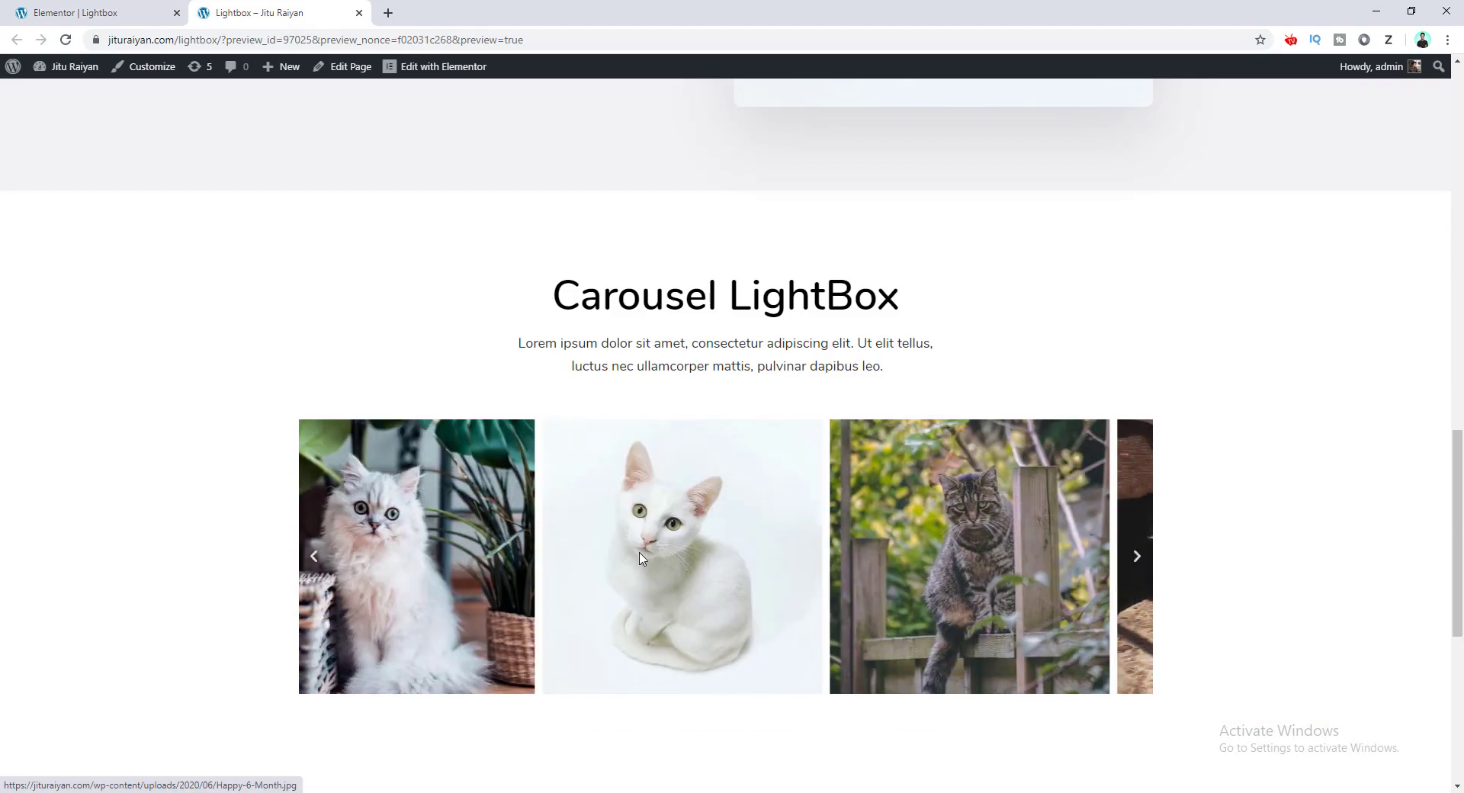
click(639, 558)
Open the video beside the Video LightBox cards in its lightbox and close it again
scroll(1340, 490, down, 6)
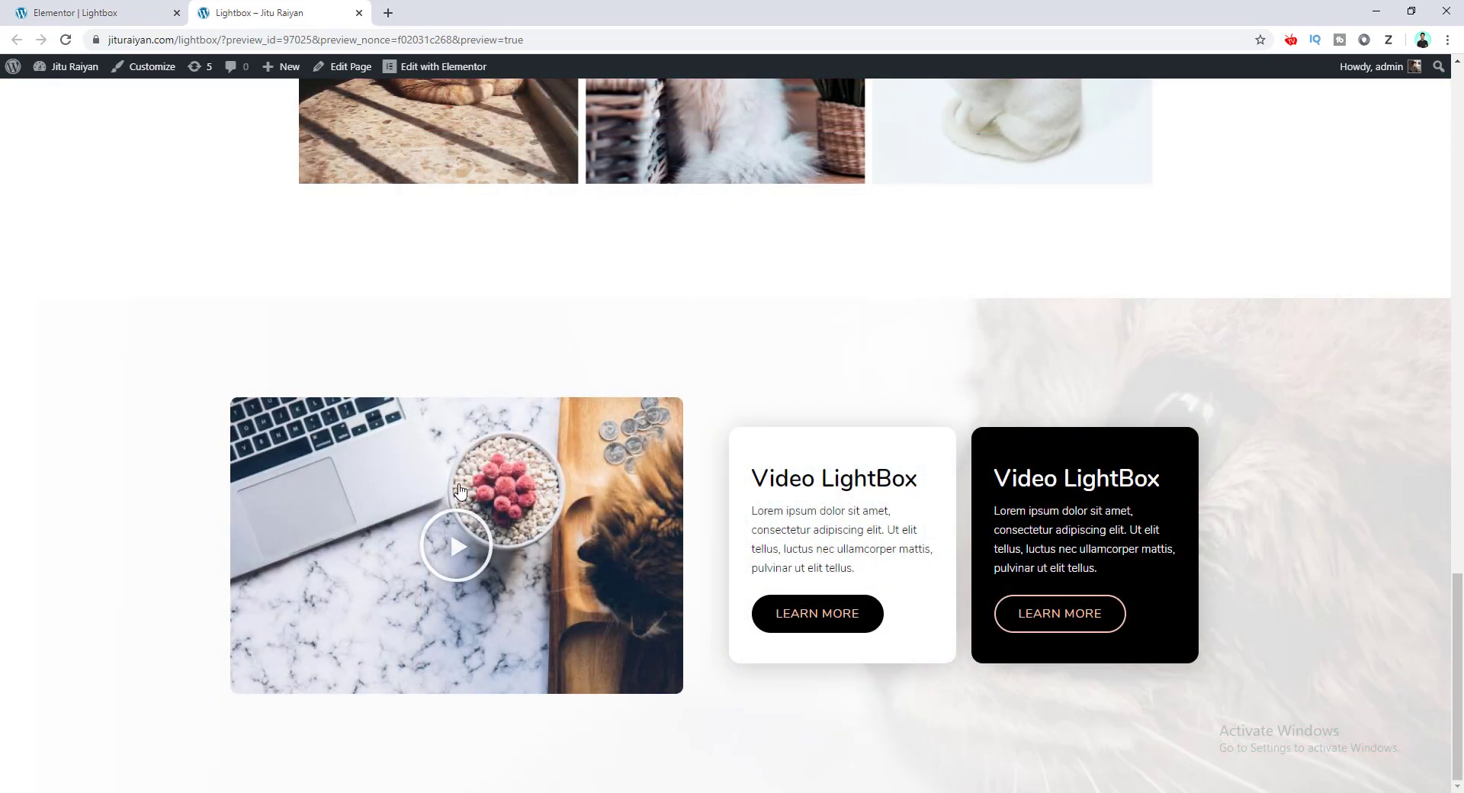
click(470, 565)
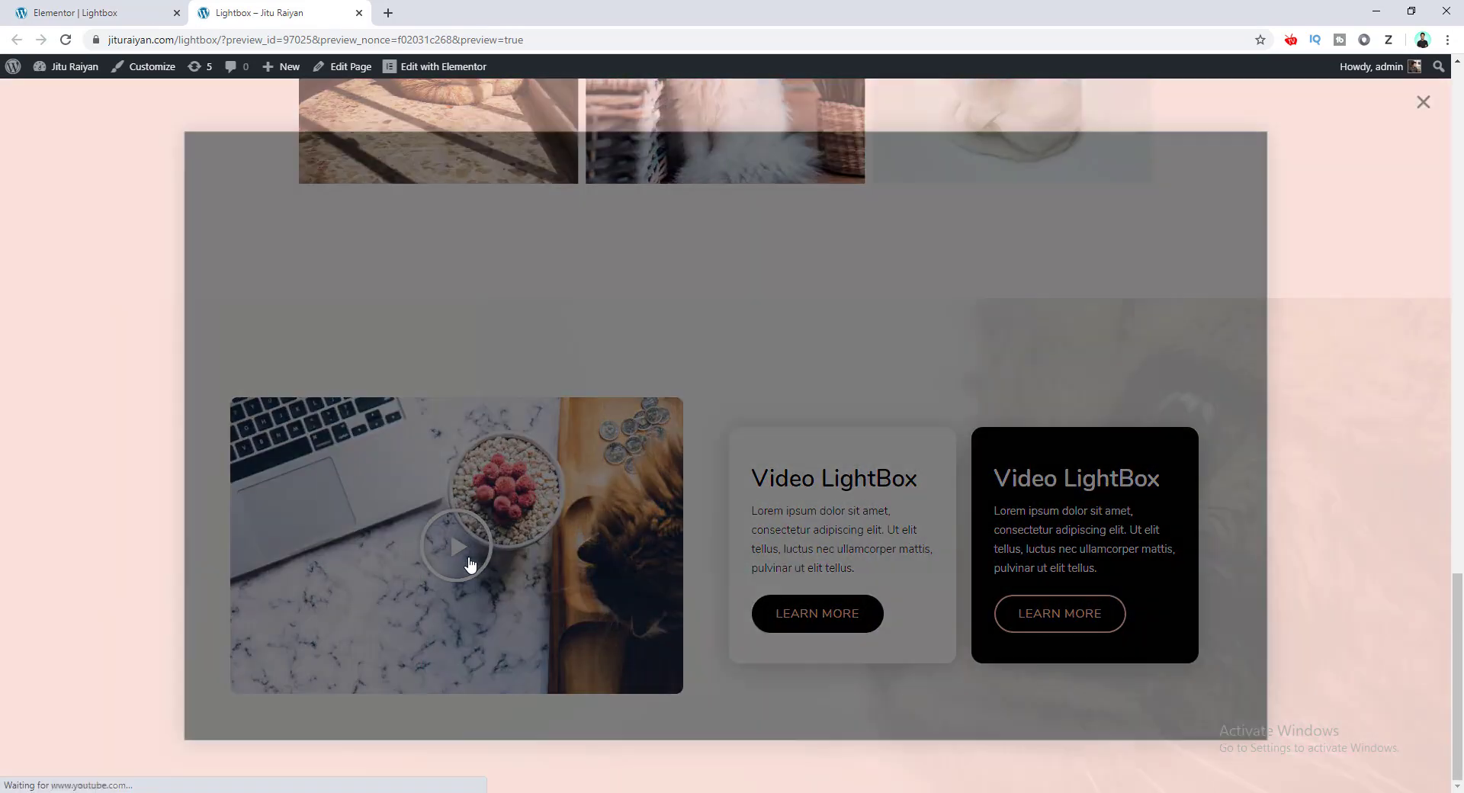
key(Escape)
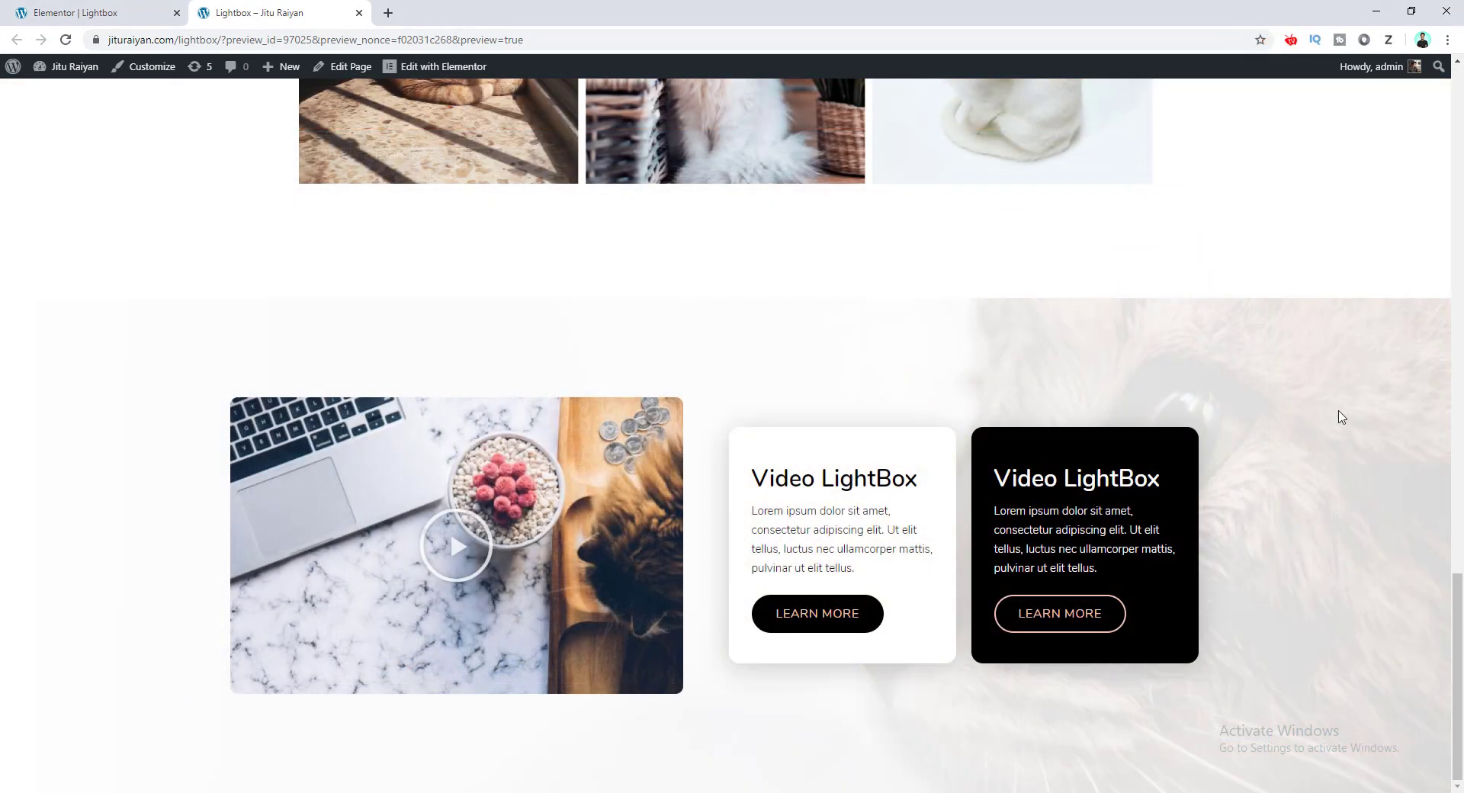